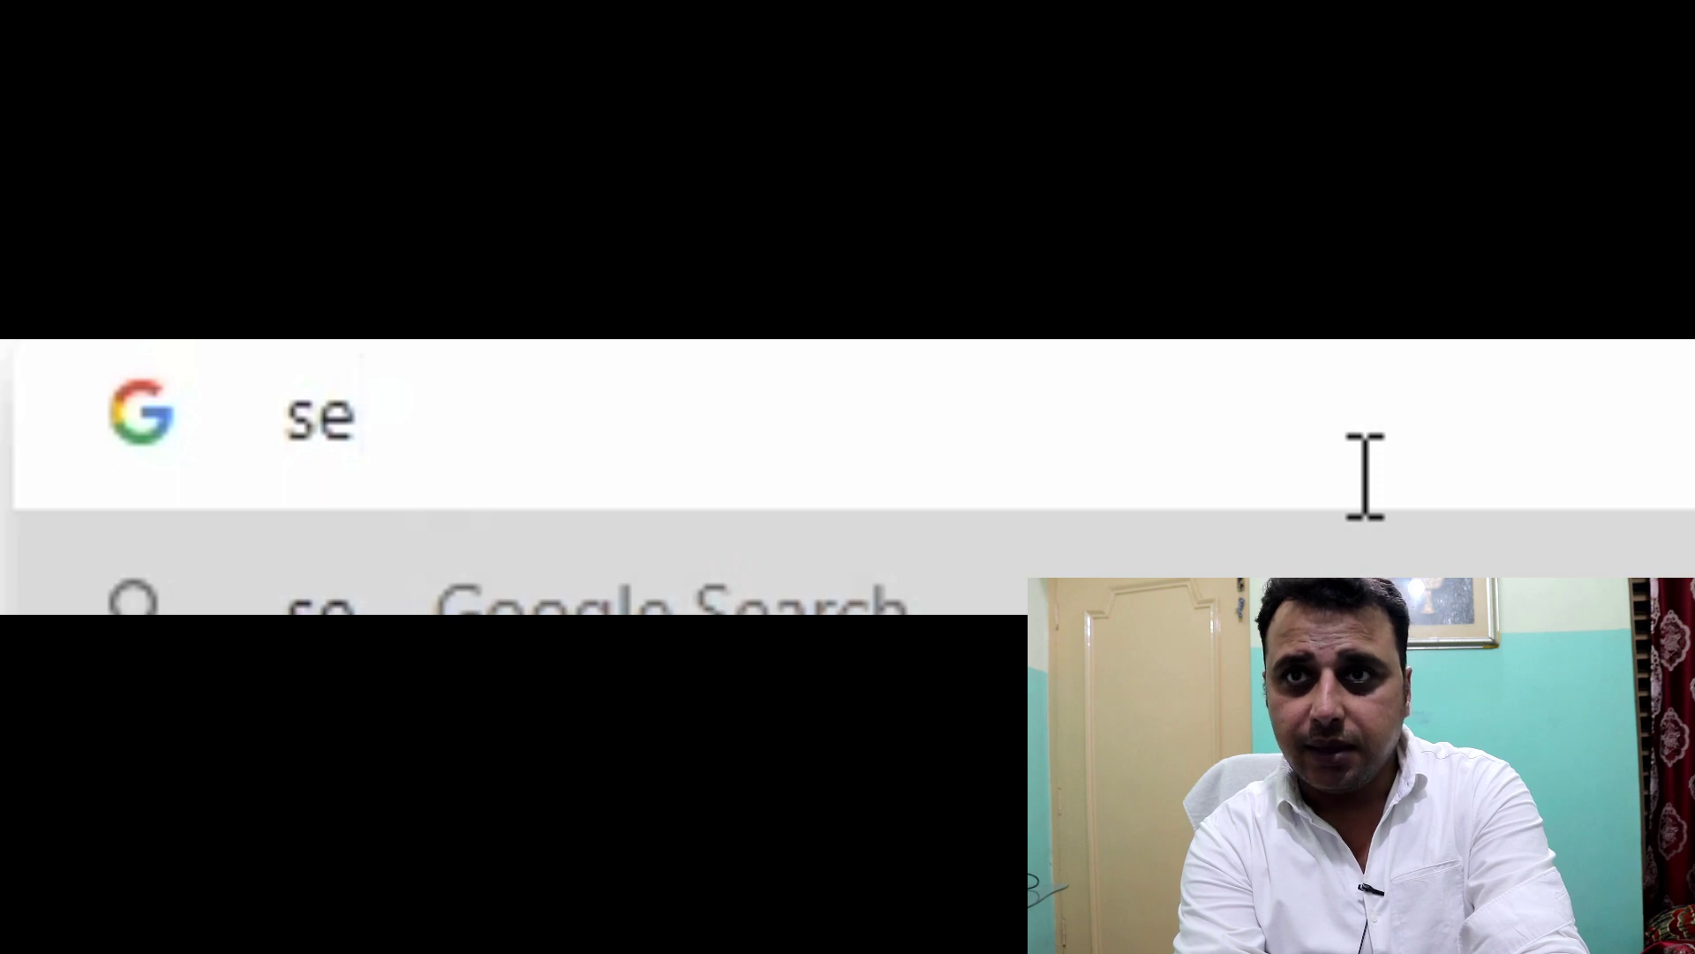
Search Google for "sendinblue" and open the official Sendinblue website from the results.
text(nd)
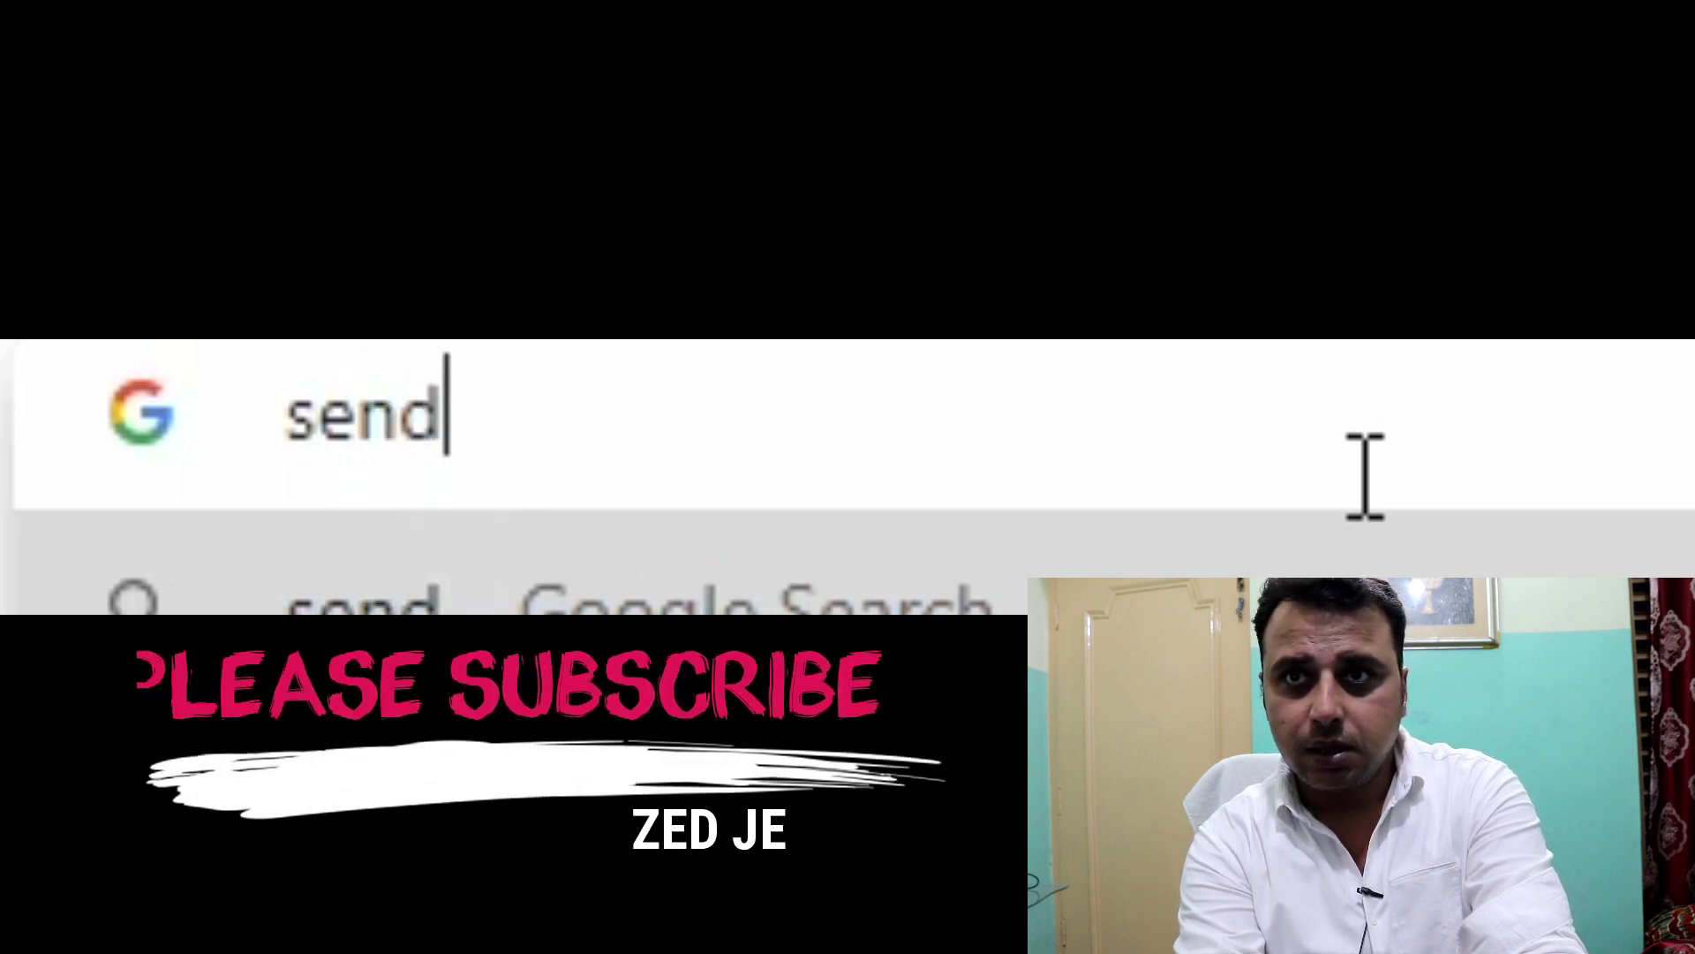
text(inblue)
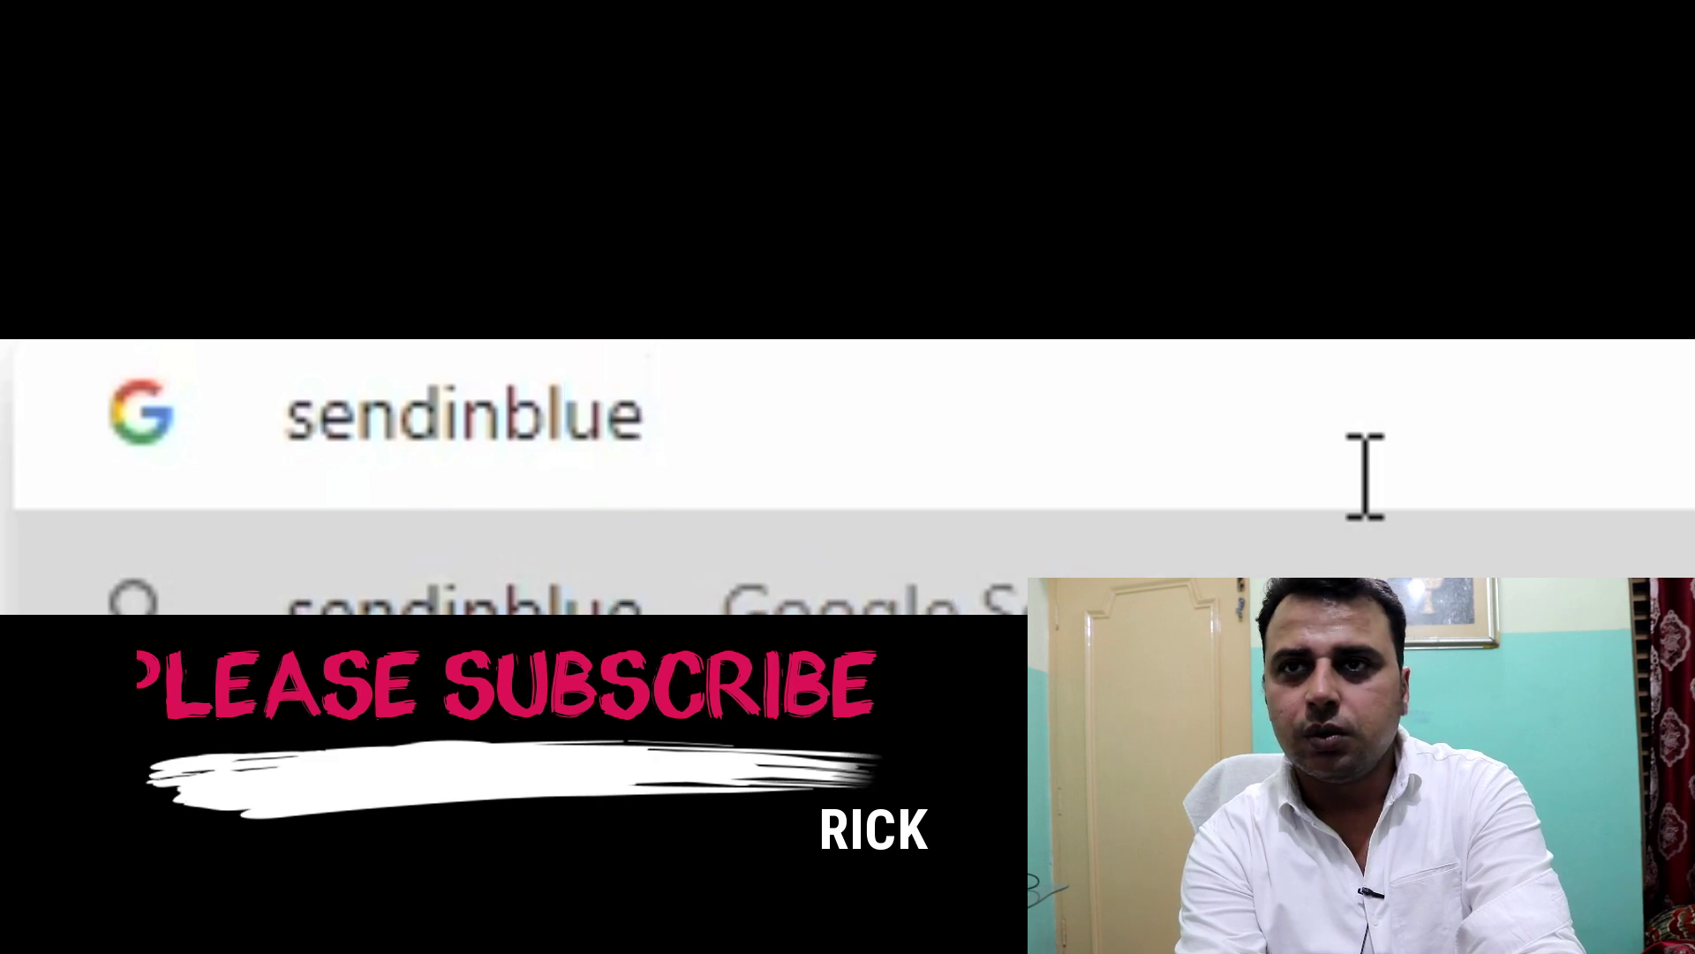
key(Return)
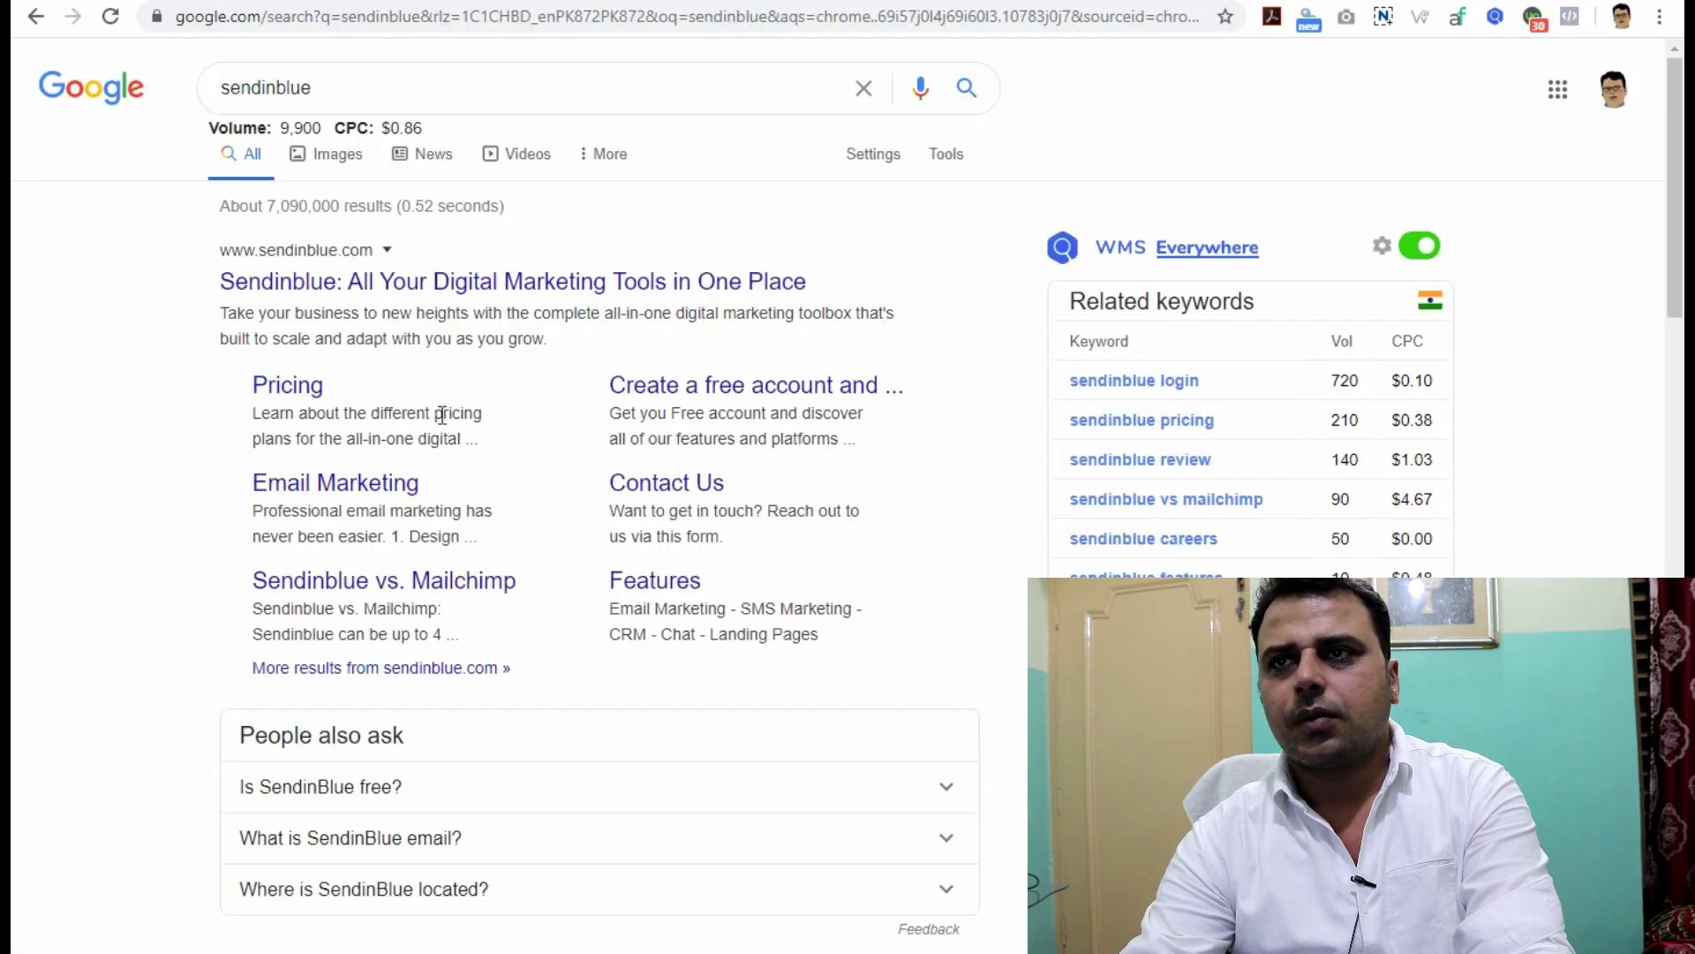
drag(220, 279, 511, 278)
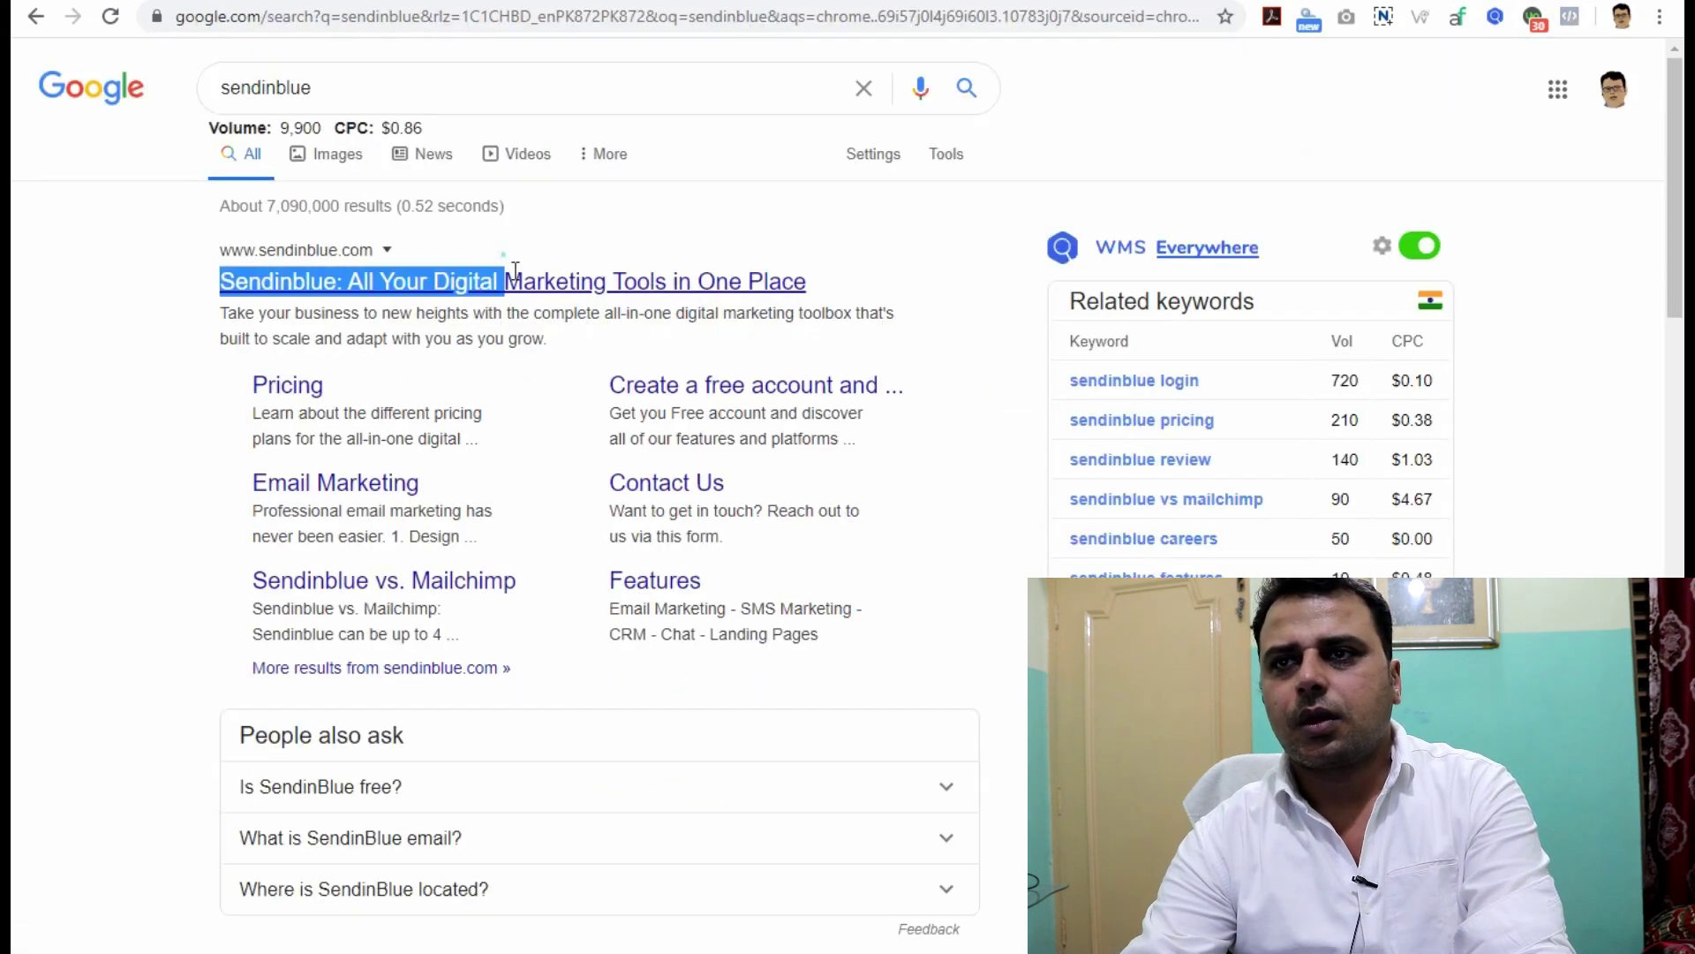
click(596, 283)
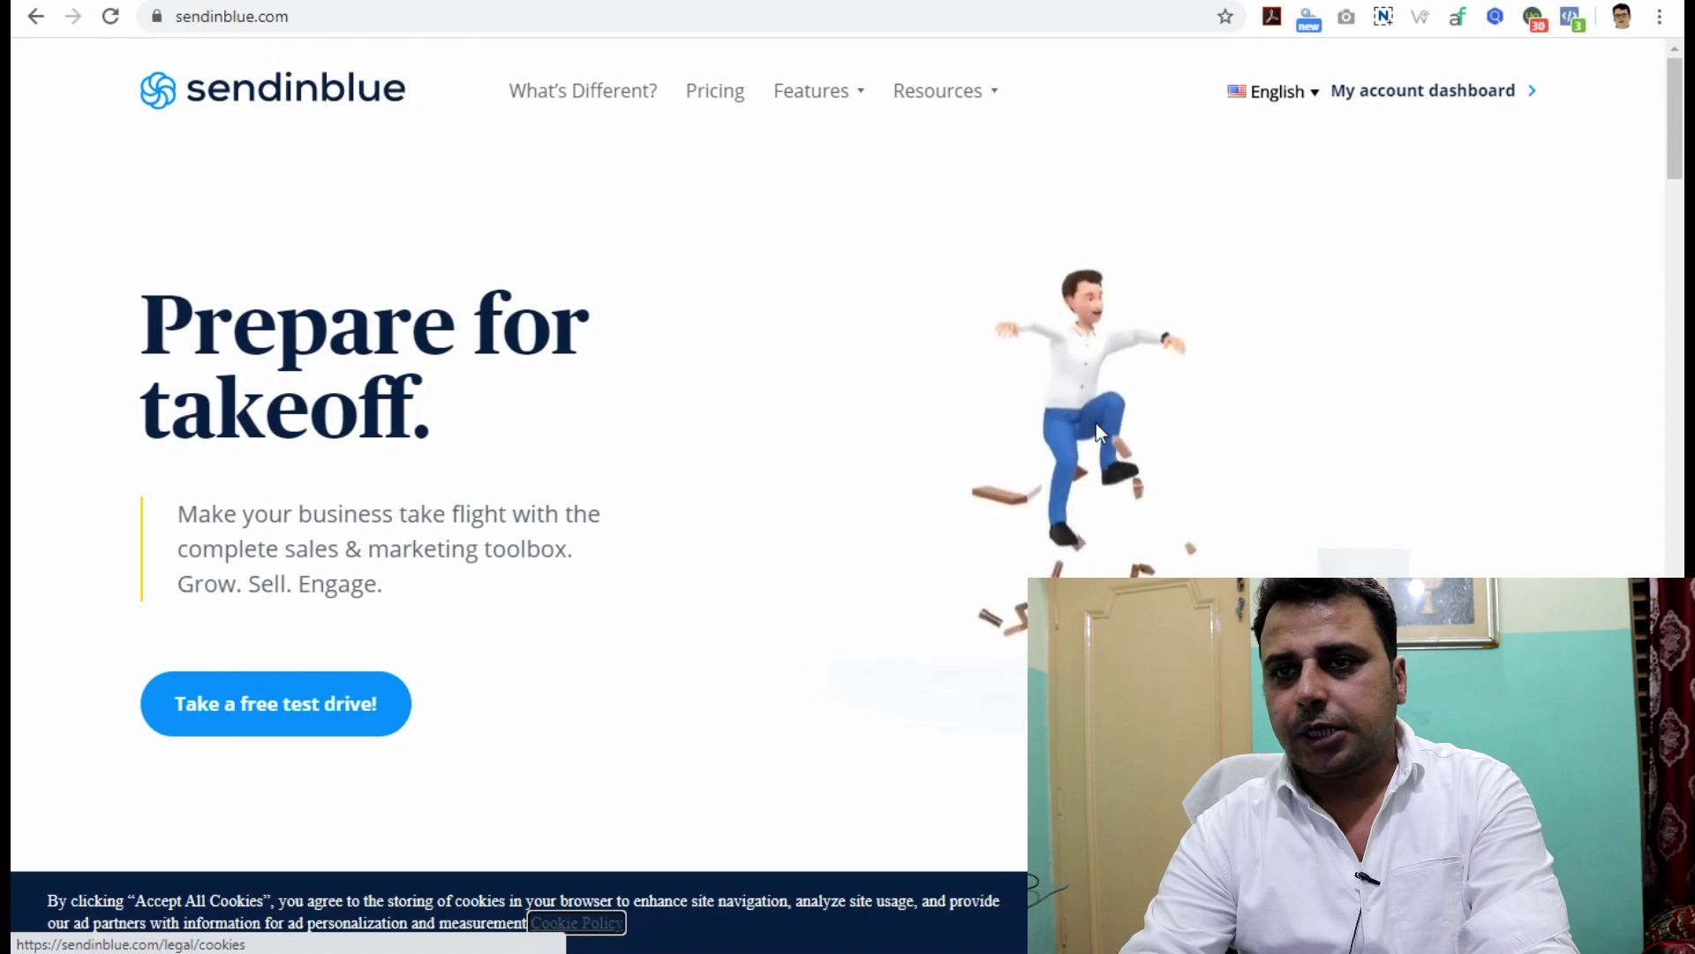
Look over the Sendinblue home page and start the free test drive.
scroll(1344, 394, down, 5)
scroll(1344, 394, up, 5)
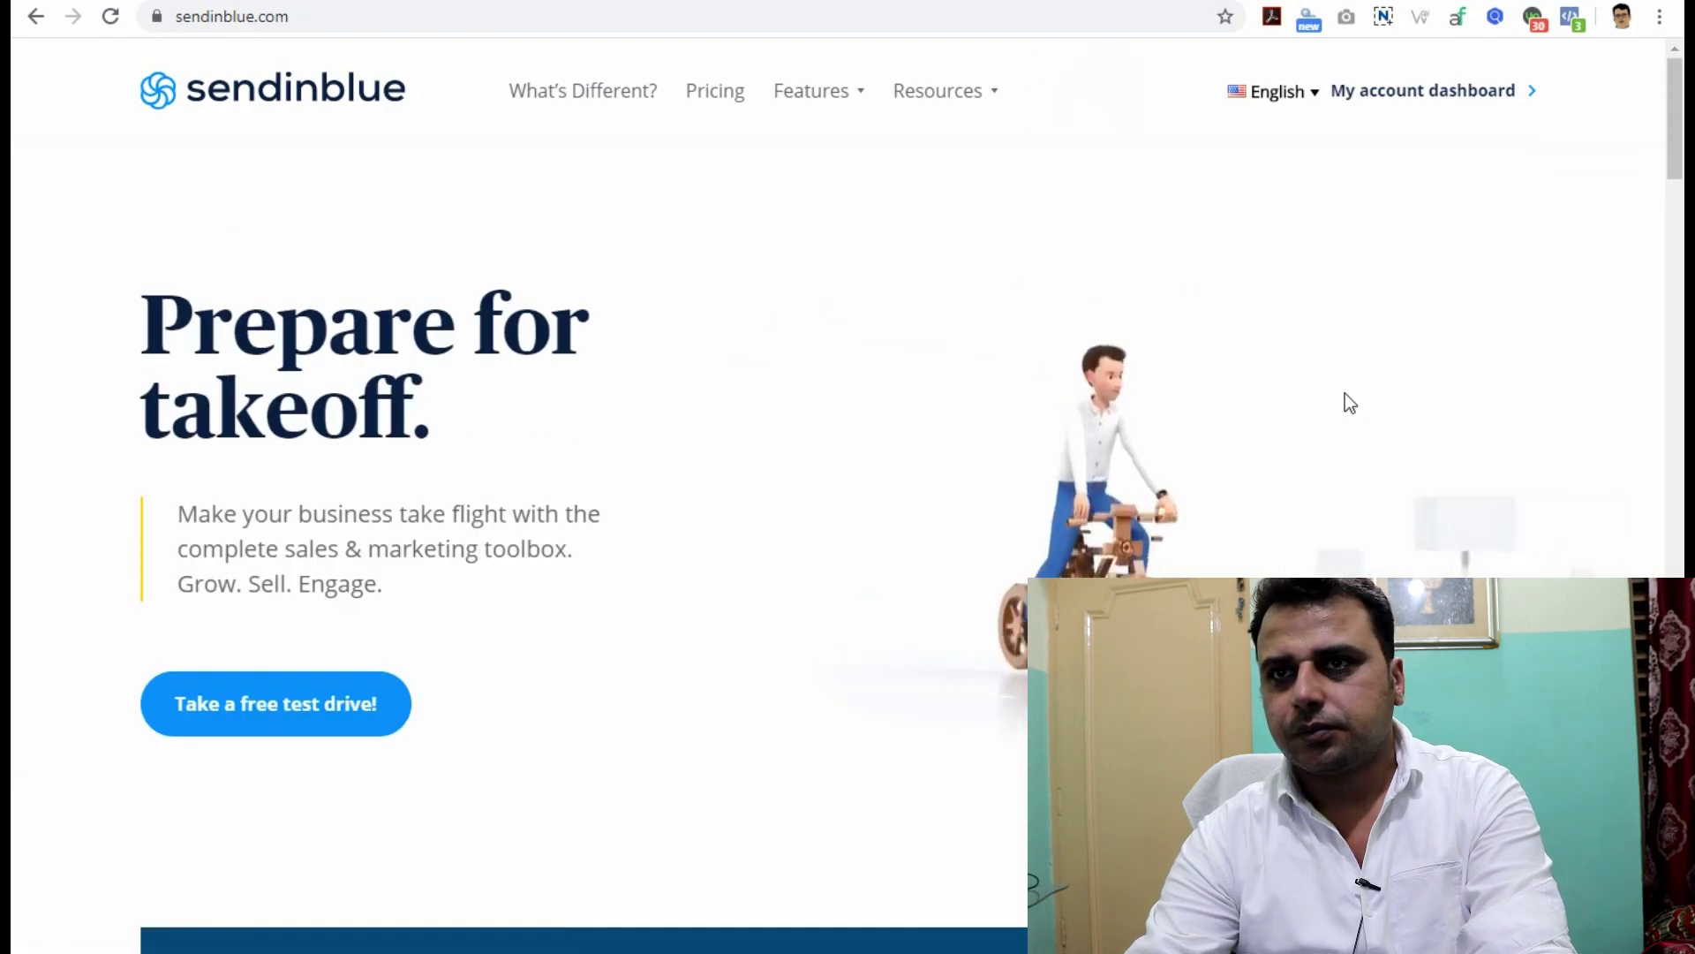
mouse_move(1675, 177)
mouse_down()
mouse_move(1674, 883)
mouse_move(1675, 152)
mouse_up()
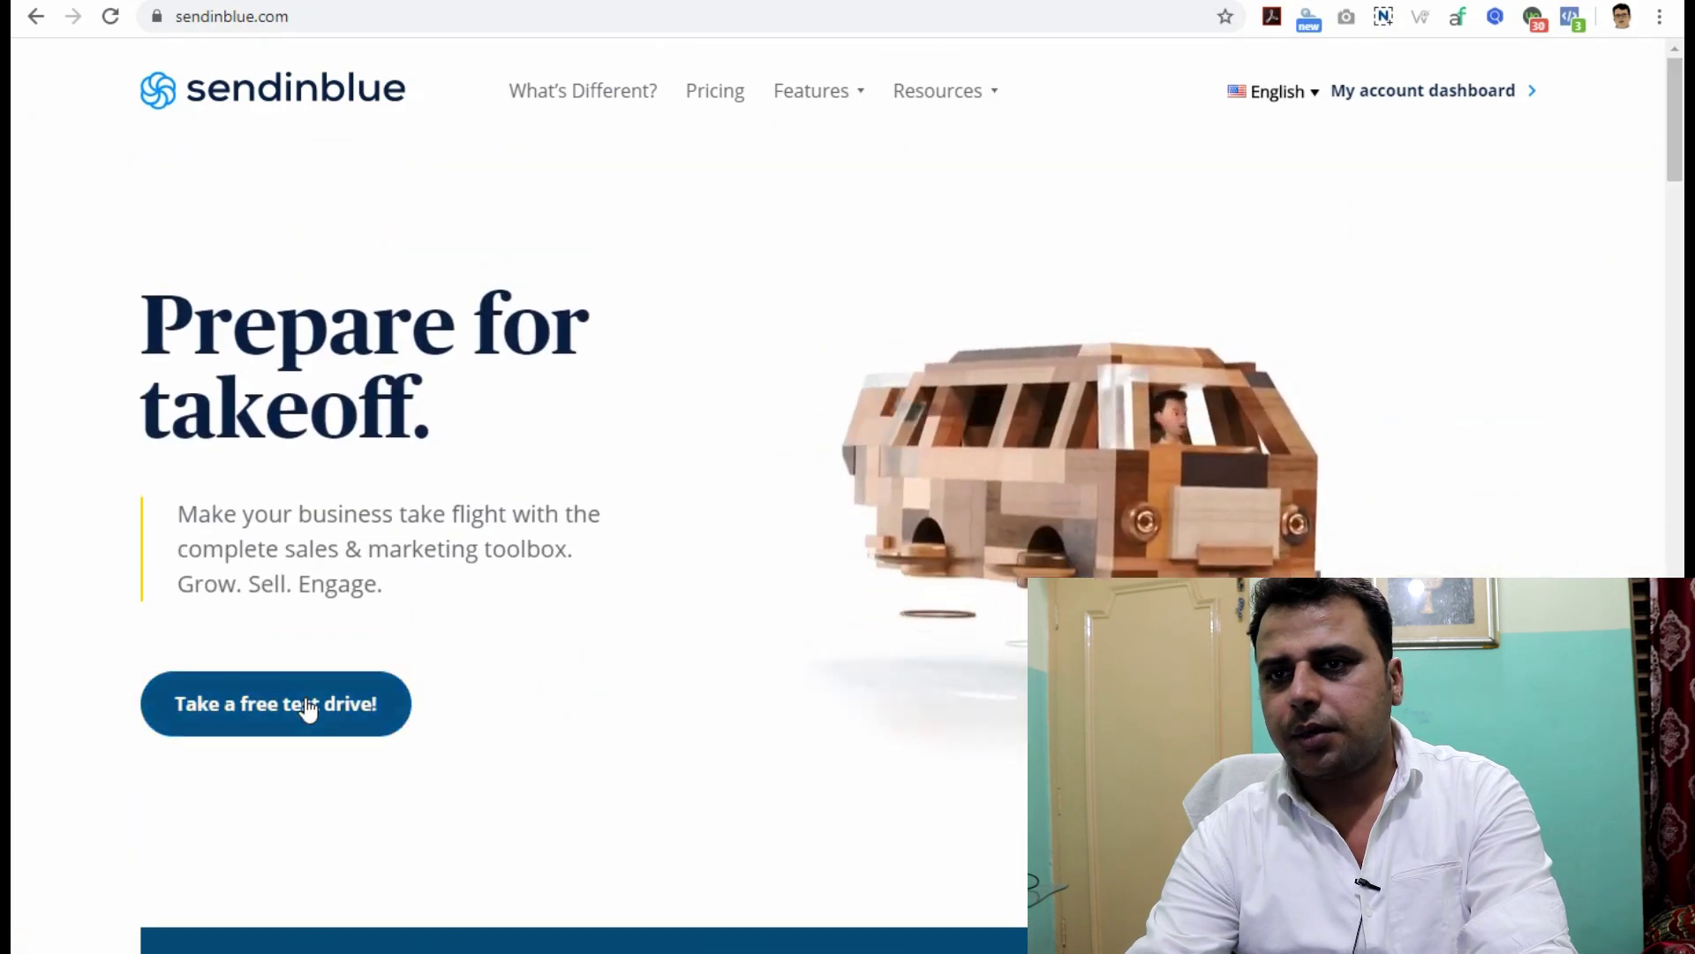
click(348, 717)
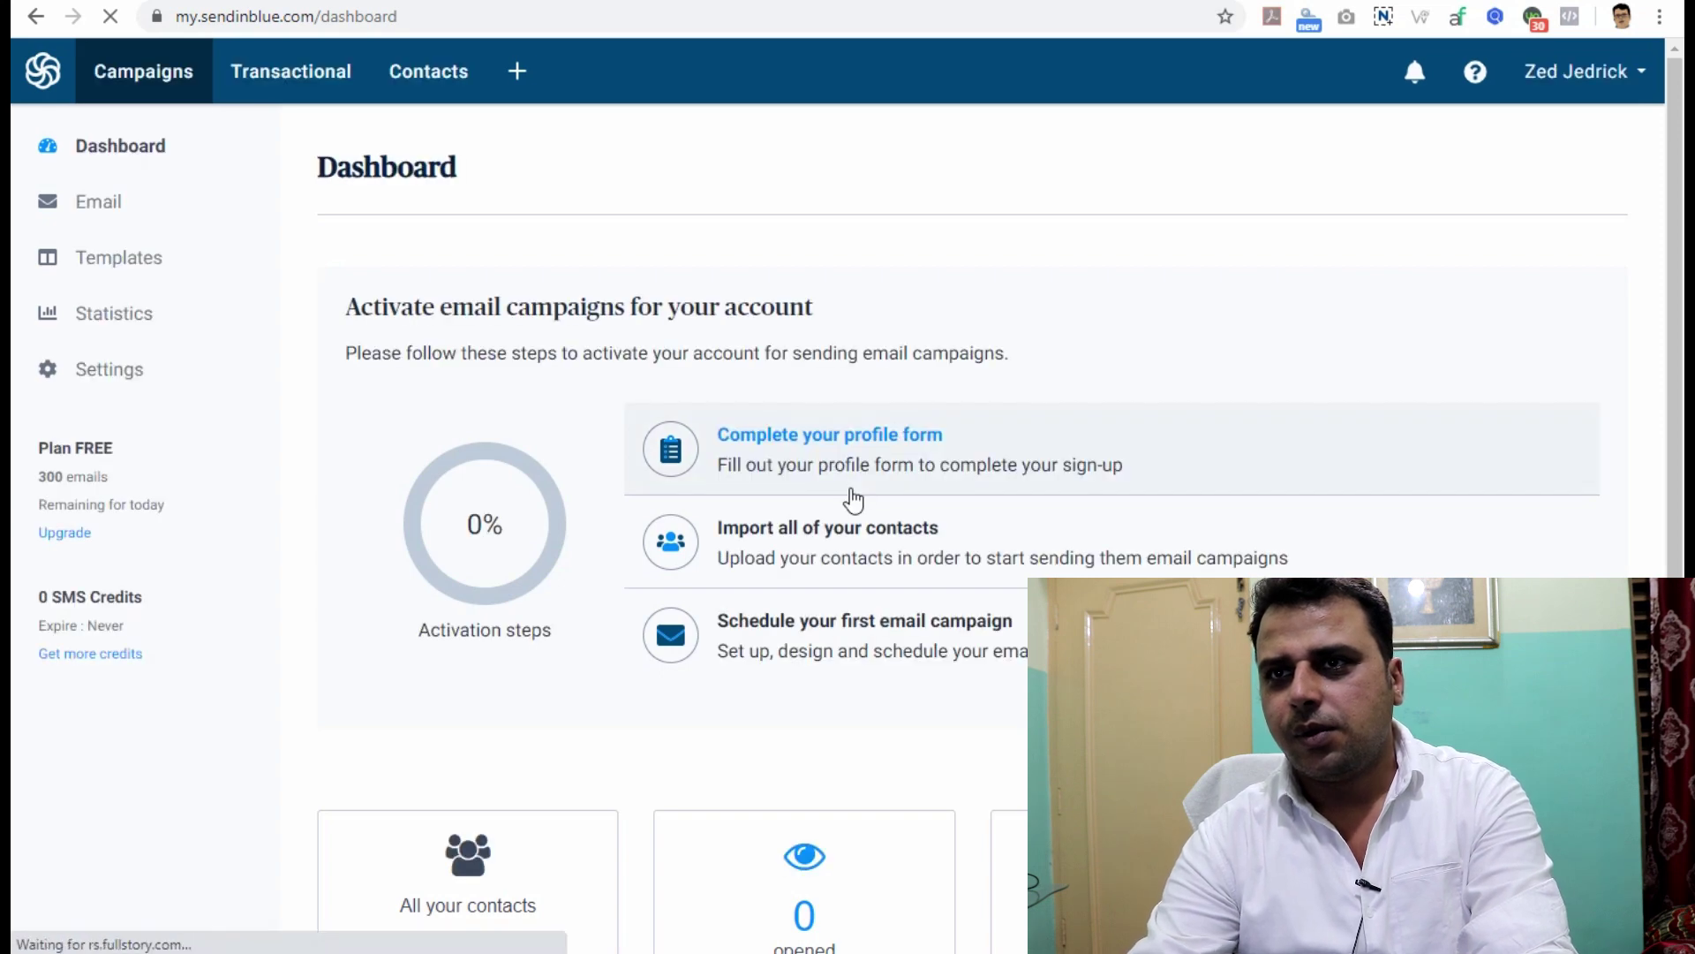
Open the profile completion form, look over its personal and company fields, and skip it.
click(824, 431)
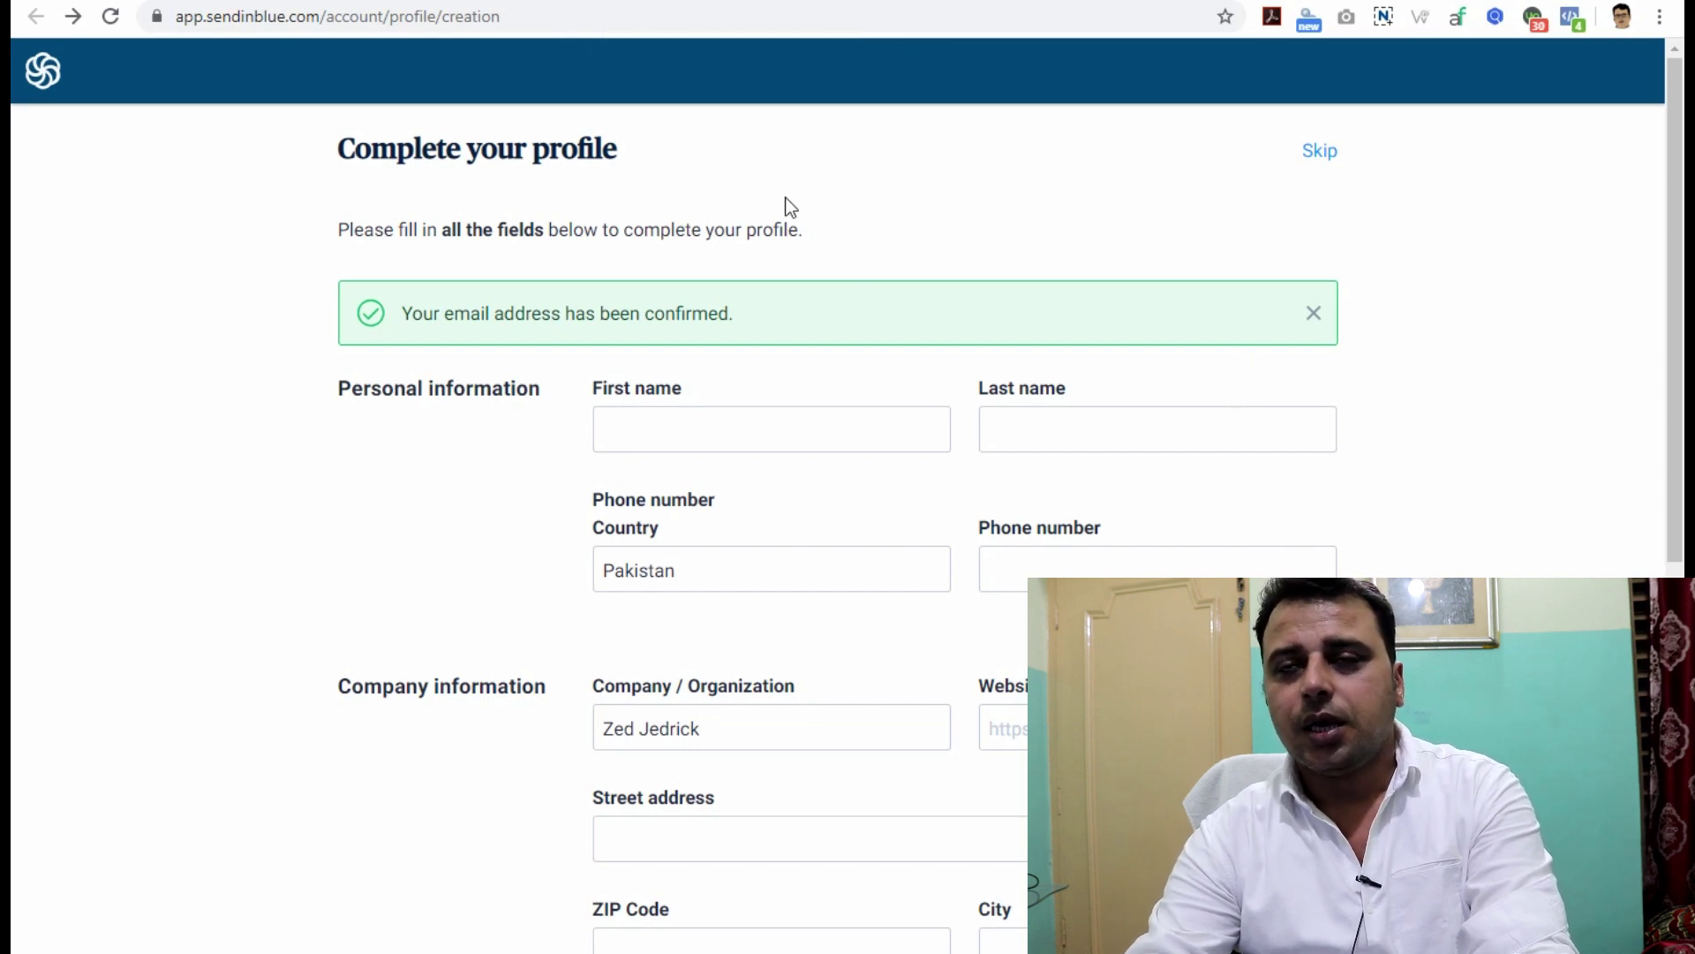
click(73, 16)
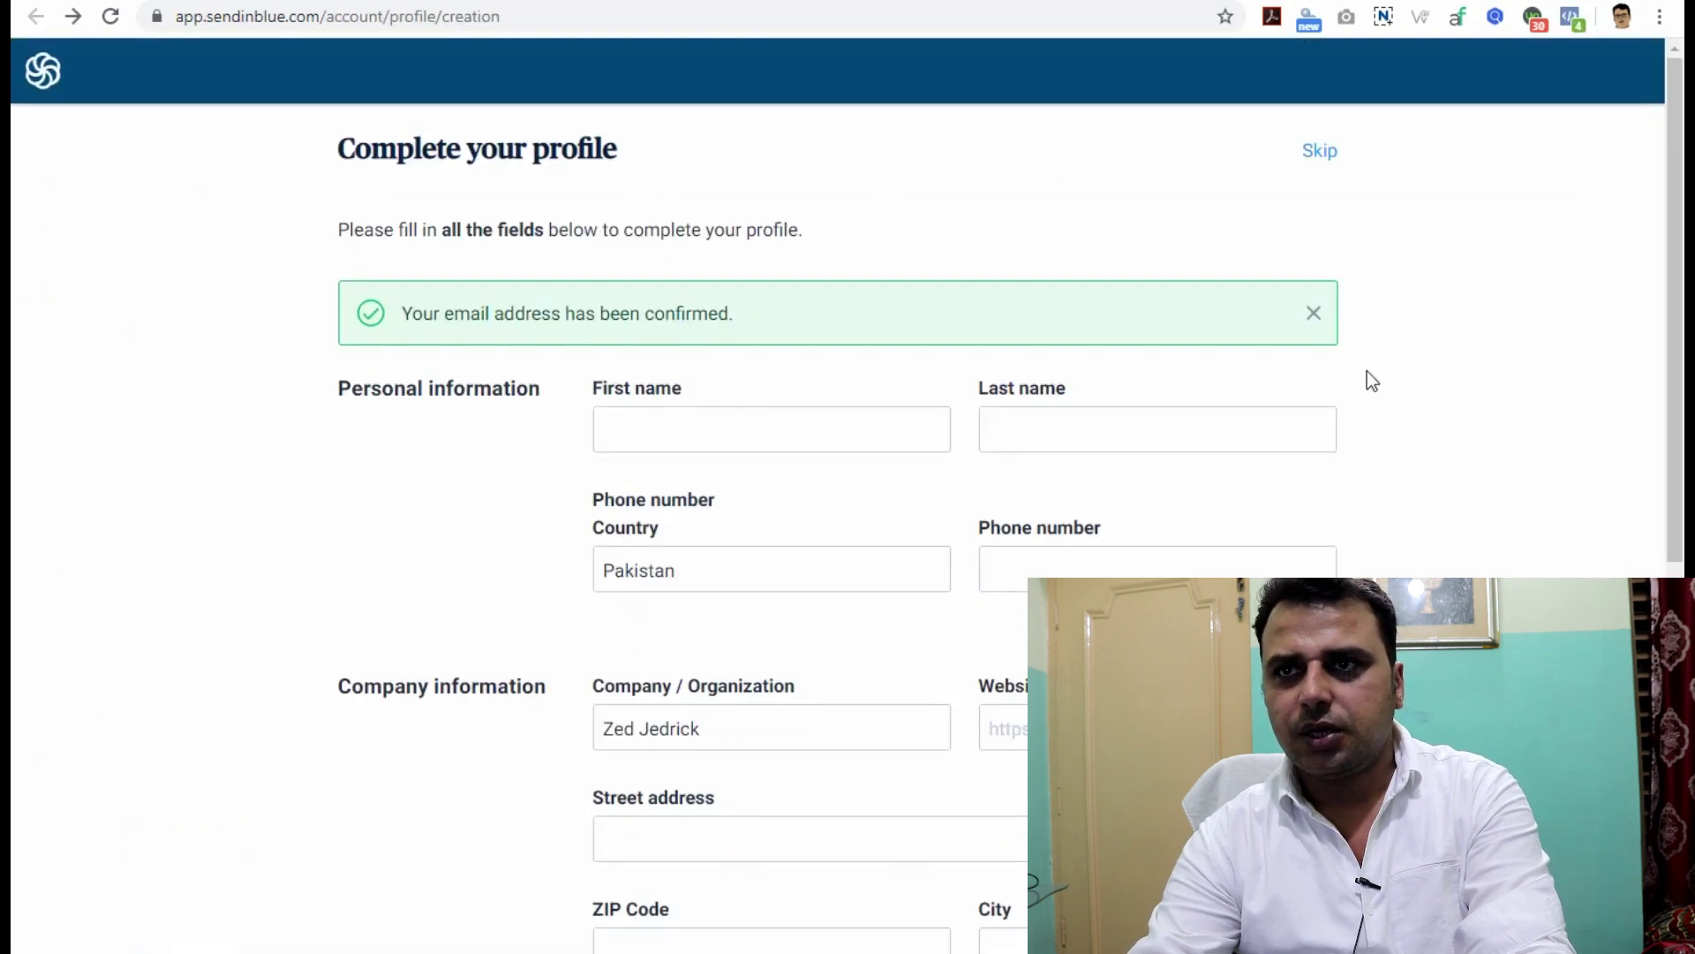
scroll(848, 494, down, 8)
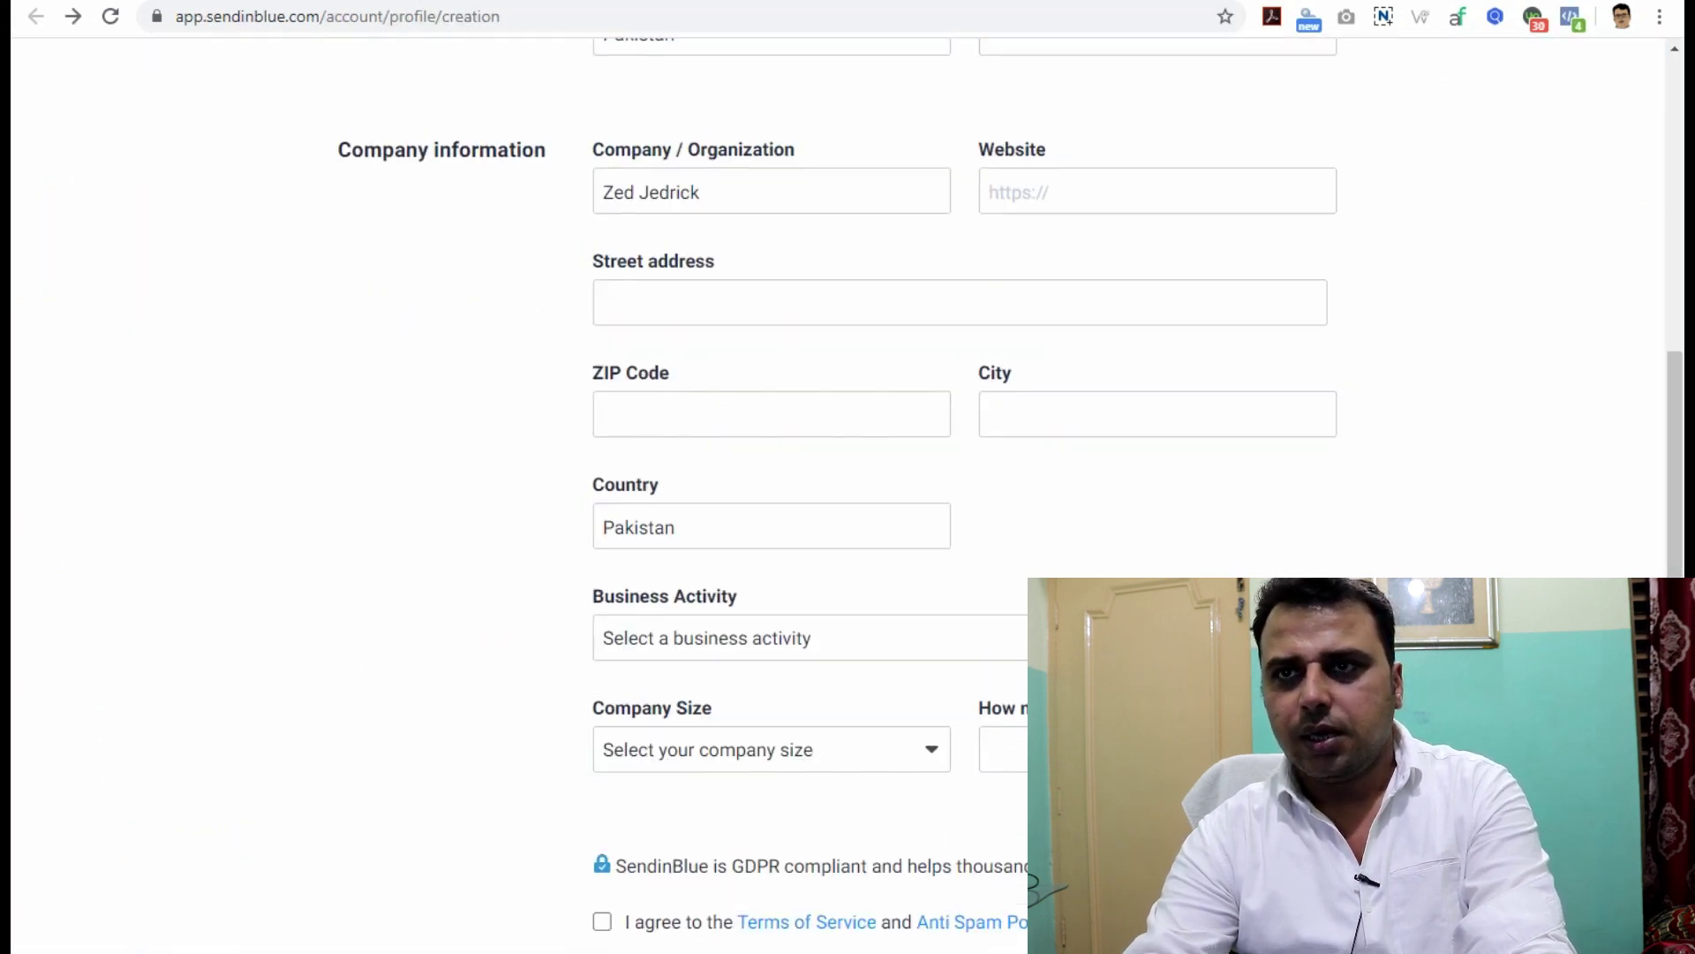
scroll(848, 494, up, 10)
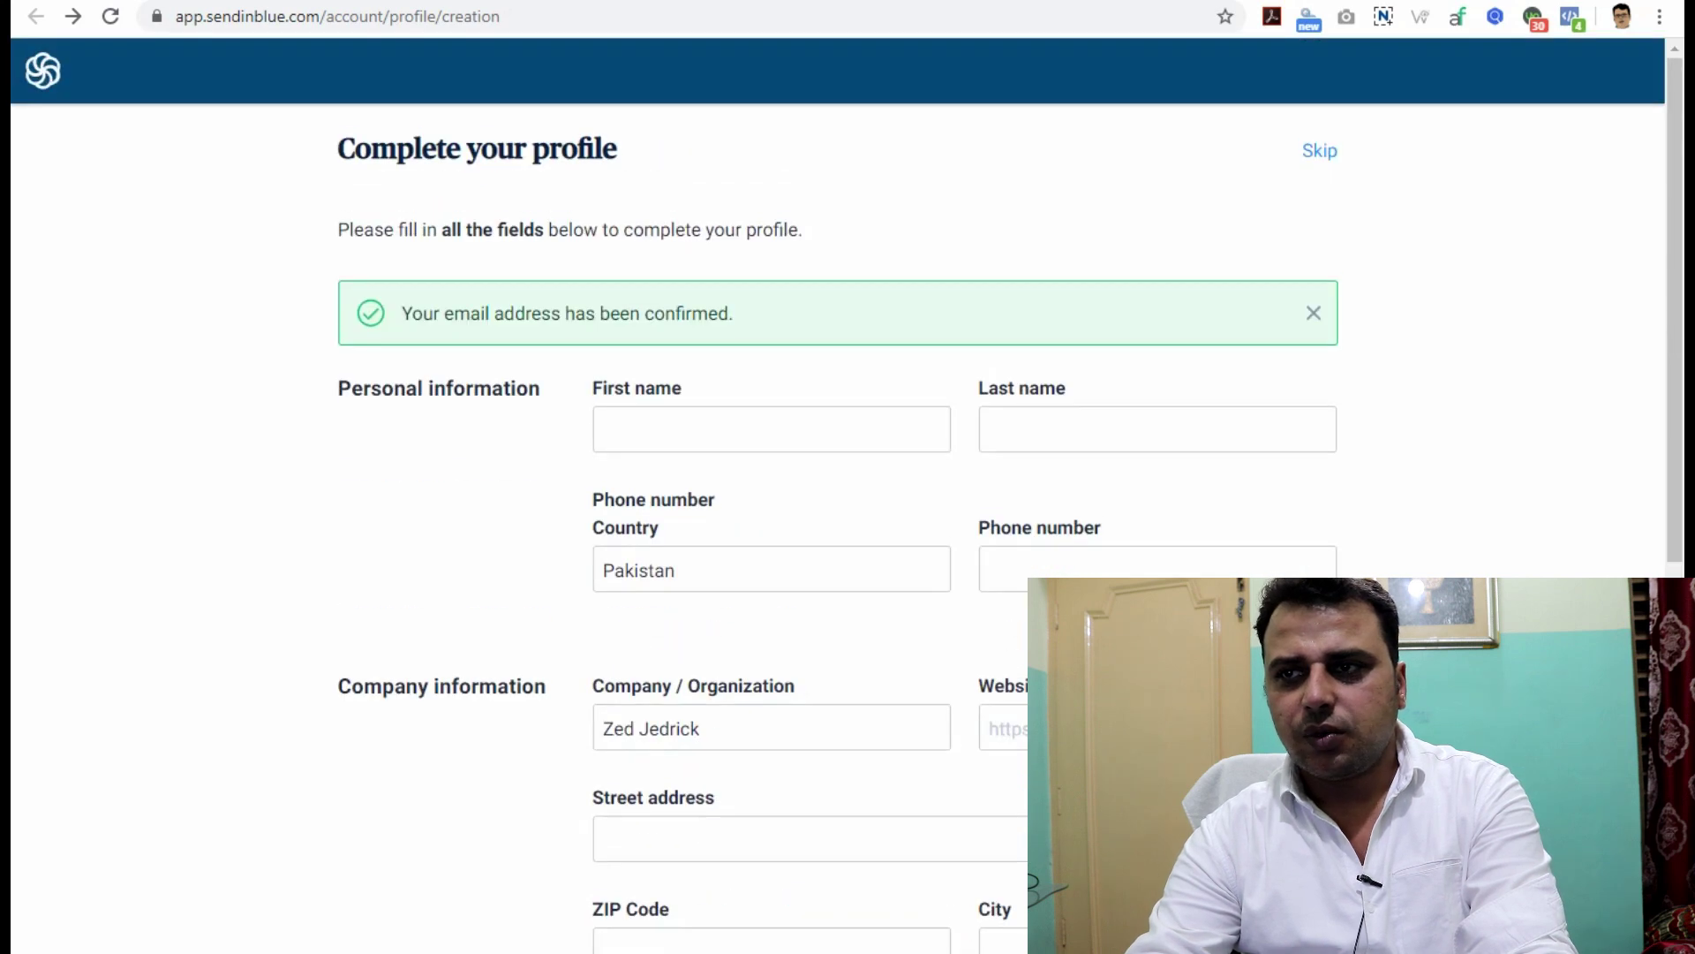
click(1311, 159)
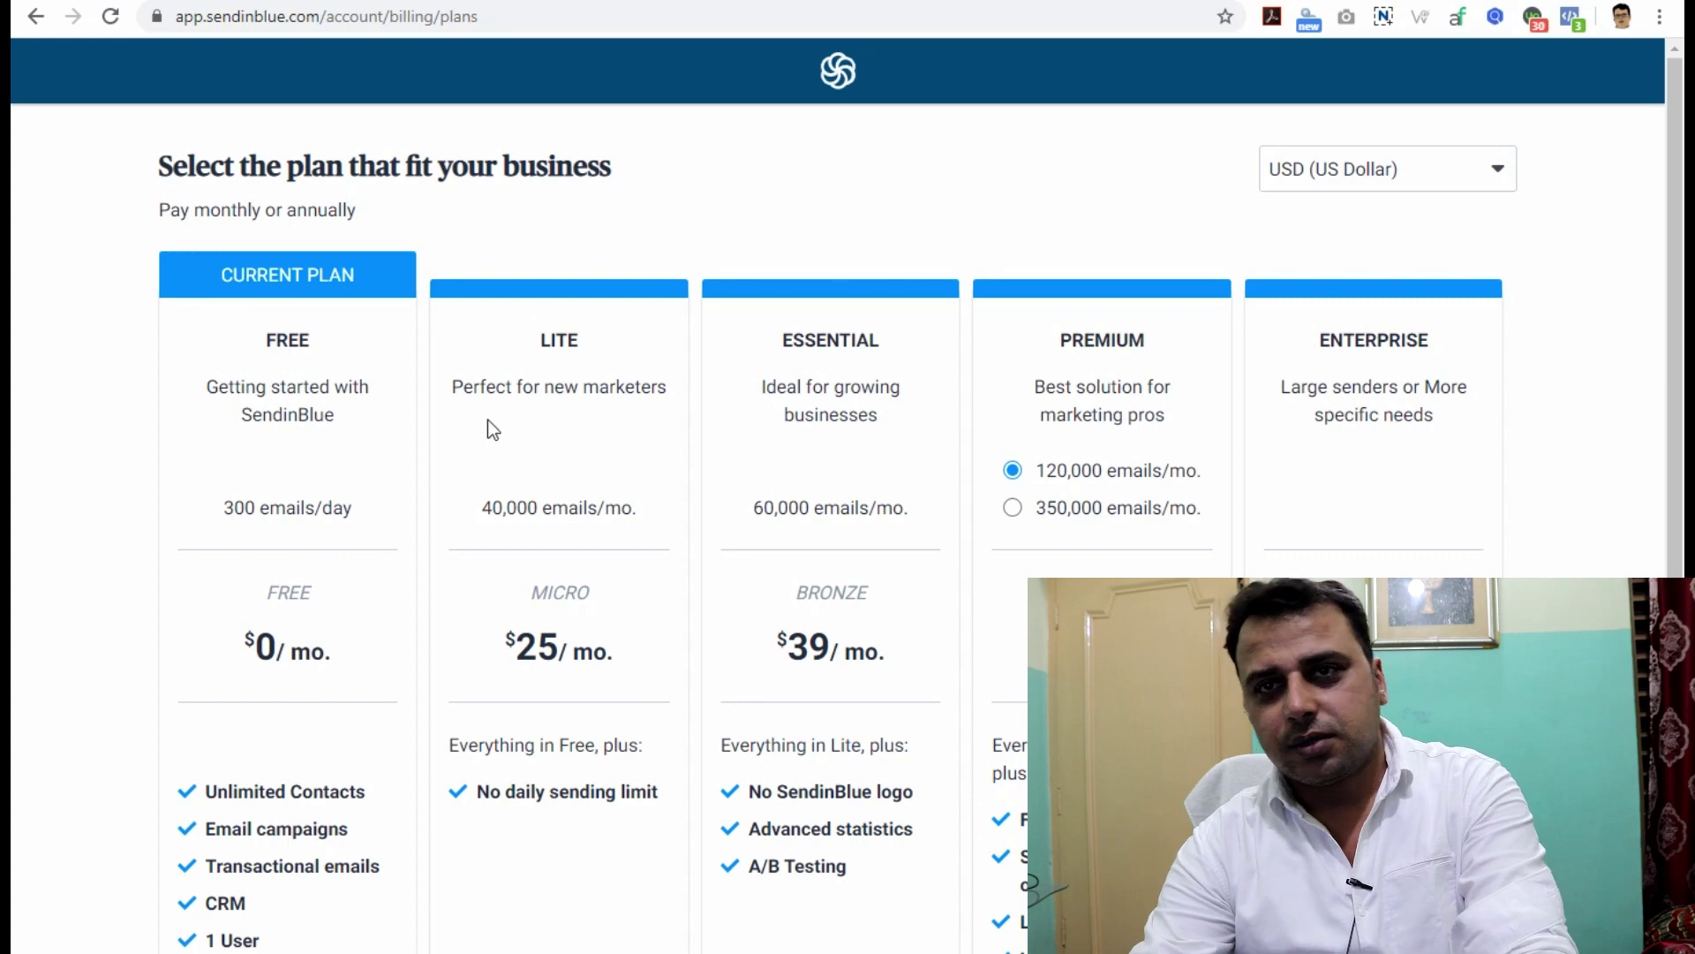
Compare the subscription plans from Free to Enterprise, and close the plans page.
scroll(1649, 376, down, 5)
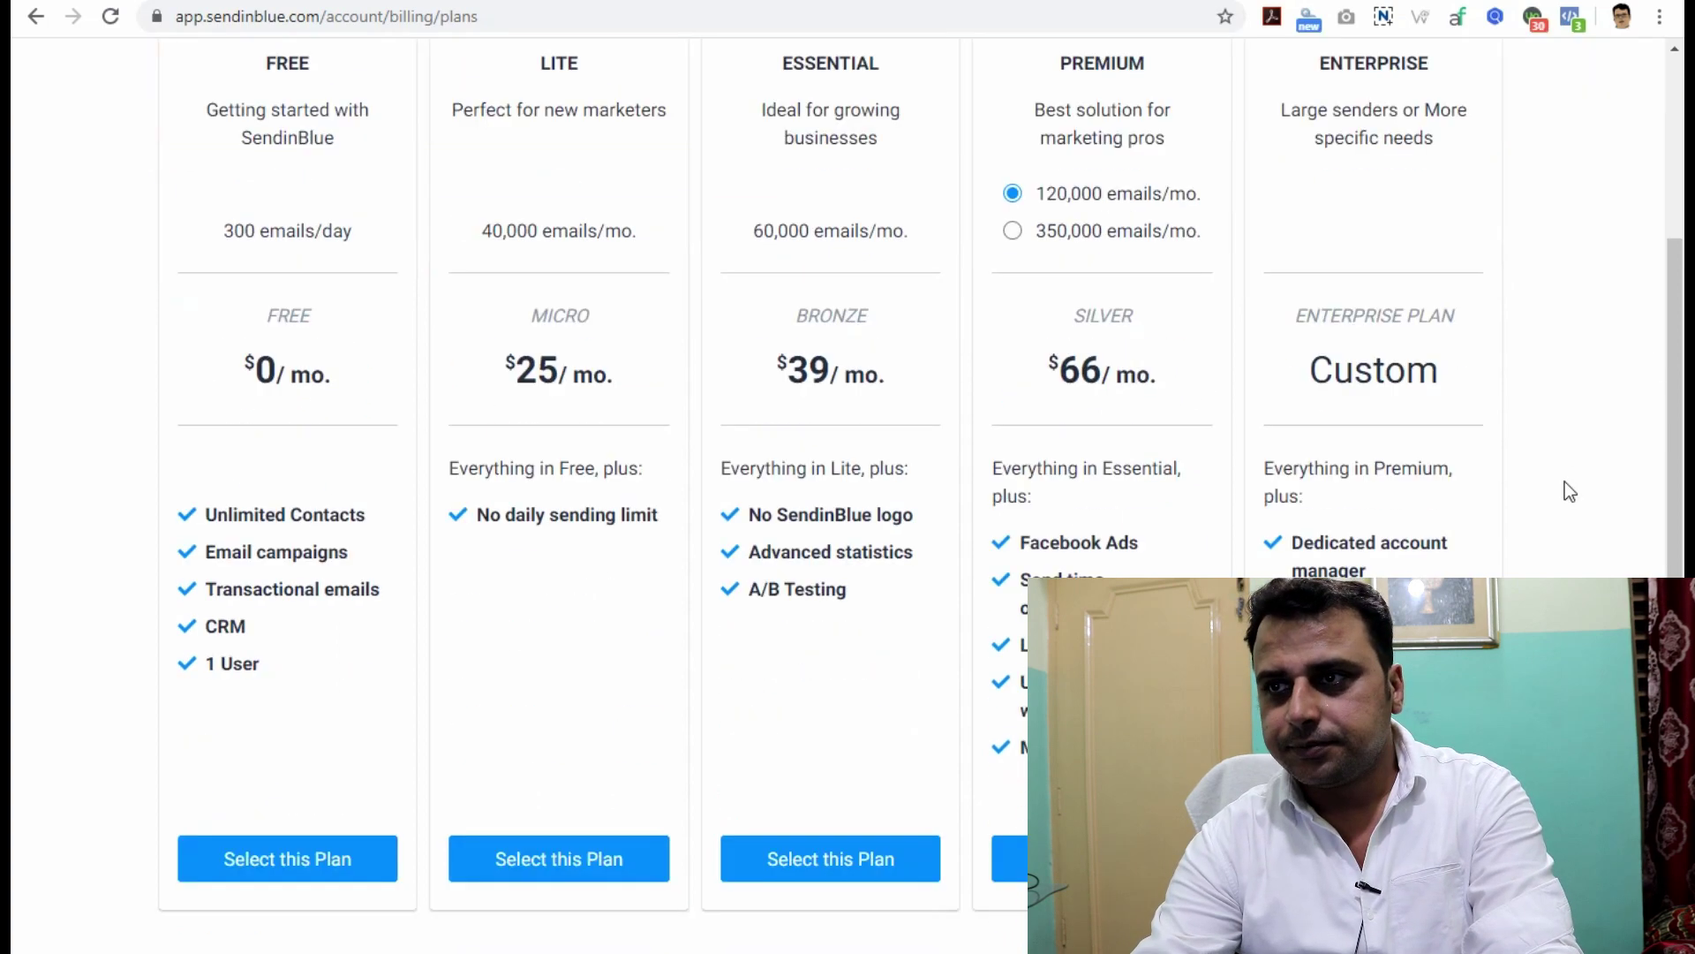
scroll(1565, 491, up, 5)
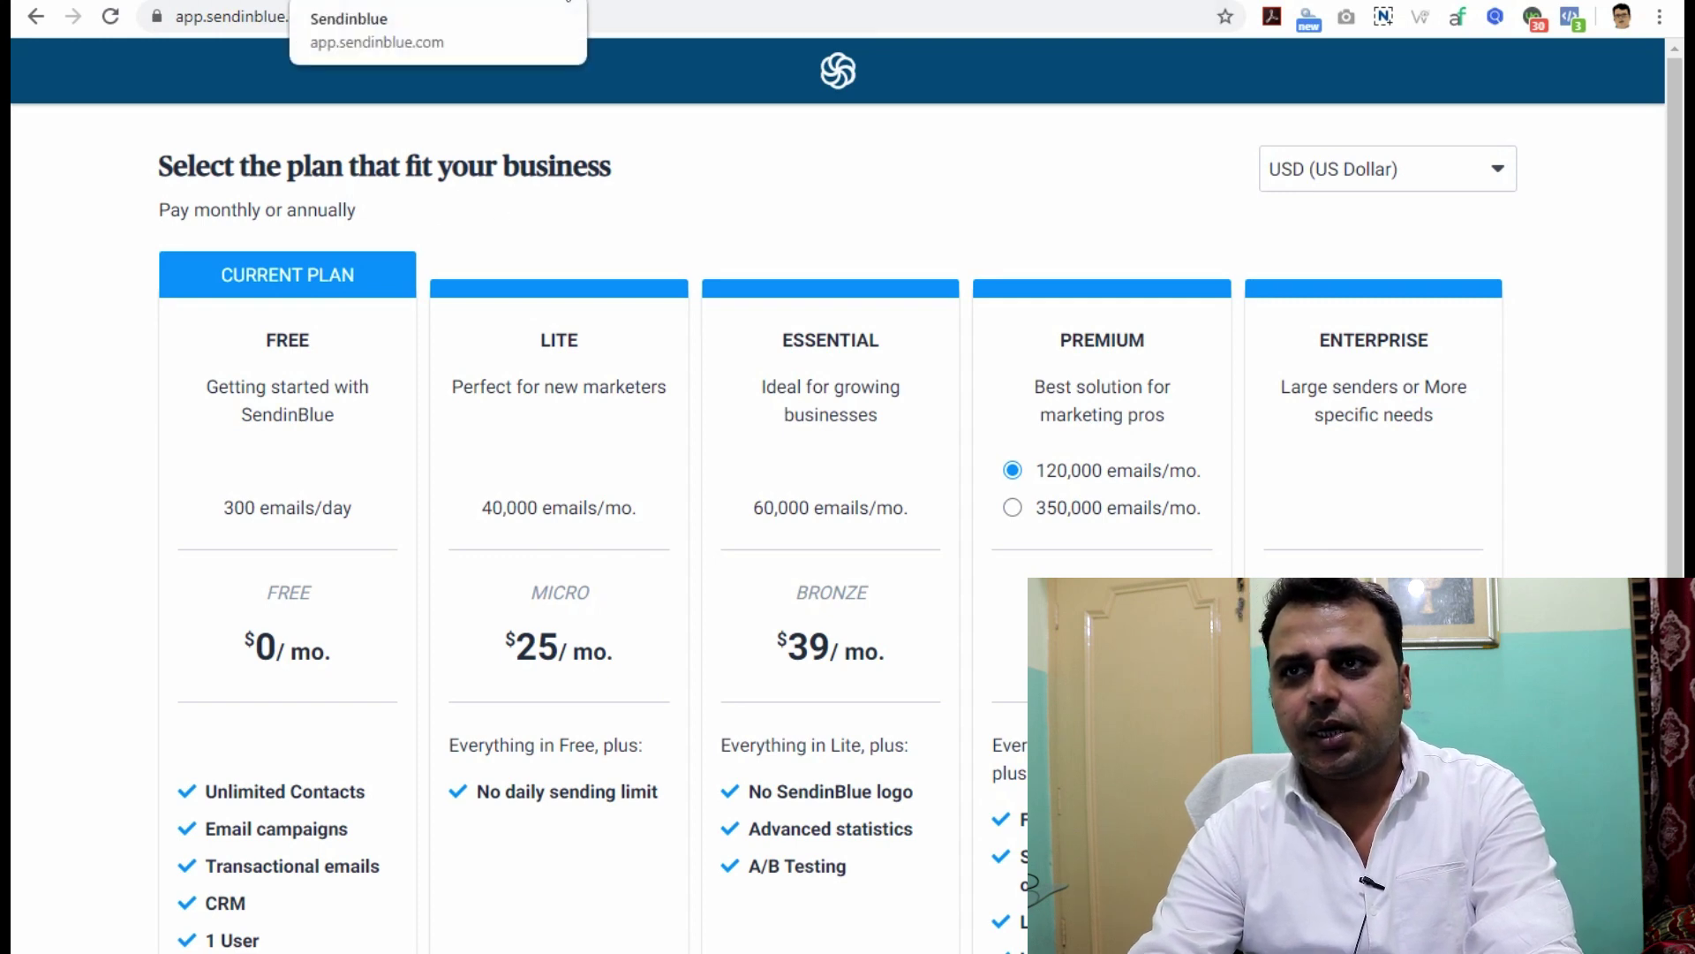
click(571, 2)
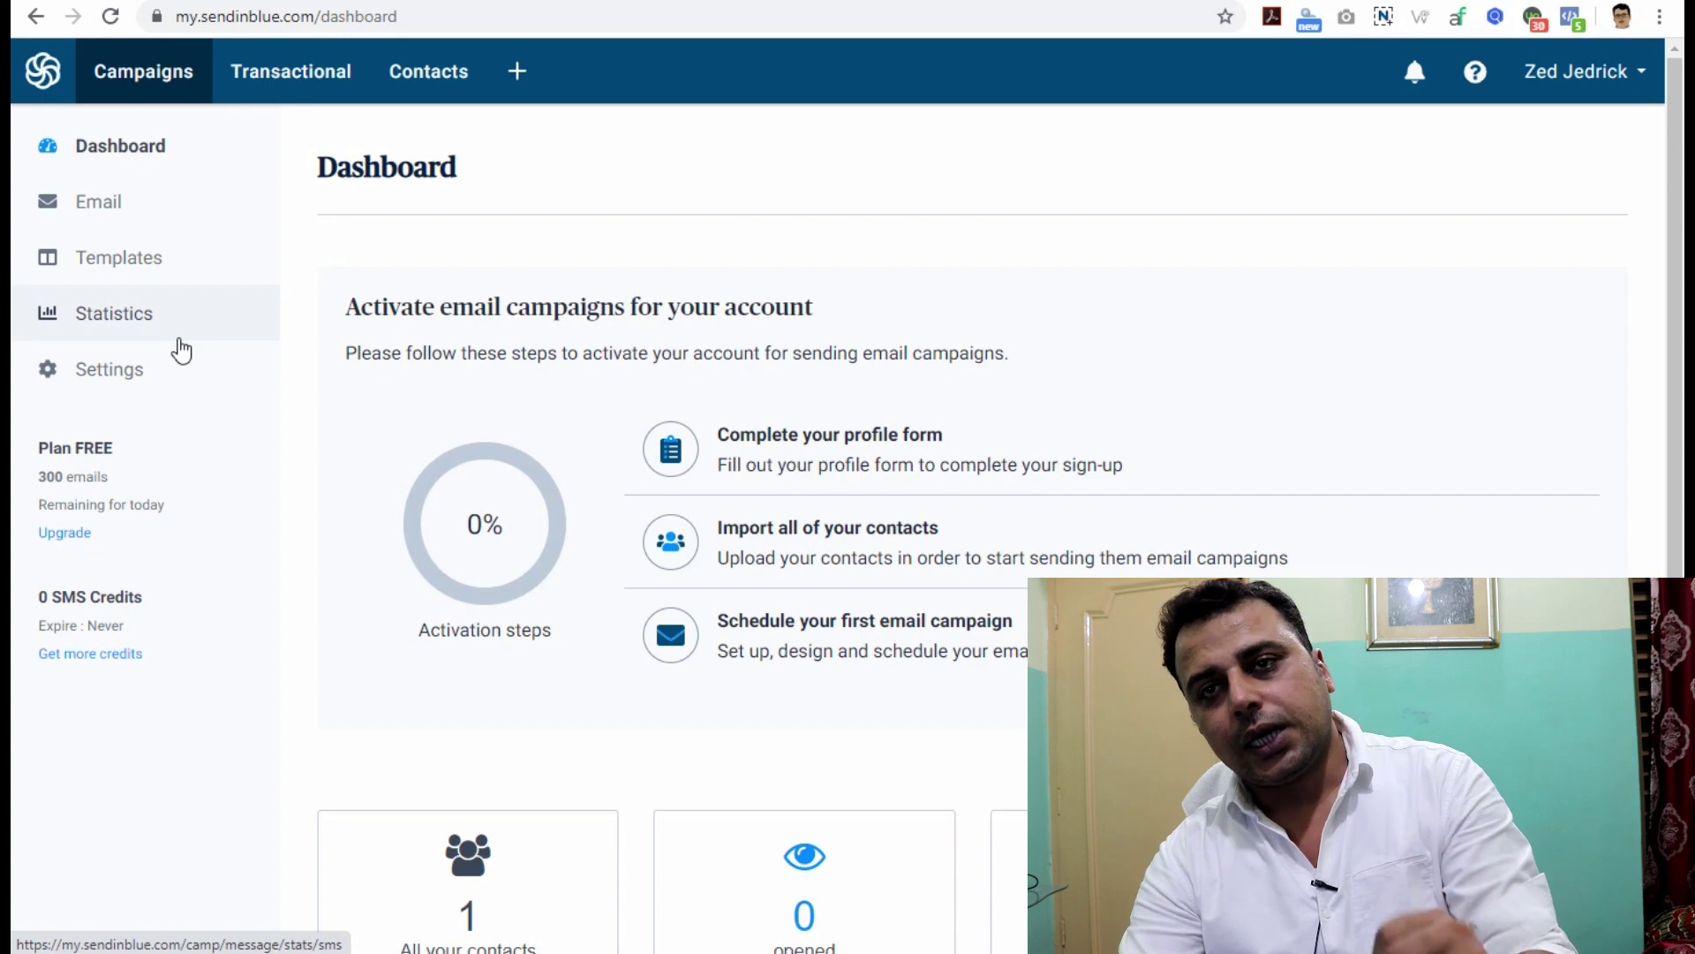
Open the email campaigns section and start creating the first email campaign.
click(152, 214)
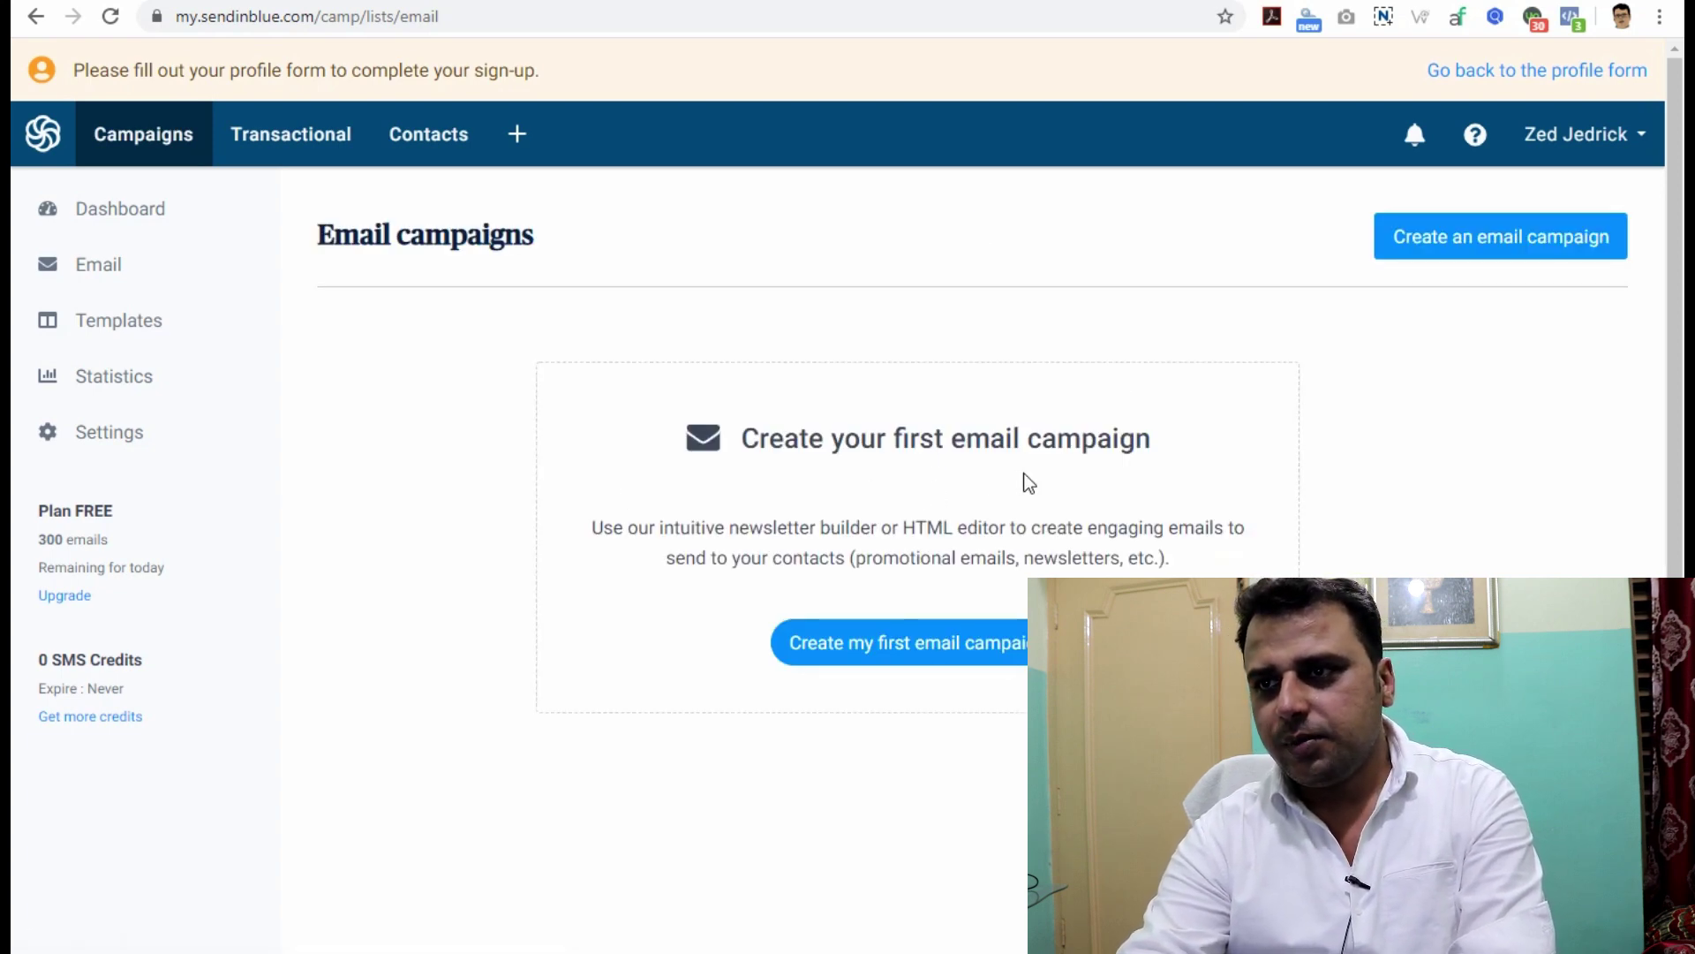
click(991, 658)
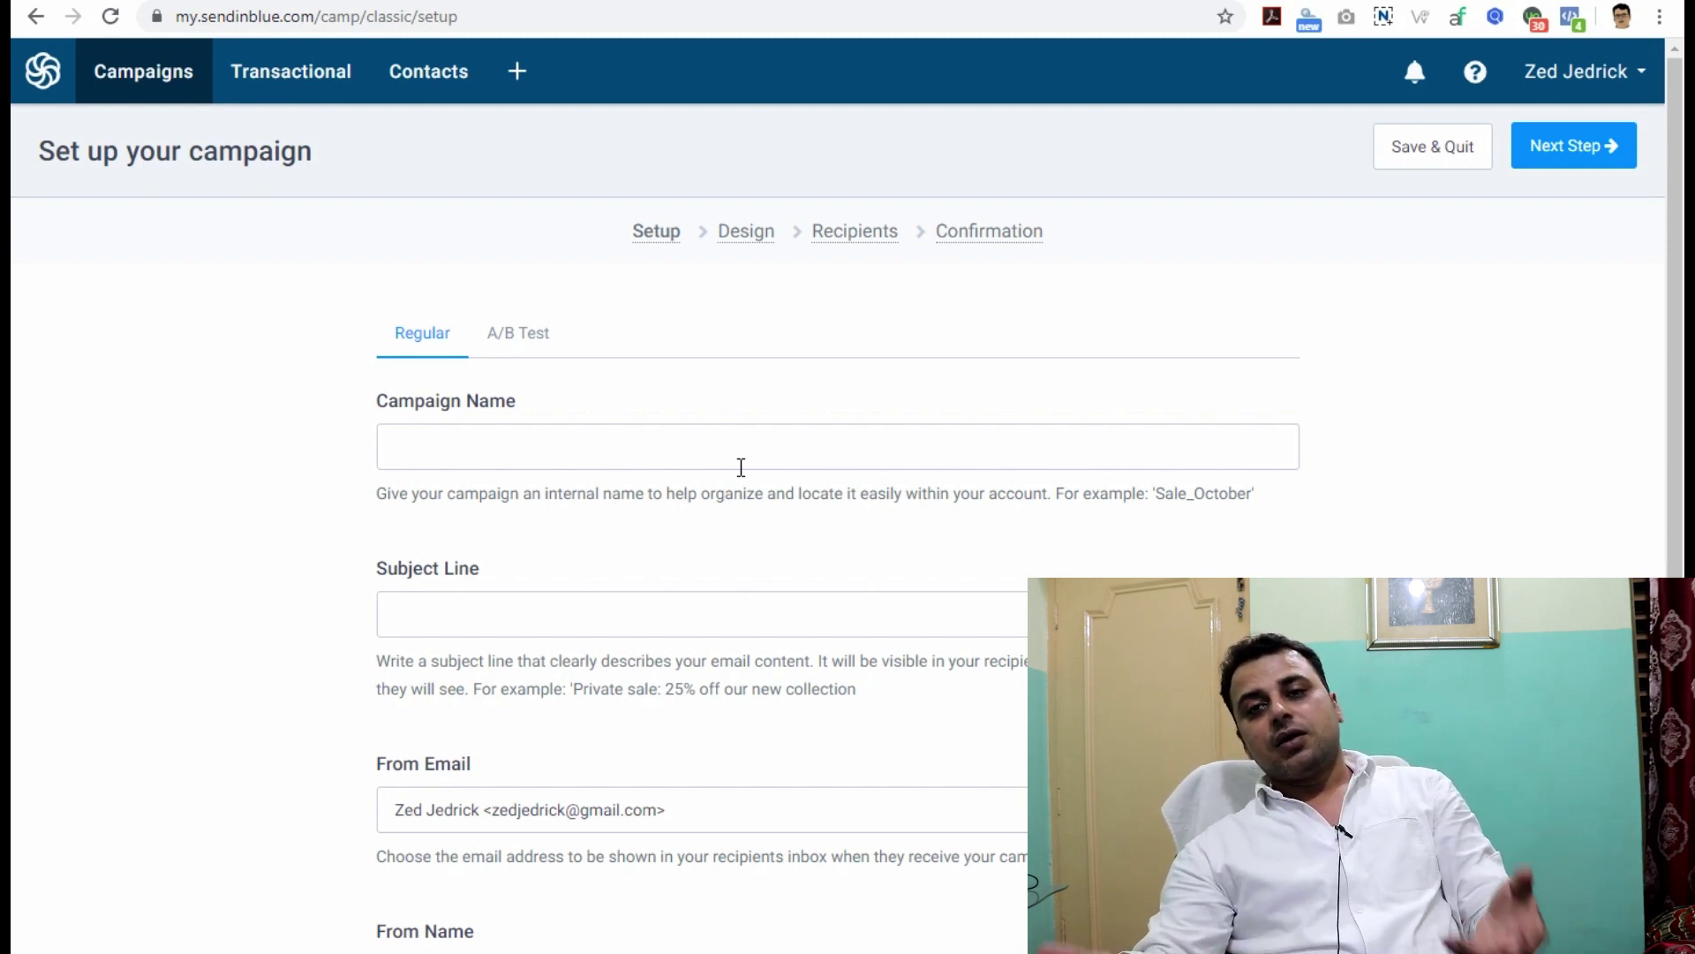
Examine the campaign setup form's name, subject line, sender email and sender name fields.
click(609, 451)
scroll(594, 618, down, 5)
scroll(530, 427, up, 3)
click(525, 434)
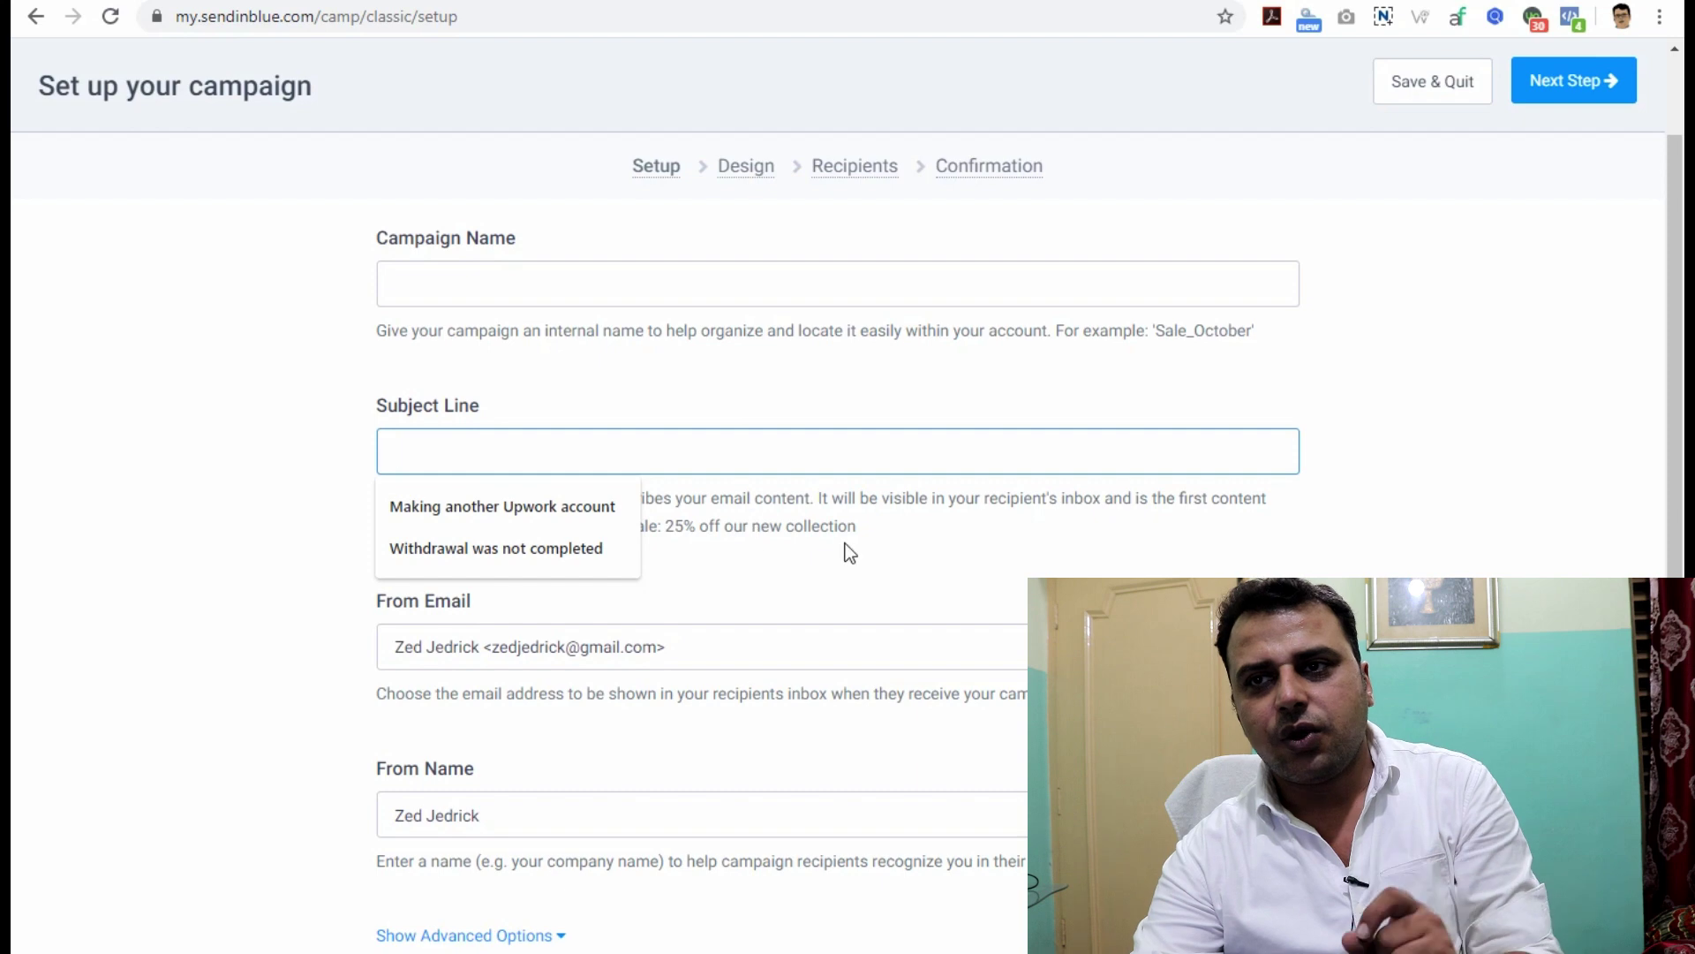
click(1289, 557)
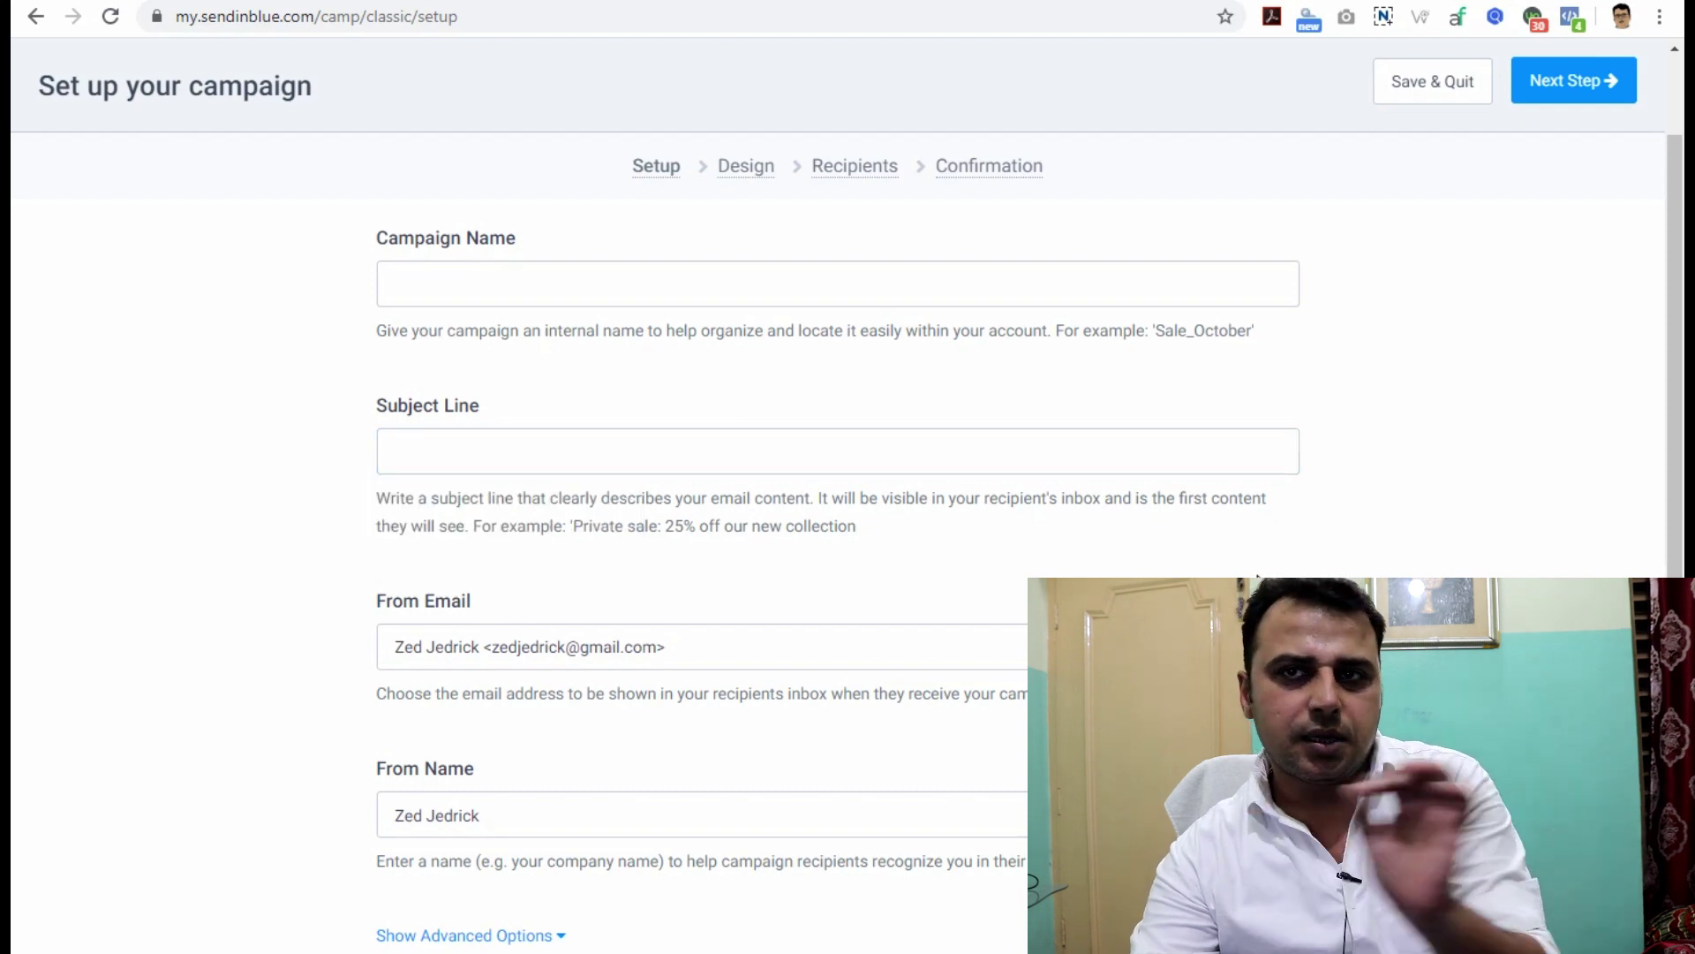
scroll(681, 544, down, 1)
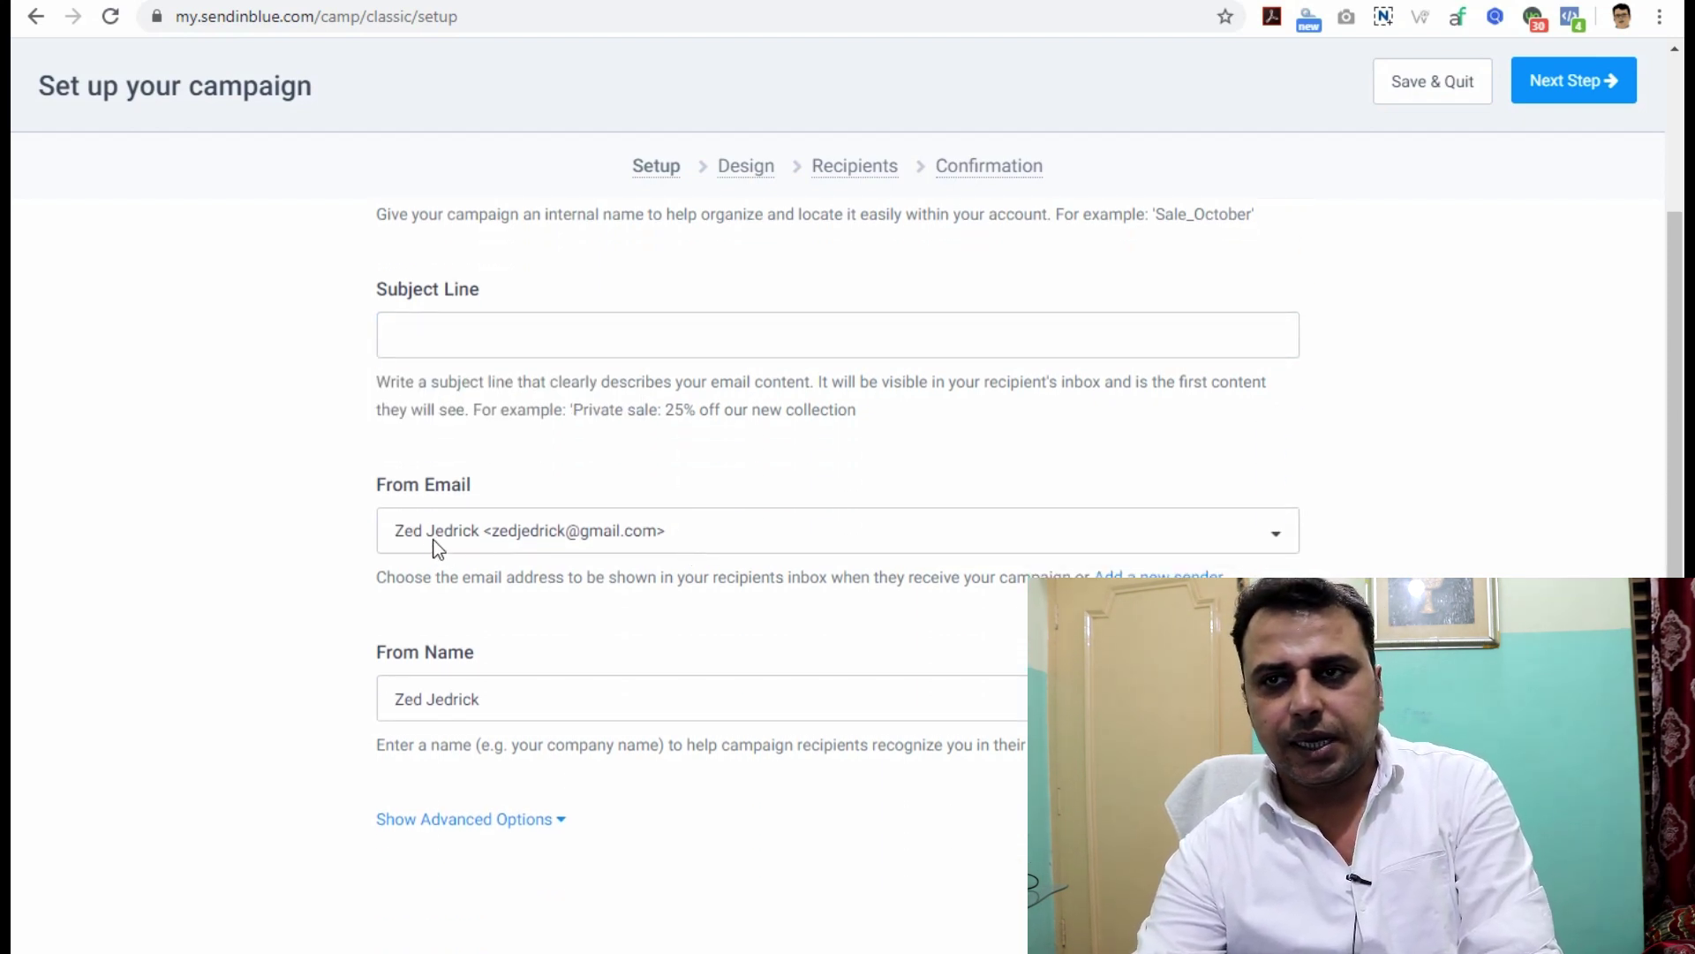
click(1062, 541)
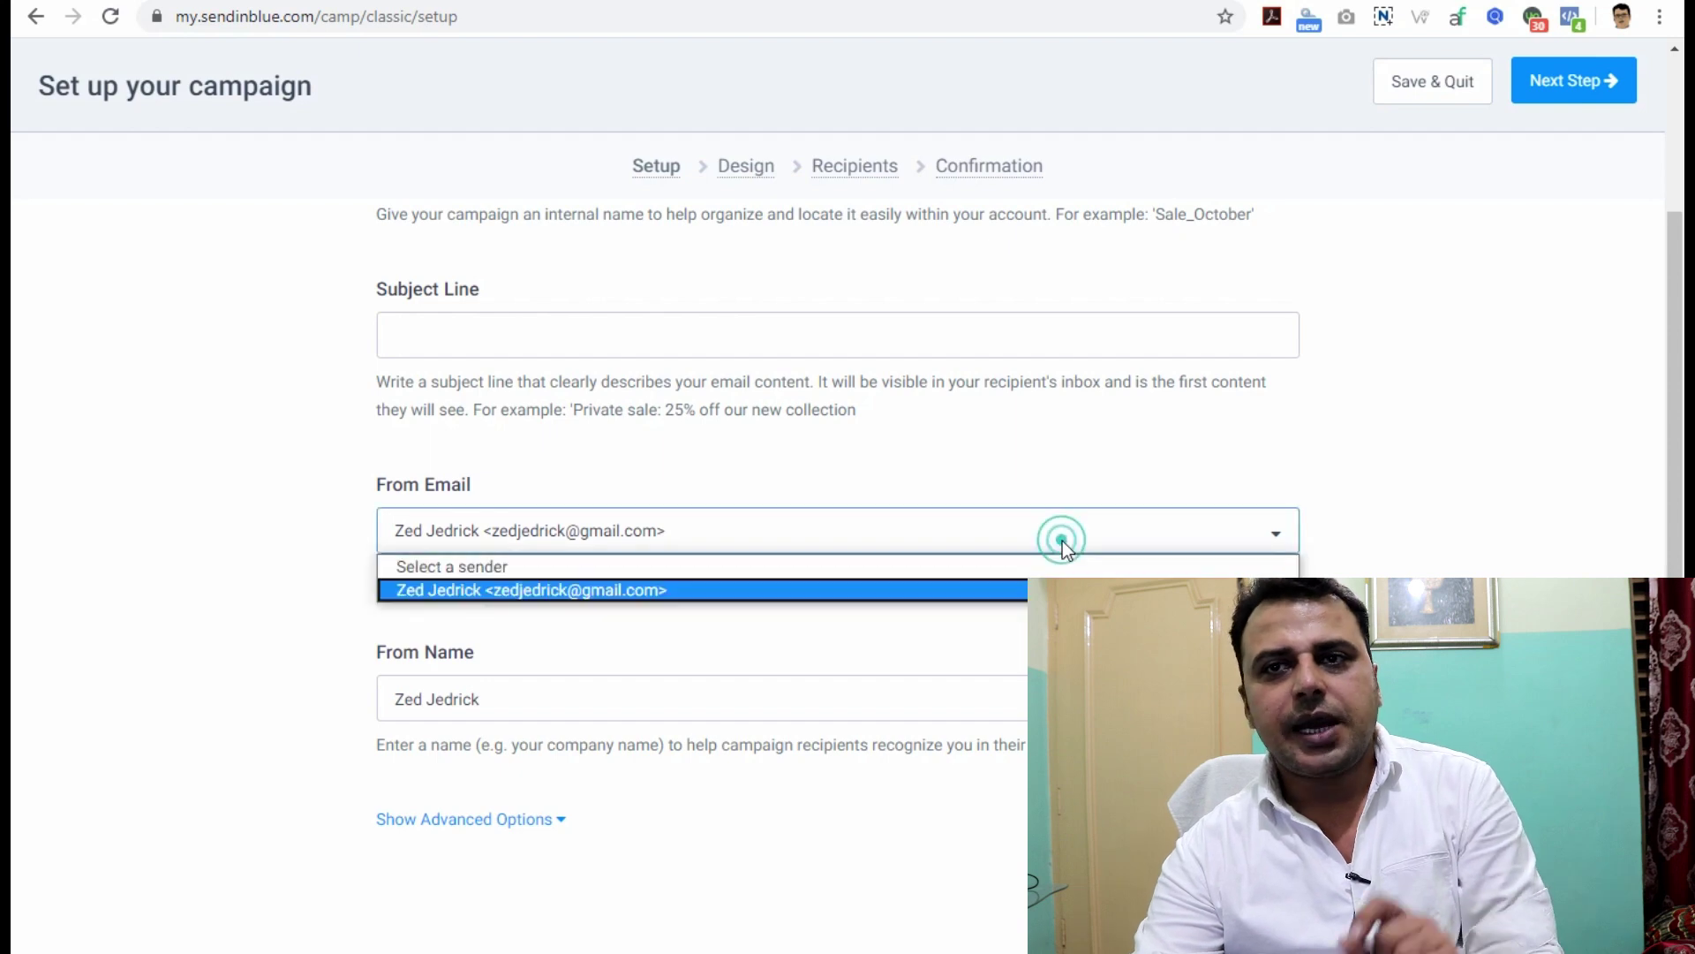
click(1492, 574)
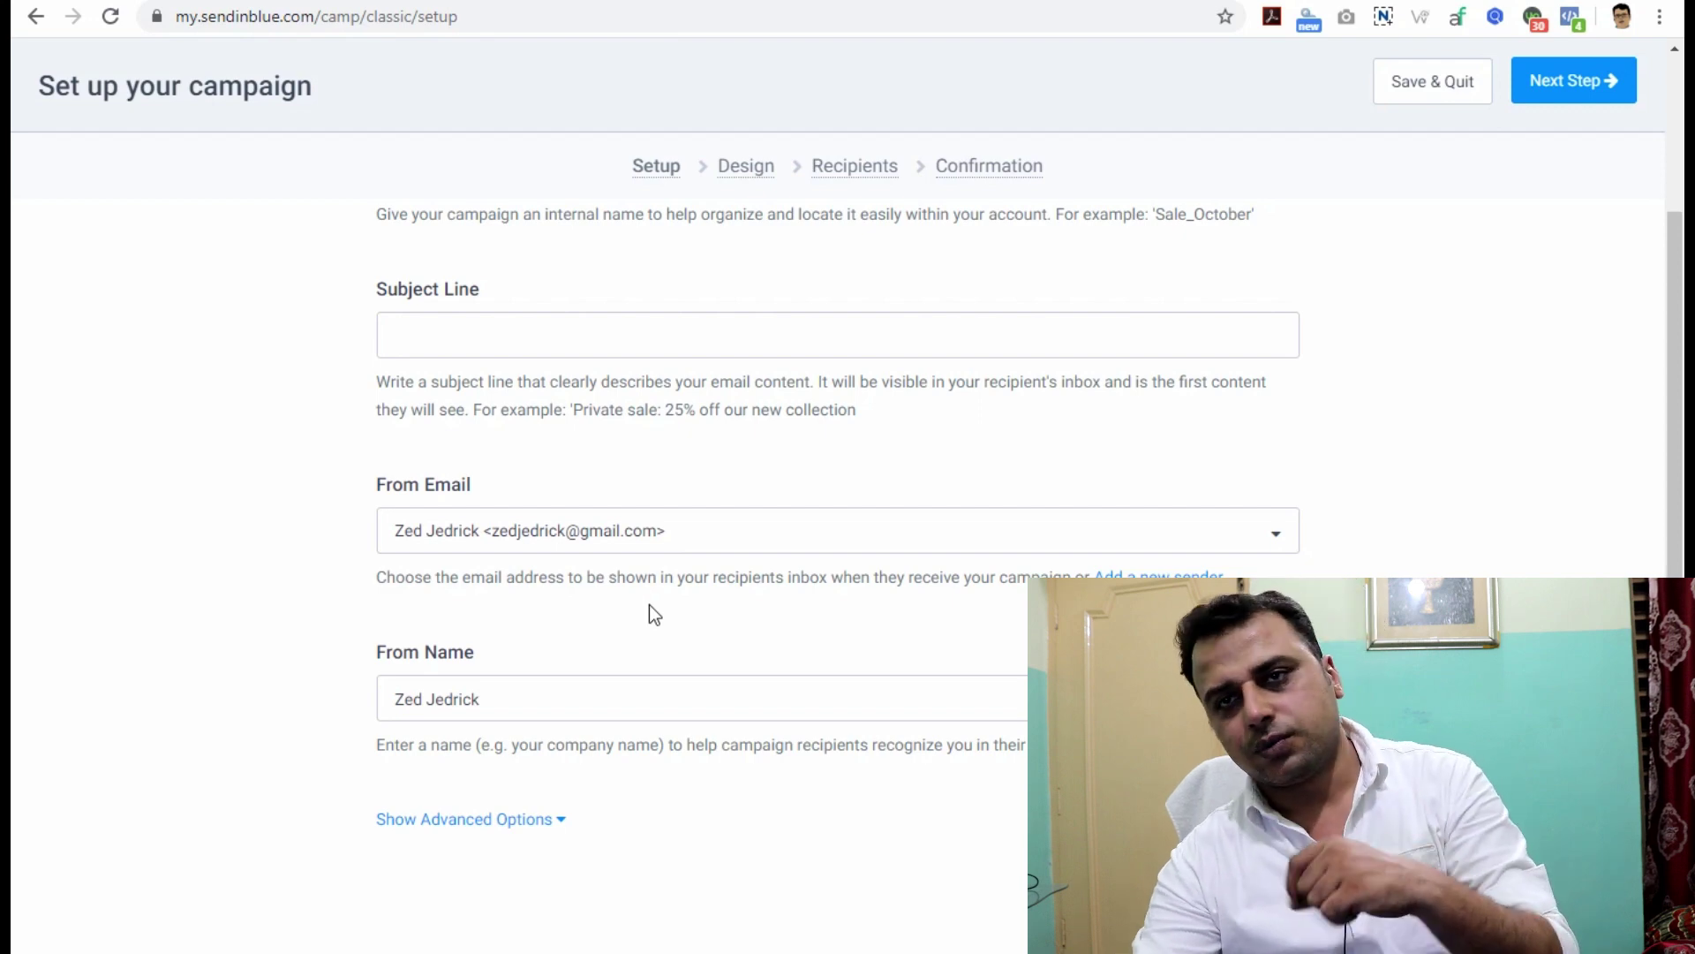
scroll(649, 605, down, 2)
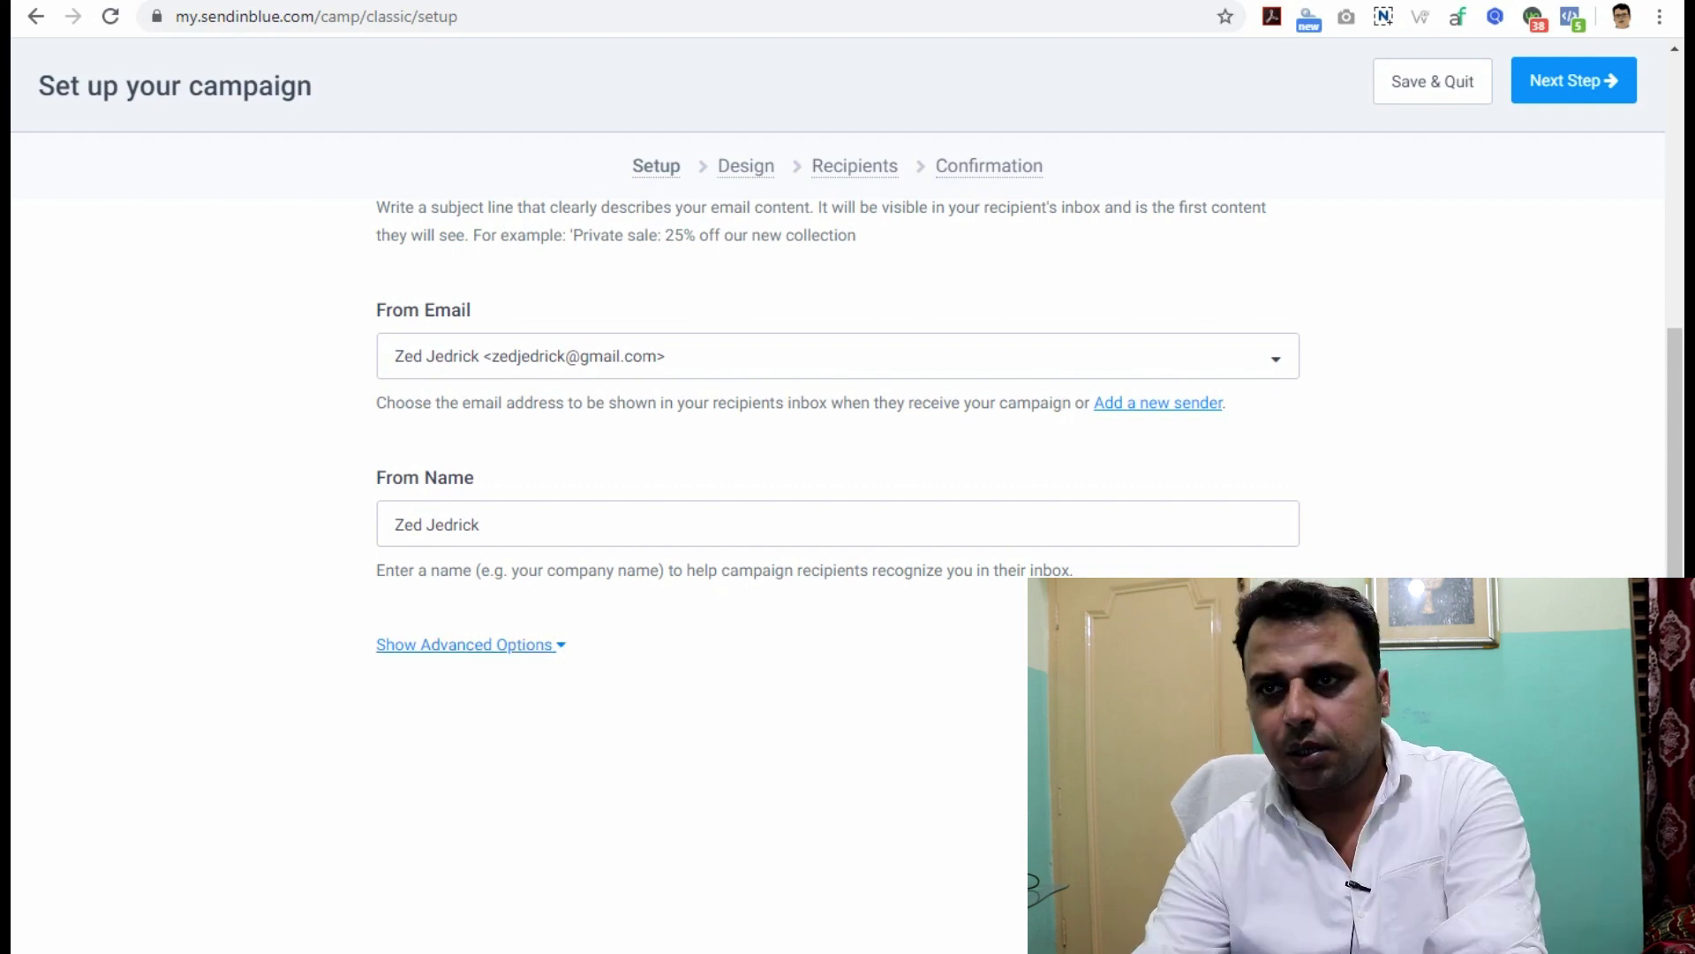
scroll(838, 397, up, 2)
scroll(1588, 341, down, 2)
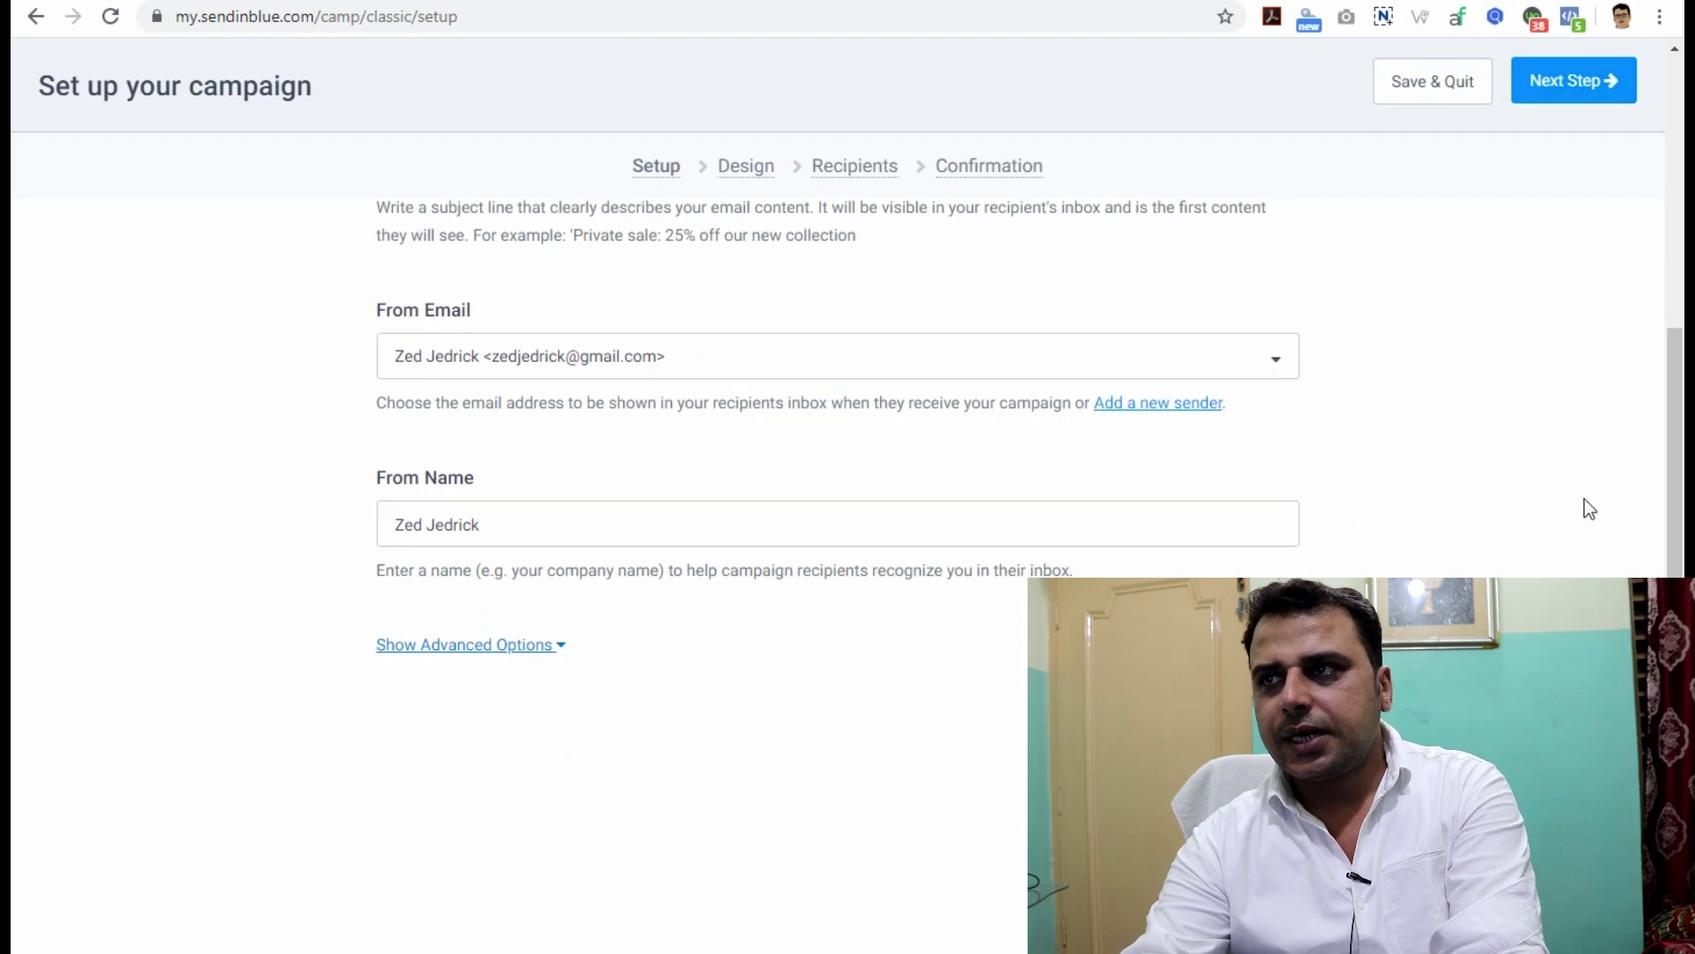
scroll(1568, 409, up, 3)
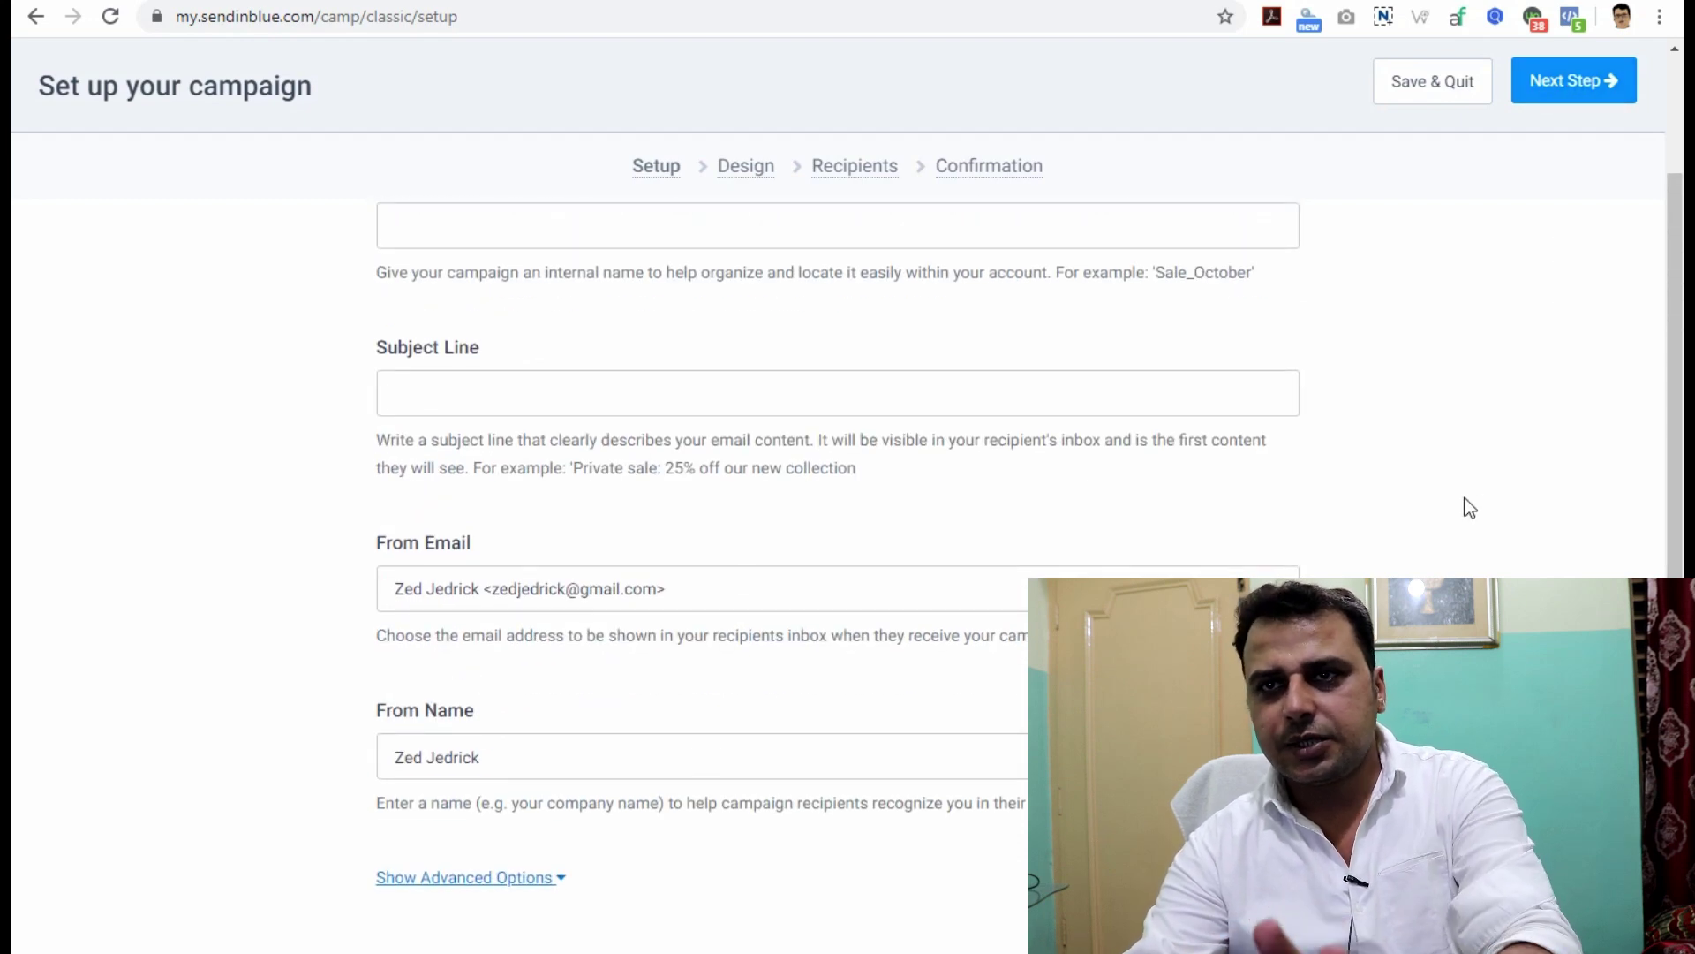
scroll(773, 443, up, 3)
Name the campaign "CPA".
click(531, 448)
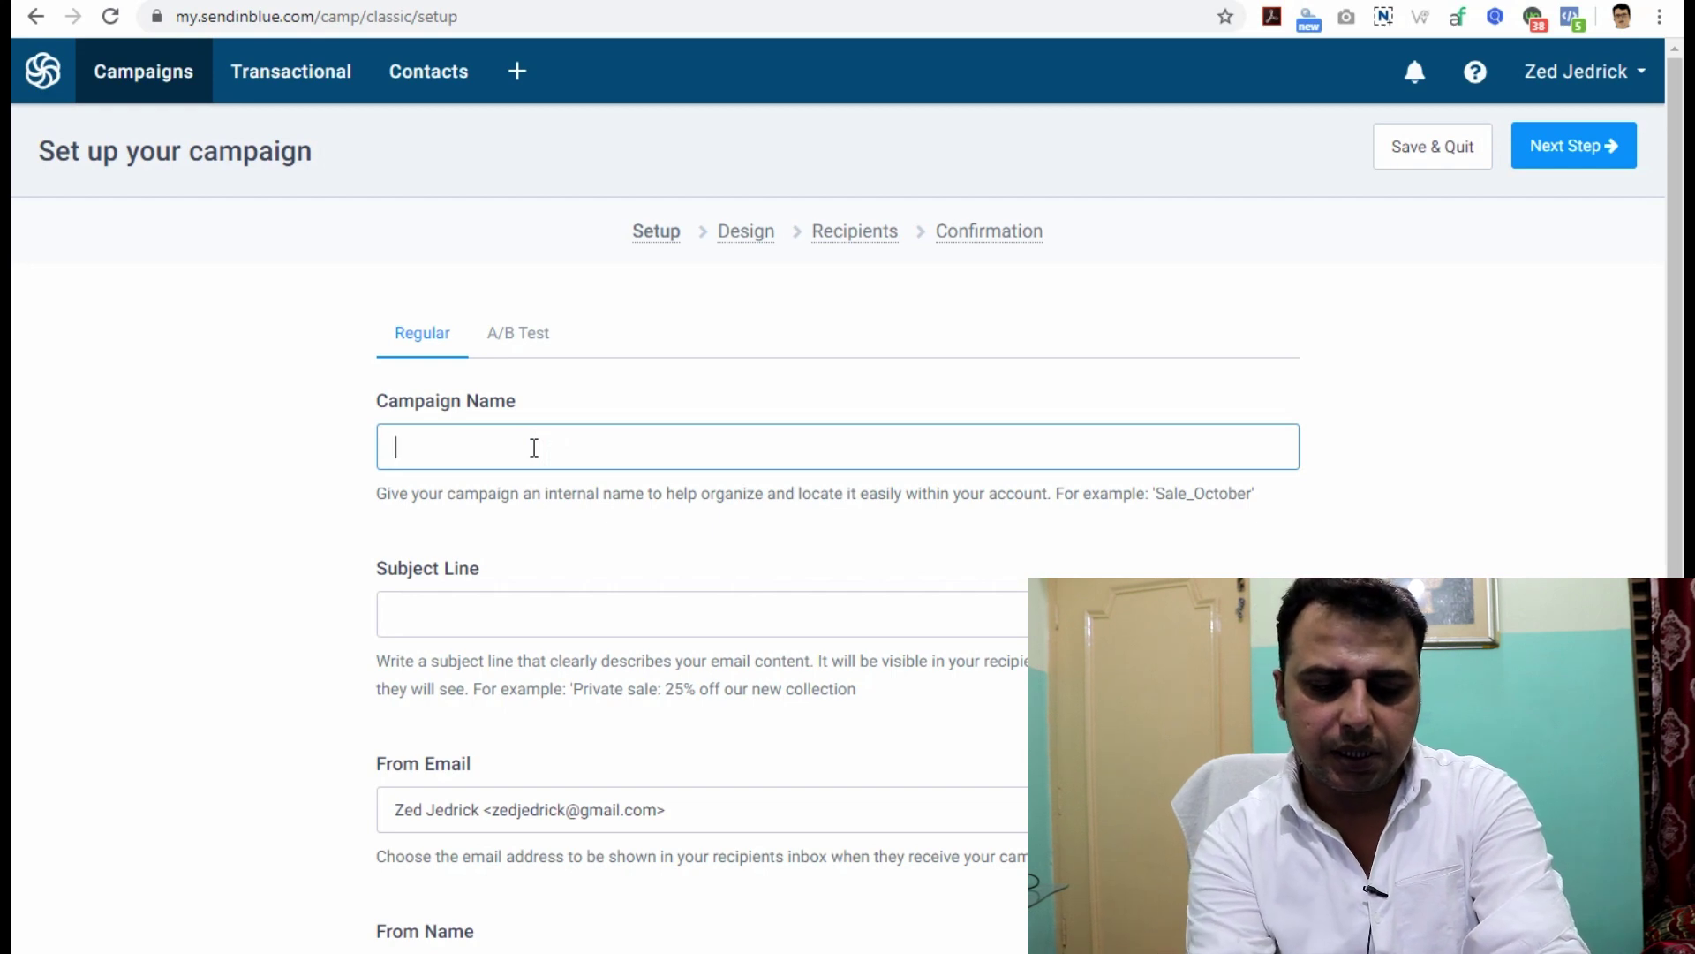
text(vcpa)
key(BackSpace)
key(BackSpace)
key(BackSpace)
key(BackSpace)
text(CPA)
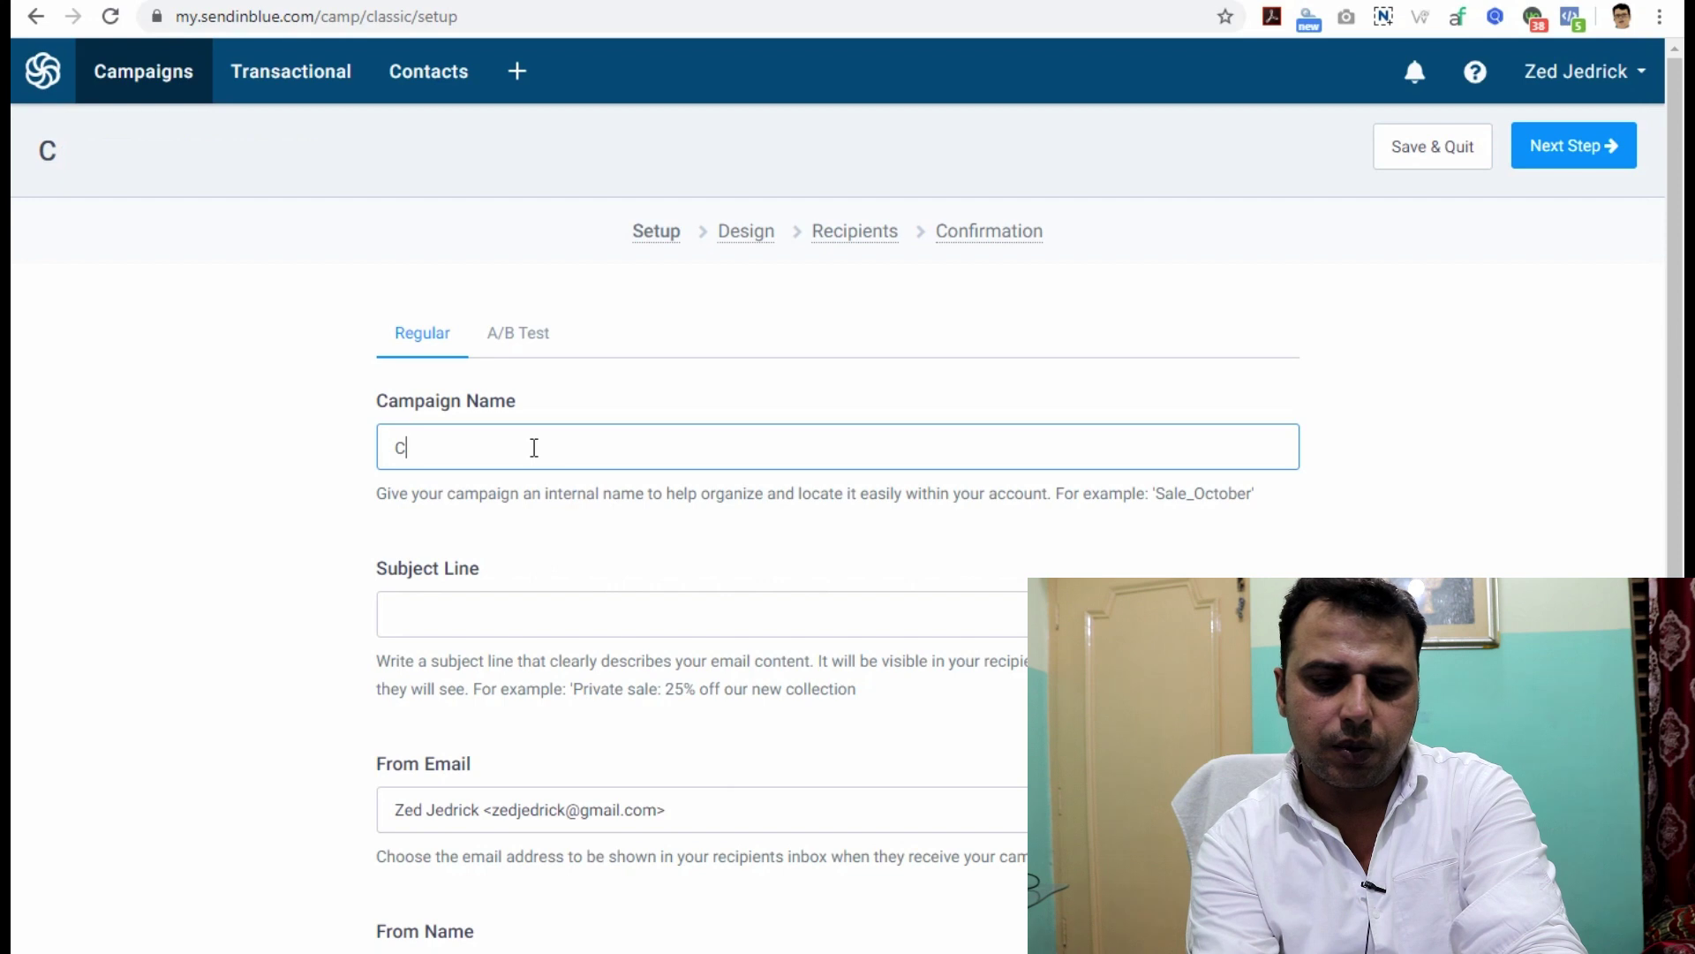
Set the campaign's subject line to "Free Nike Pair!" and continue to the design stage.
click(621, 611)
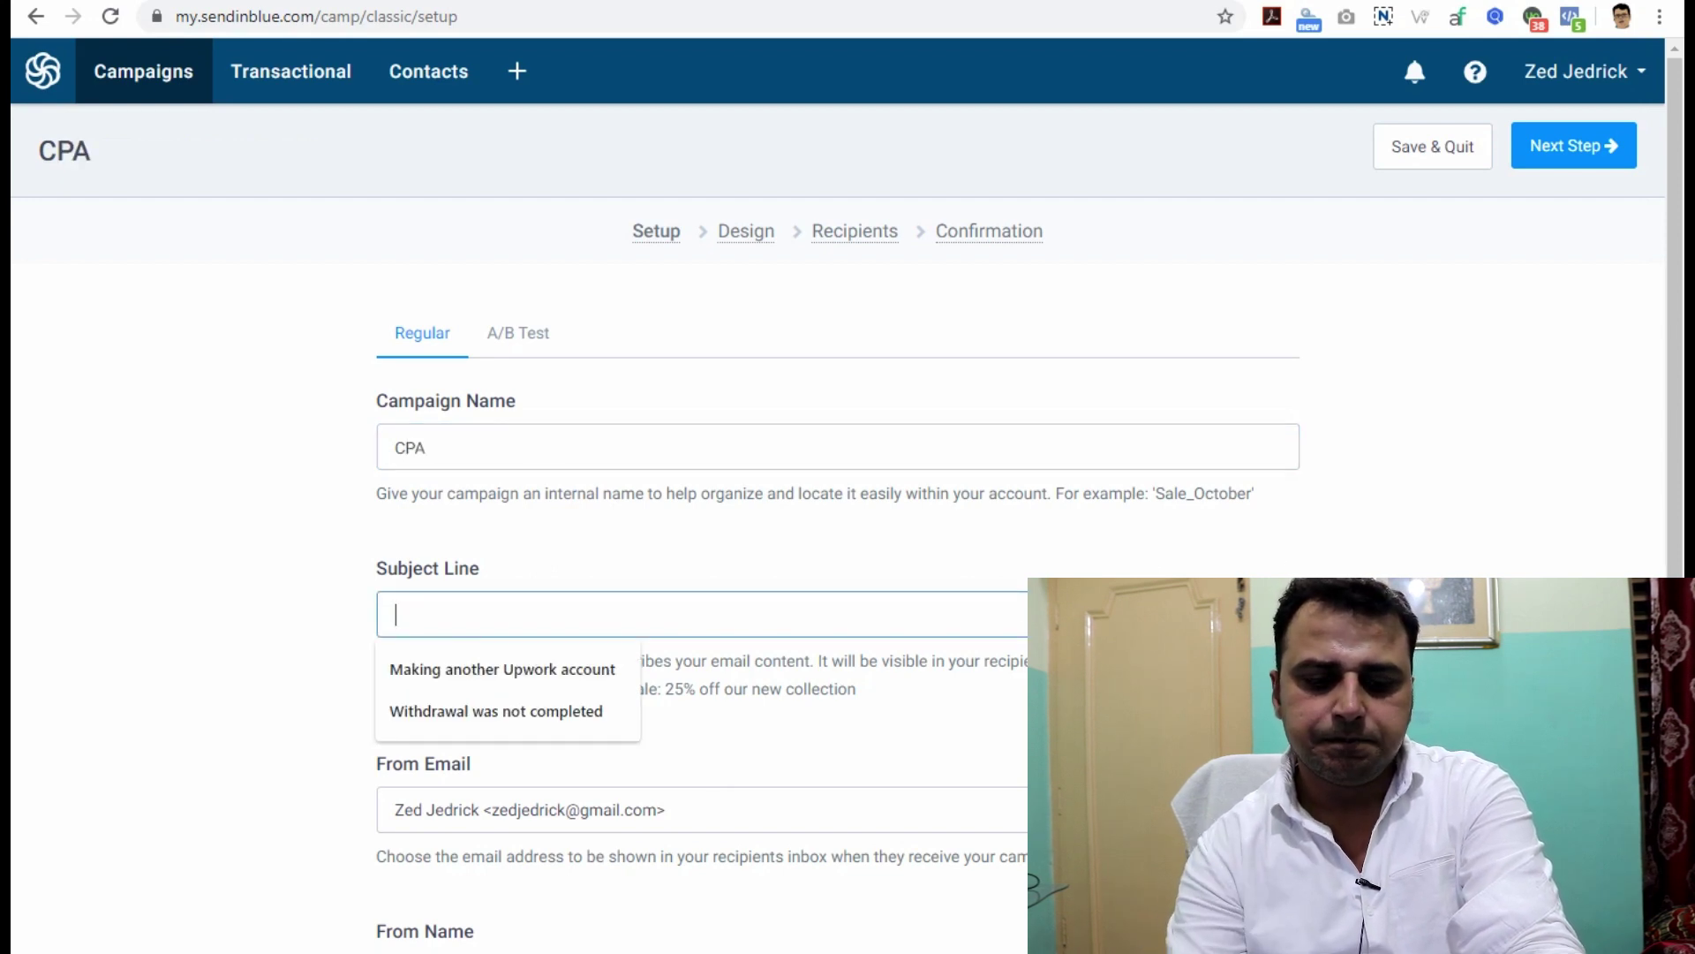
text(HFree Nike Pair!)
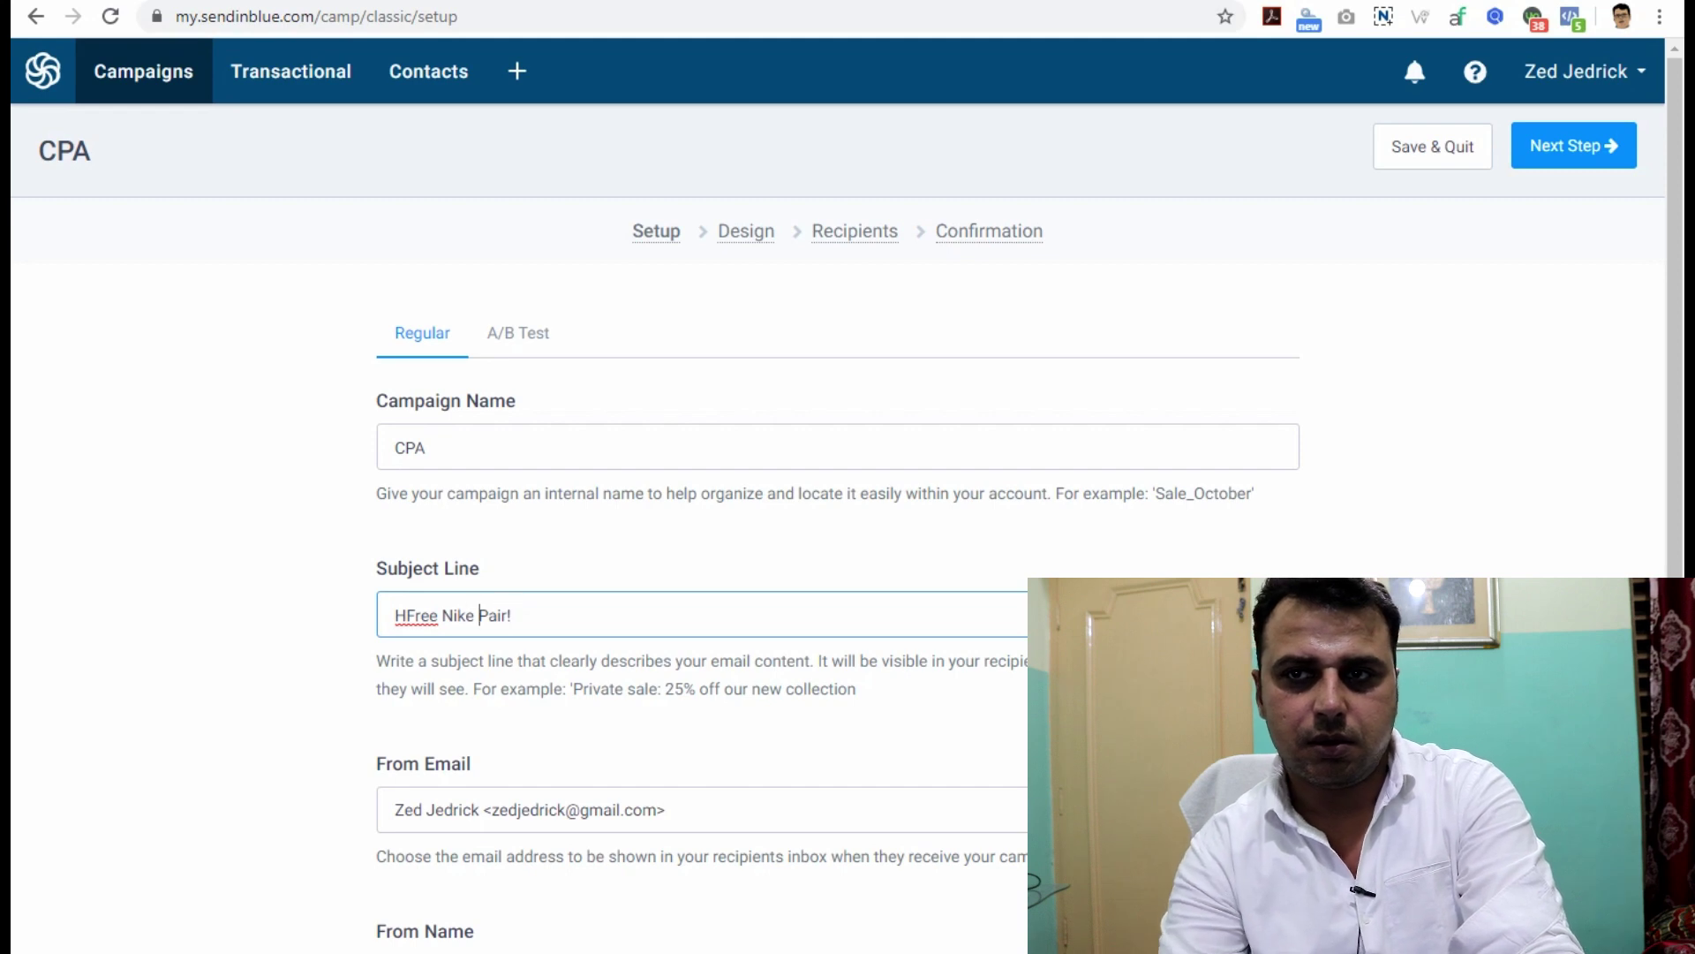
key(BackSpace)
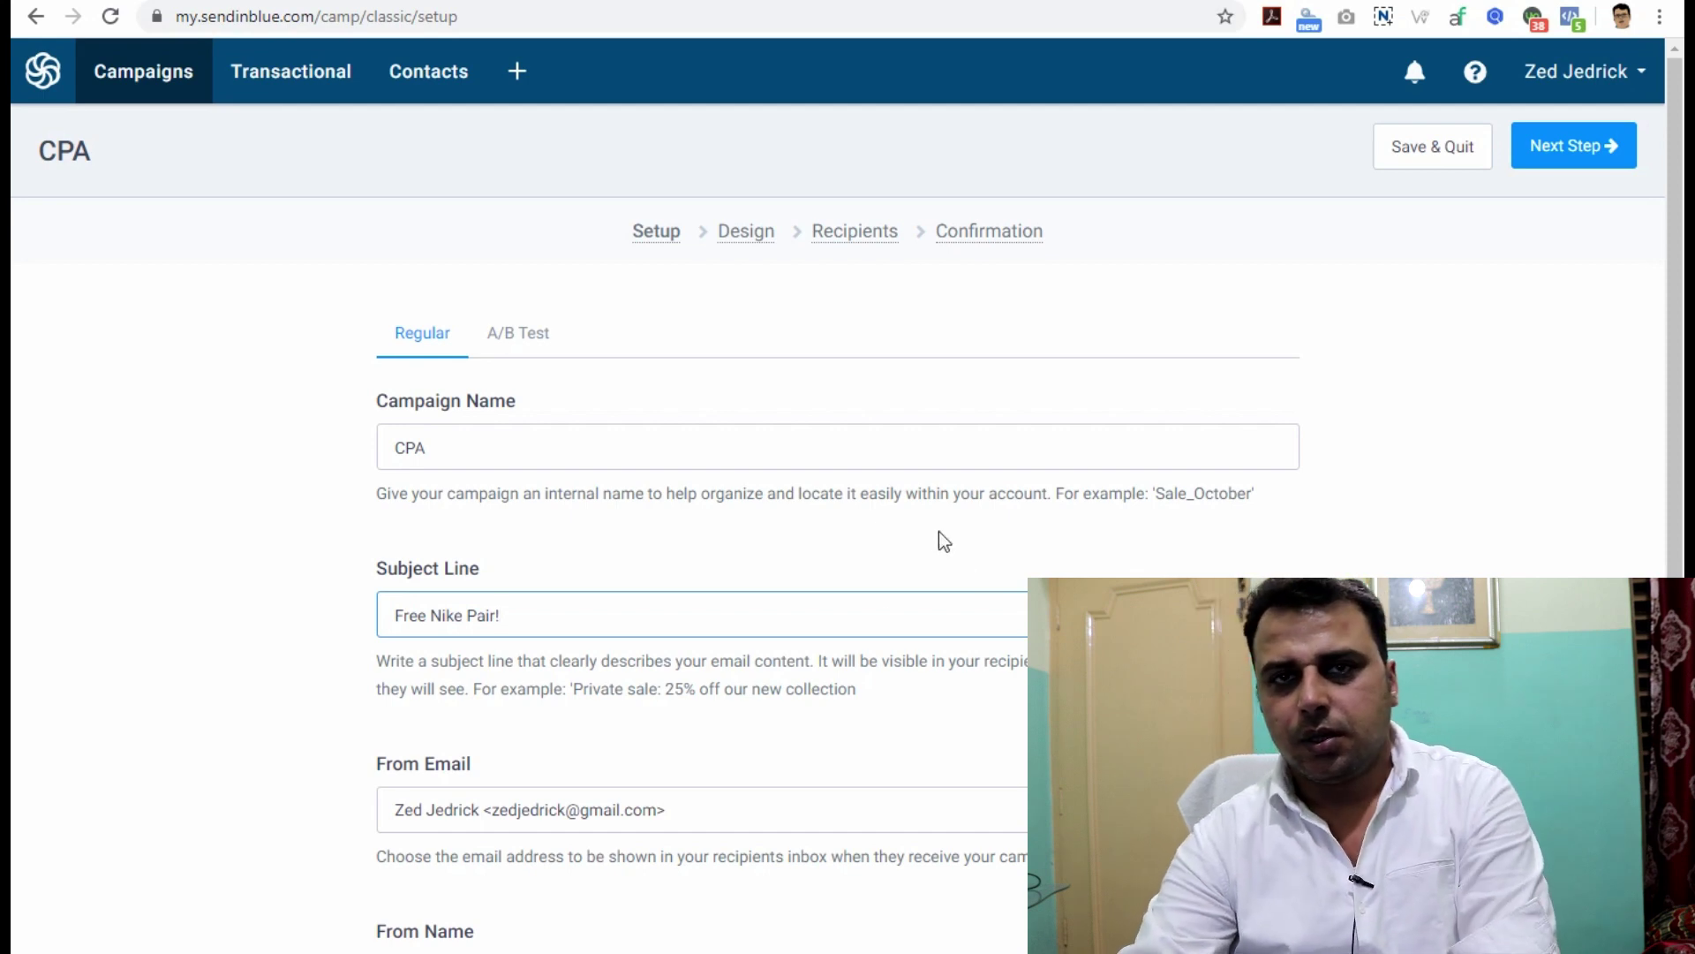
click(1589, 151)
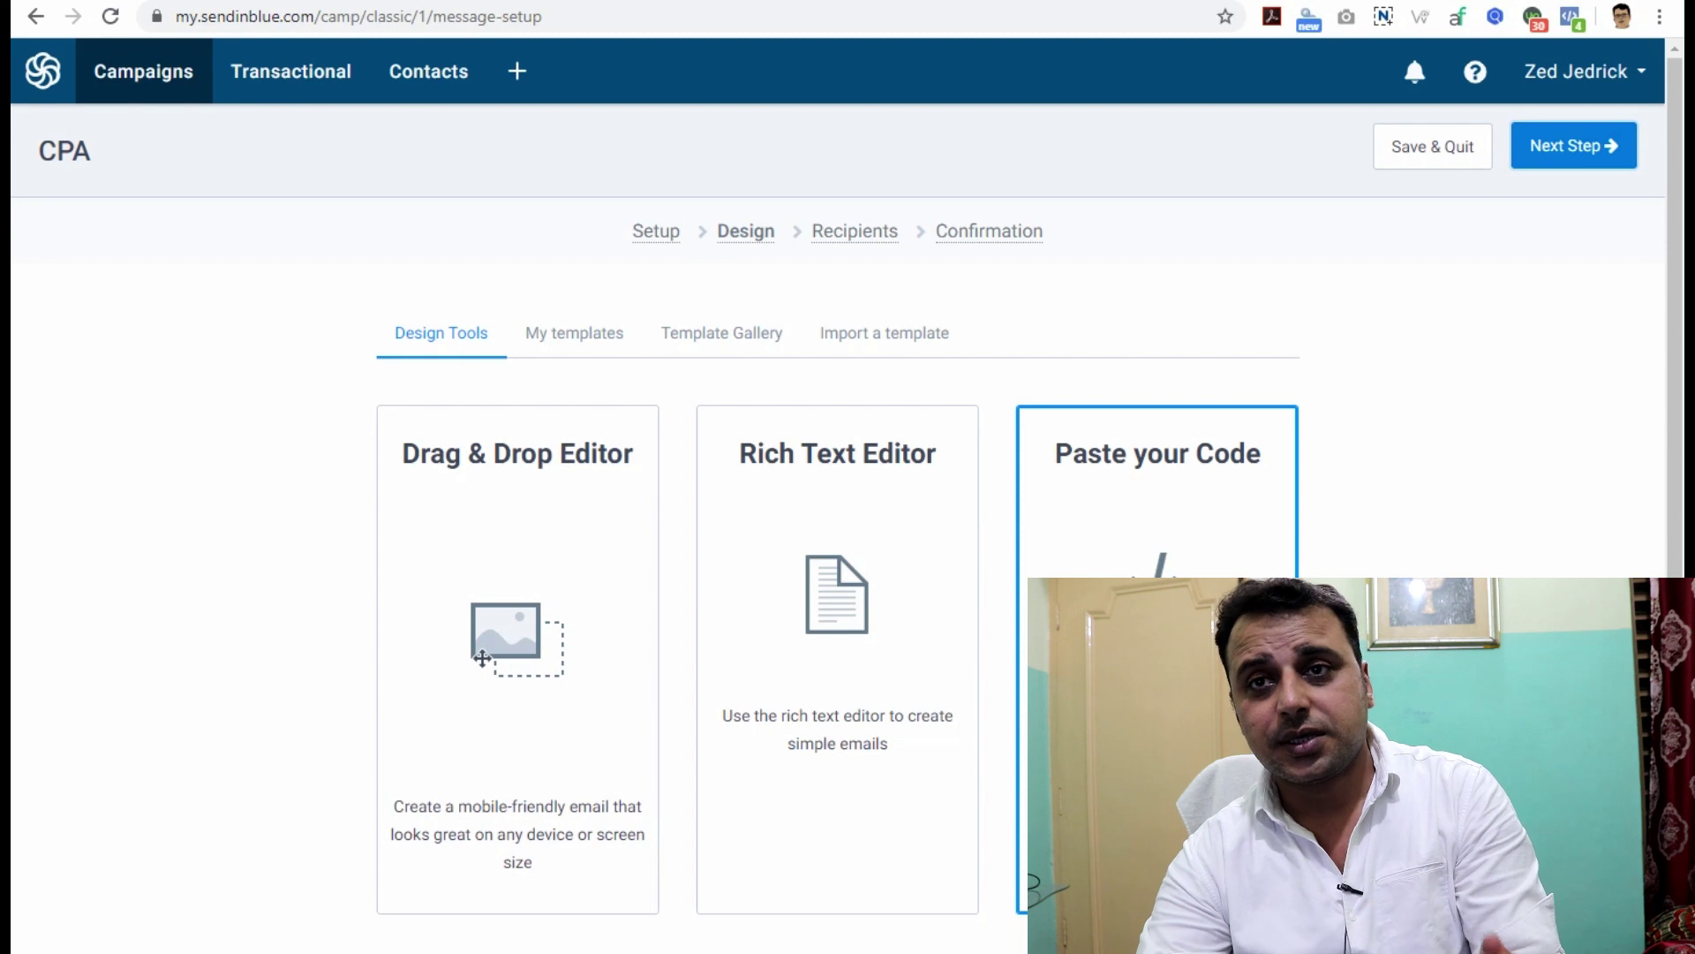
Choose the Drag & Drop Editor as the campaign's design tool and open it.
scroll(565, 641, down, 3)
scroll(571, 645, up, 3)
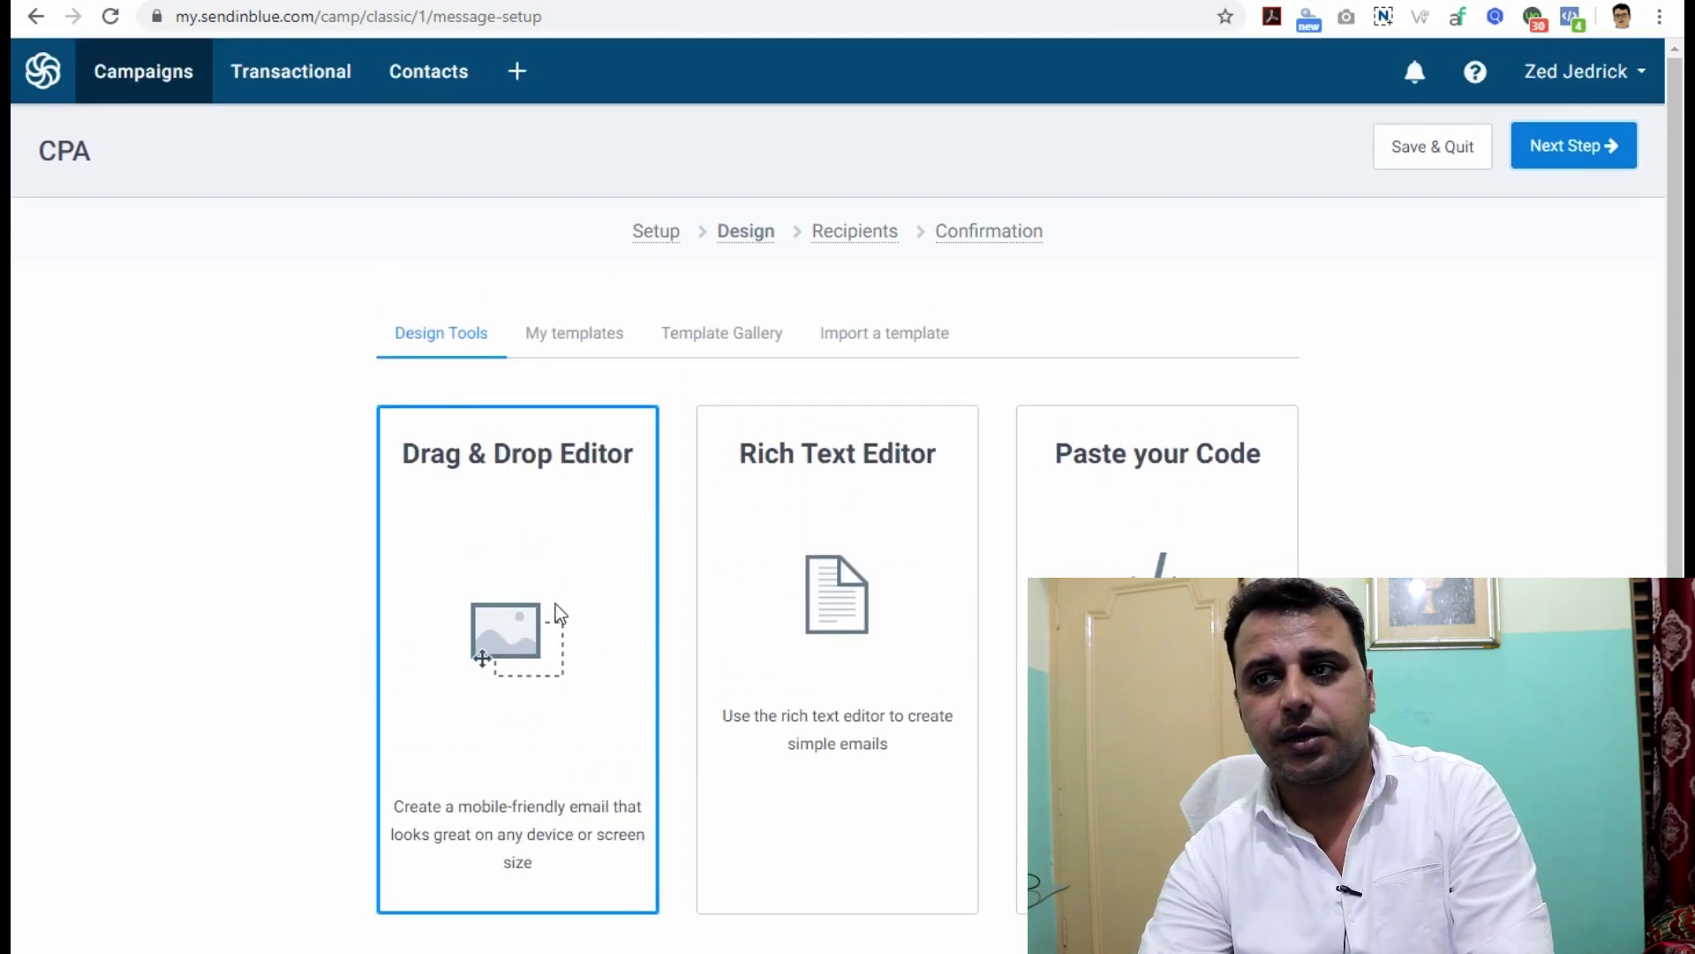
click(555, 604)
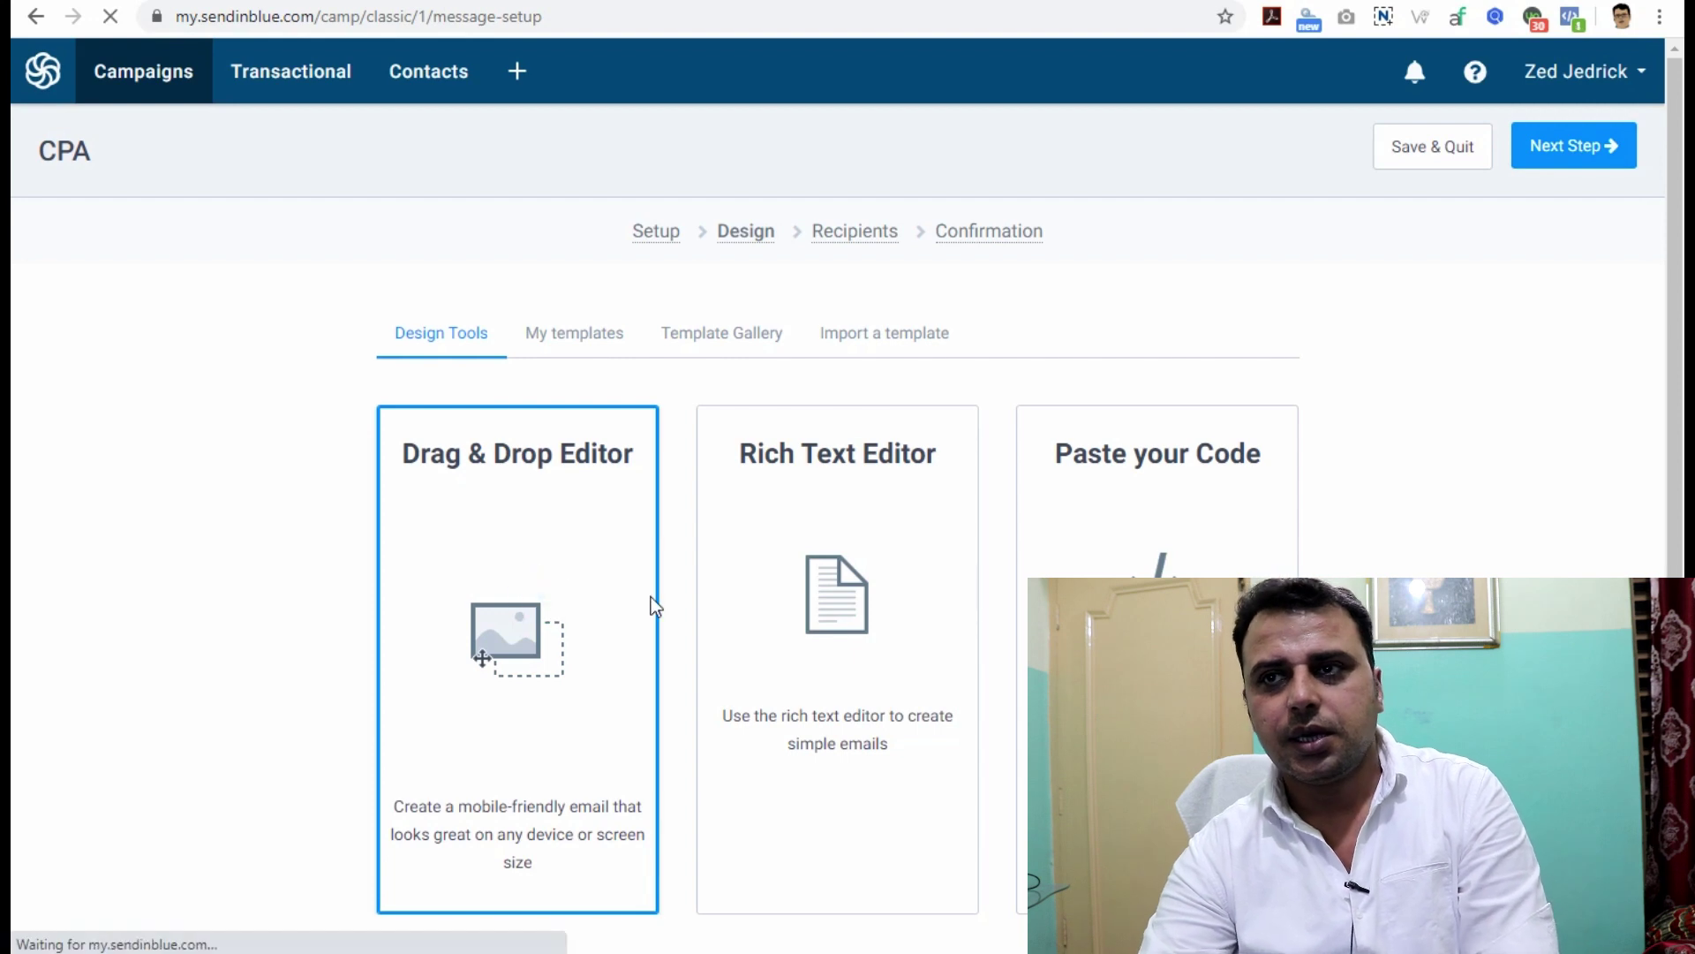
click(1571, 141)
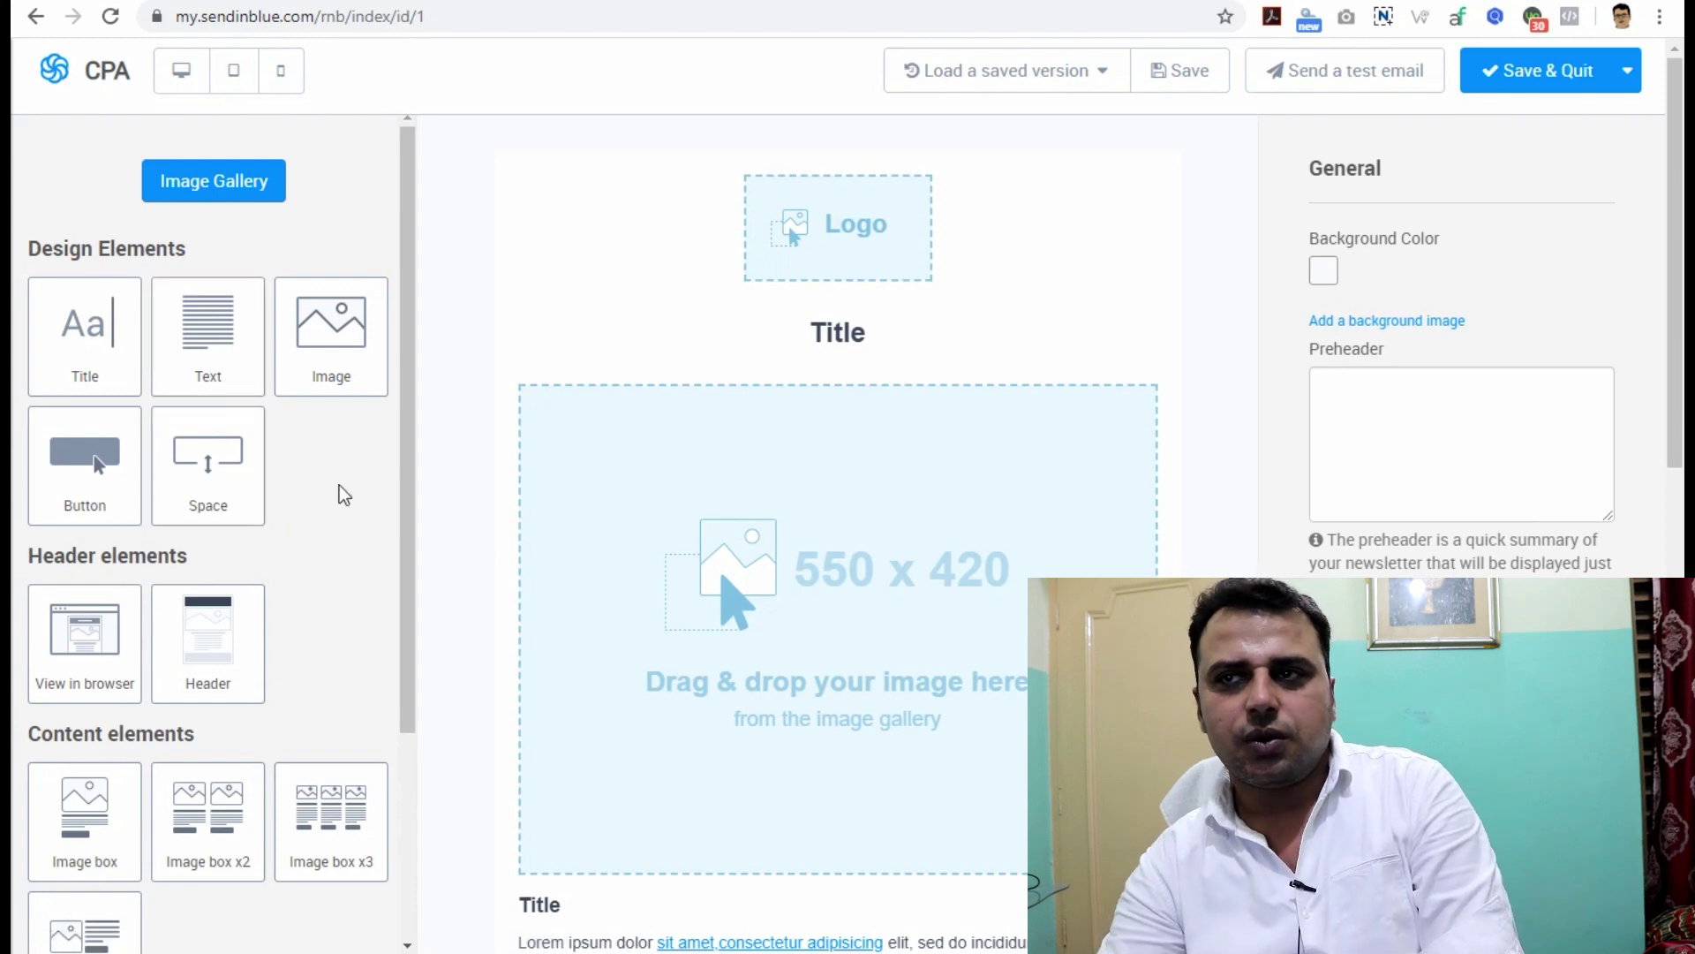
Add a text block between the email's main title and the 550 x 420 image box.
scroll(337, 491, down, 3)
scroll(340, 487, up, 3)
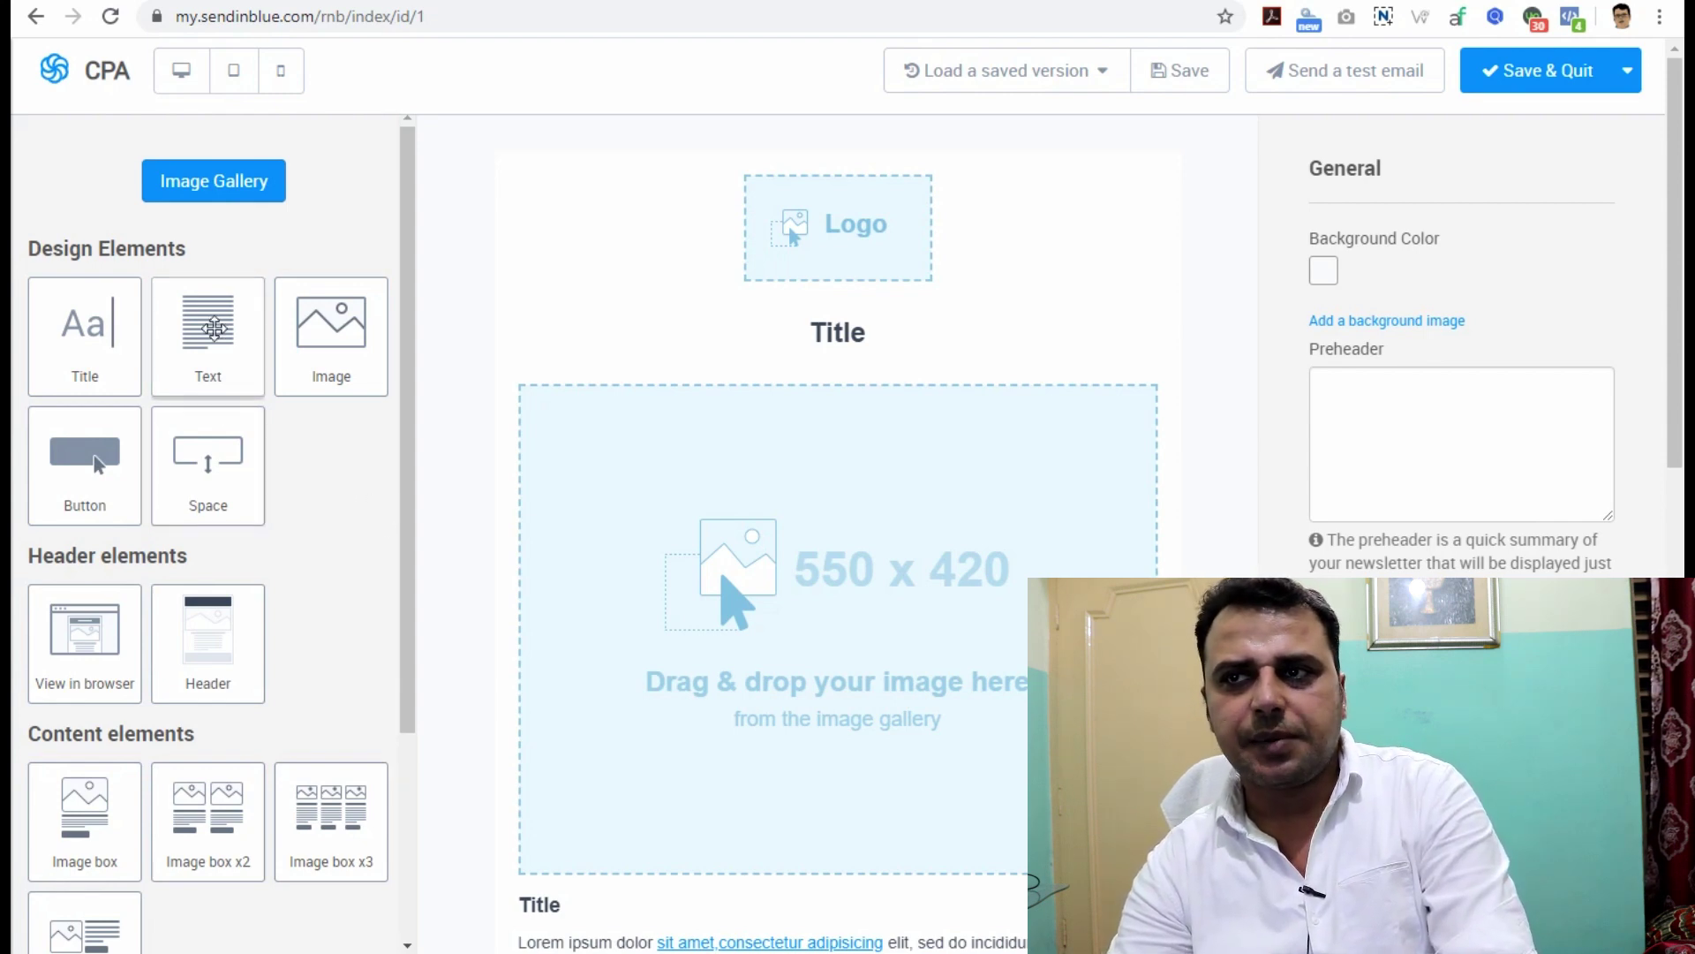
drag(213, 329, 506, 425)
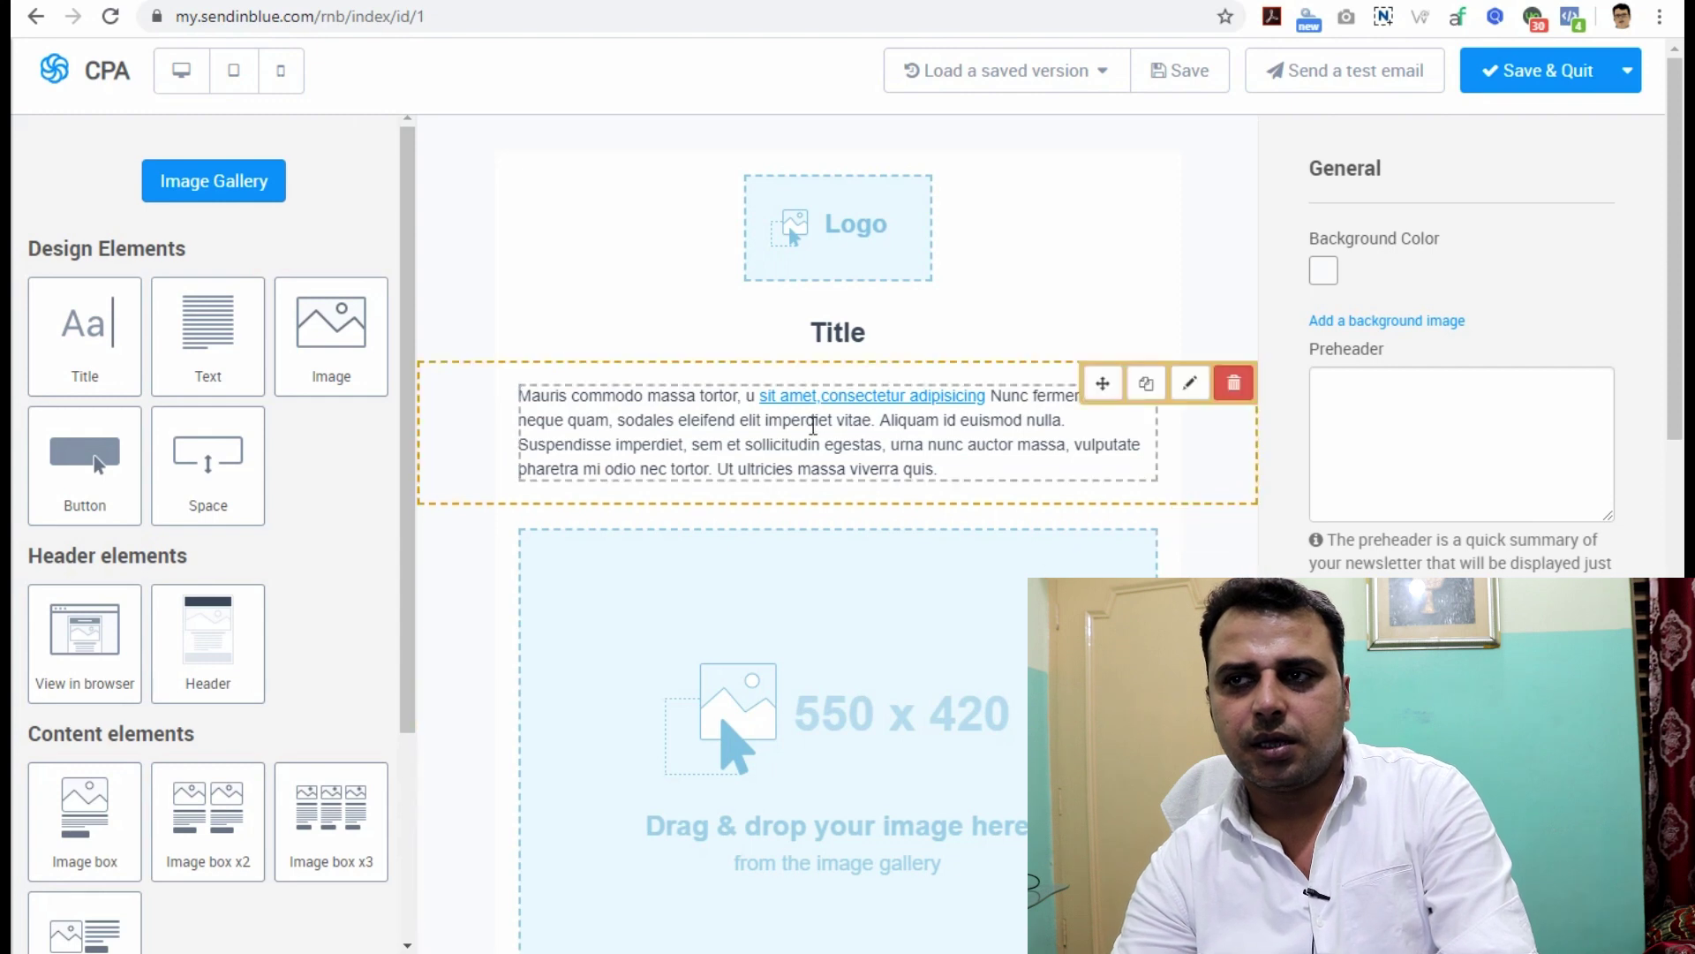
Format the end of the new paragraph, from "imperdiet" through "viverra quis", as bold, italic and dark red.
click(746, 433)
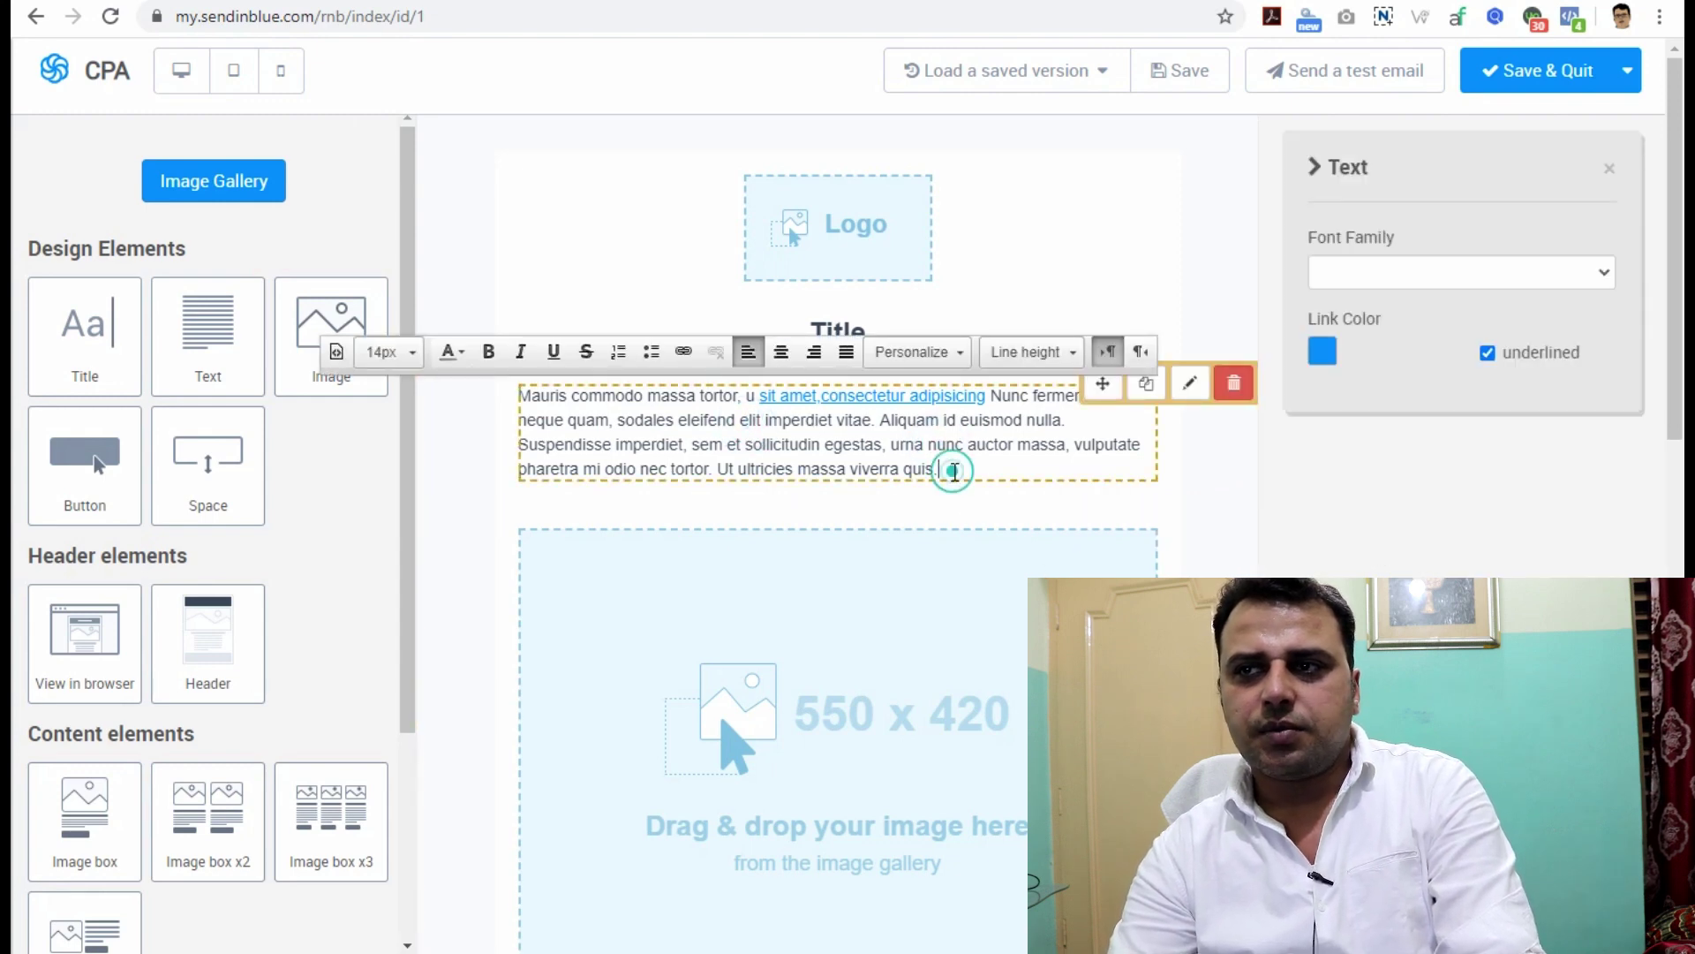
drag(935, 468, 675, 444)
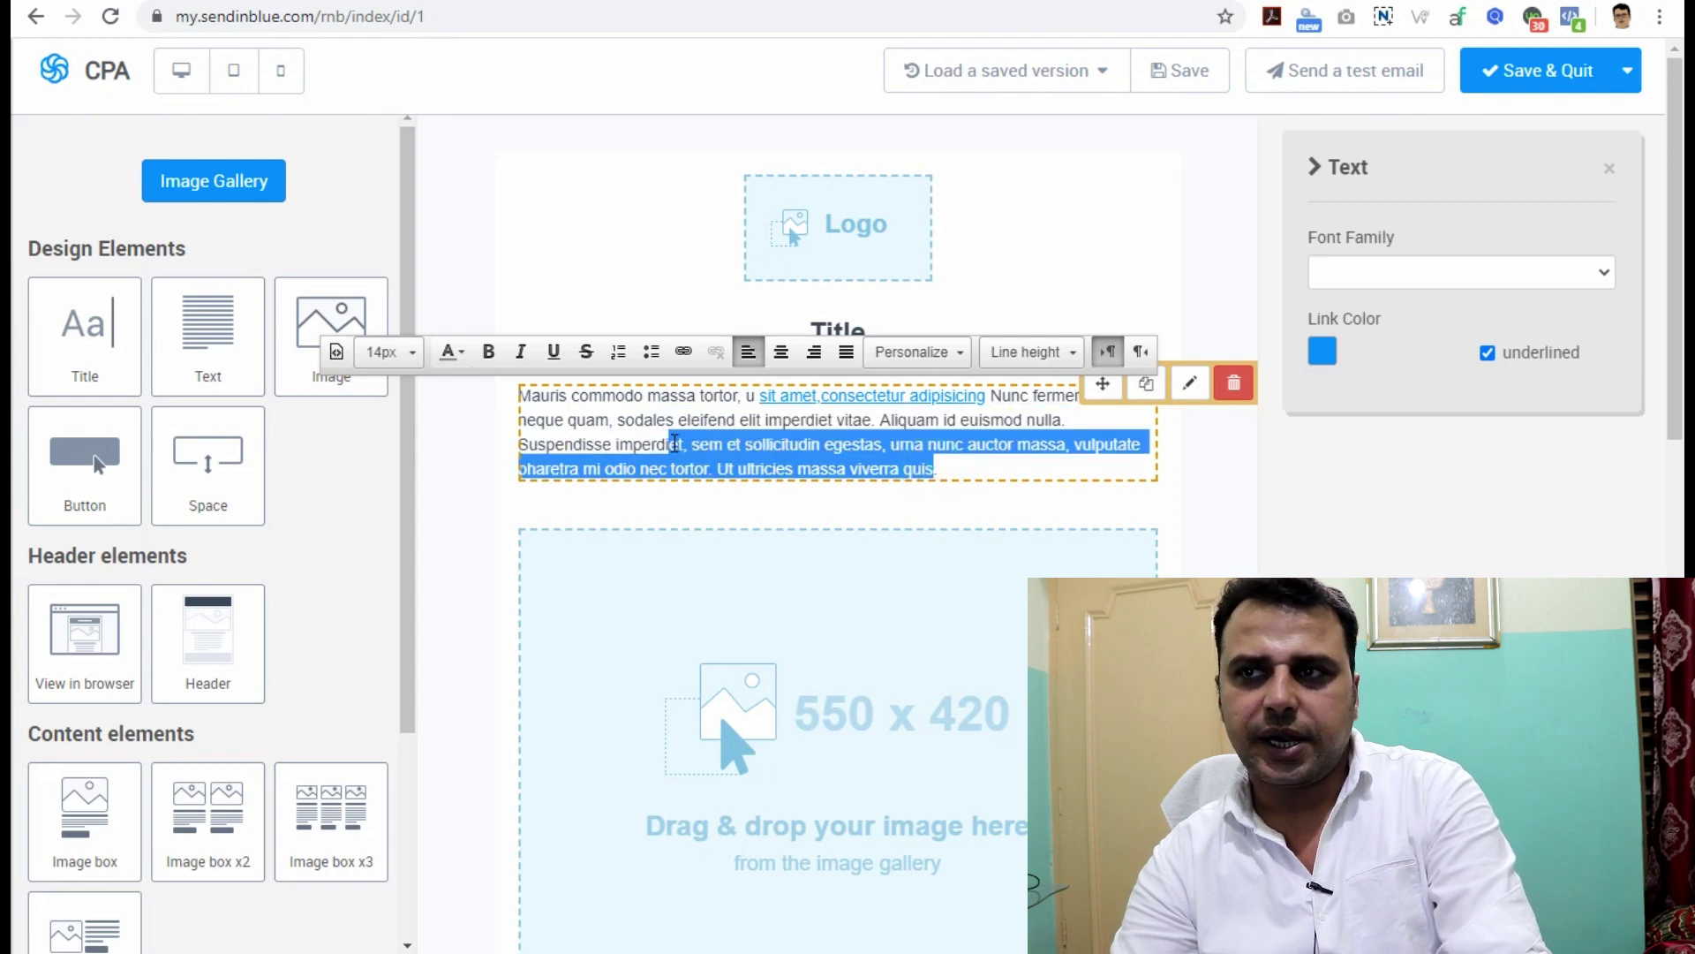
click(495, 353)
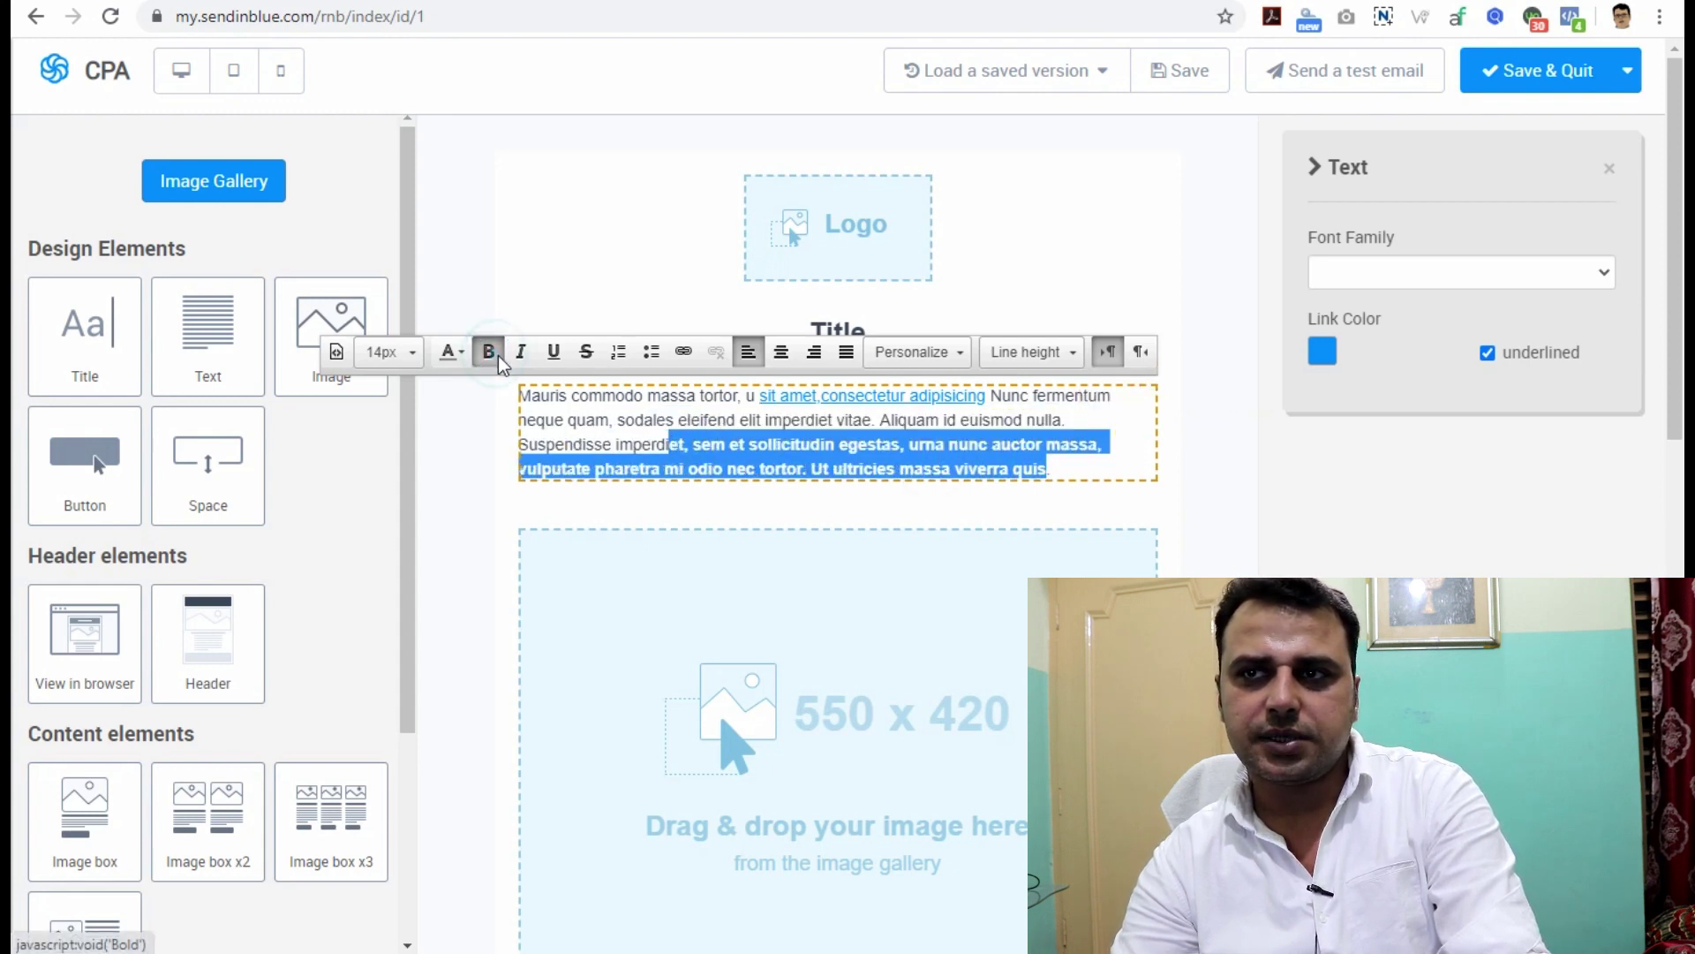
click(522, 353)
click(446, 353)
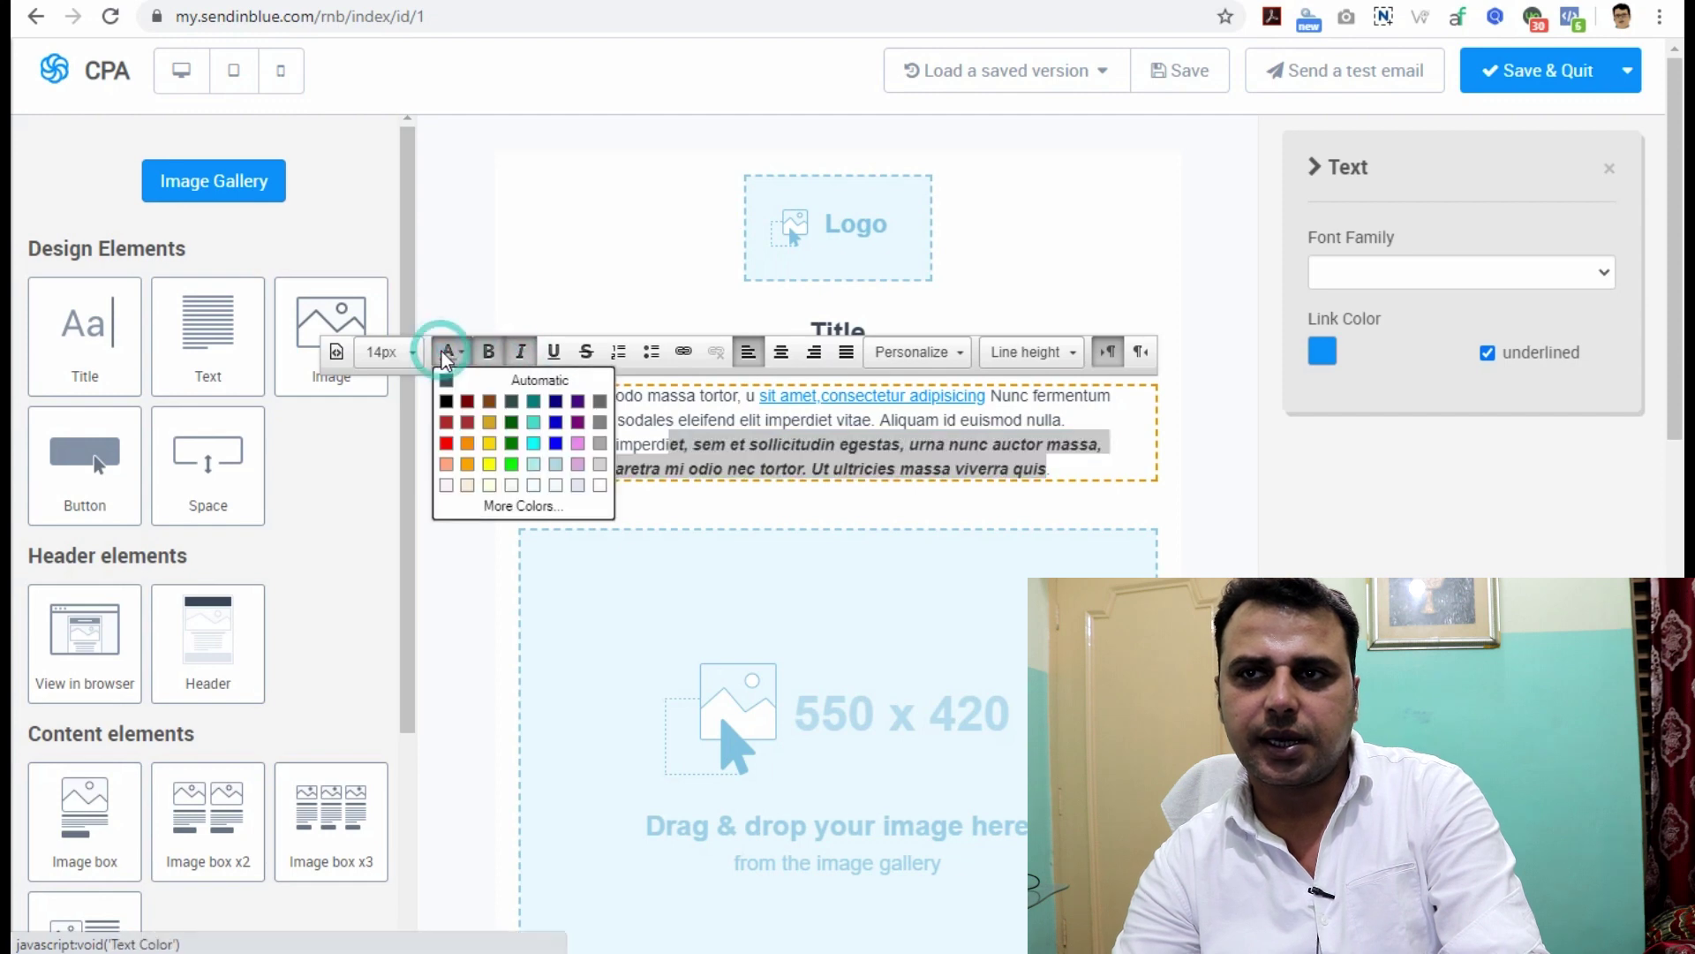
click(467, 421)
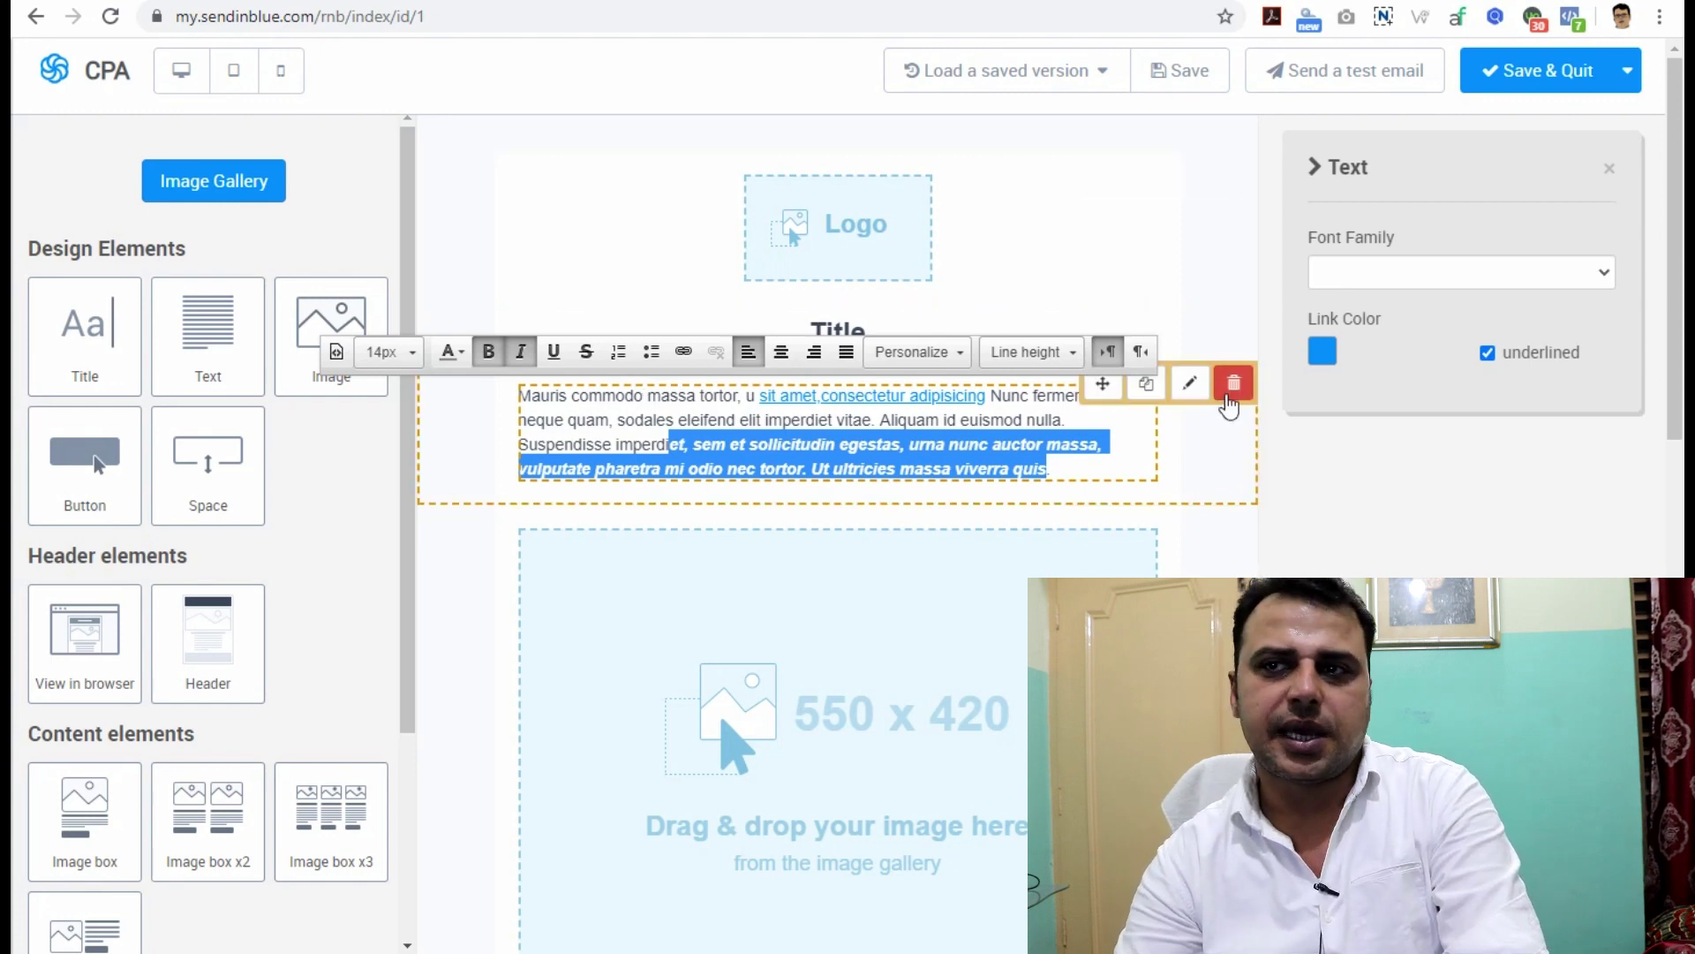
click(963, 539)
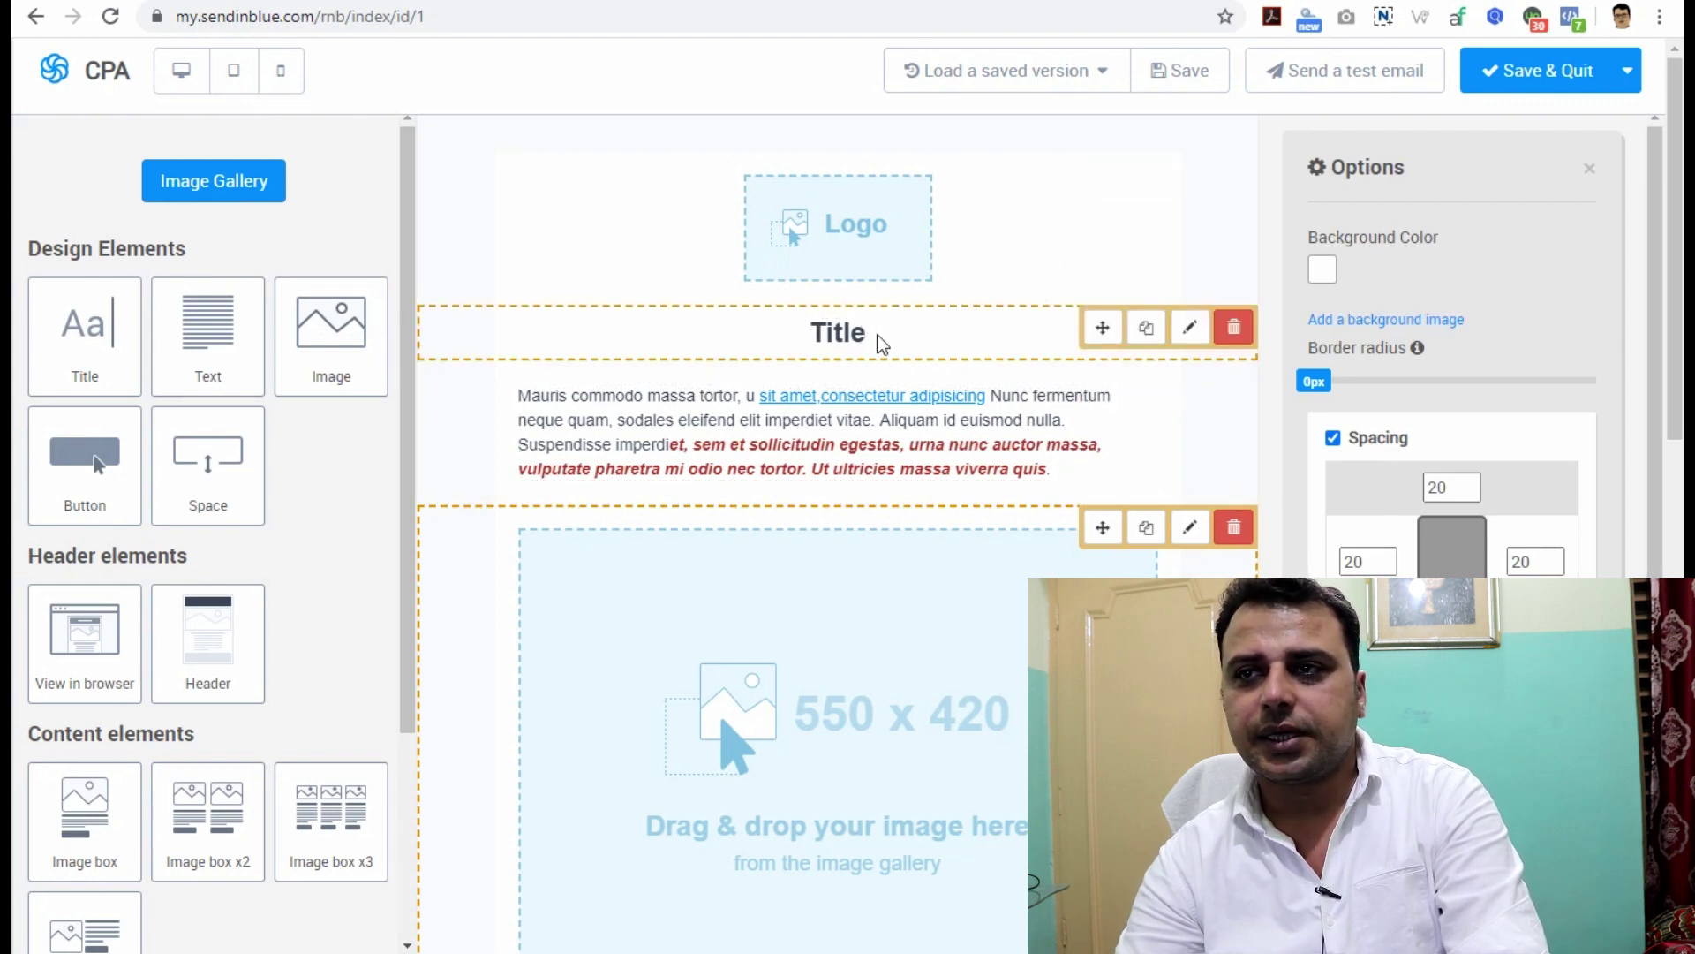
click(843, 334)
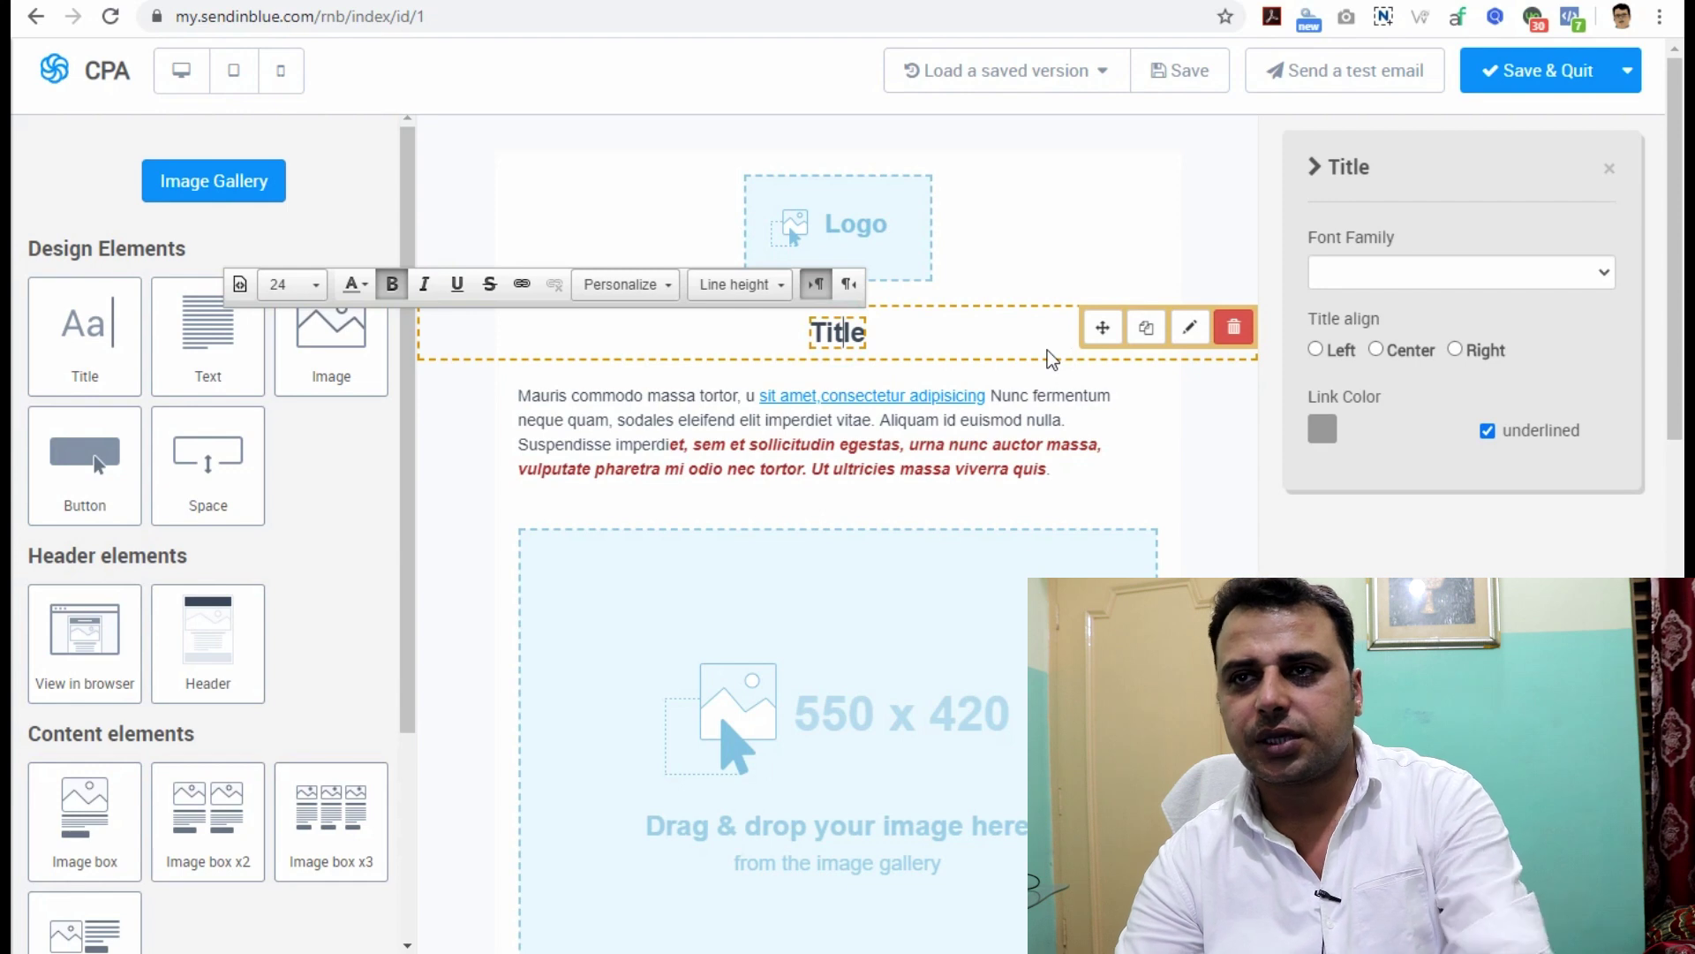
click(1009, 260)
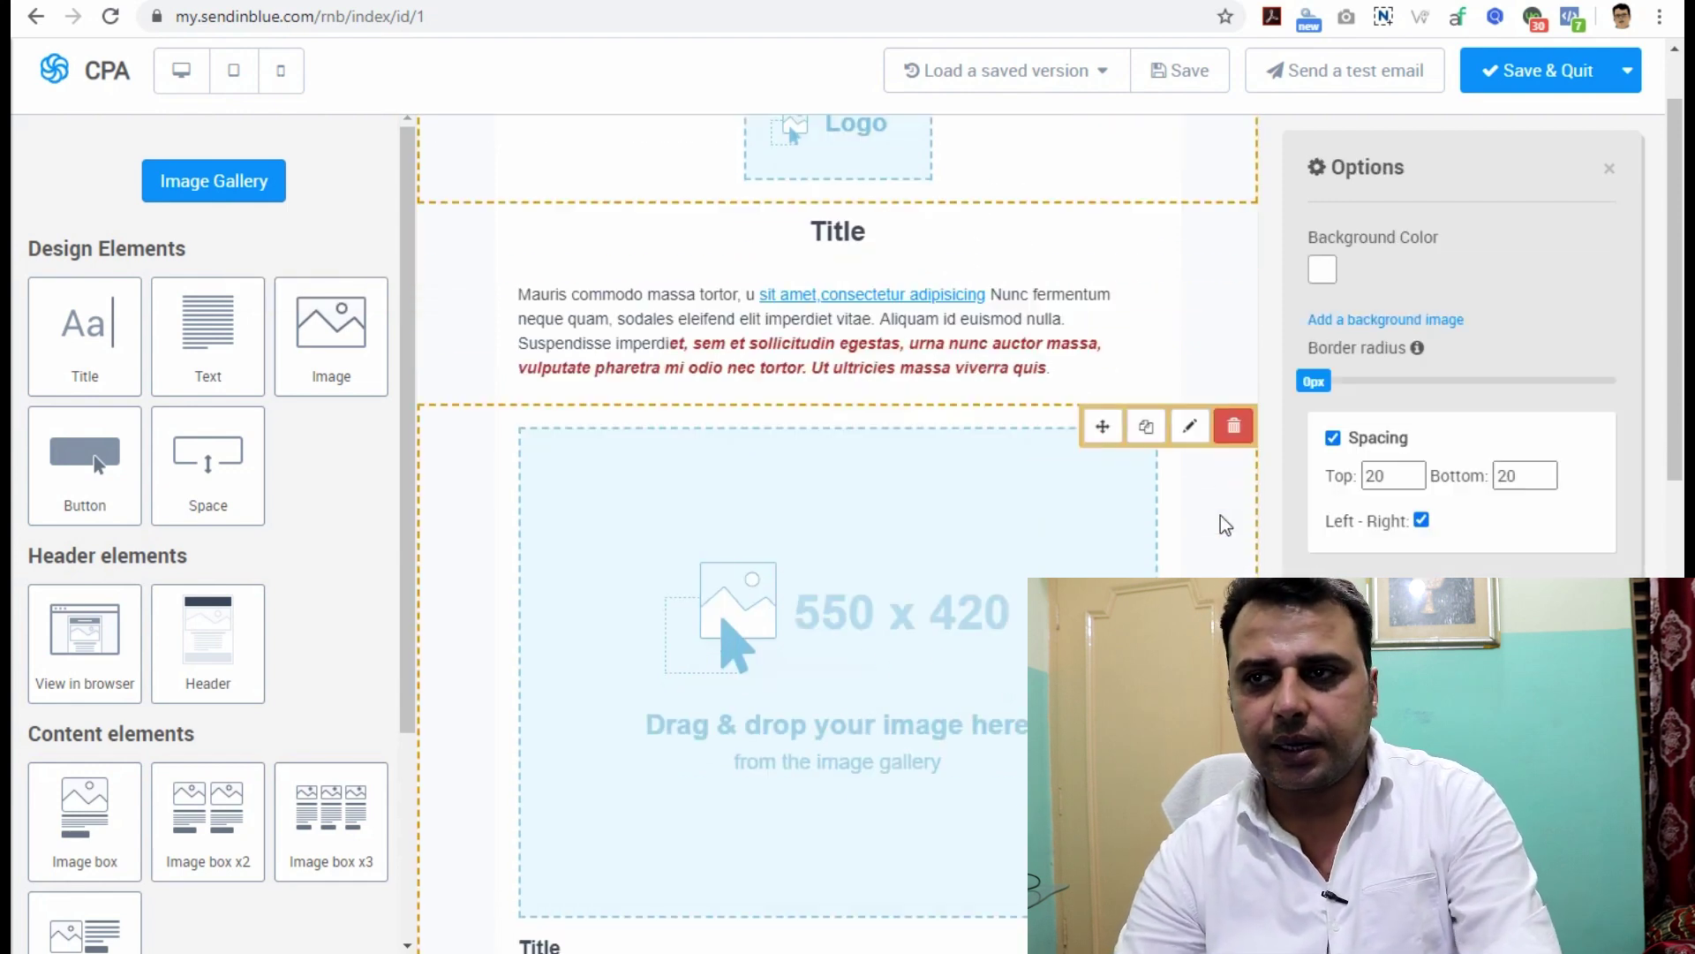
Insert an image block directly below the new paragraph and delete the 550 x 420 image box beneath it.
scroll(1221, 516, down, 3)
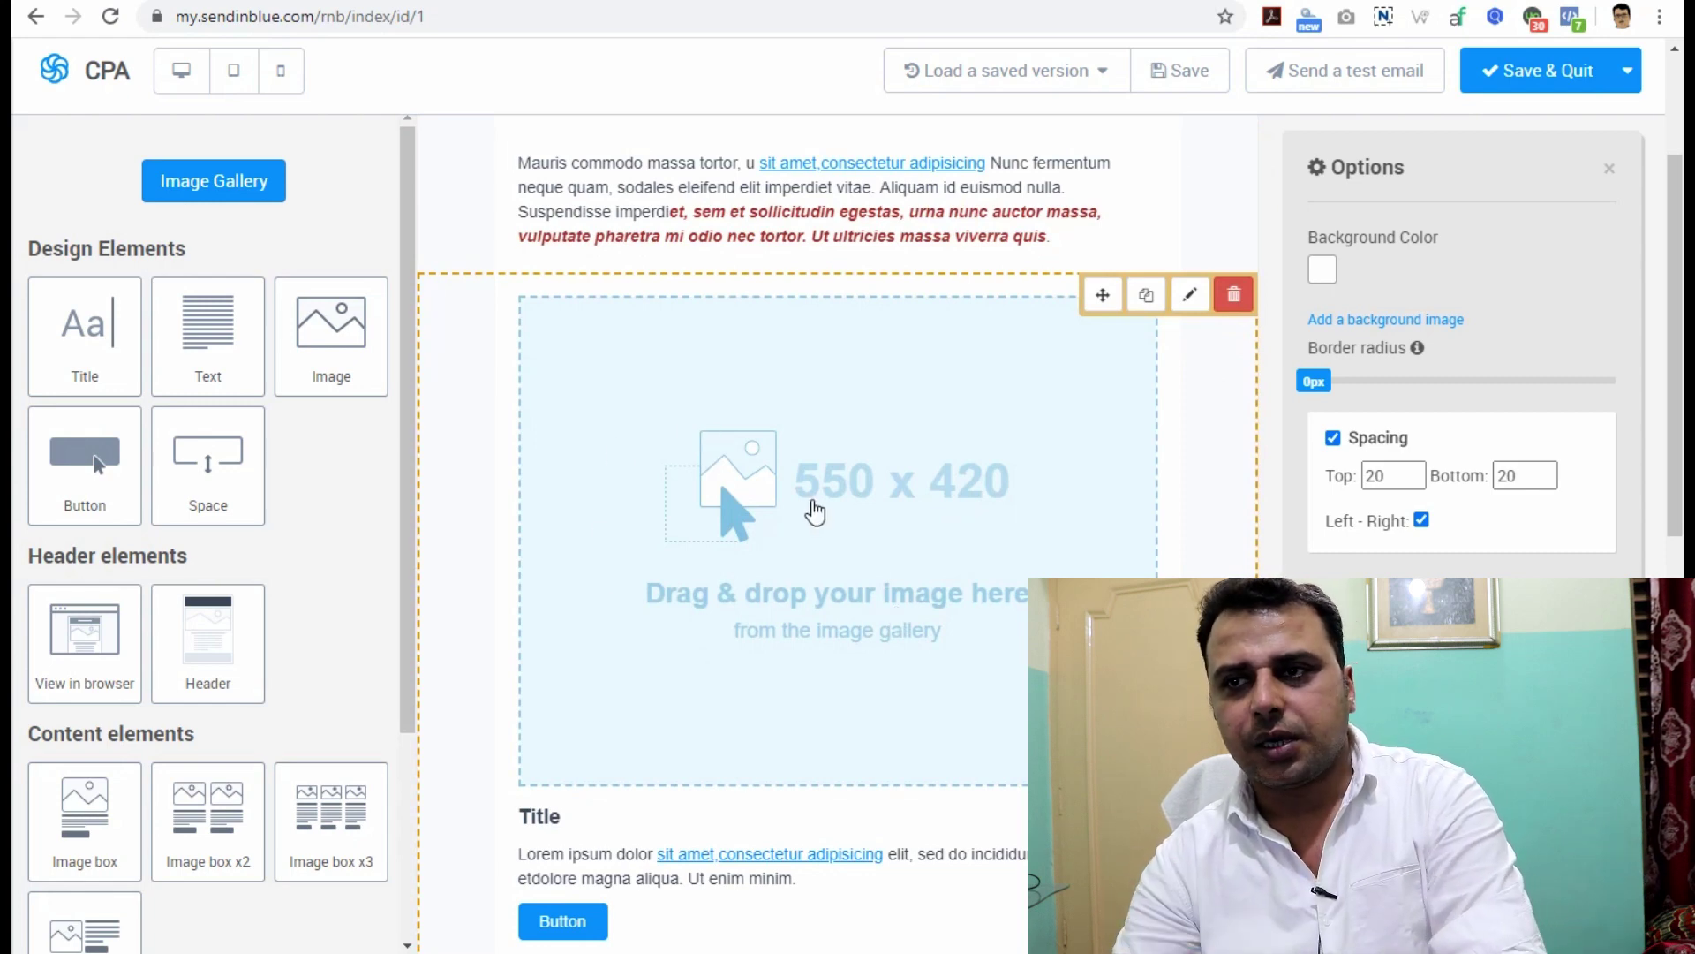
drag(331, 328, 485, 291)
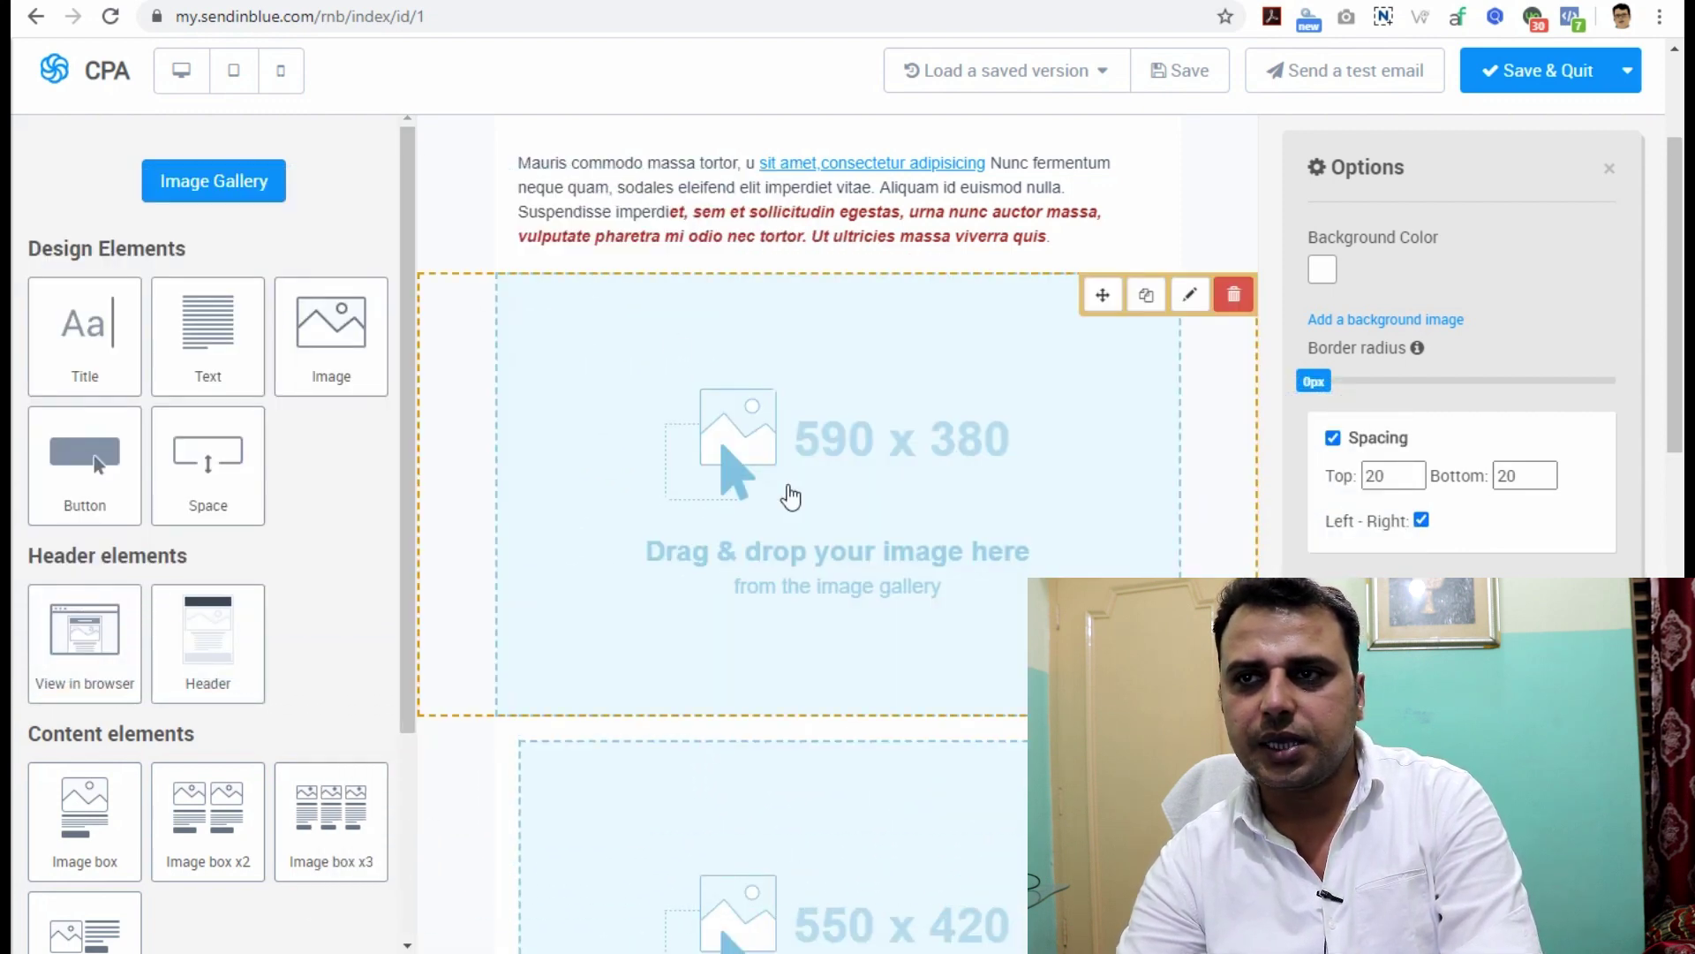
scroll(1192, 566, down, 3)
click(1234, 512)
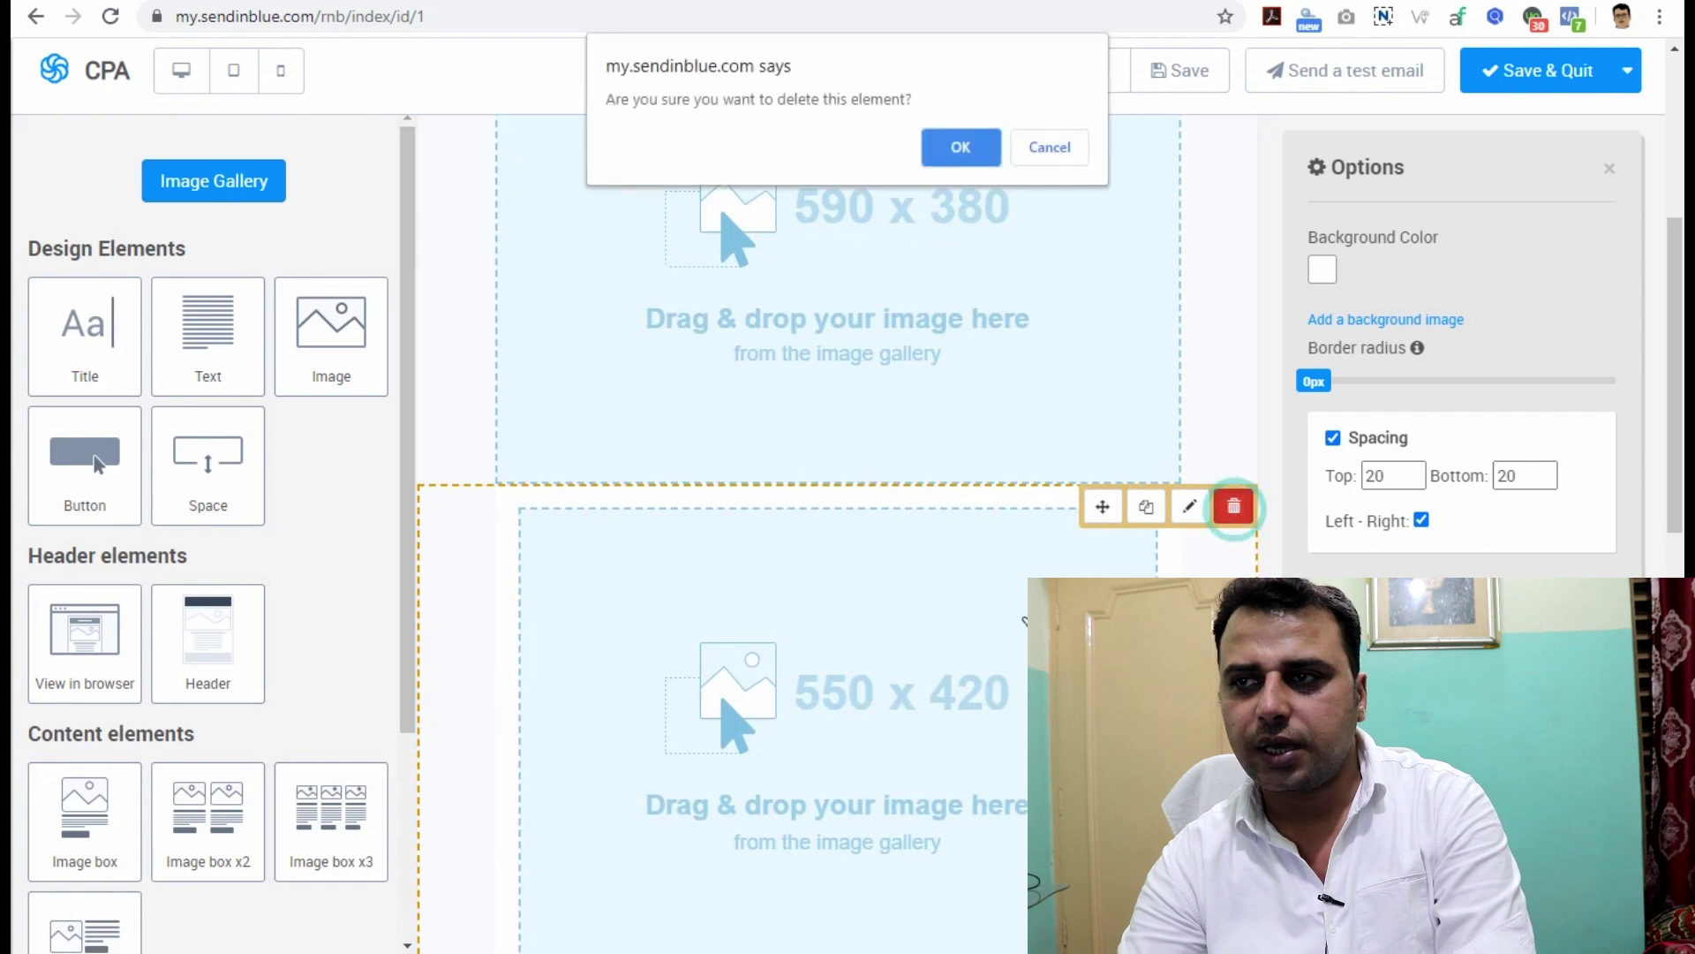
click(957, 146)
Change the label of the second column's button in the two-image section to "Click Here".
scroll(972, 454, up, 4)
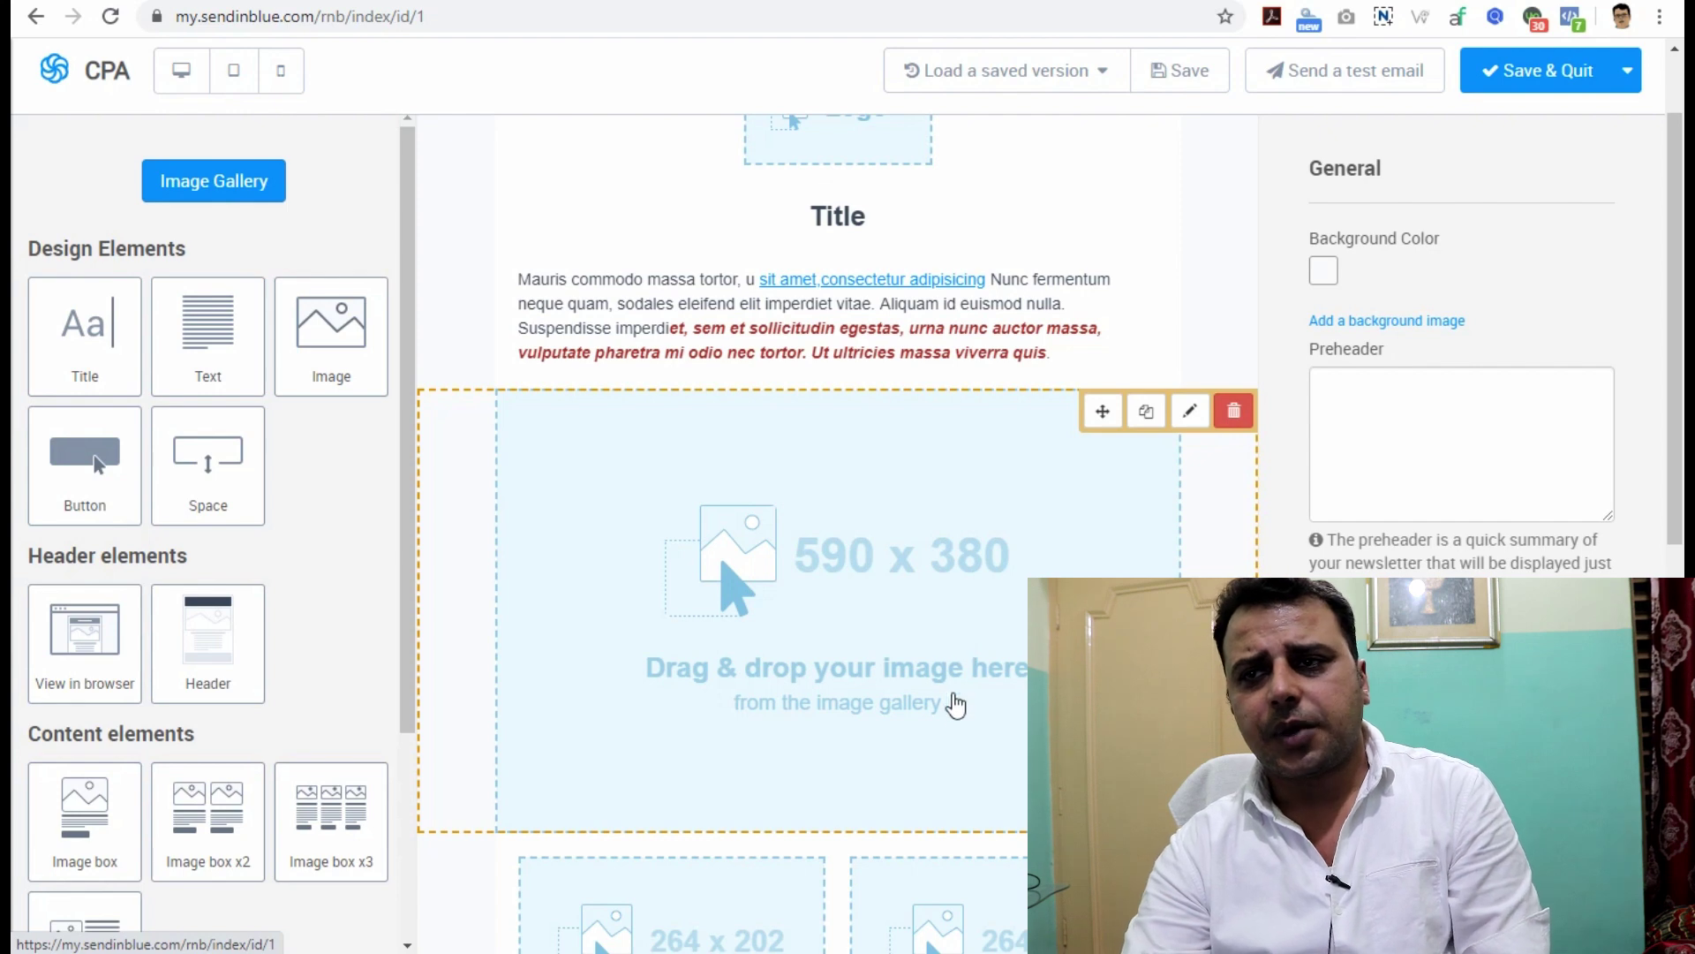
scroll(927, 674, down, 4)
scroll(930, 674, down, 3)
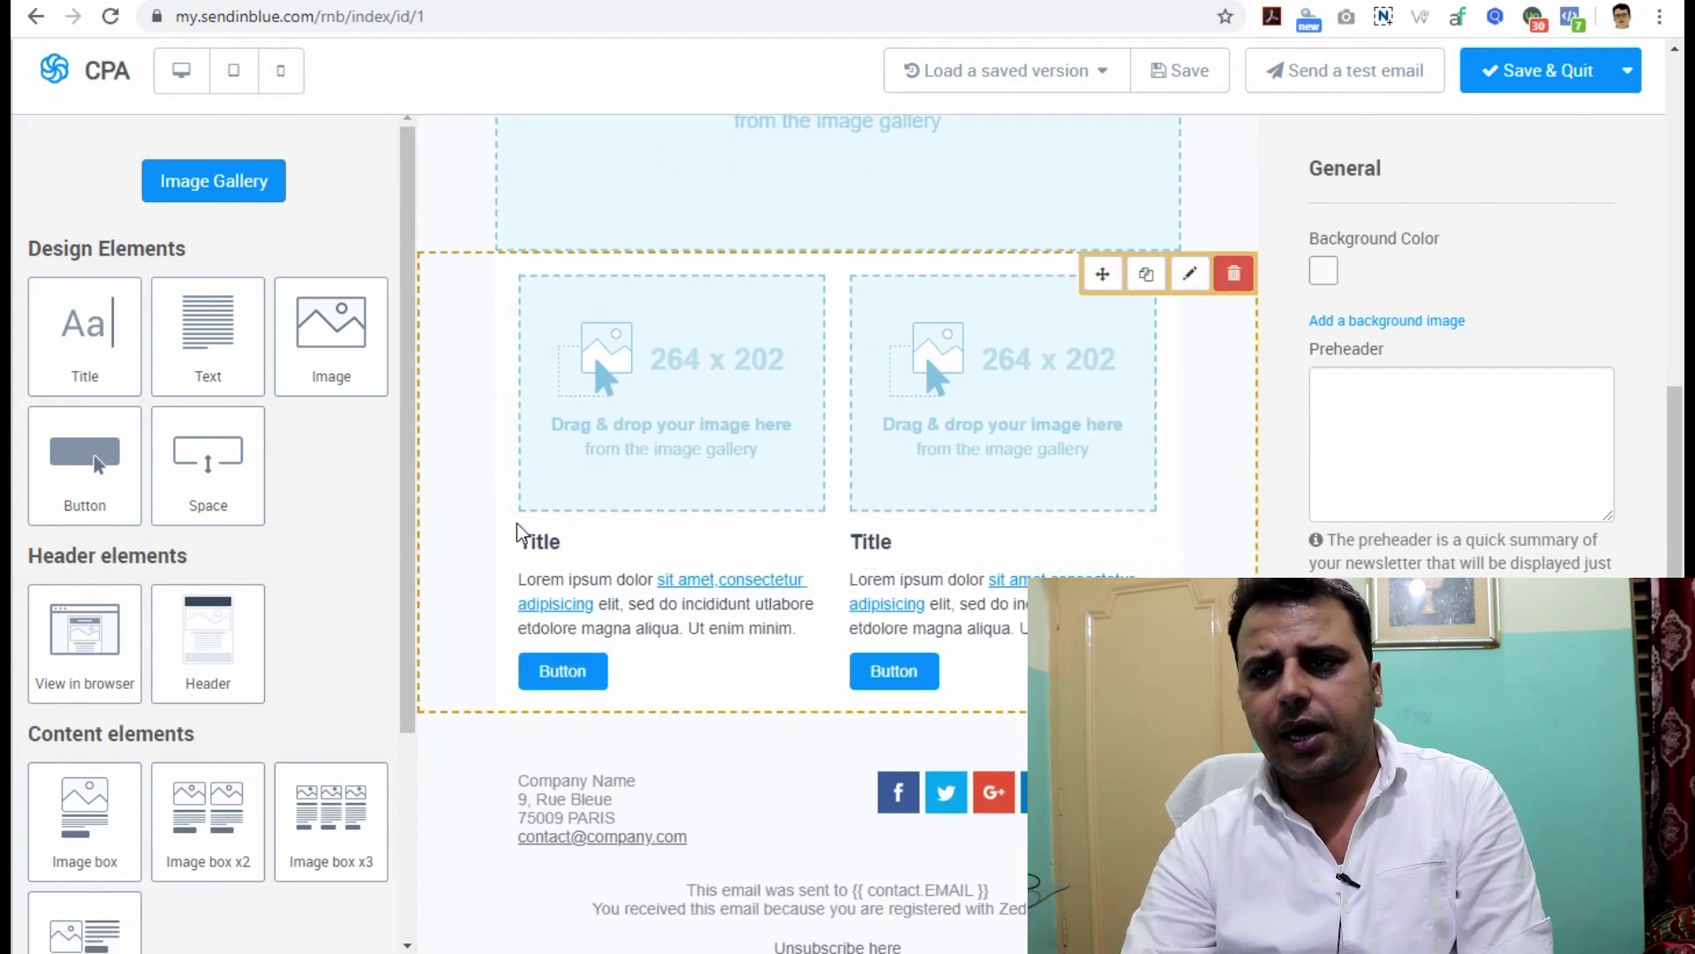
scroll(618, 534, up, 4)
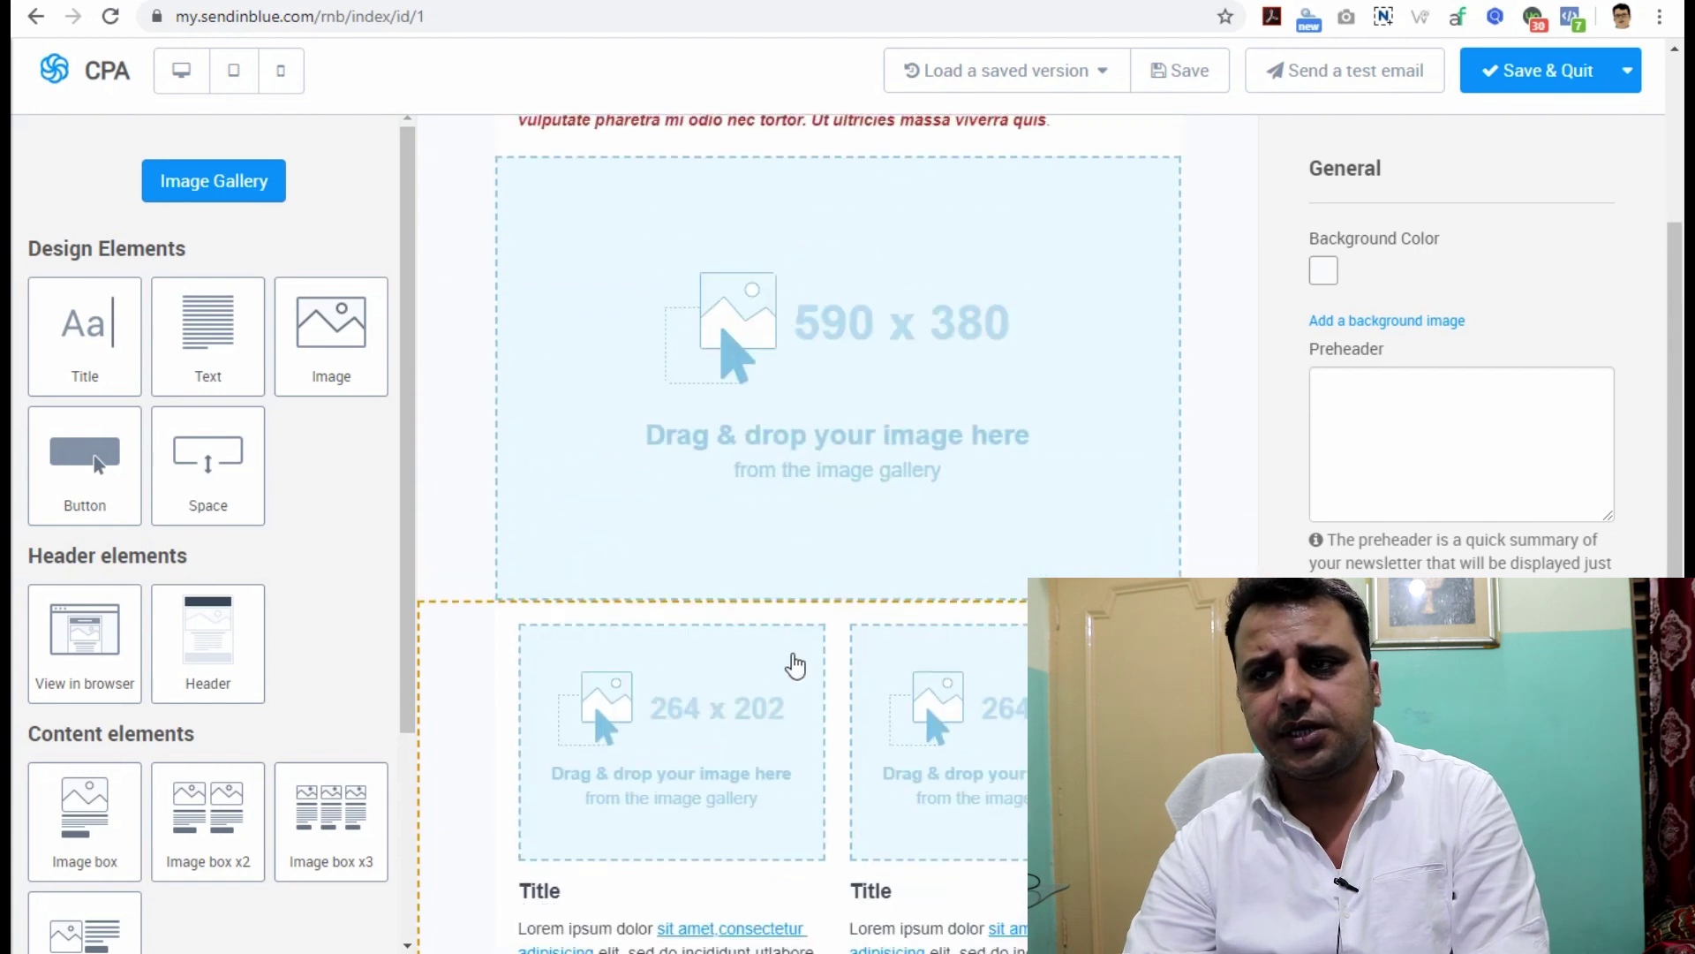
scroll(1022, 751, down, 3)
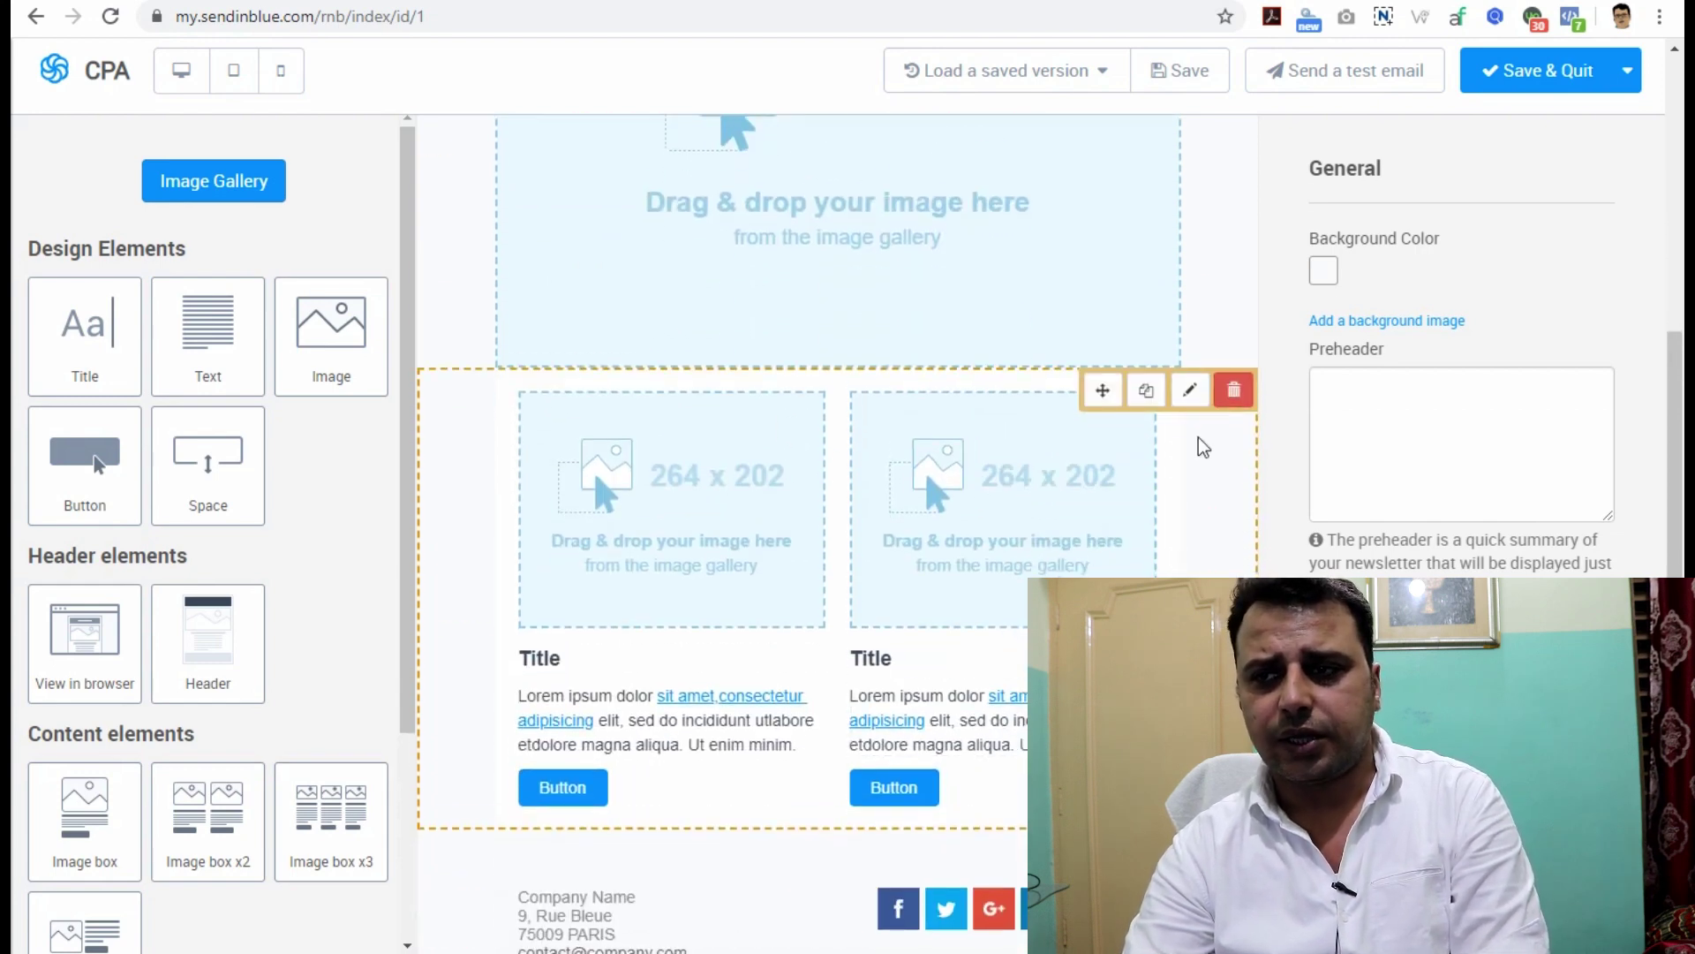
double_click(918, 788)
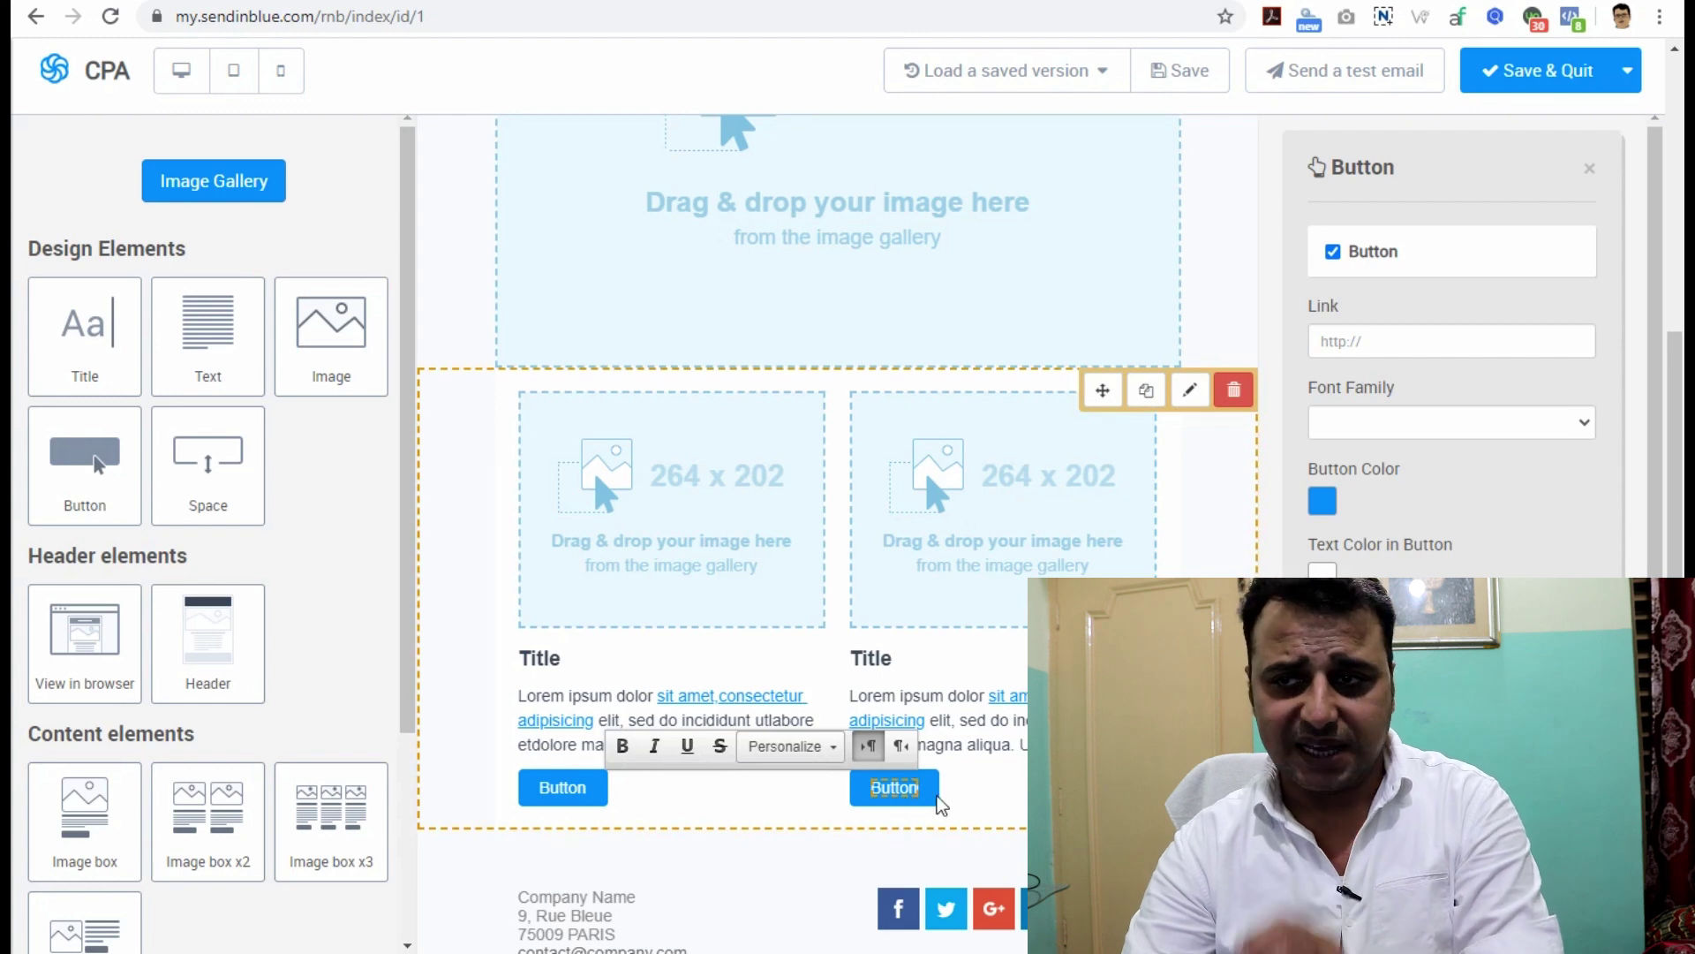
key(BackSpace)
key(BackSpace)
key(BackSpace)
key(BackSpace)
key(BackSpace)
key(BackSpace)
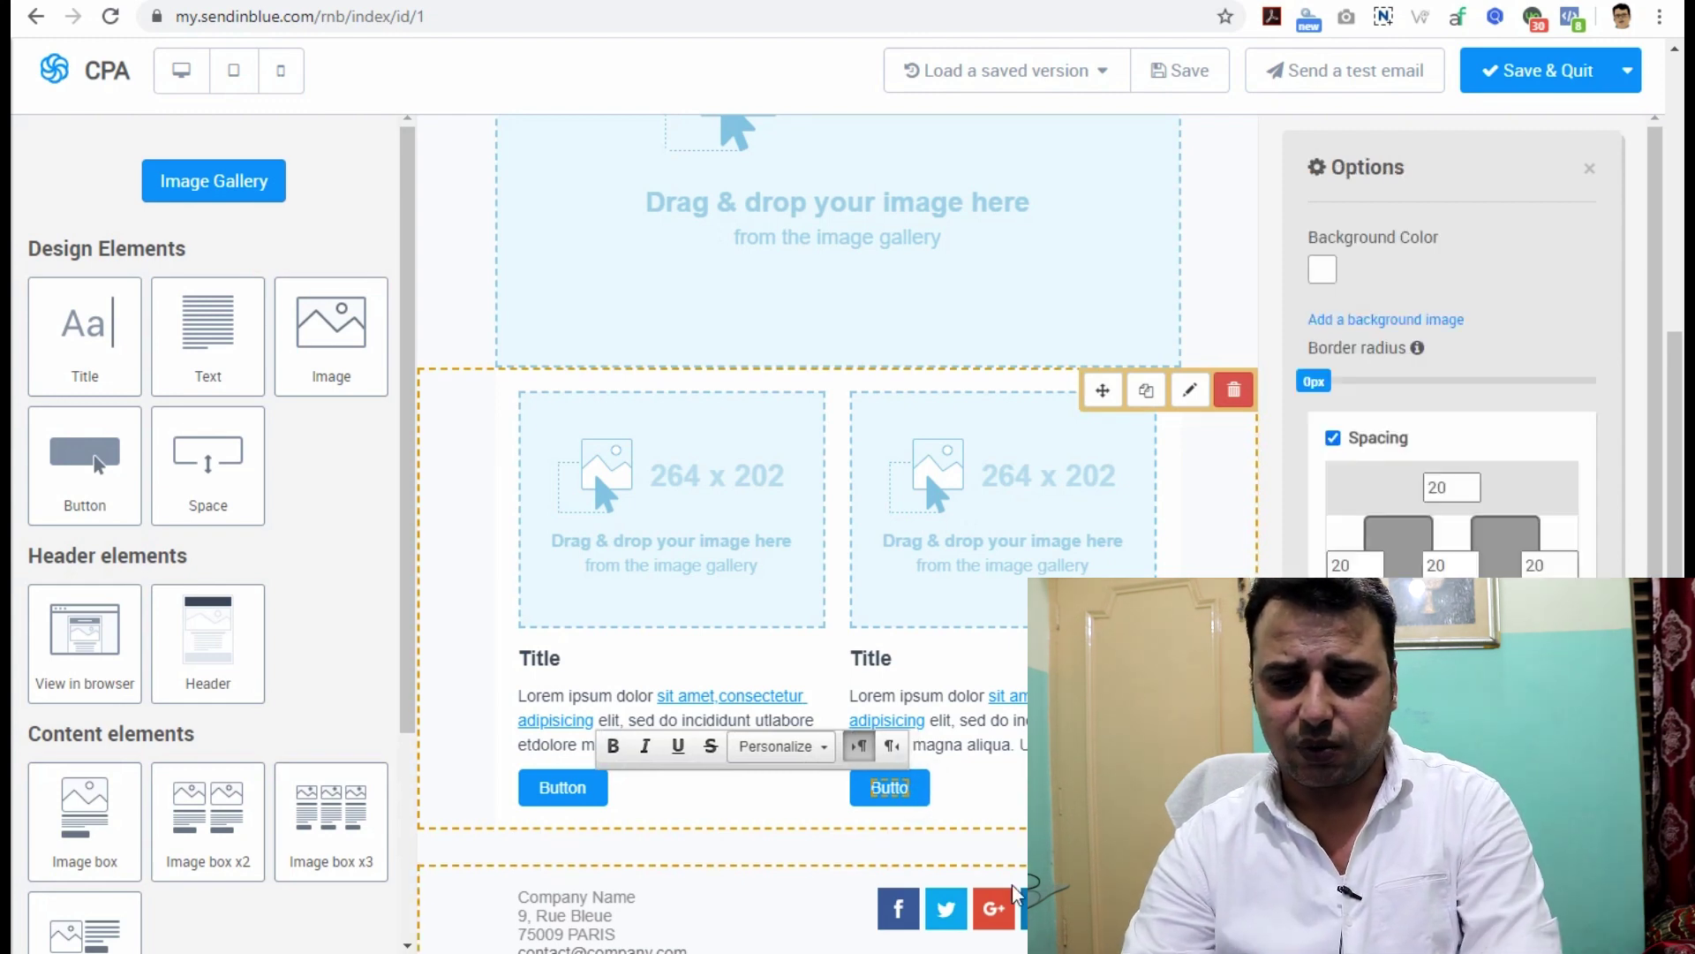
text(Click Here)
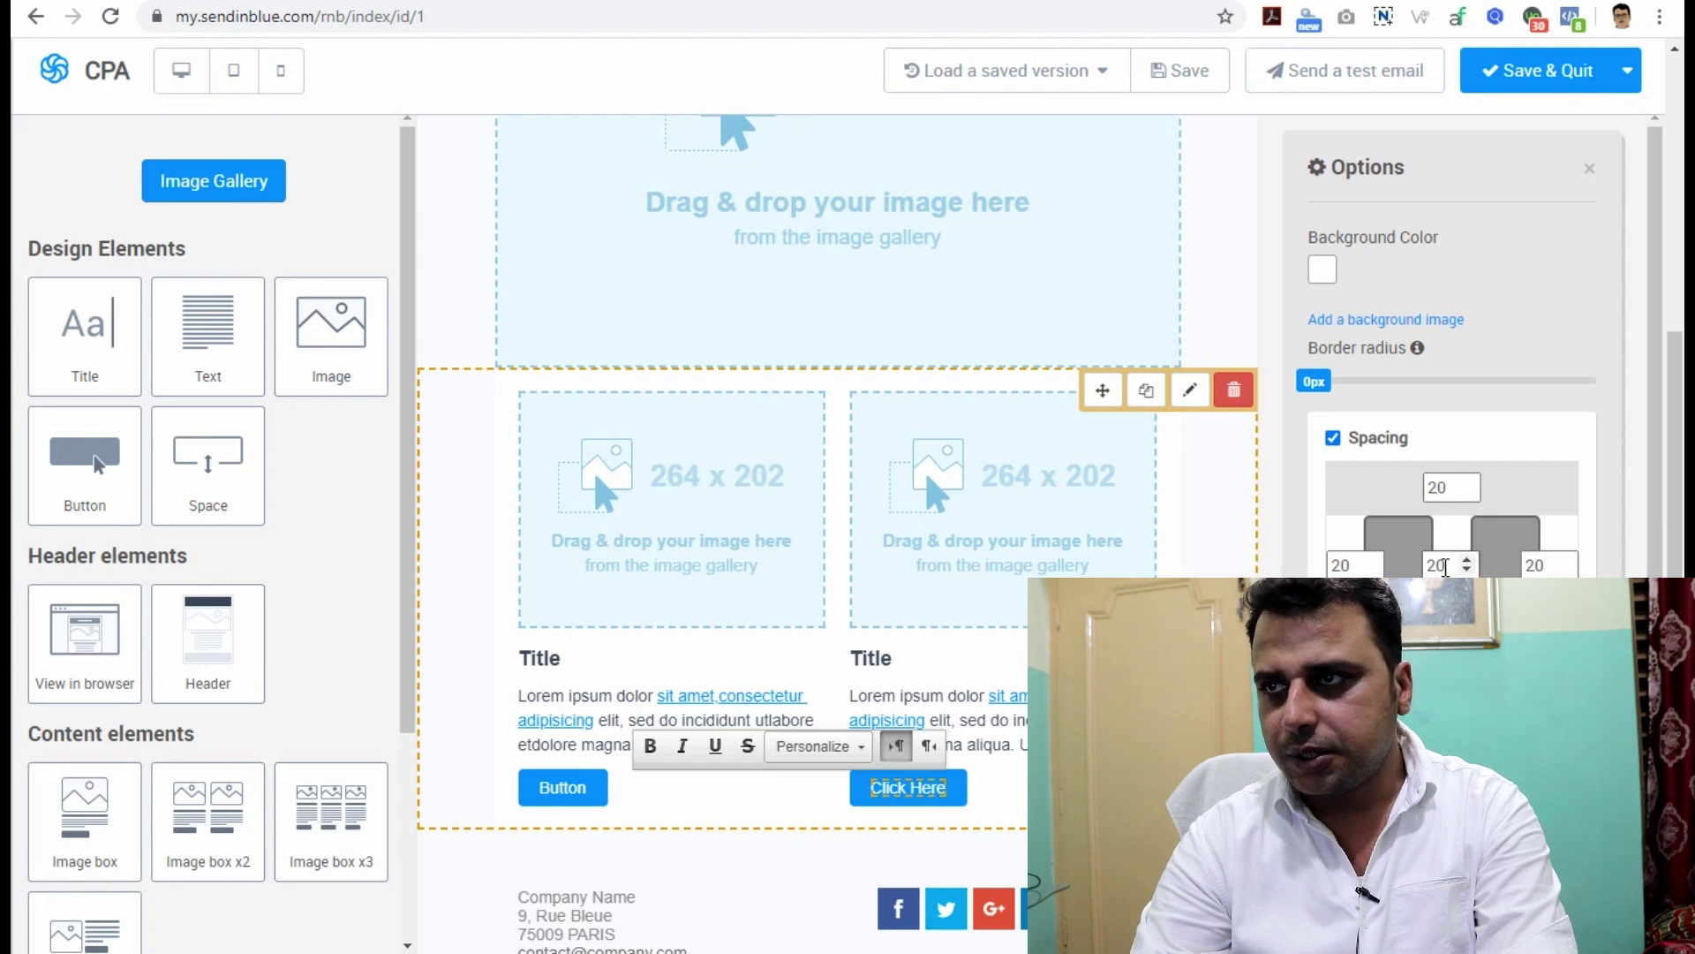
click(915, 796)
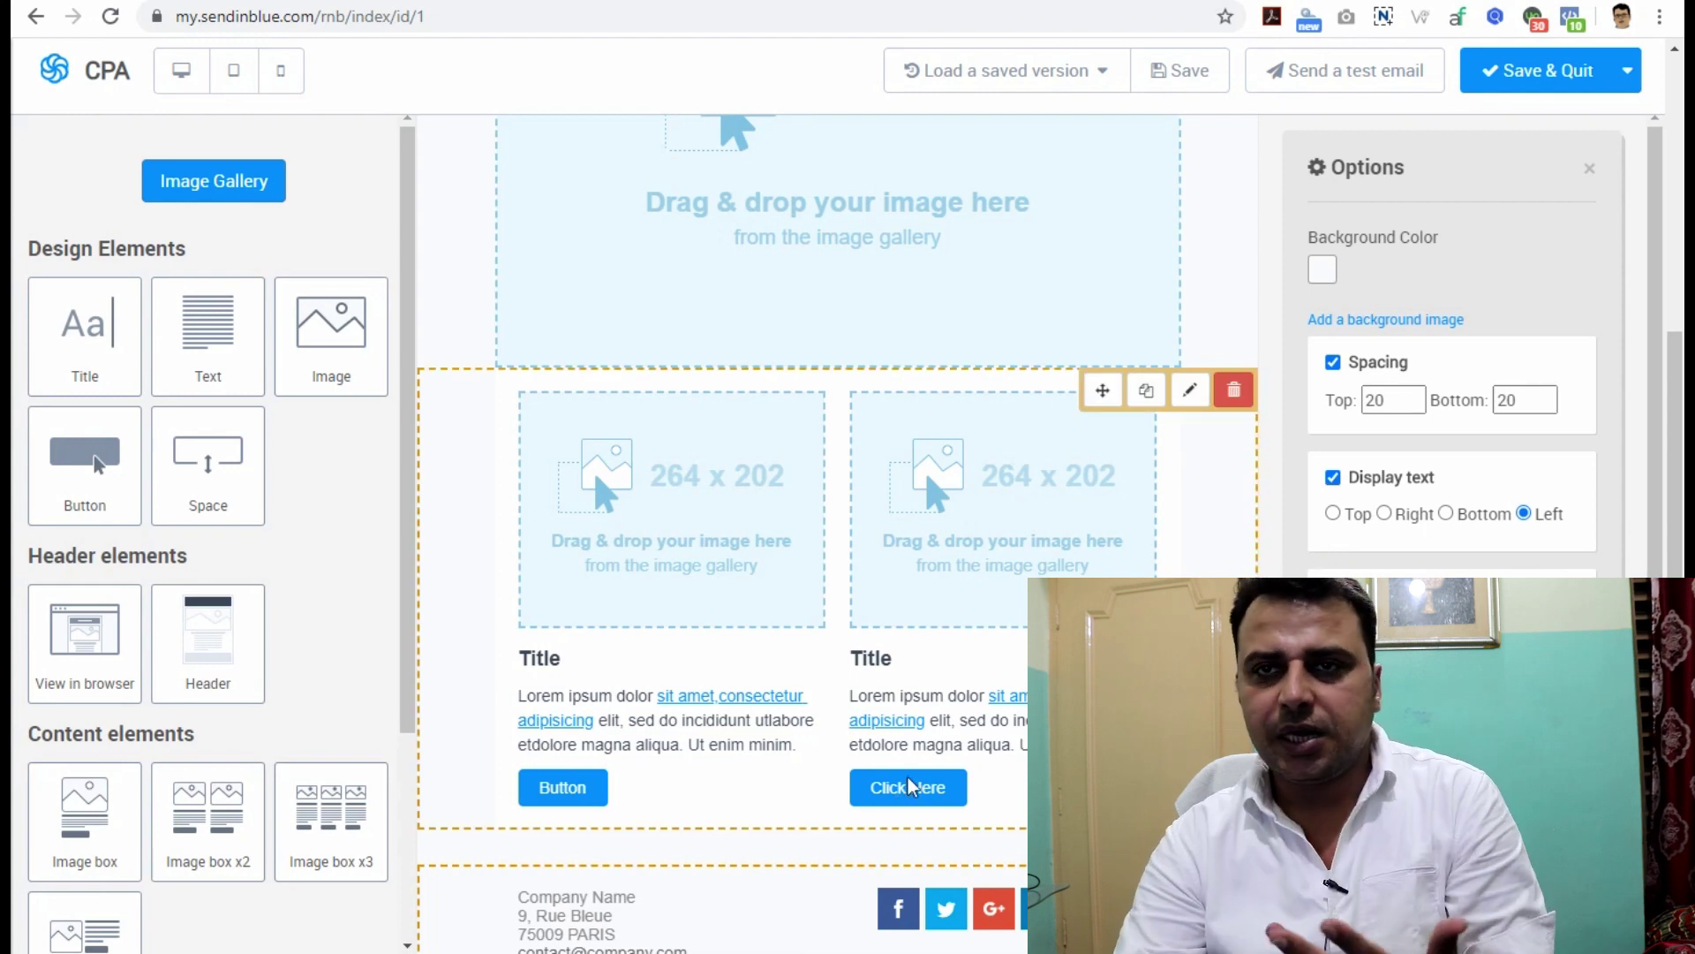
click(934, 789)
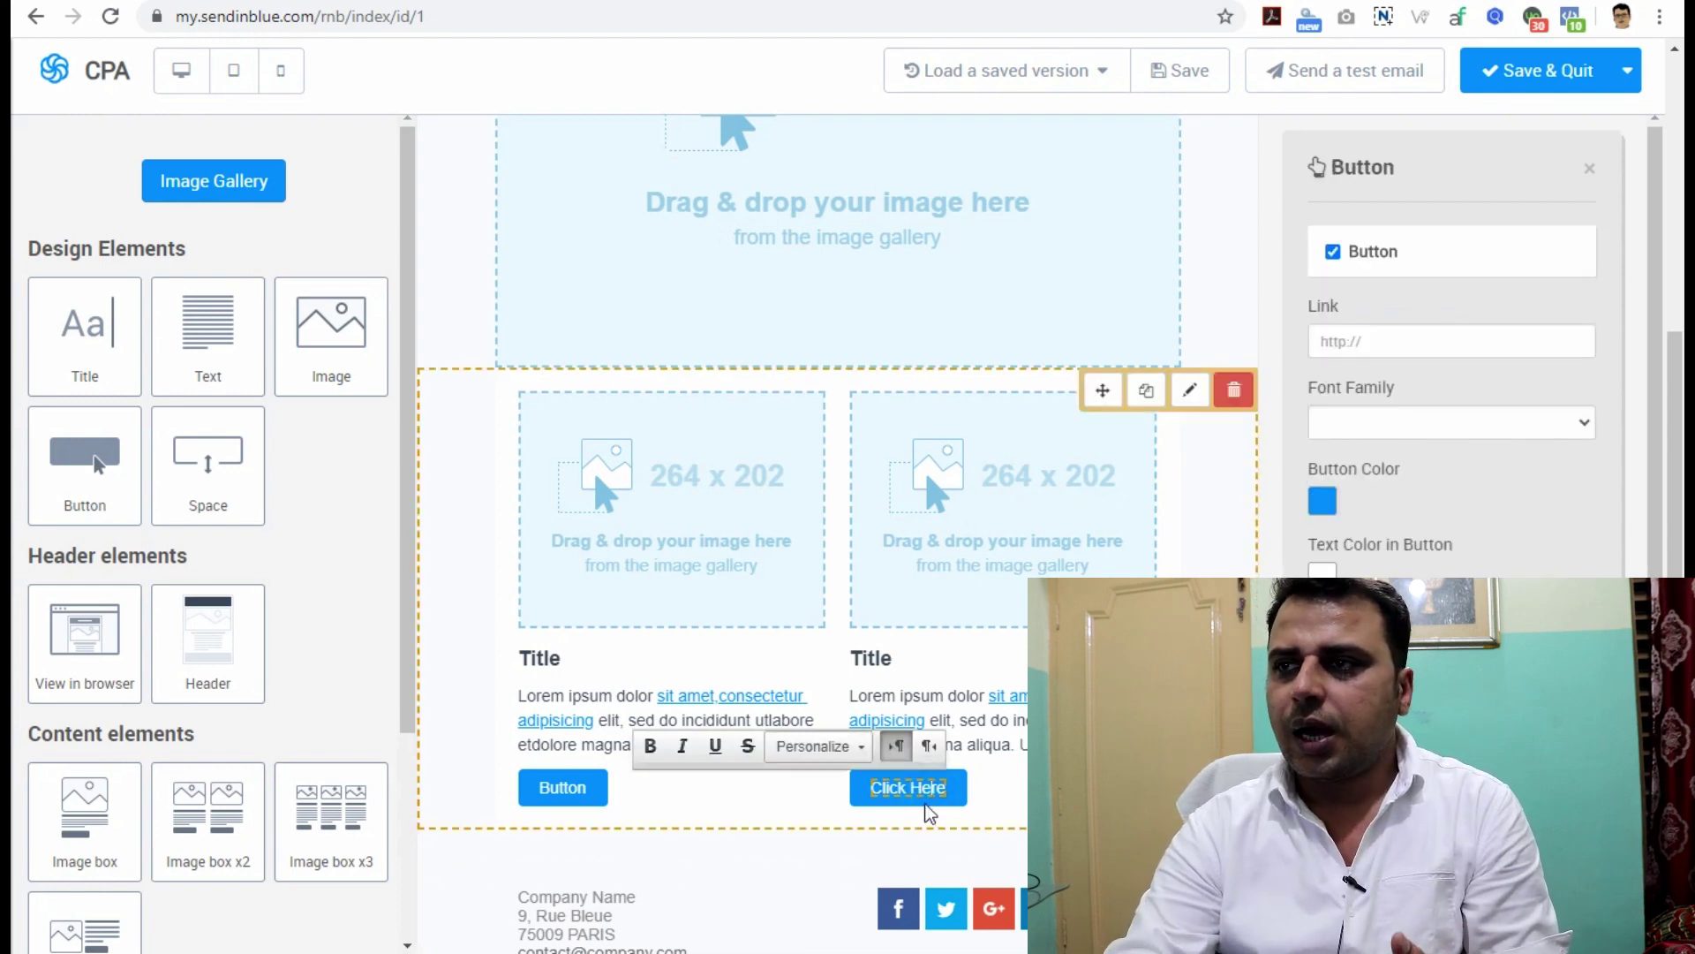
click(1388, 342)
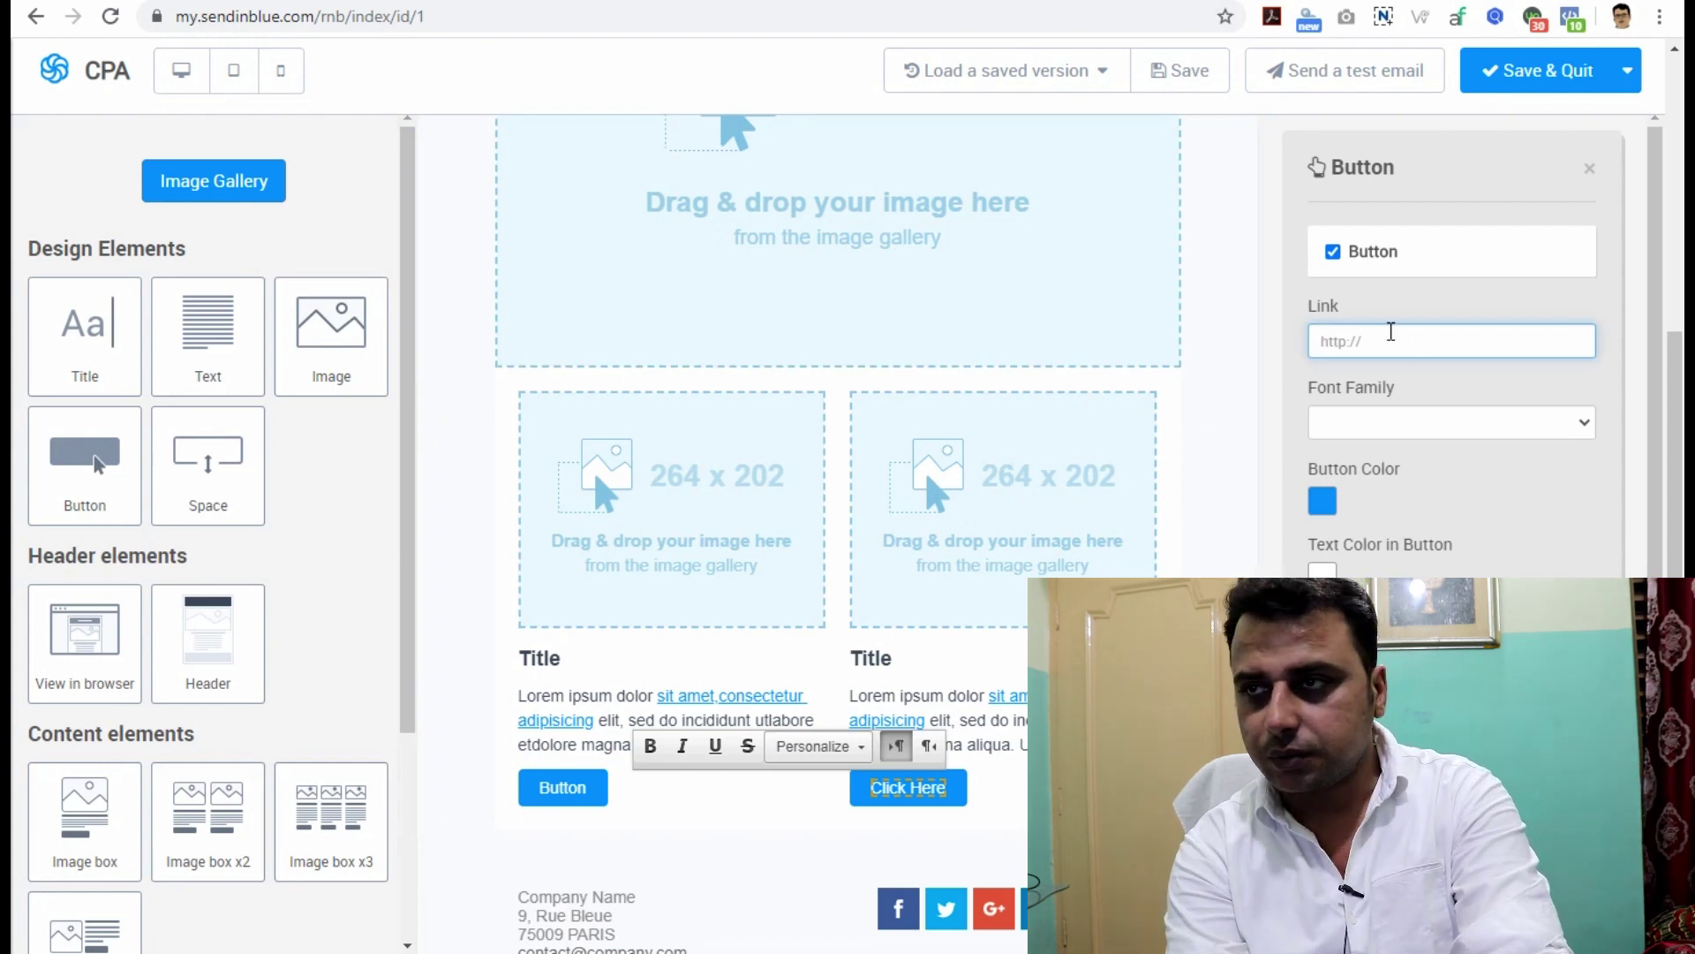
text(www.youtube.com)
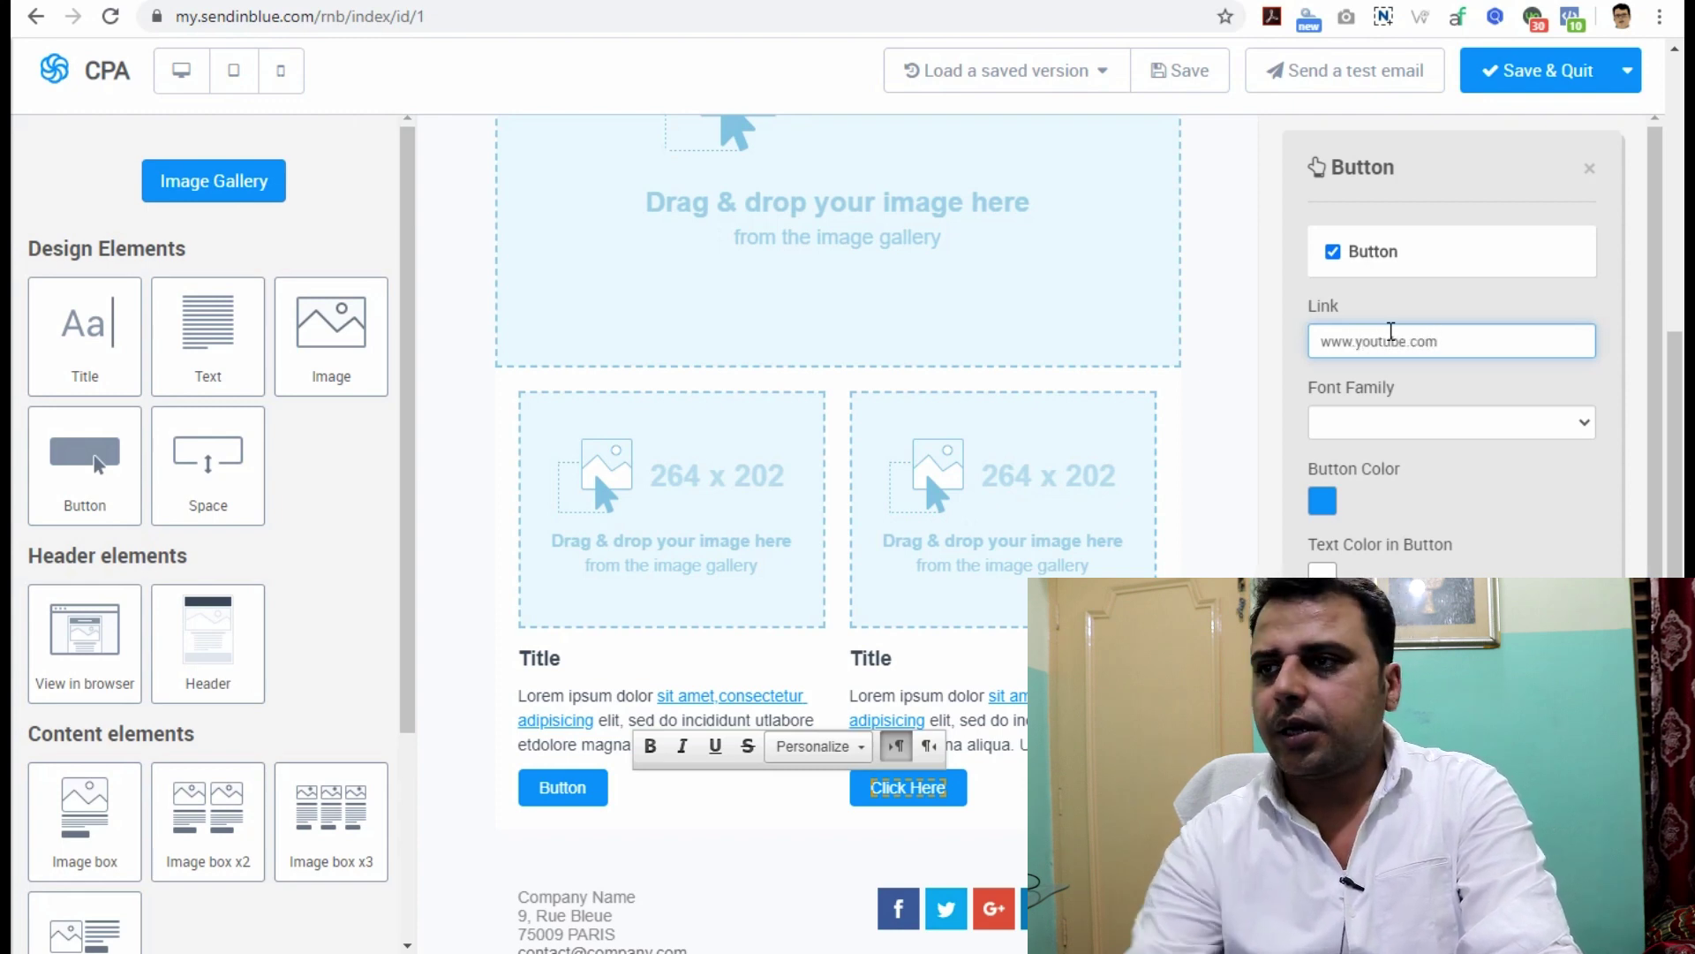
click(958, 817)
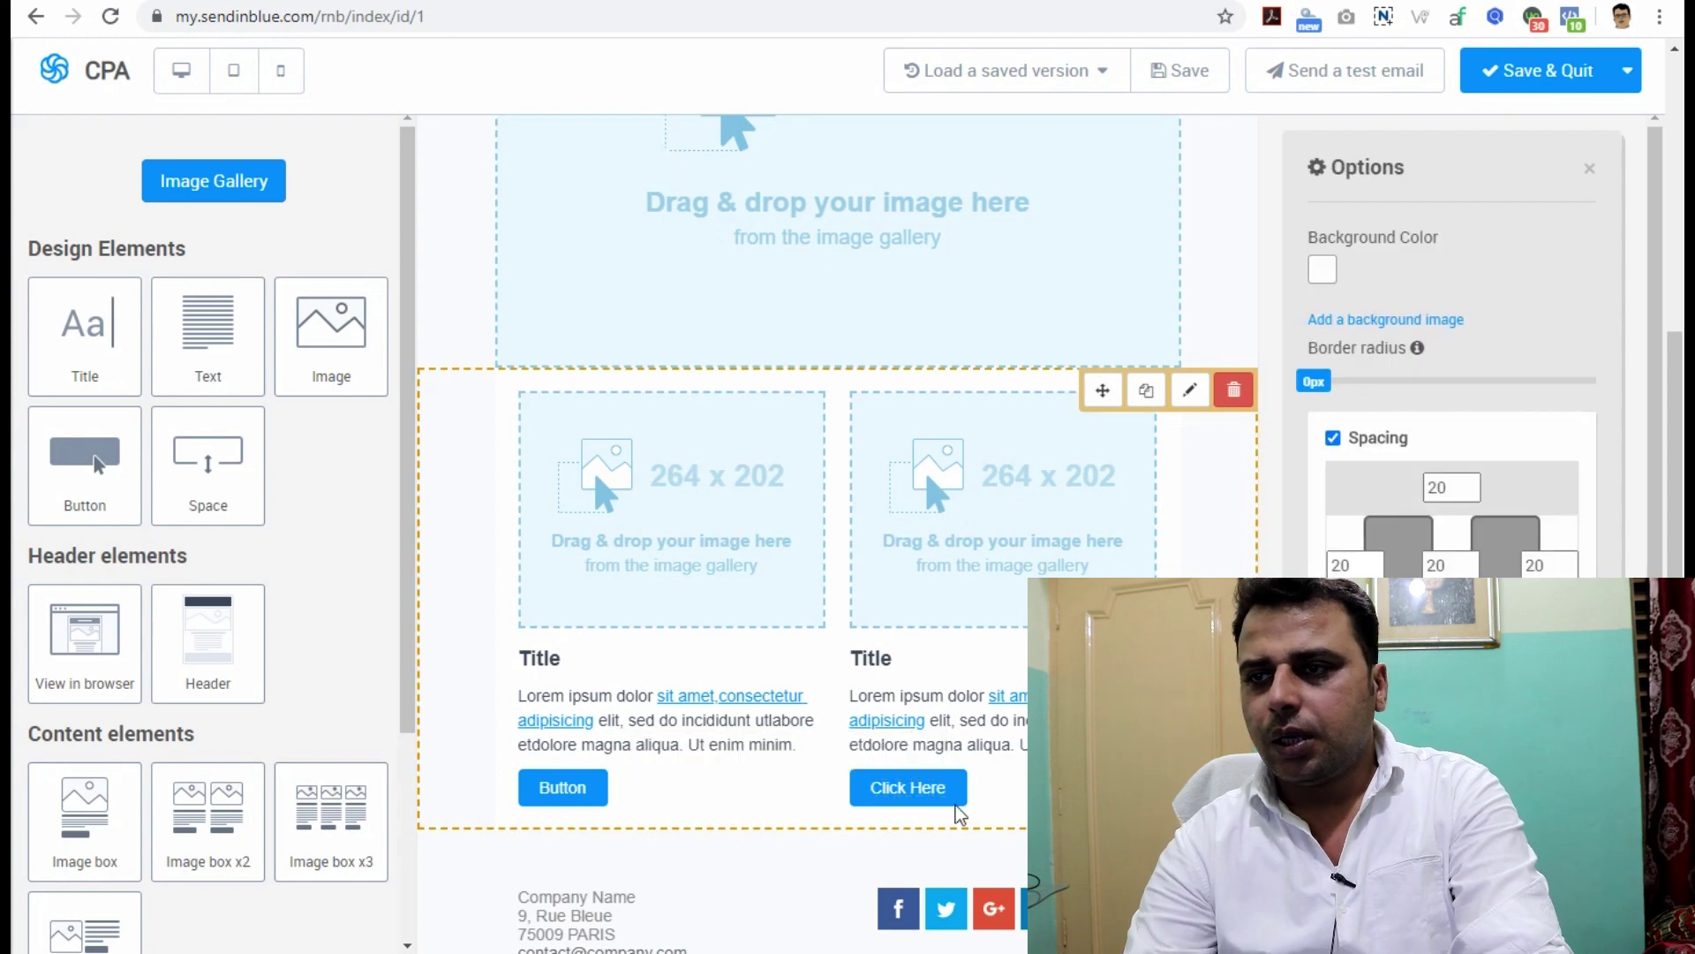
Open the options of the company footer block and examine the link fields of its social icons.
scroll(837, 530, down, 3)
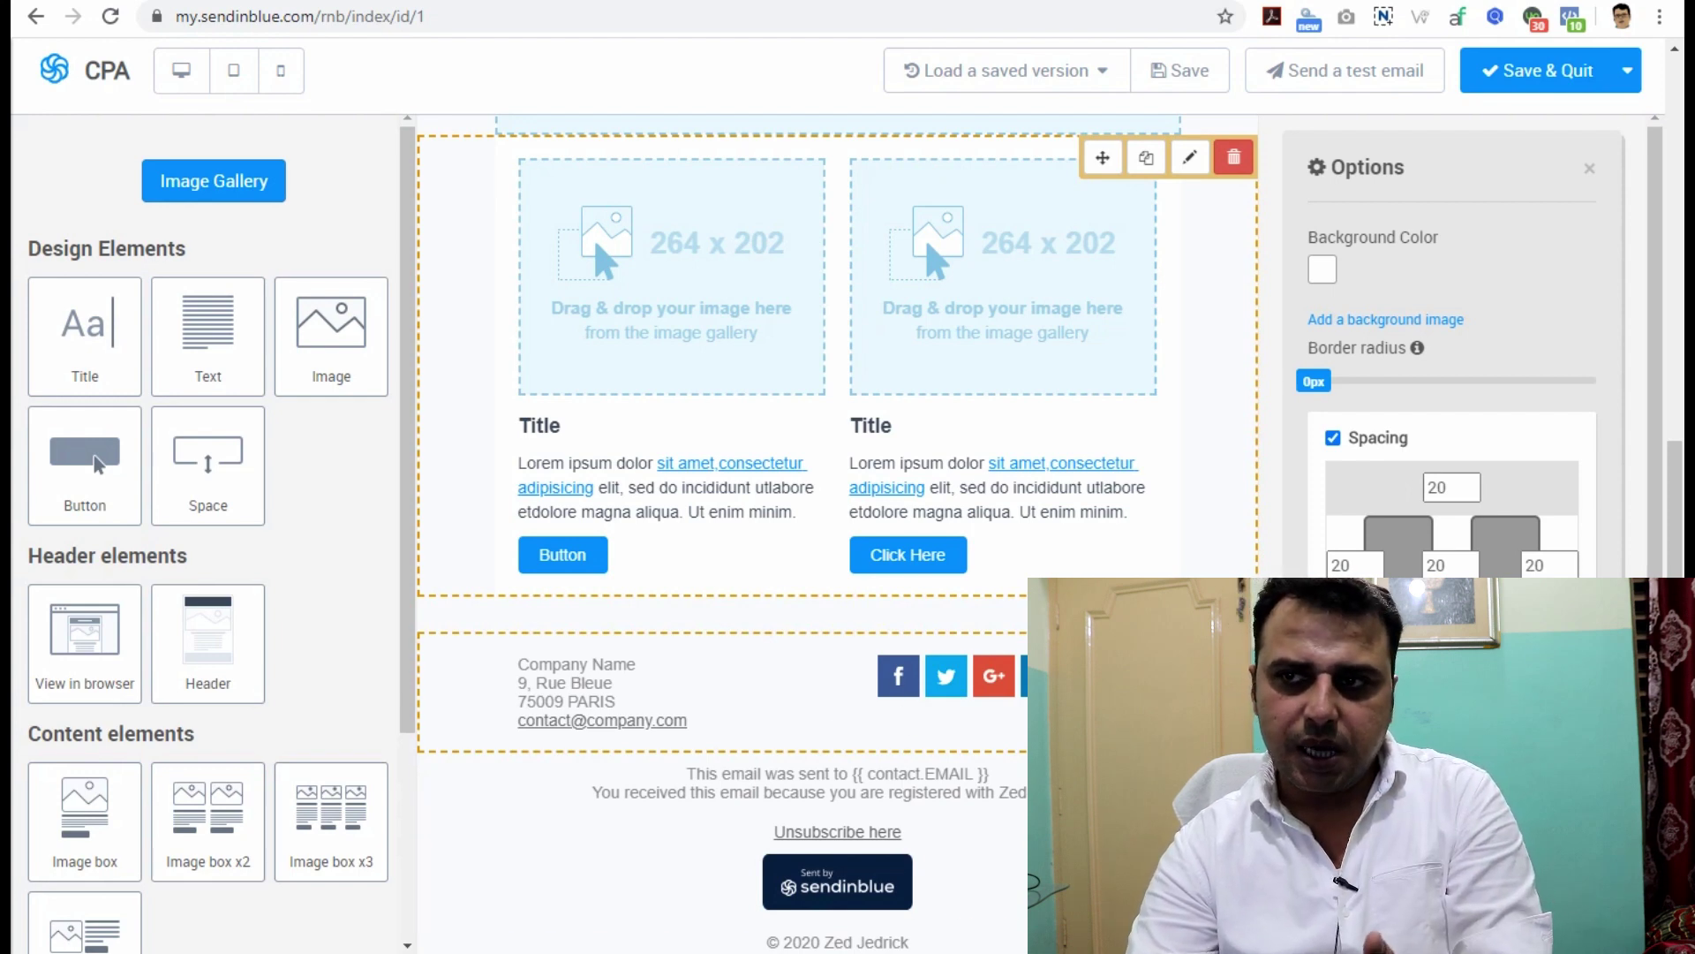
click(900, 685)
scroll(1425, 489, down, 3)
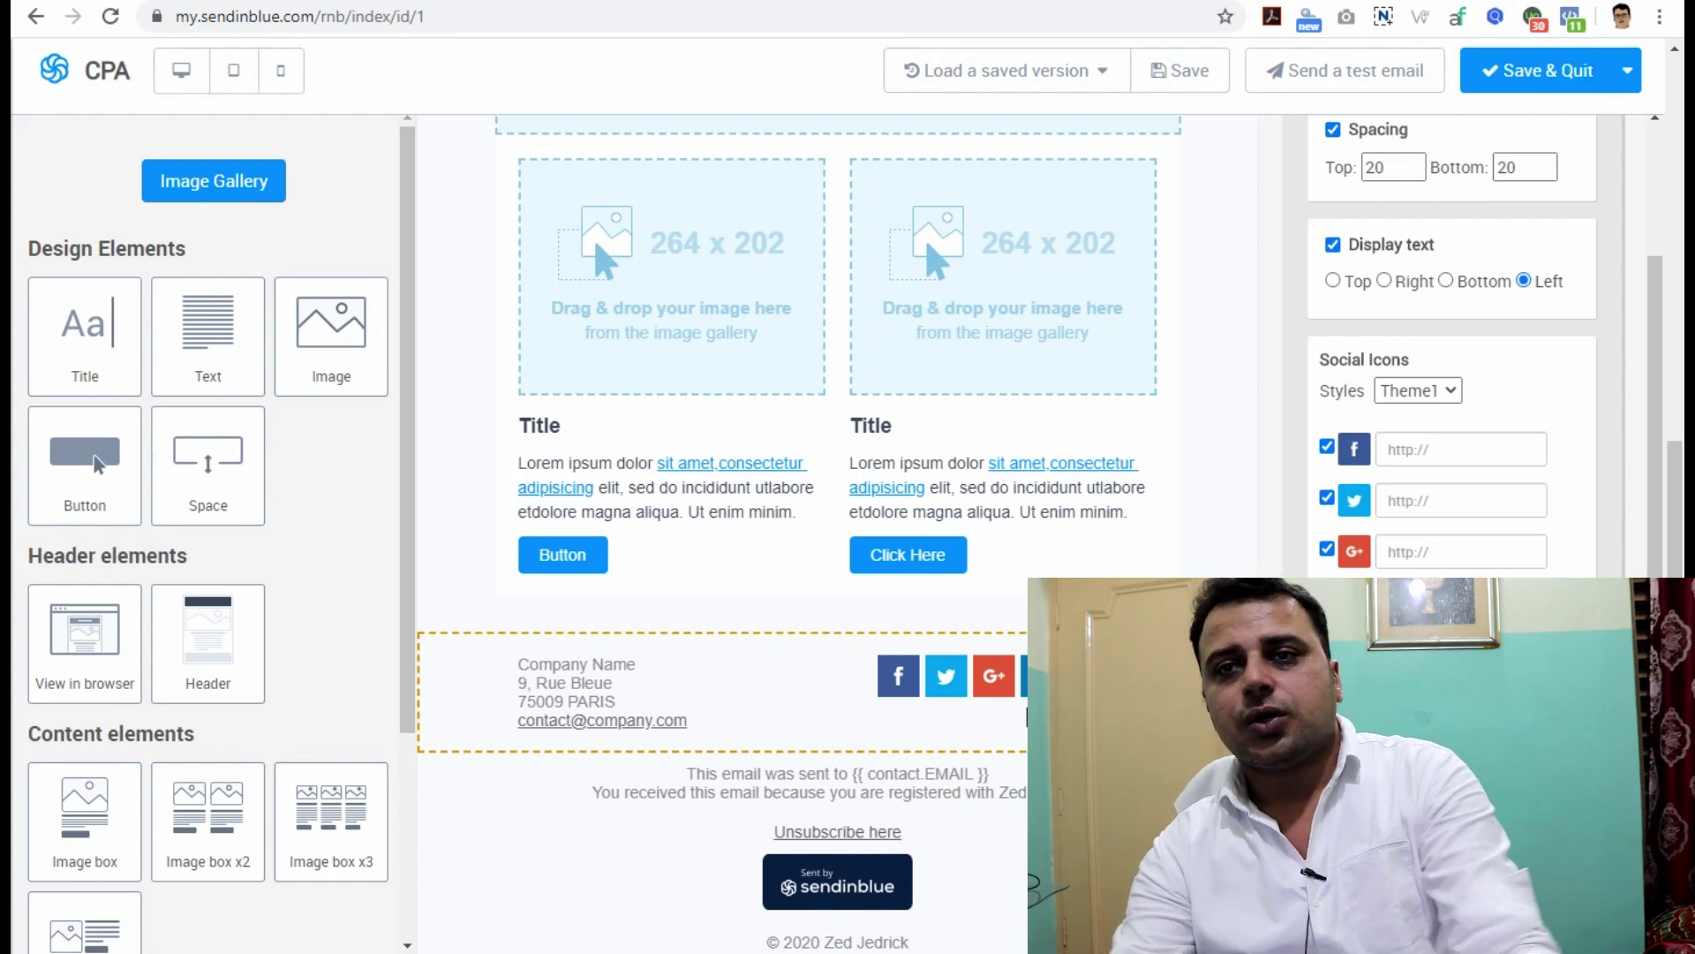
Delete the footer block containing the unsubscribe link and the Sendinblue badge.
scroll(1023, 728, down, 2)
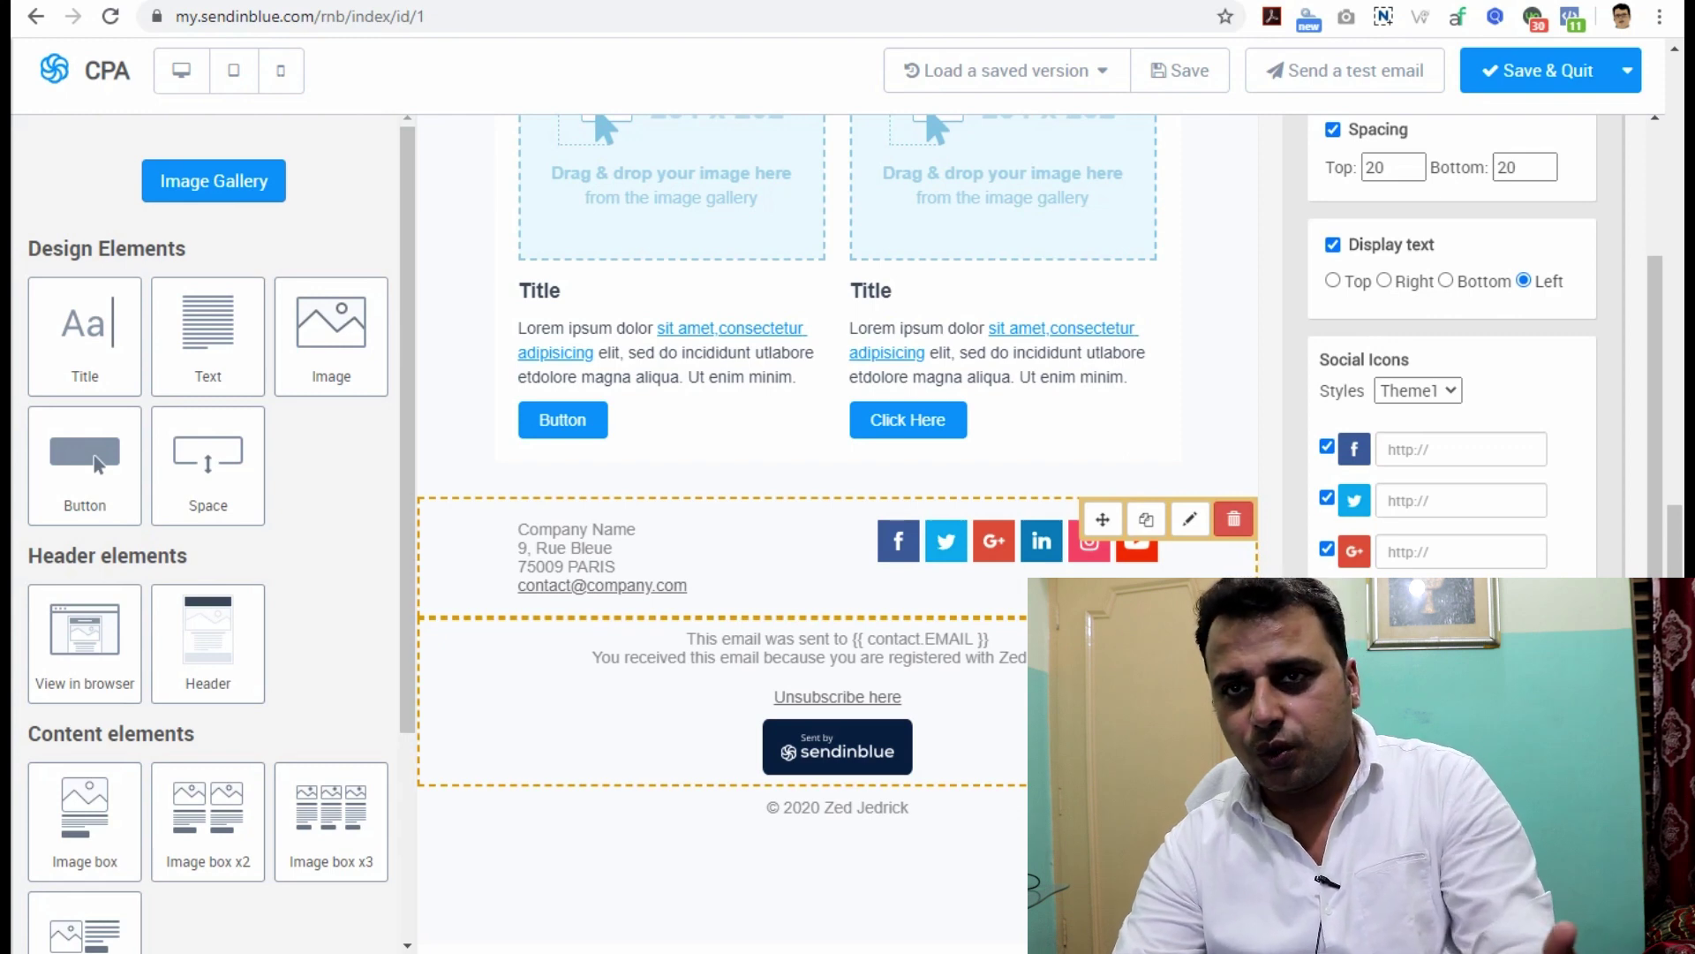
click(1234, 518)
click(961, 147)
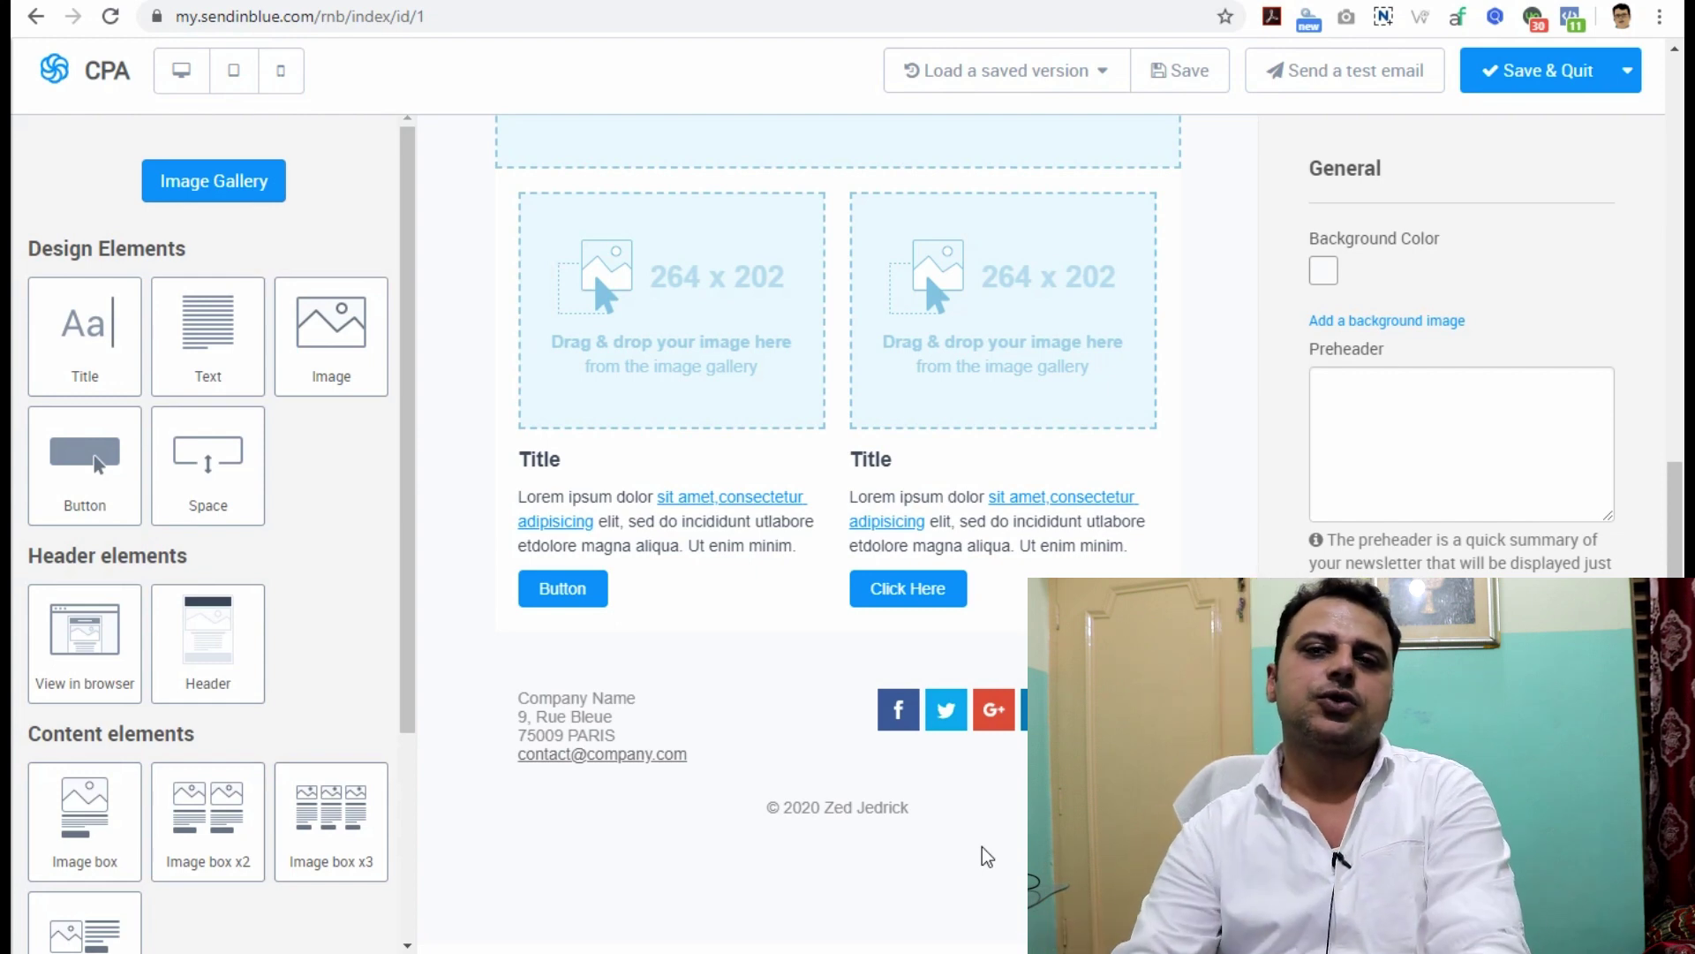
Review the email layout and send a test email to the tester's email address.
scroll(986, 857, up, 10)
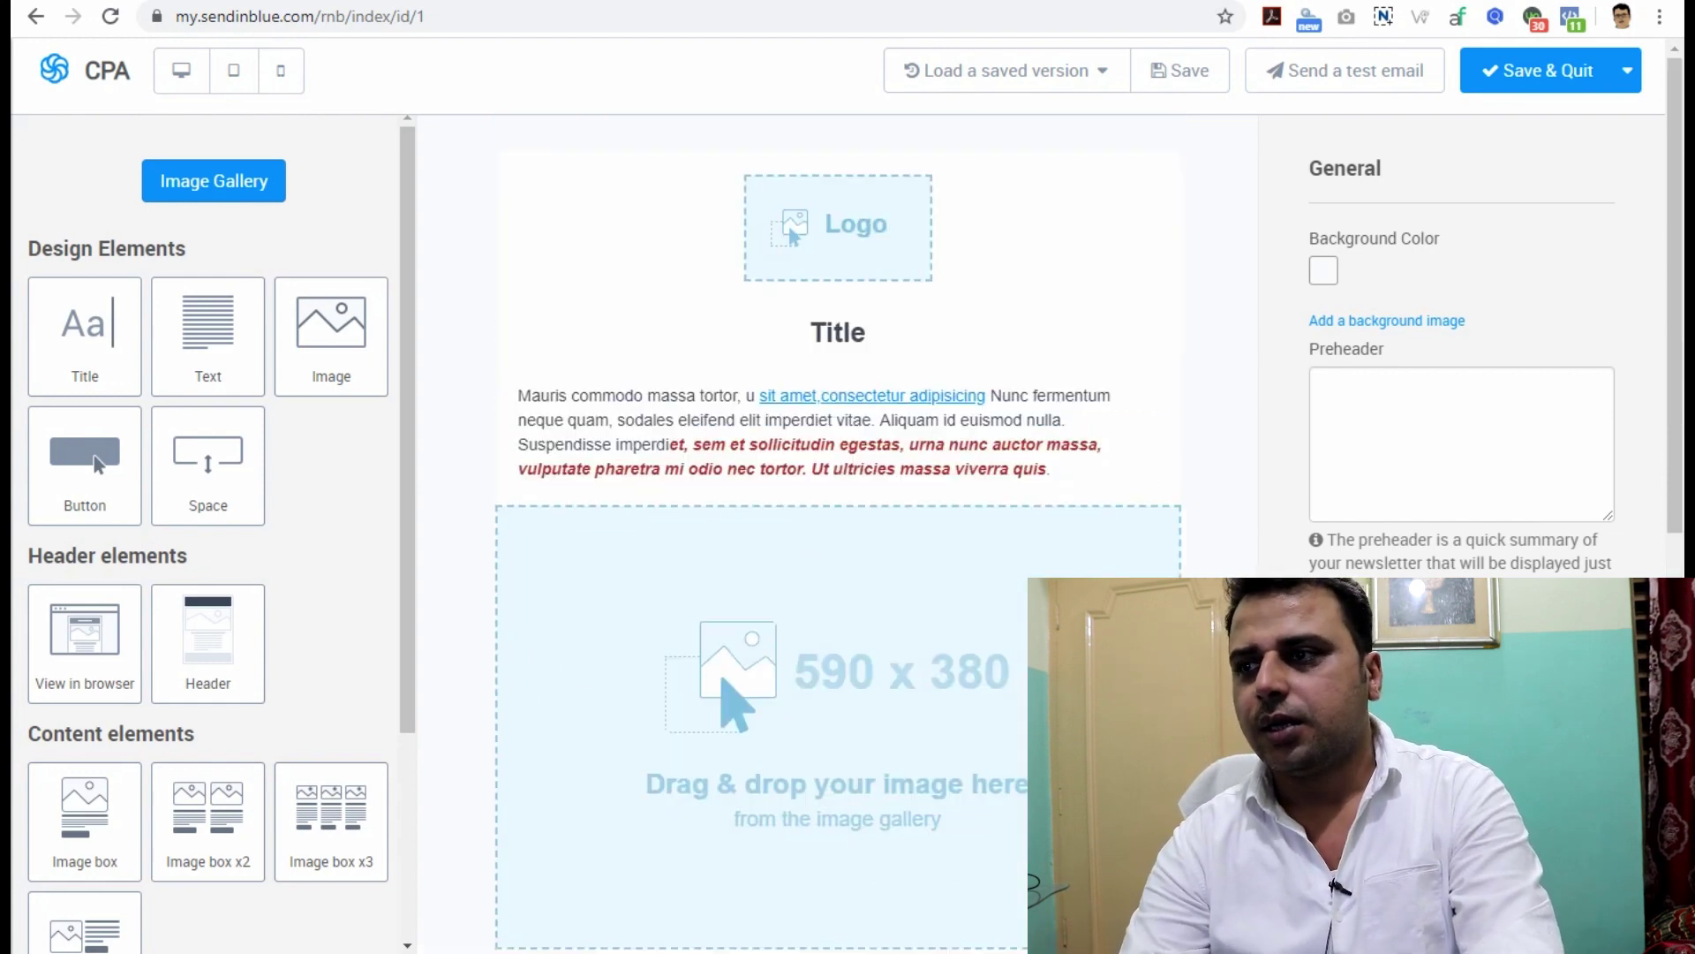
scroll(1120, 496, down, 9)
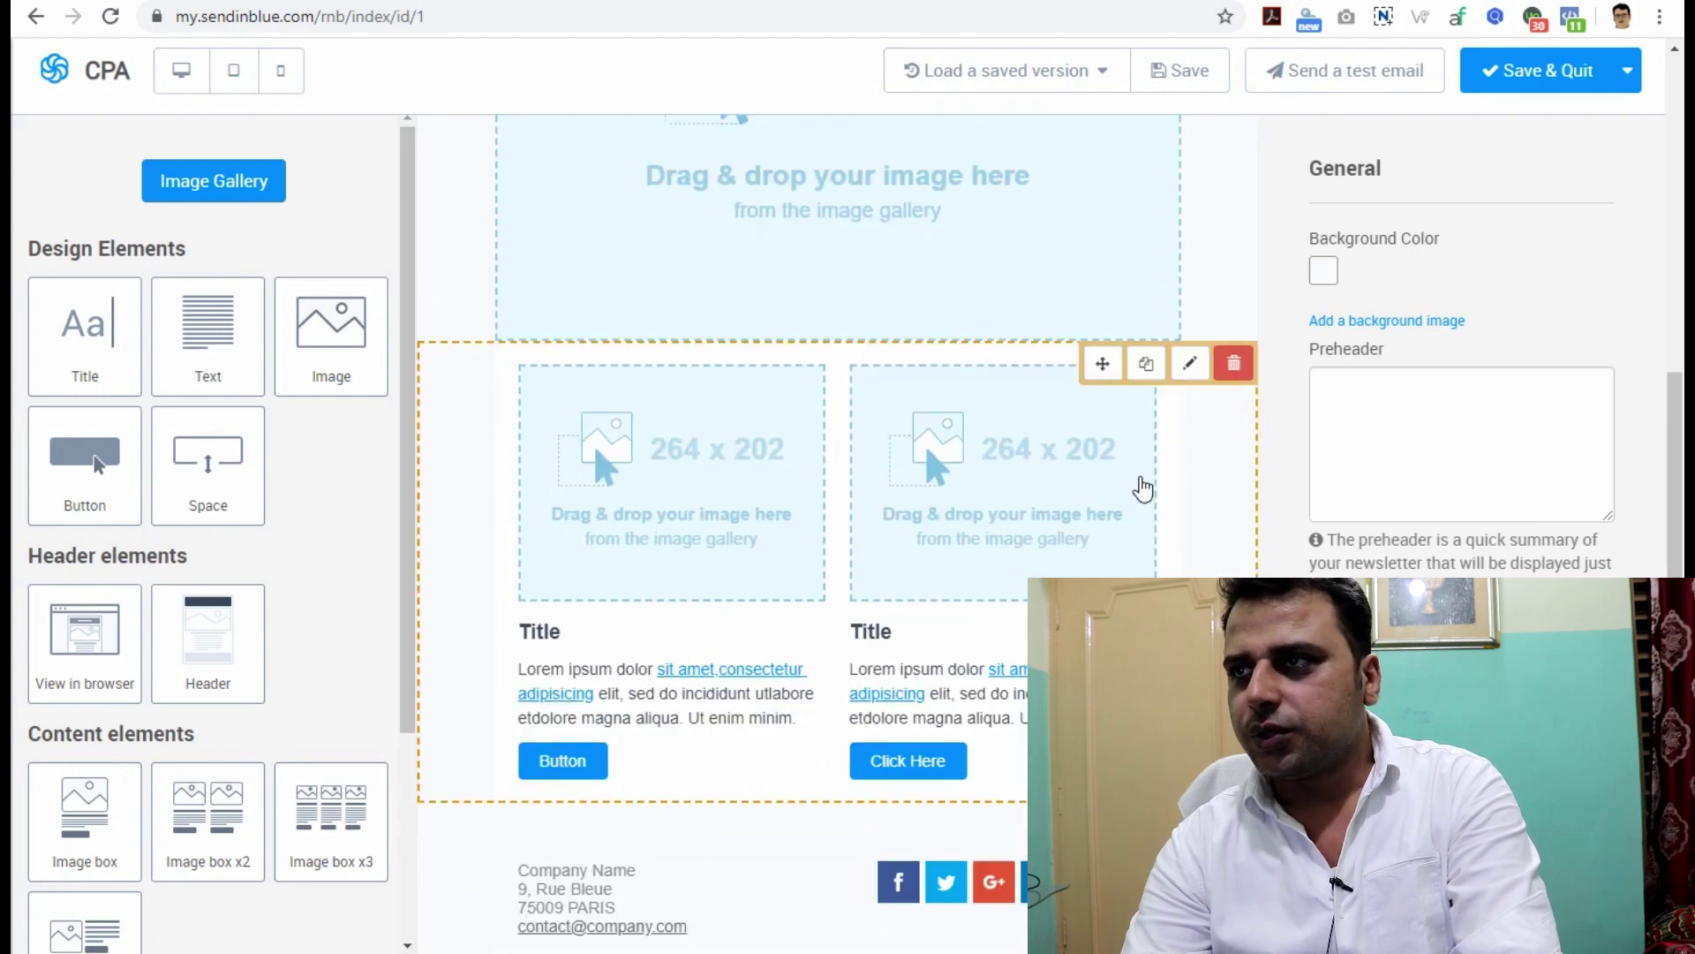
scroll(1142, 486, up, 1)
scroll(1143, 486, down, 2)
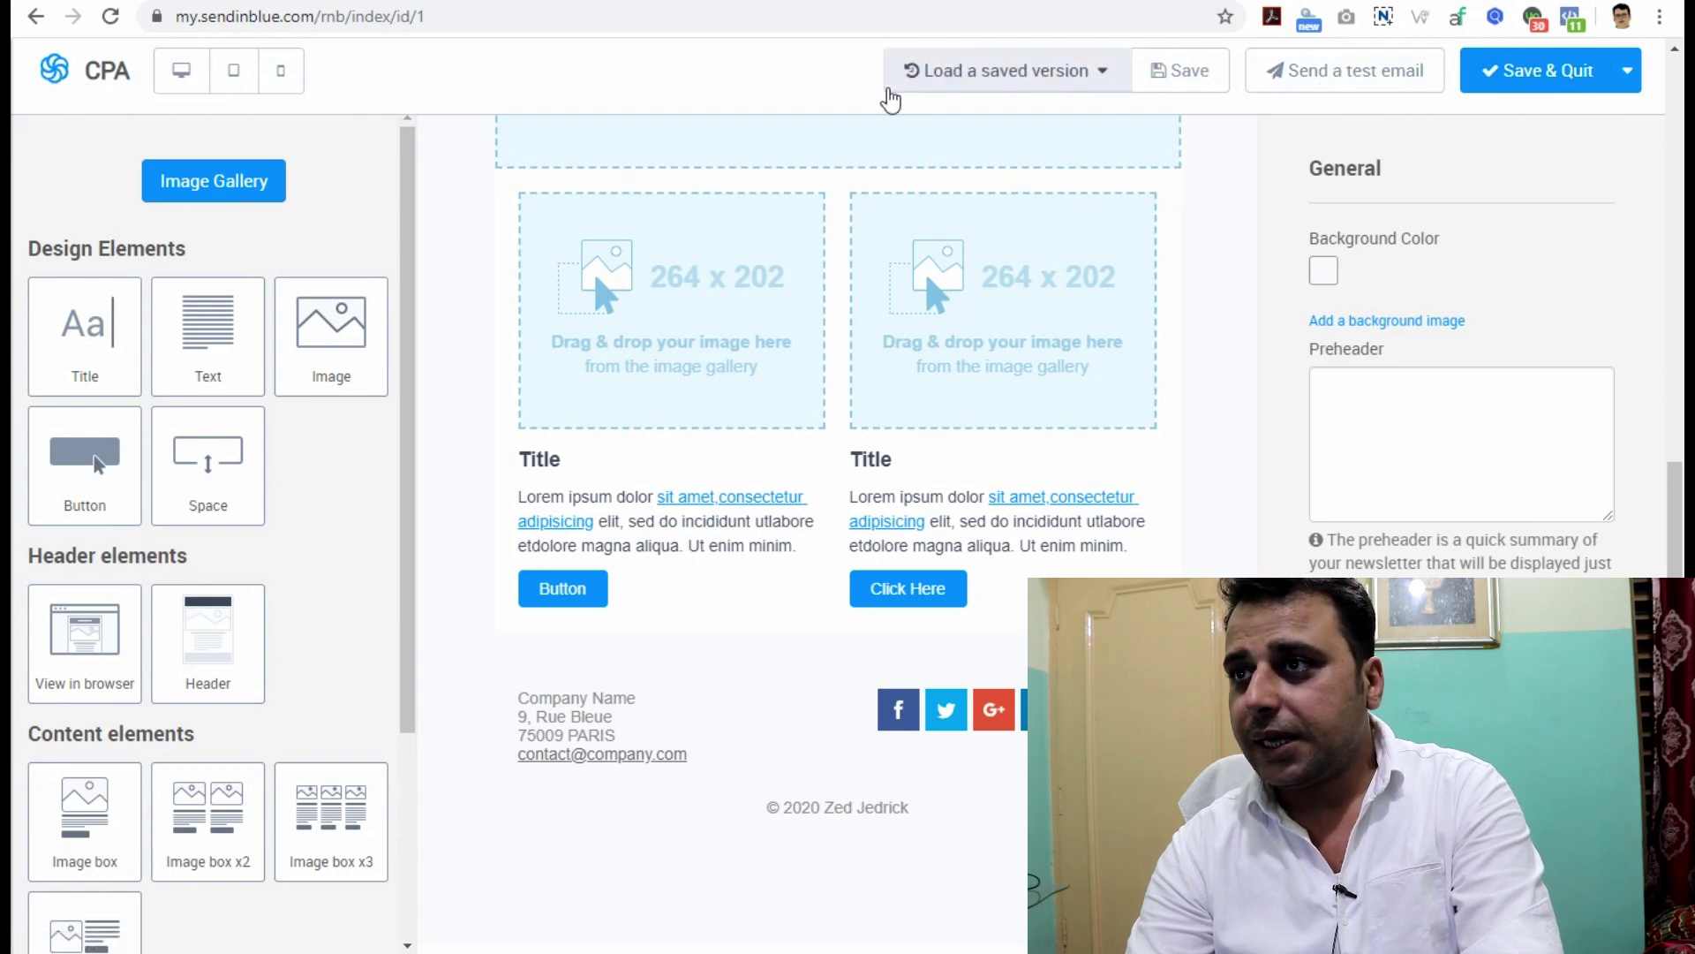
click(1334, 81)
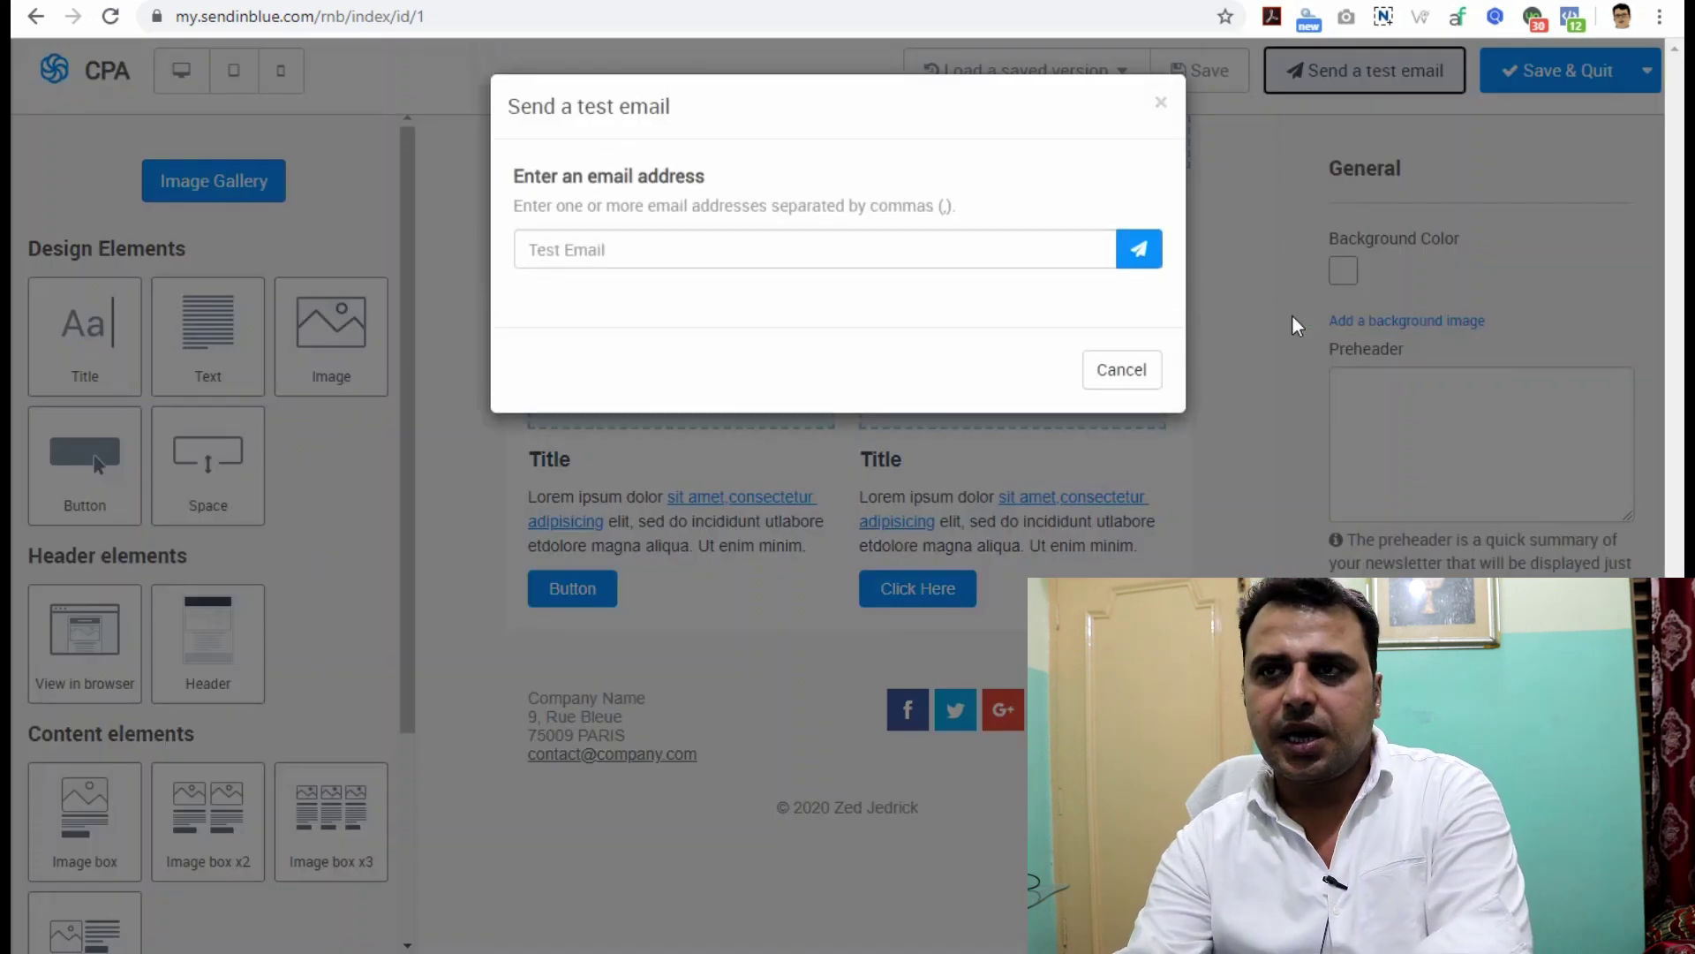
click(644, 250)
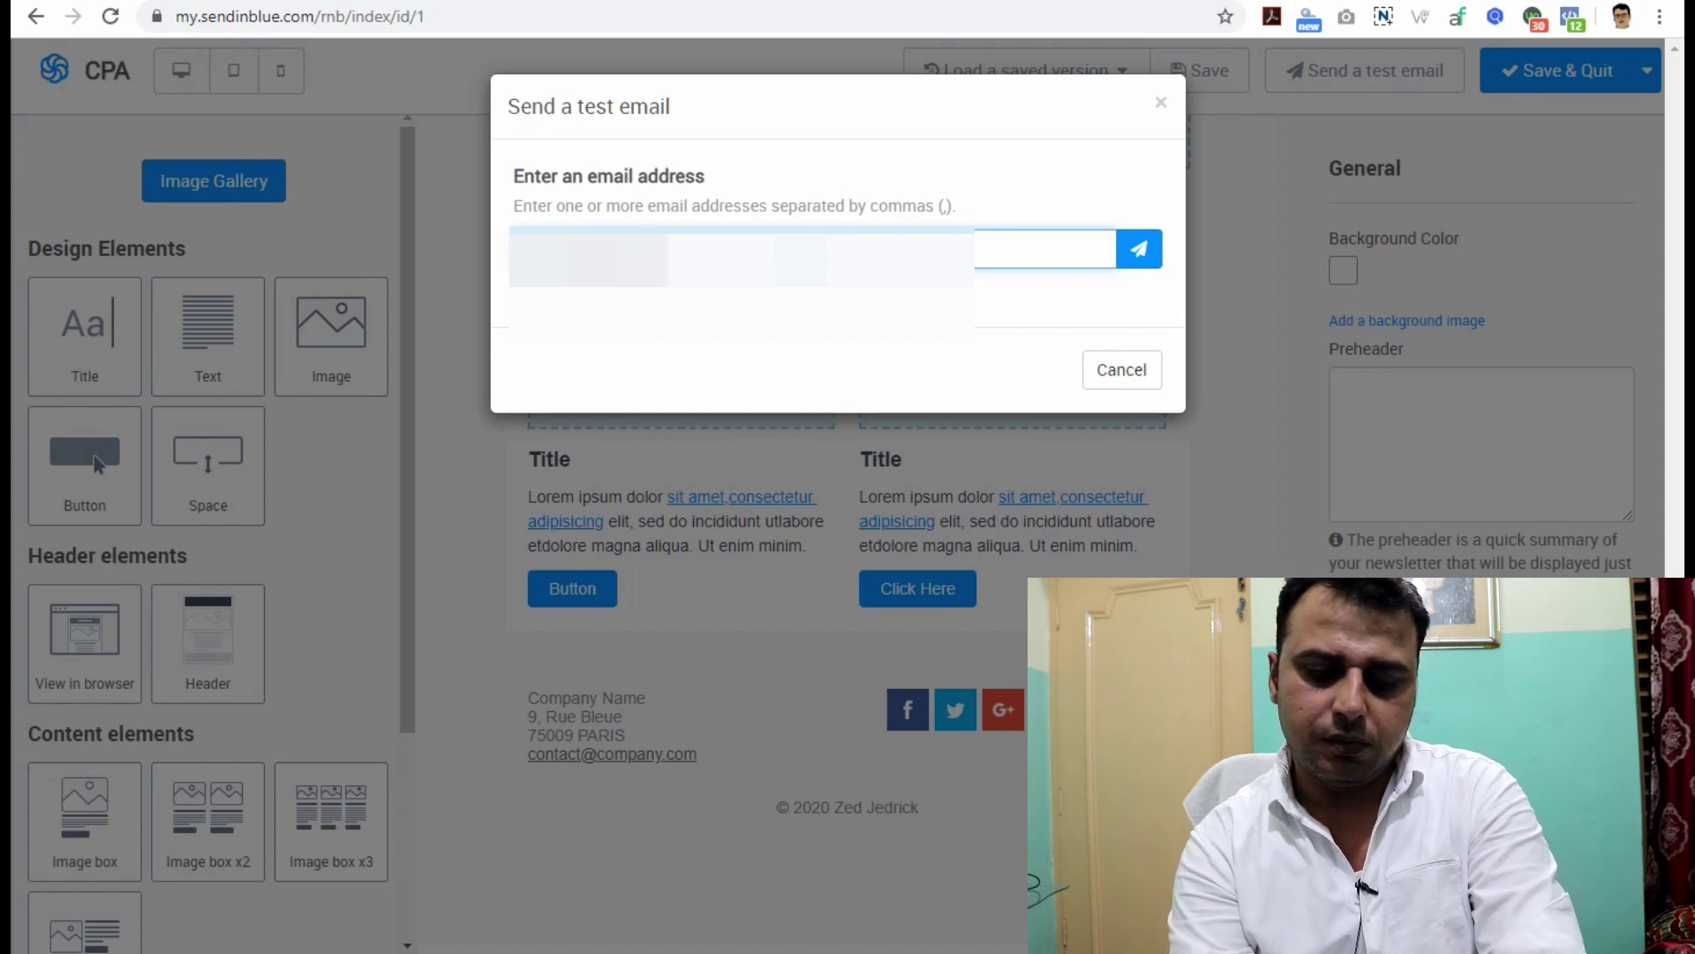
click(1136, 250)
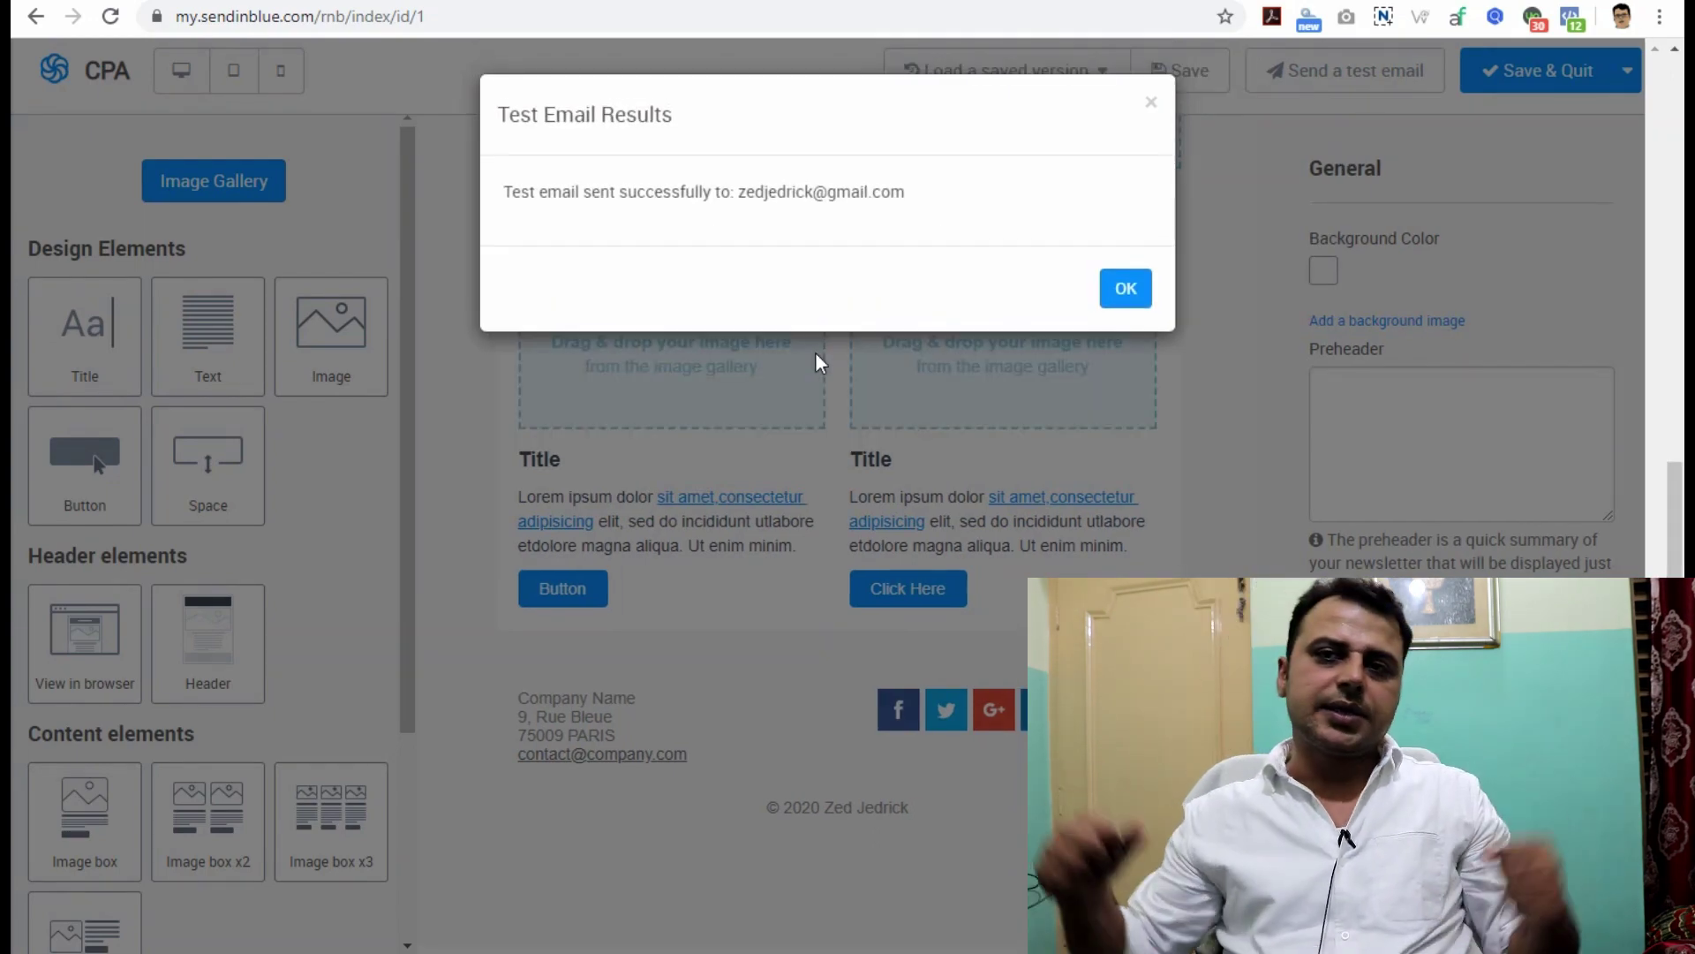
Dismiss the test result, switch to Gmail and open the "TEST - Free Nike Pair!" message among the inbox promotions.
click(1126, 289)
key(ctrl+Tab)
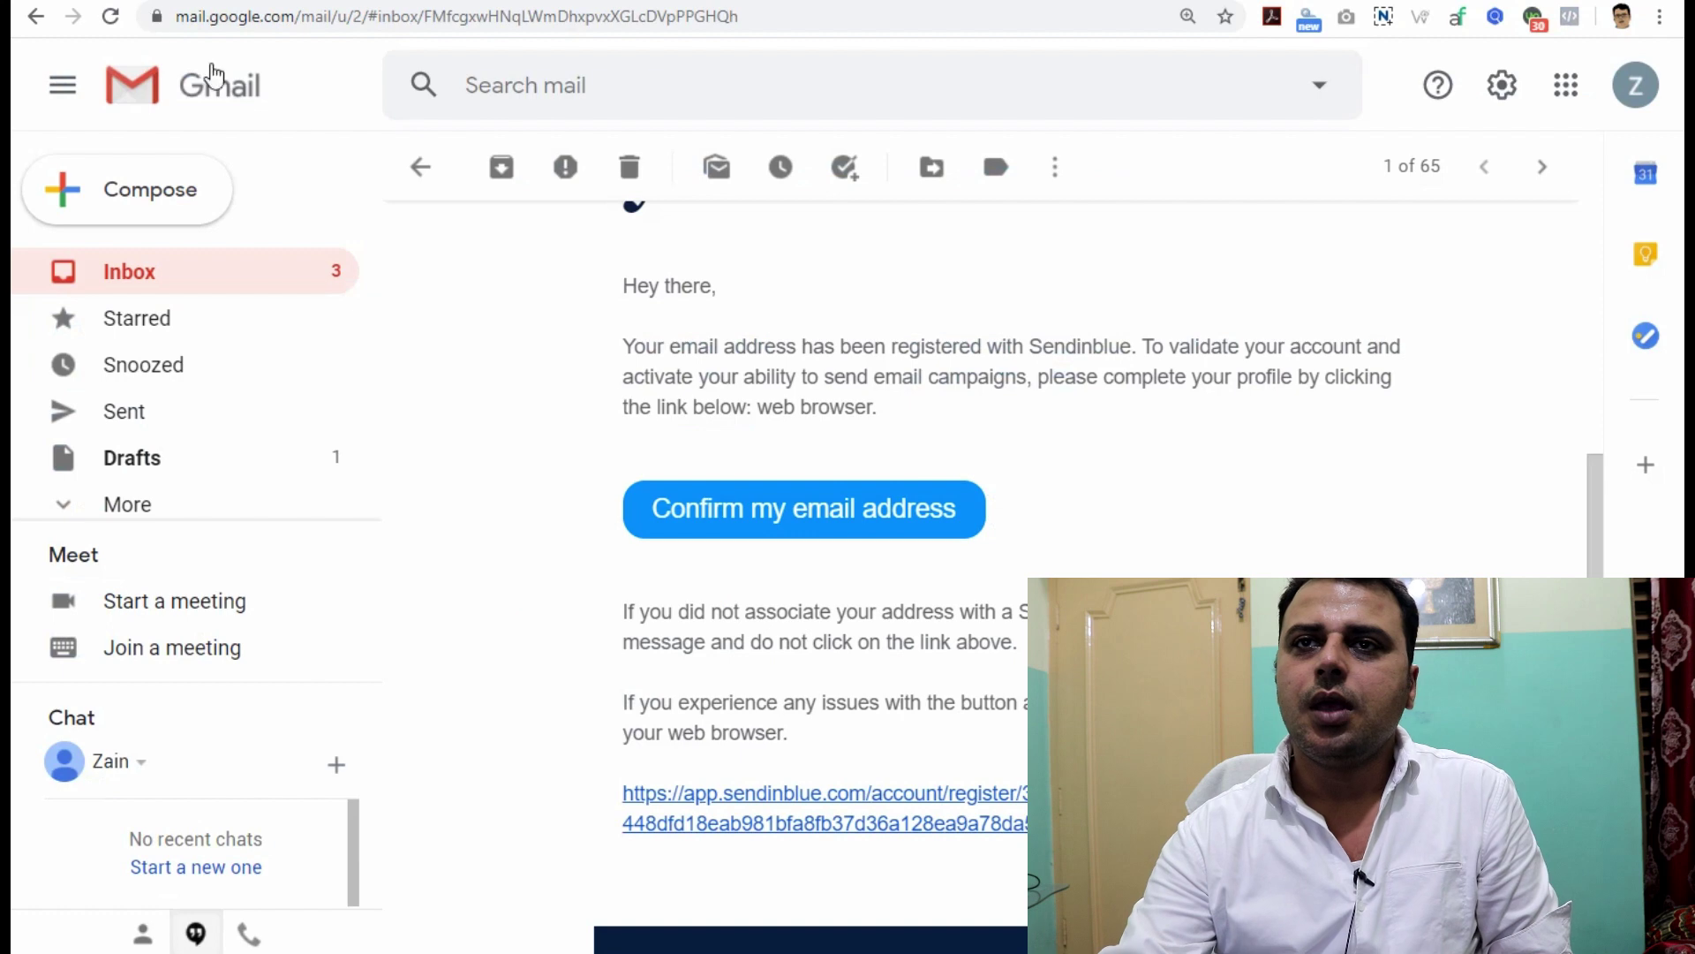
click(403, 182)
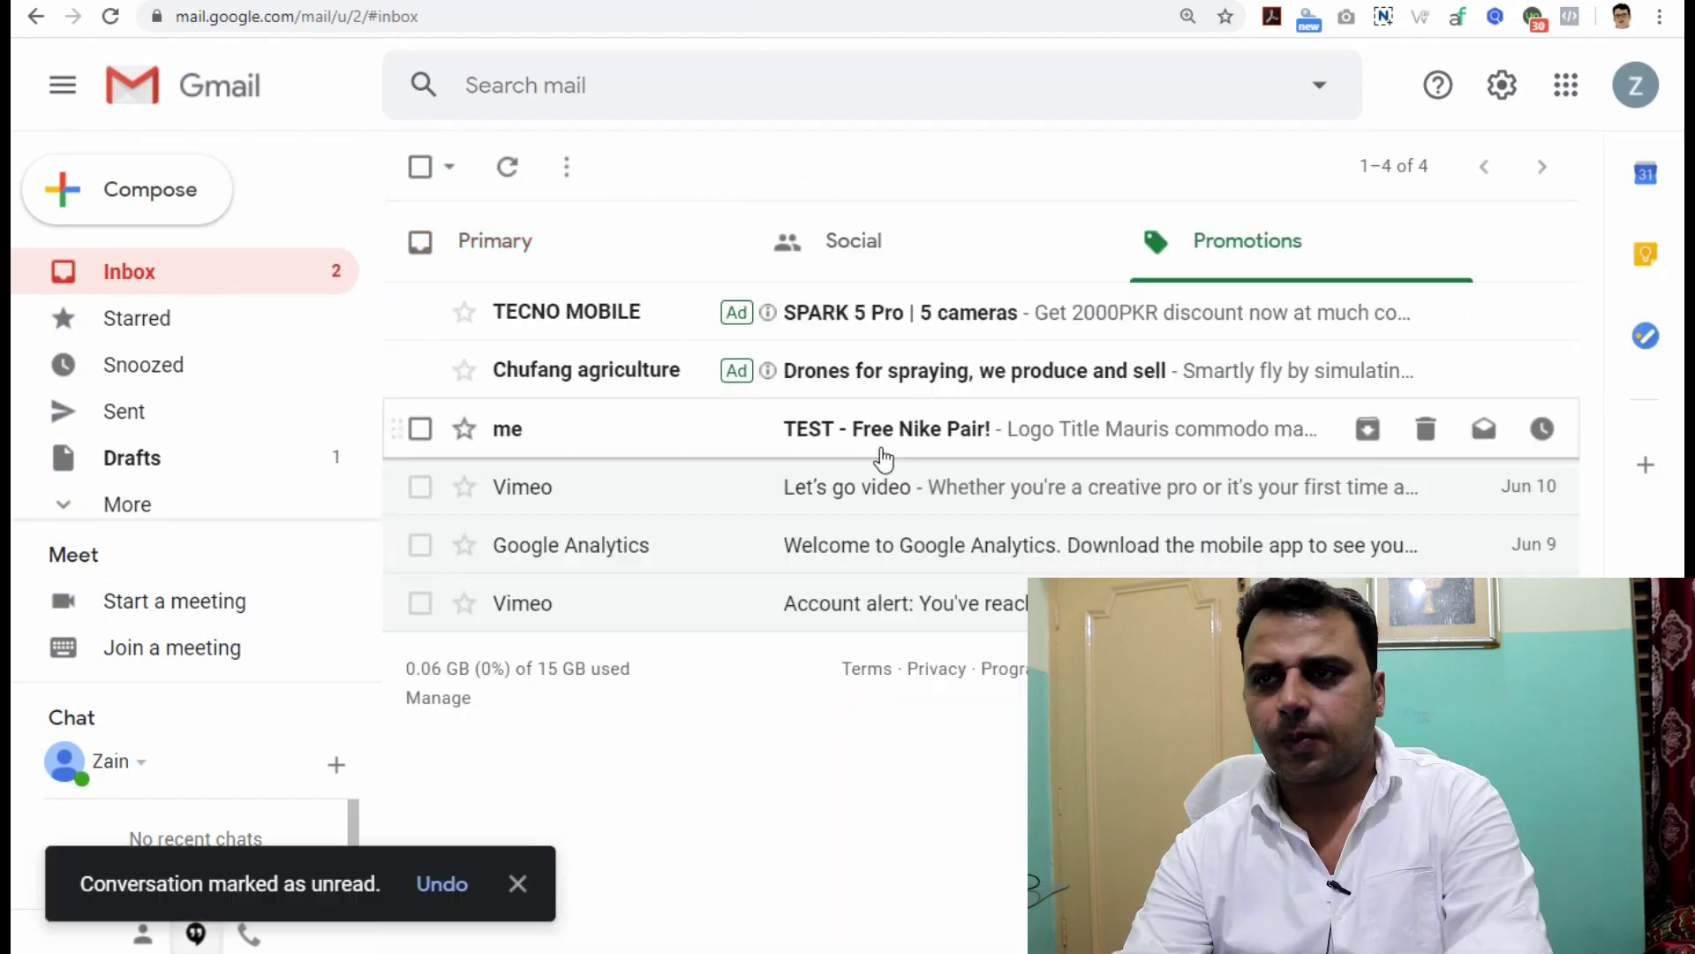
click(892, 433)
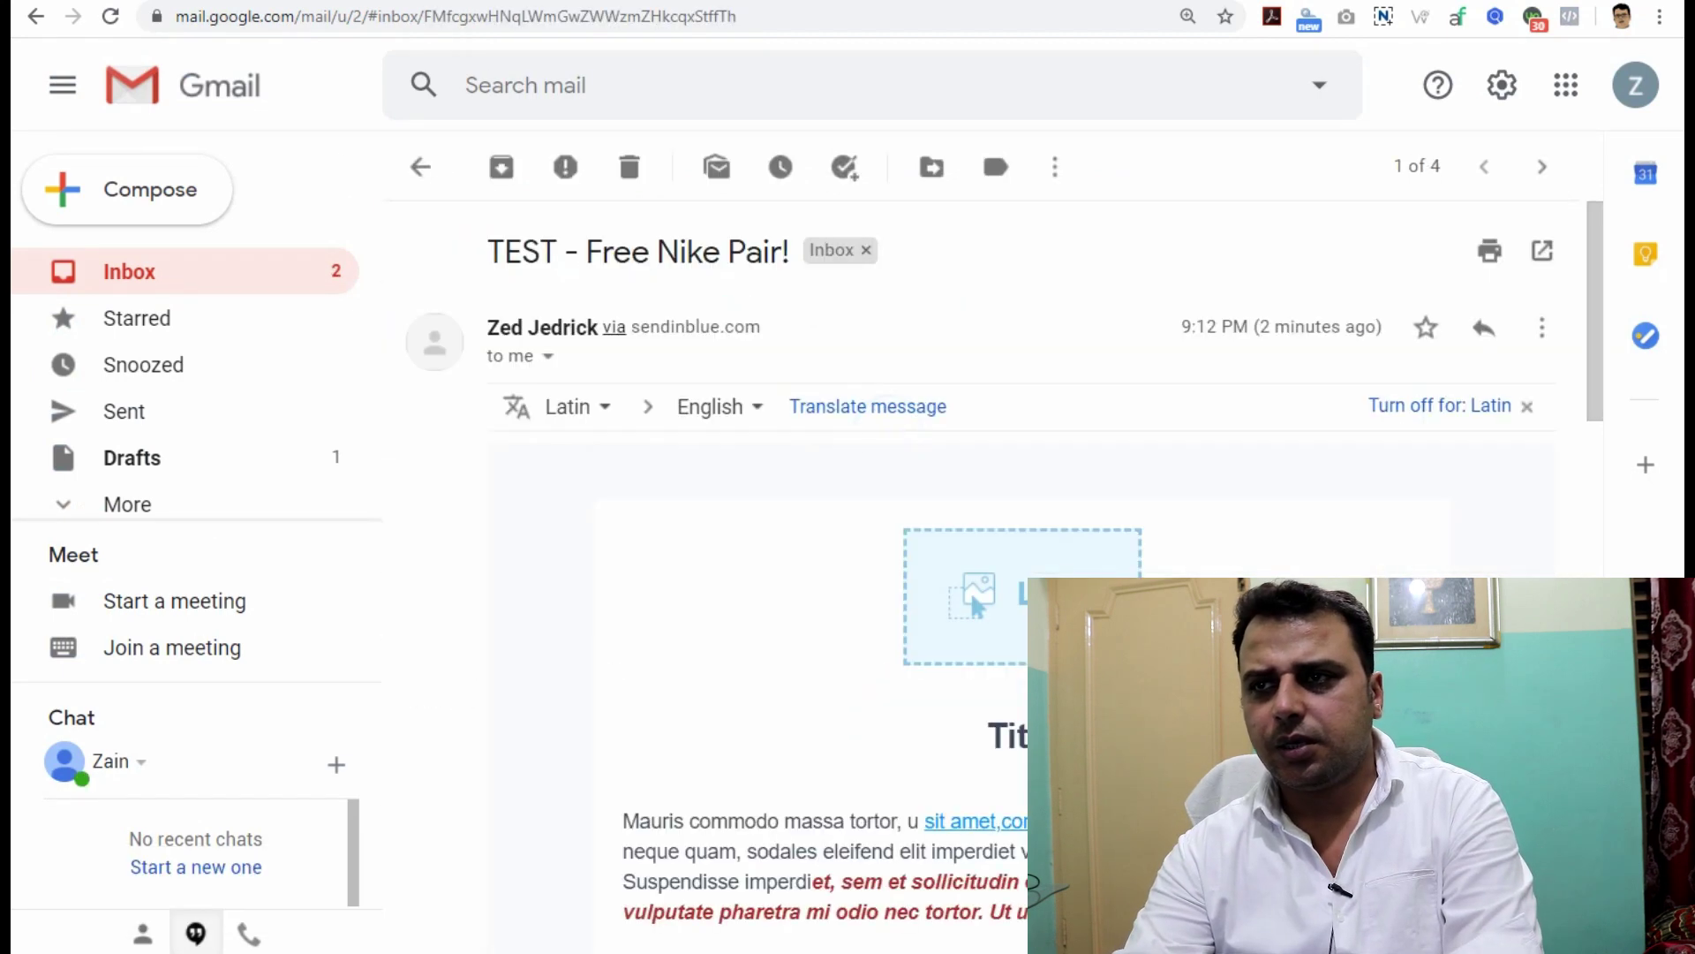
Review the received test email from its logo to the company footer and try its "Click Here" button.
scroll(891, 439, down, 3)
scroll(1407, 575, down, 12)
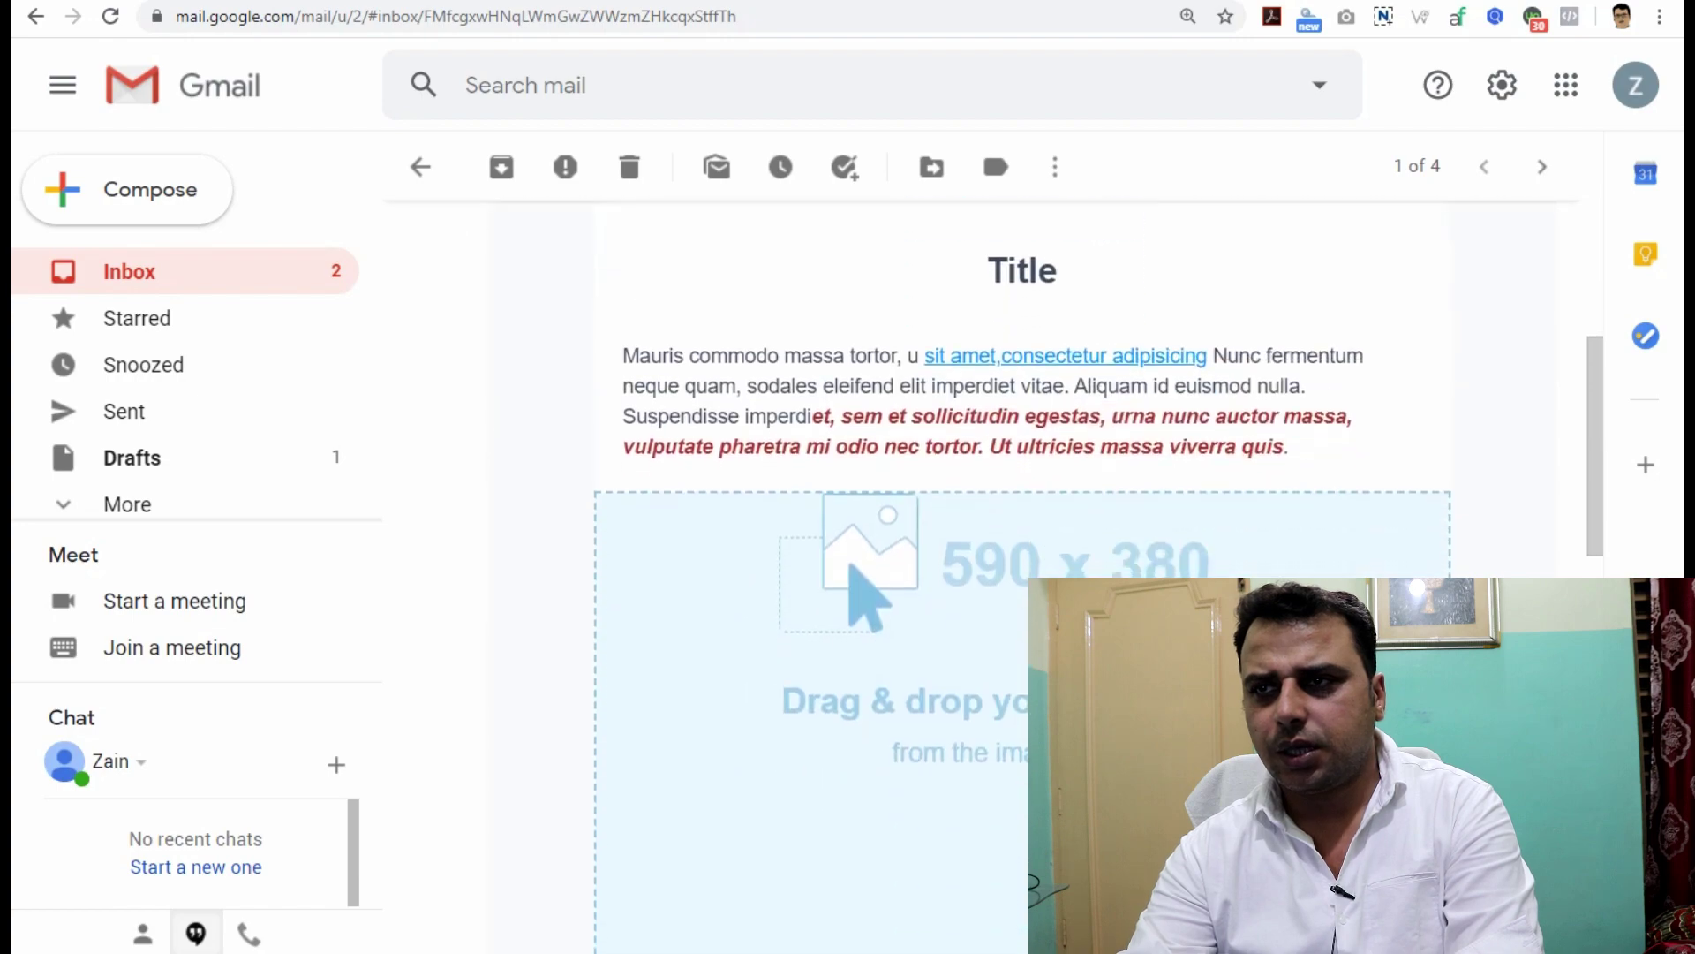
scroll(1407, 575, up, 15)
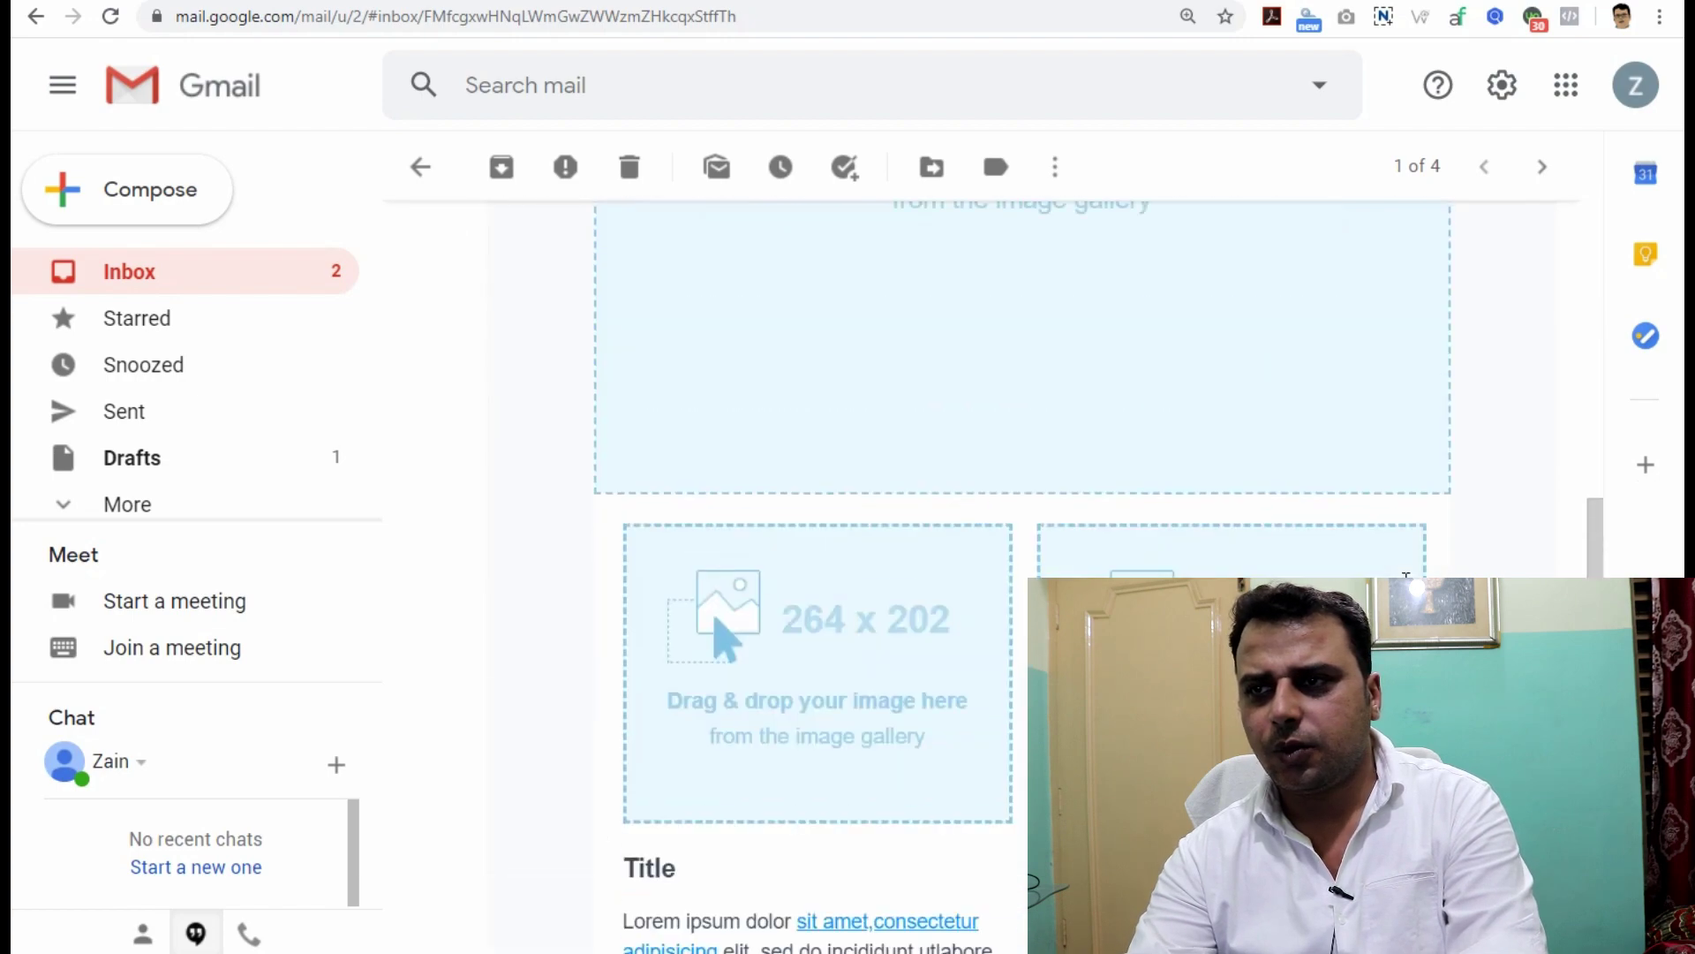
scroll(1120, 415, down, 3)
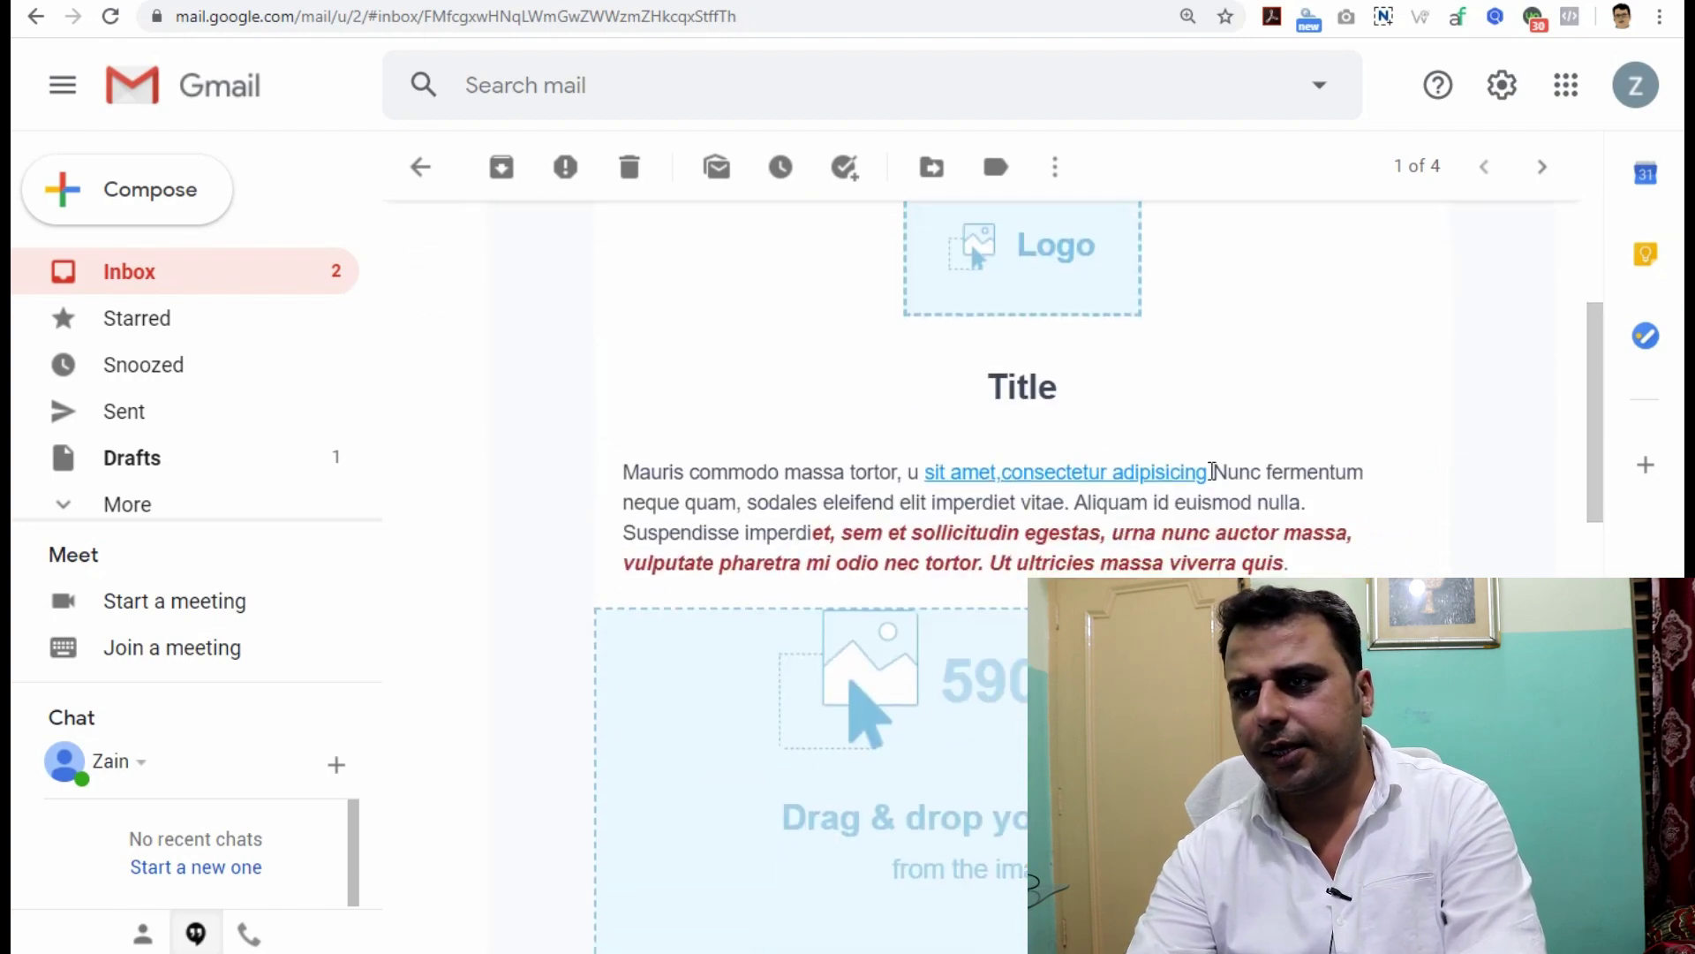
scroll(1240, 432, down, 1)
scroll(971, 530, down, 10)
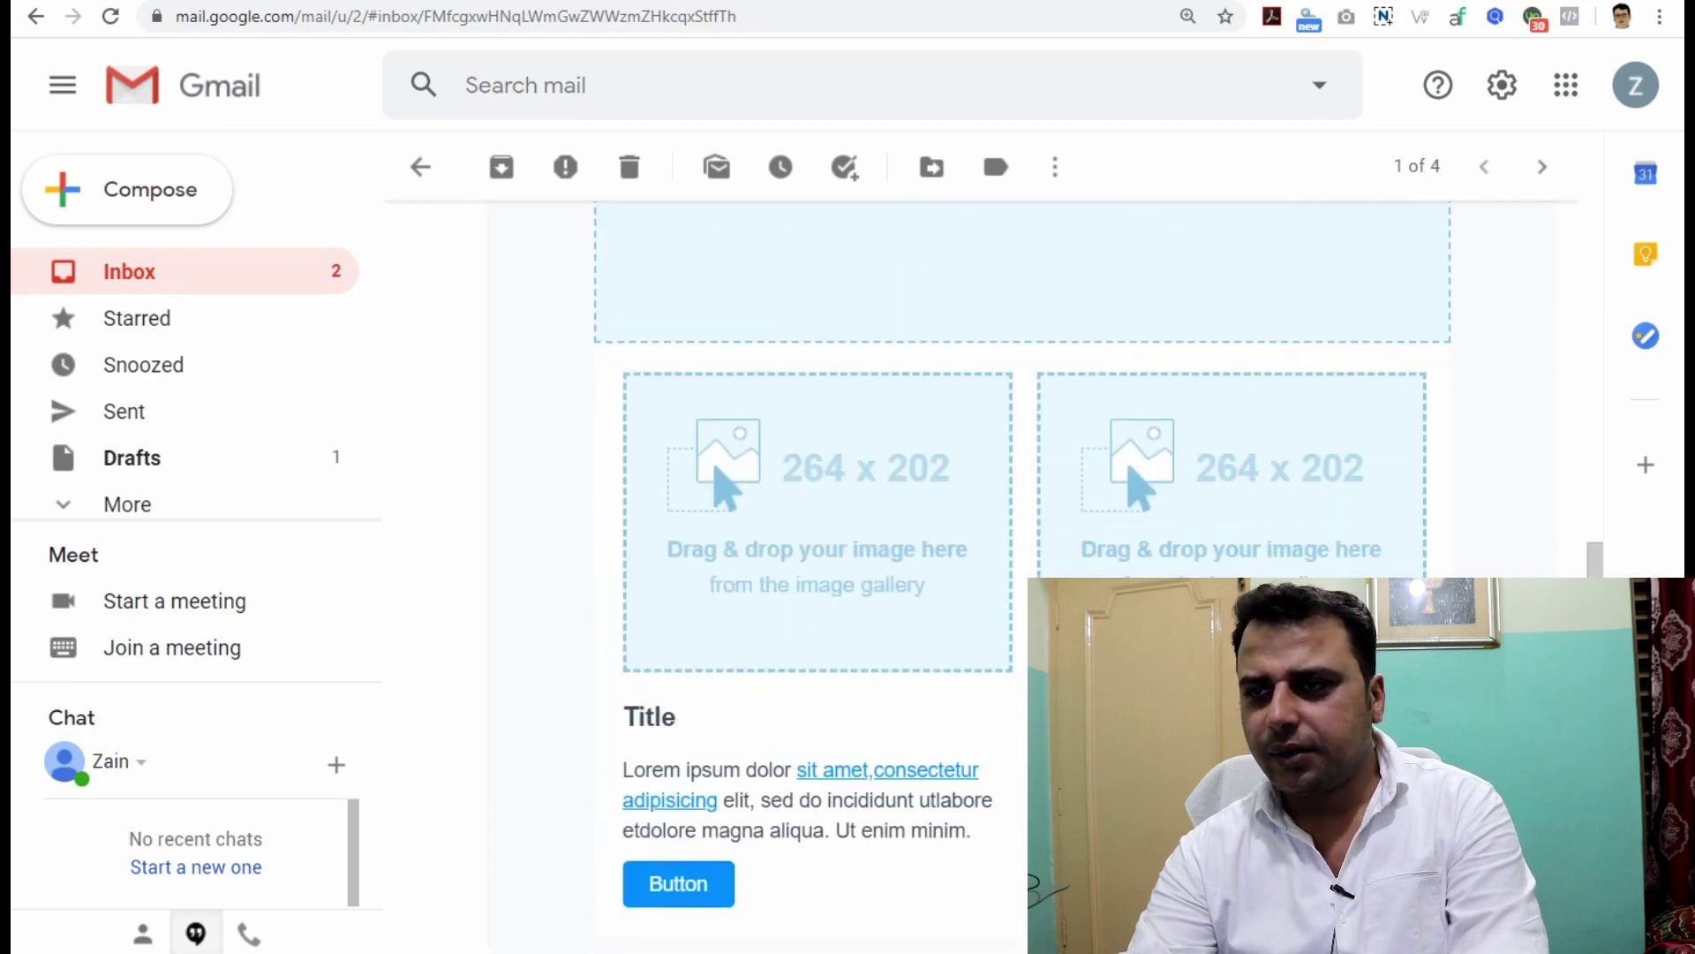
scroll(972, 530, up, 15)
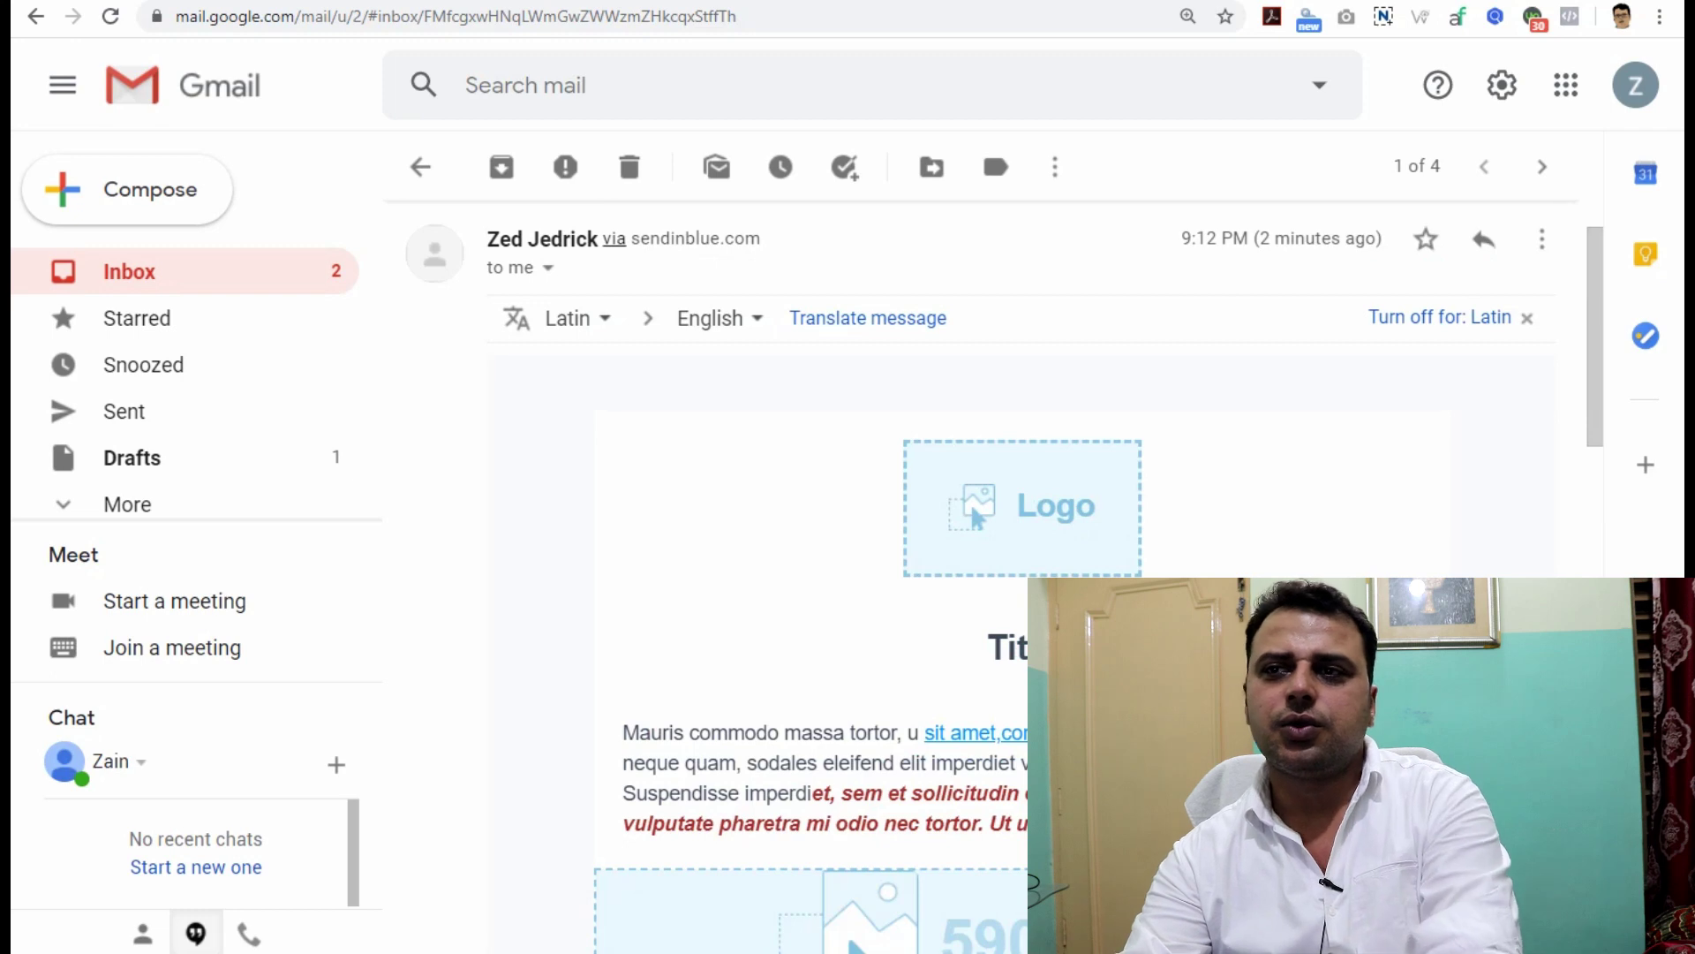
scroll(971, 530, down, 4)
scroll(972, 530, down, 4)
scroll(1338, 734, down, 8)
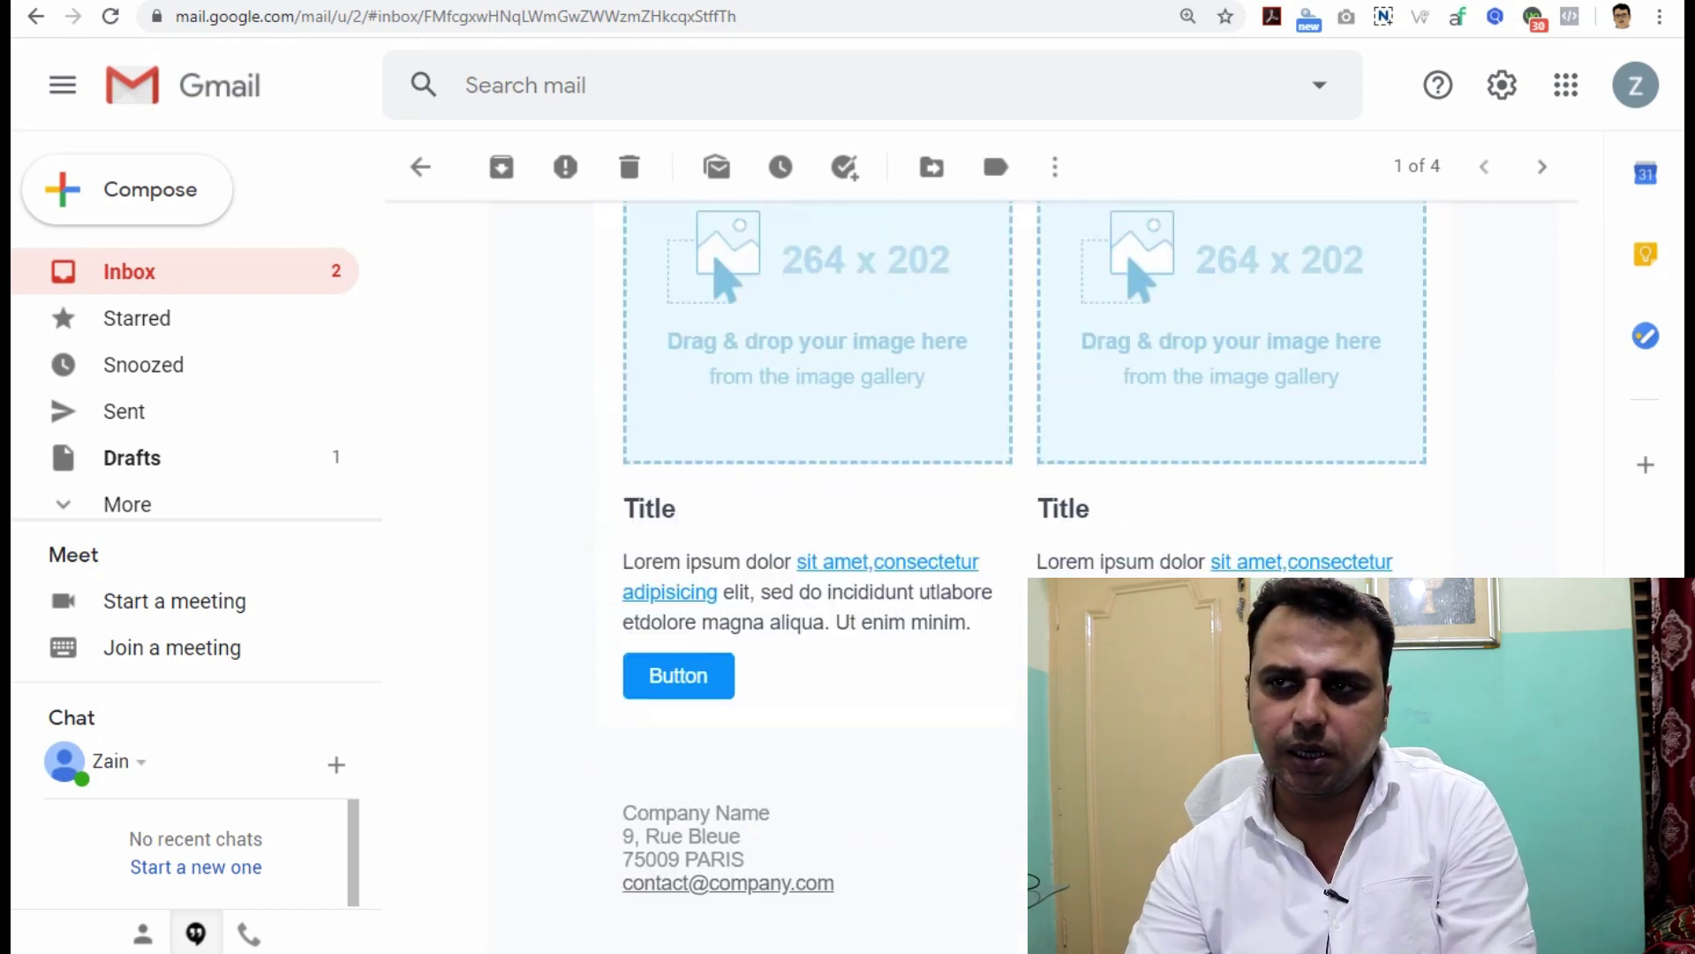
scroll(1237, 719, up, 3)
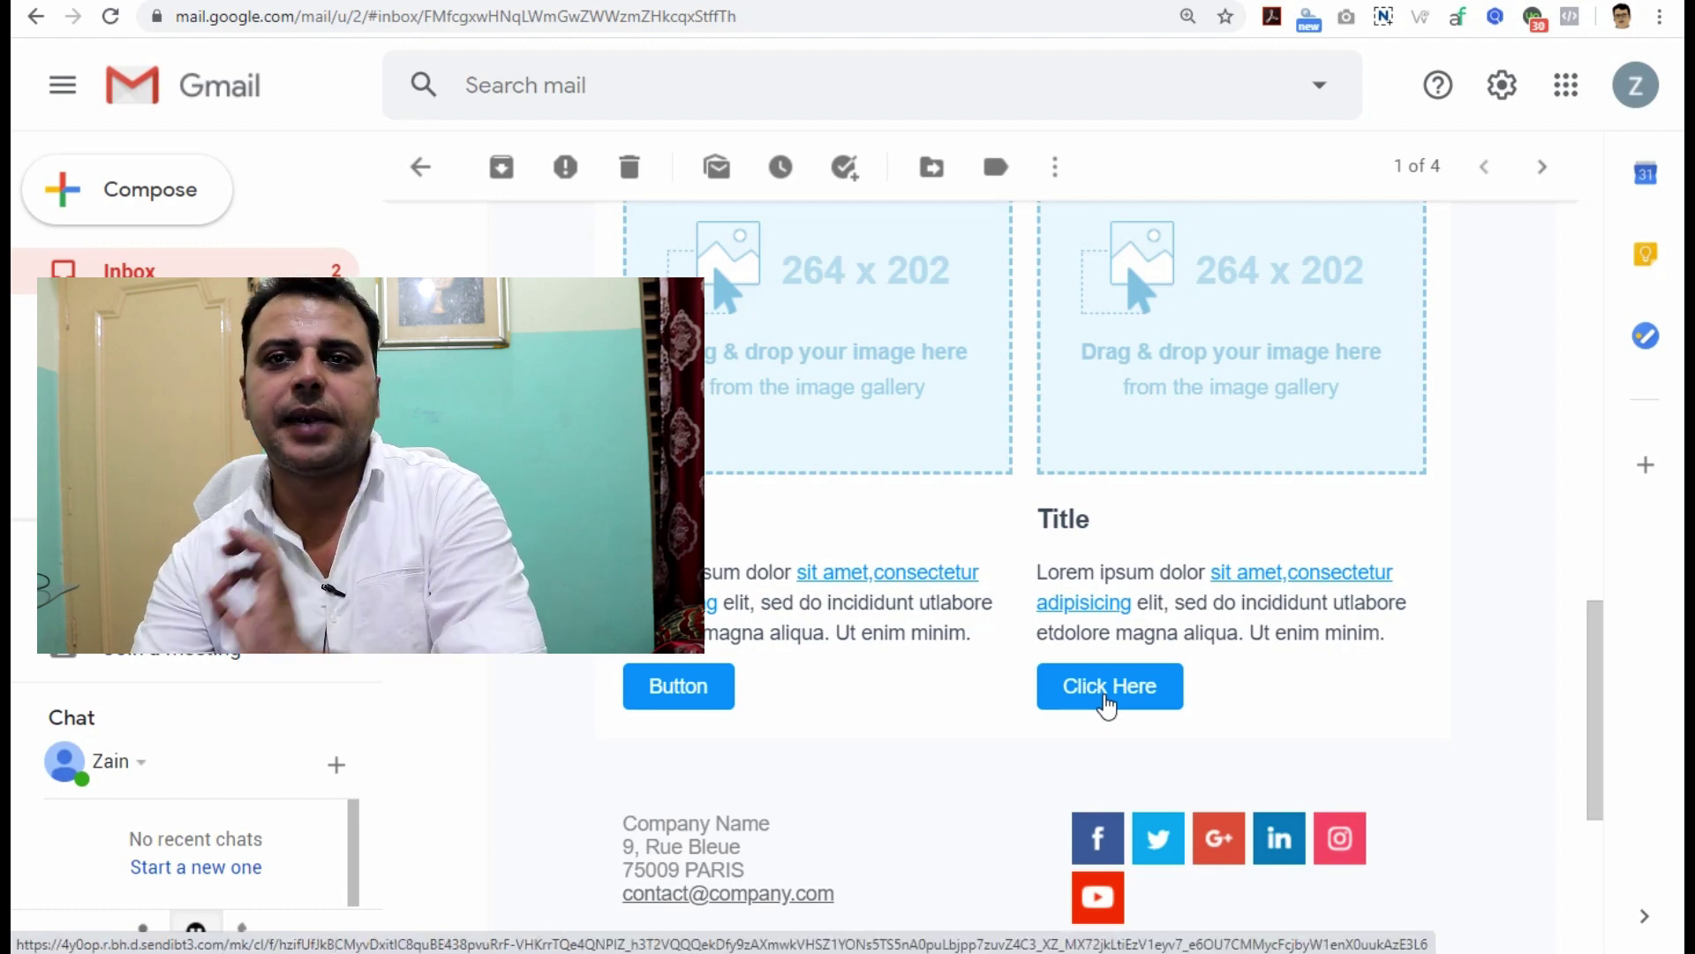
click(1106, 697)
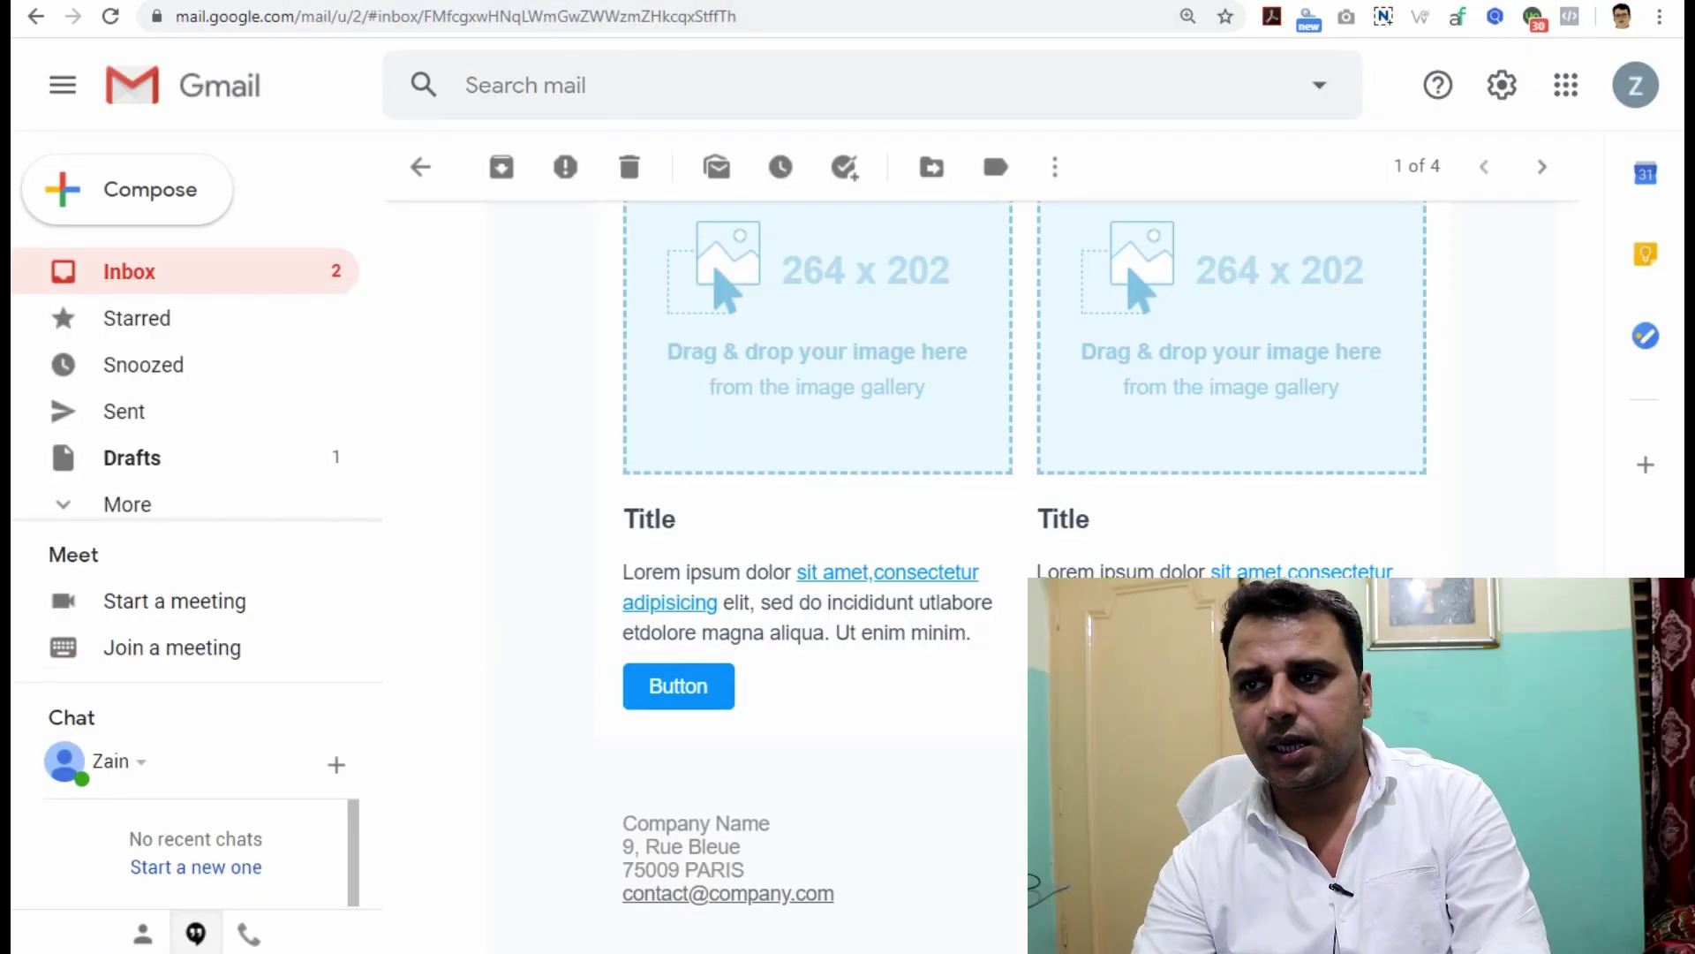
scroll(799, 225, down, 5)
scroll(972, 574, up, 10)
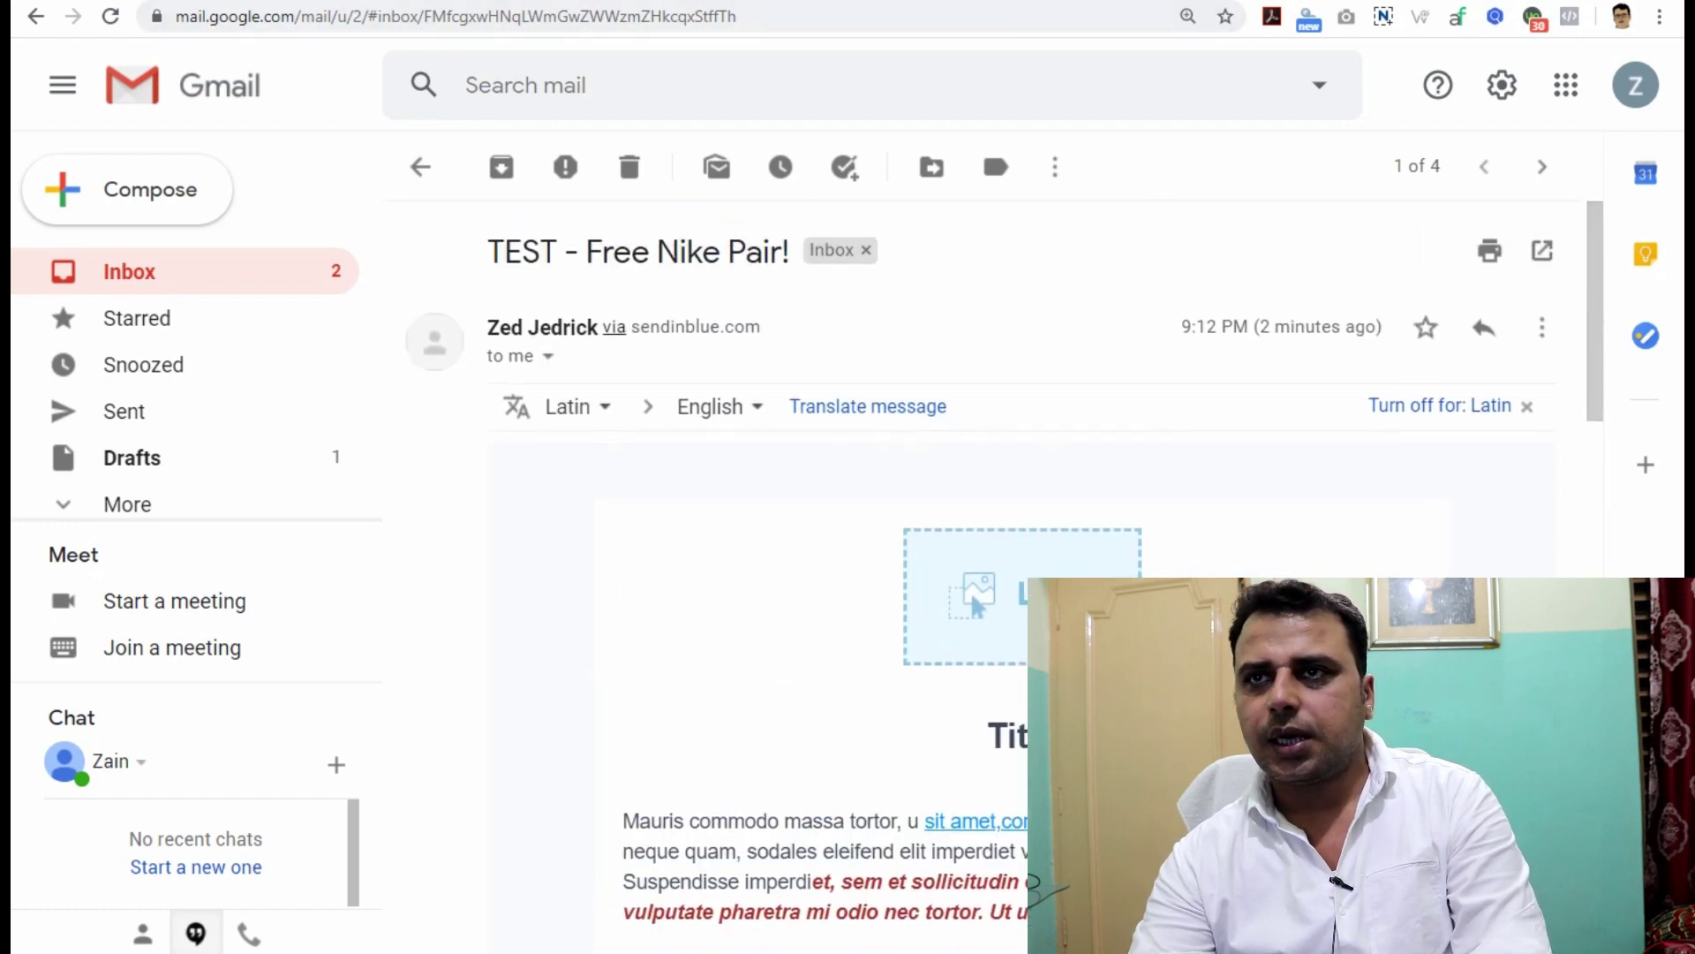
Return to Sendinblue, save and leave the email editor, and continue the CPA campaign to its Recipients stage.
key(alt+Tab)
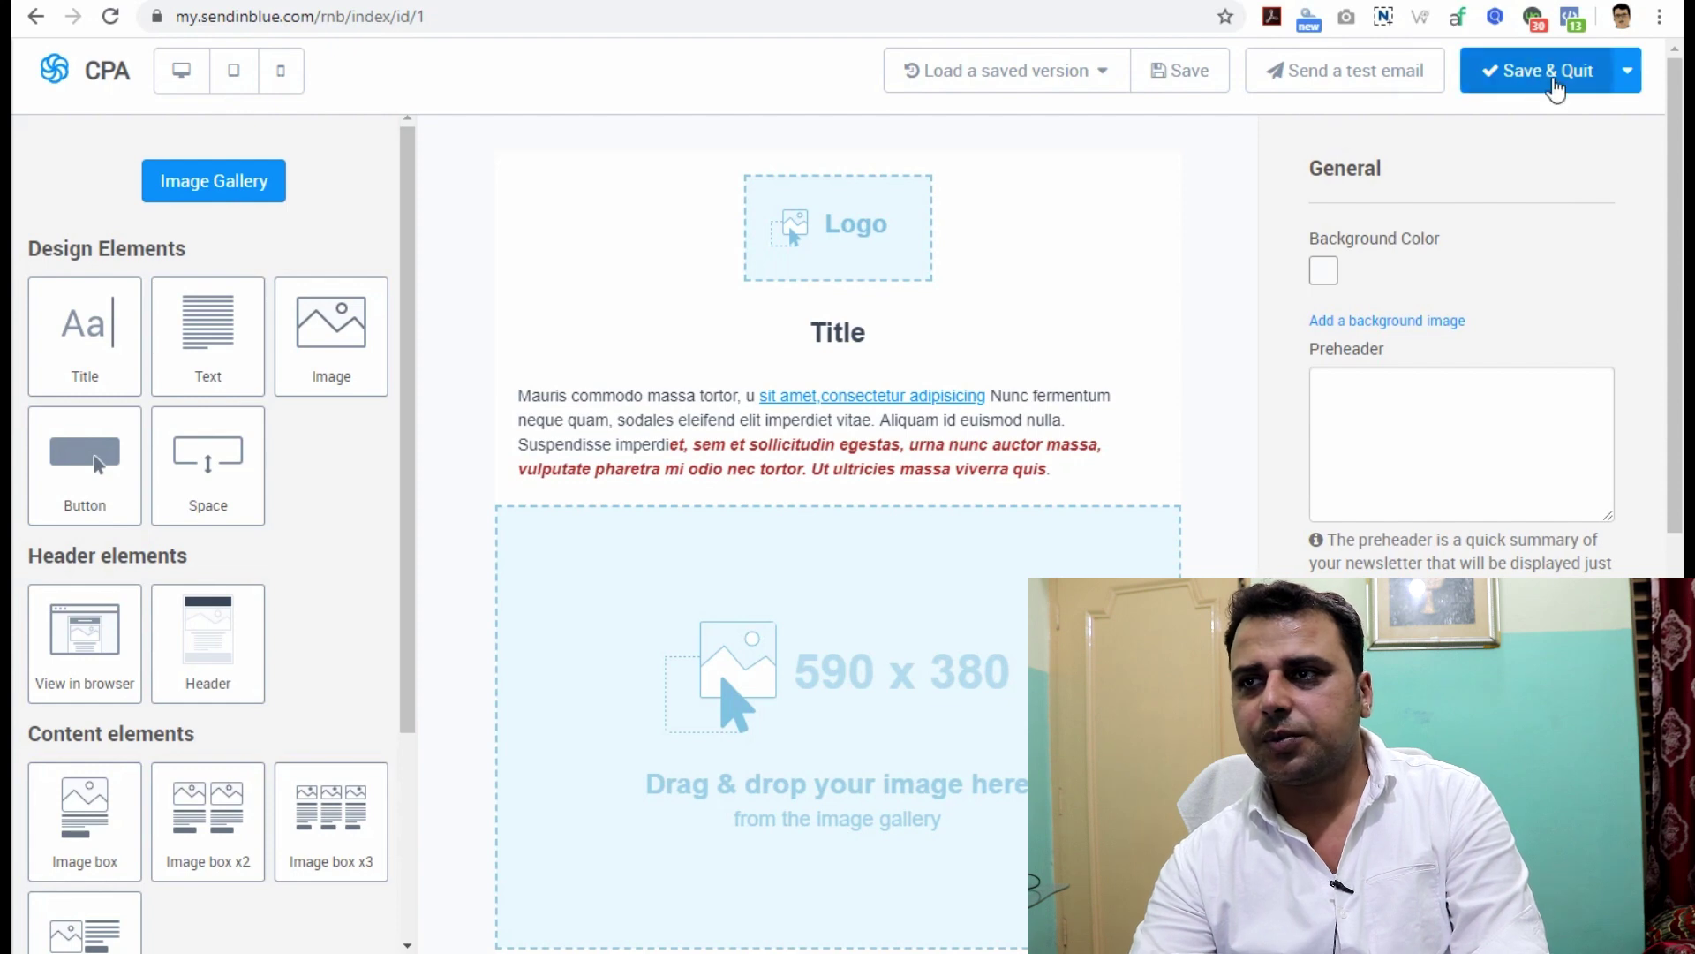
click(1554, 84)
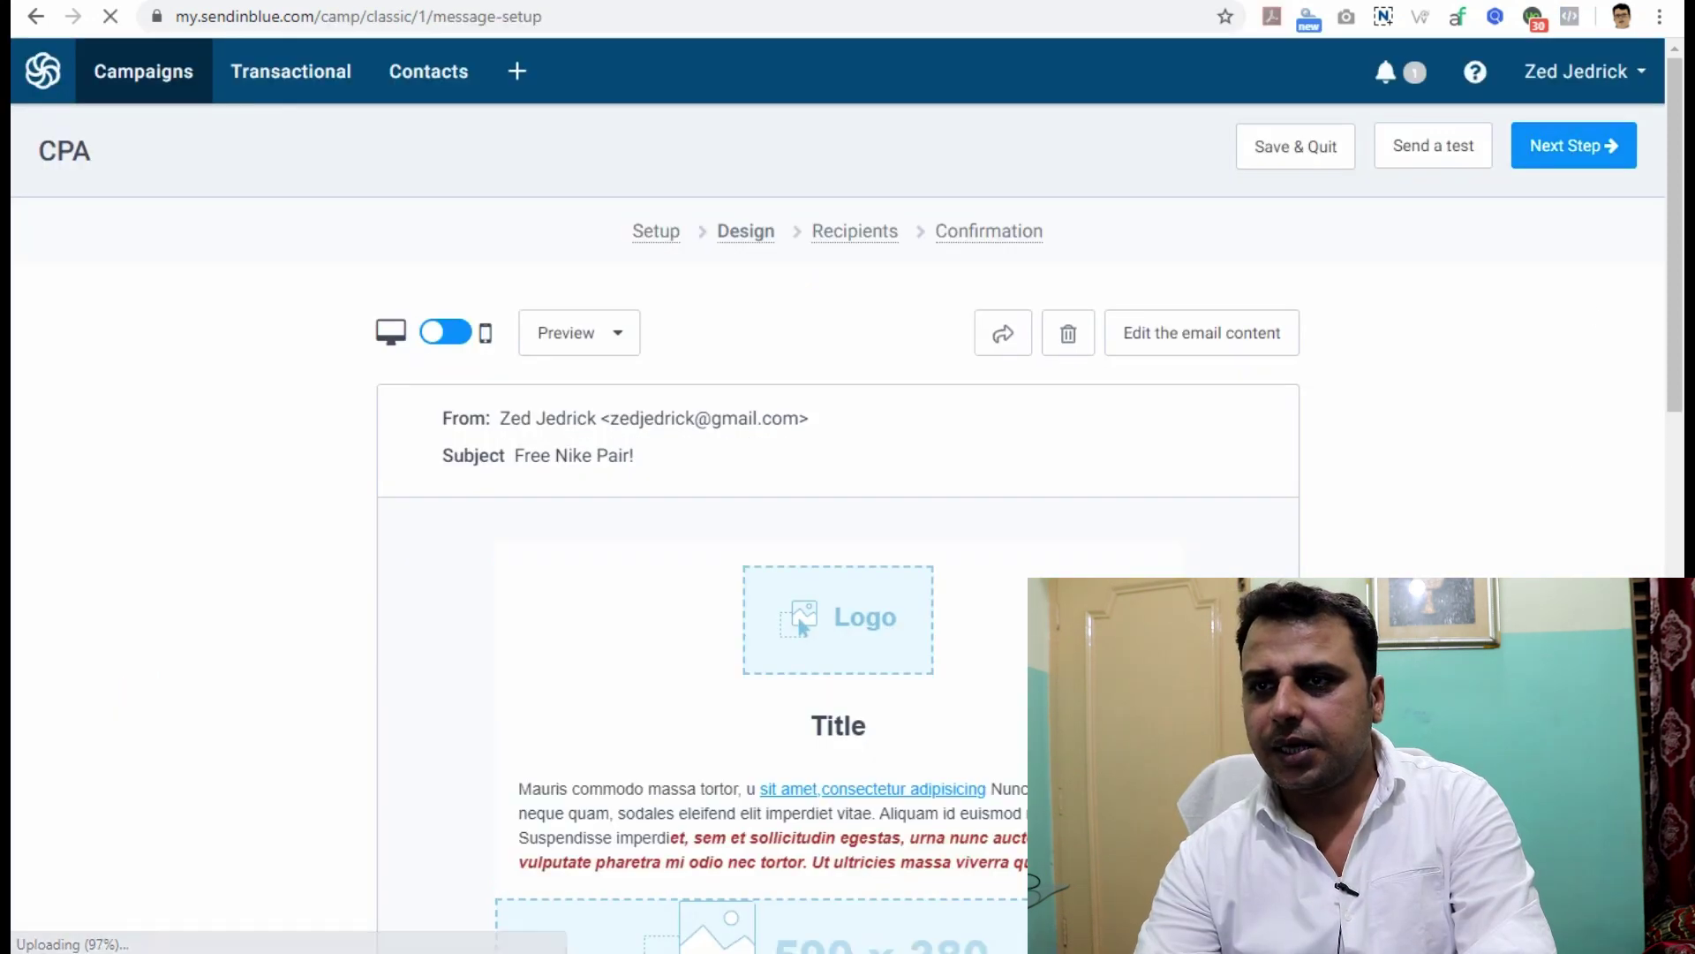
scroll(839, 530, down, 10)
scroll(1491, 284, up, 10)
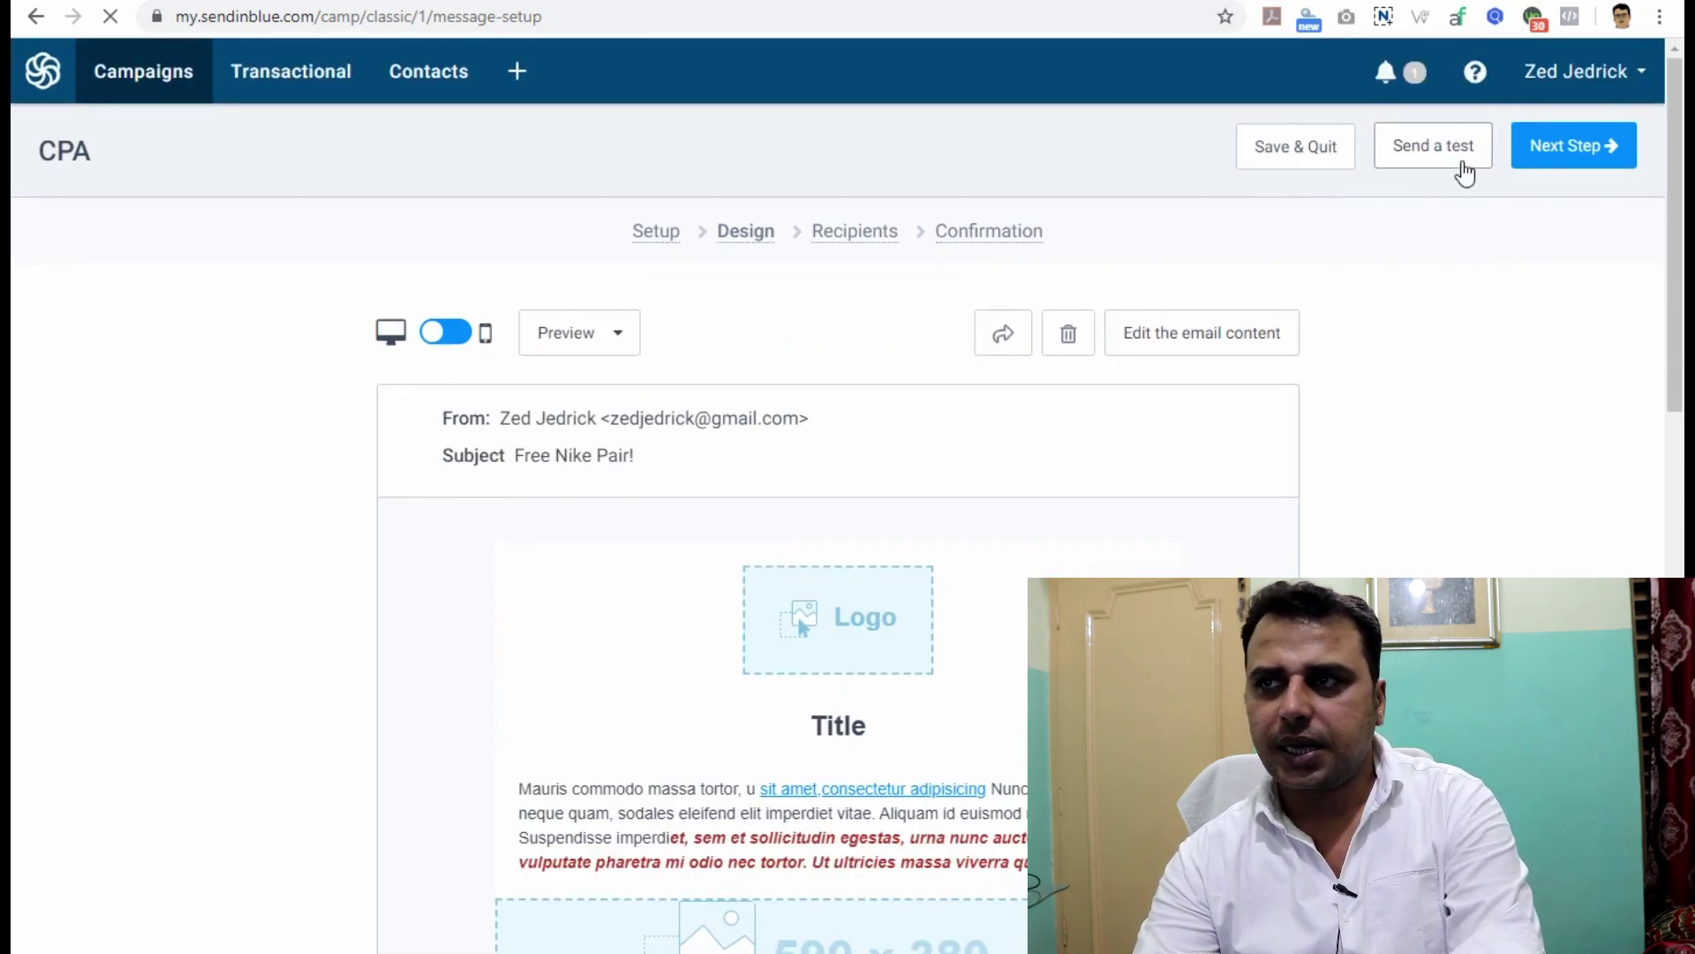
click(1576, 159)
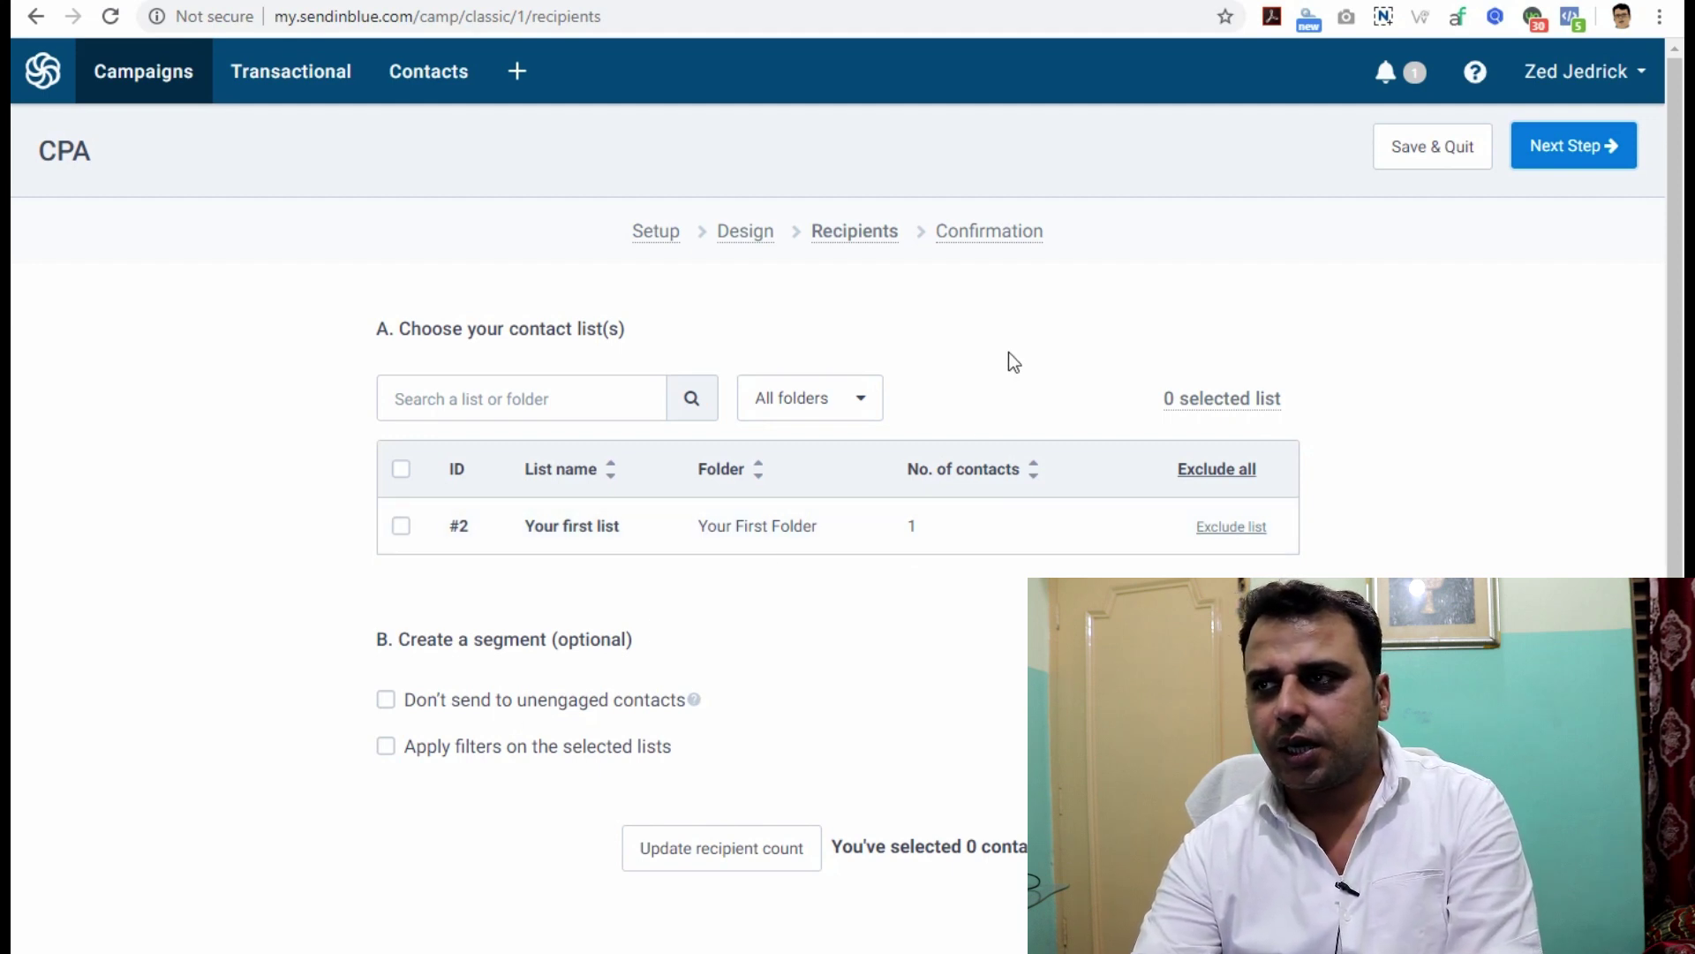
Go to the Sendinblue contacts and start a contact import using the Copy / Paste method.
click(434, 79)
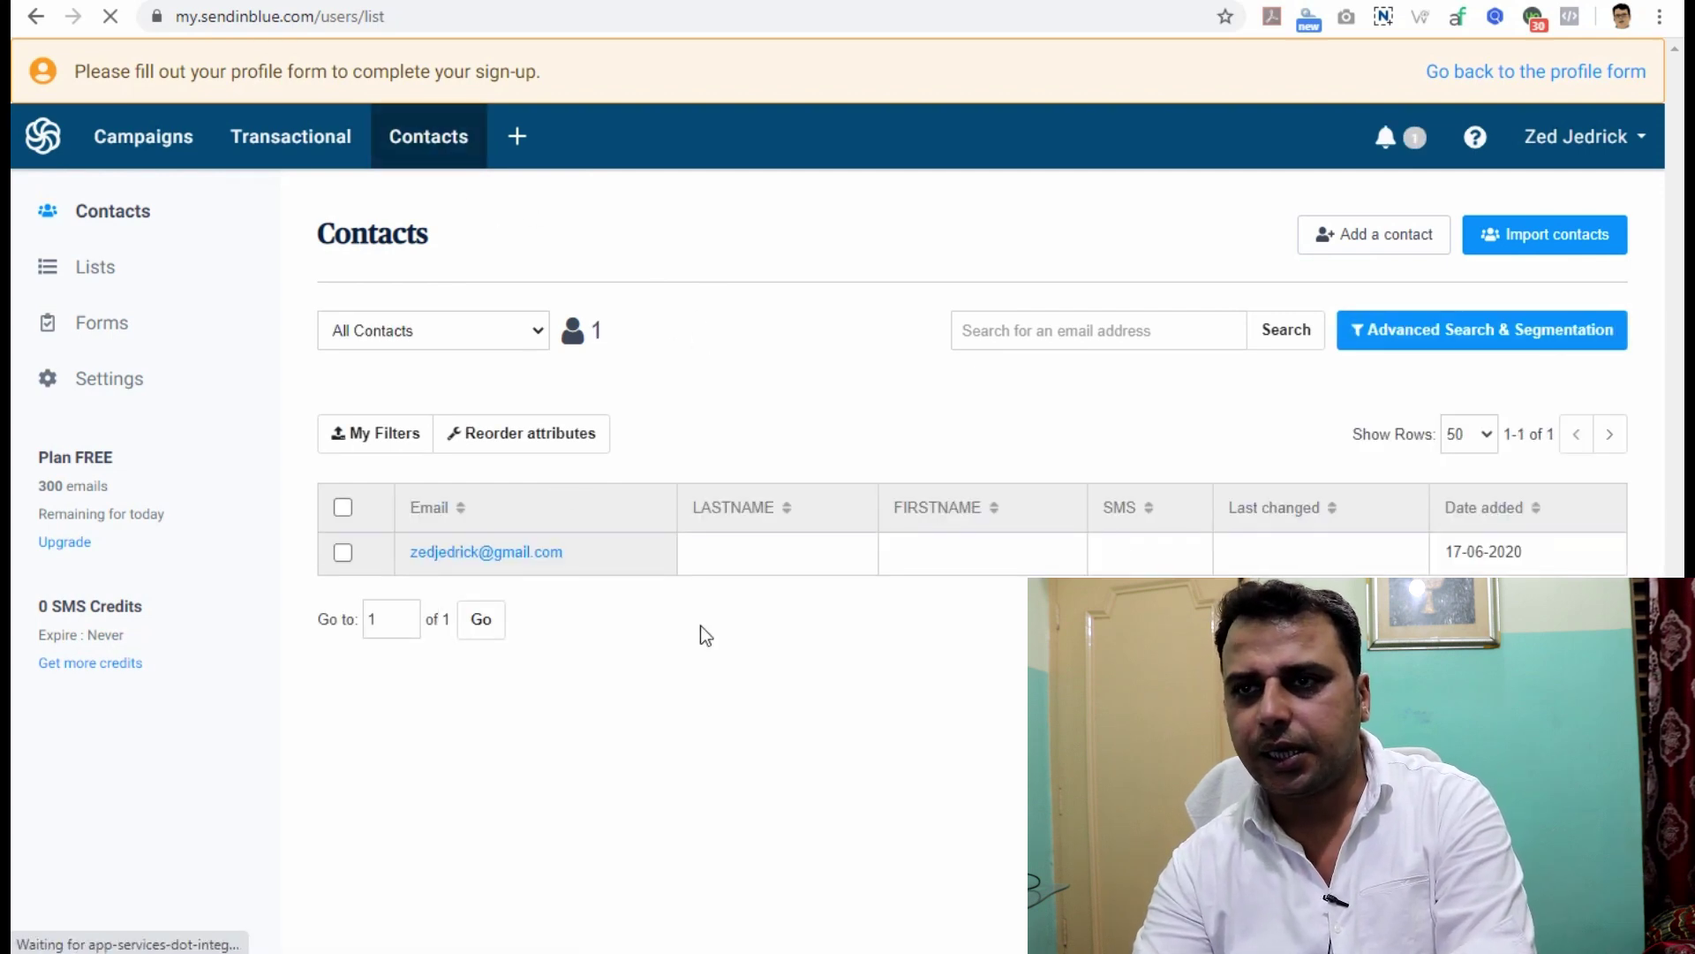
click(1545, 257)
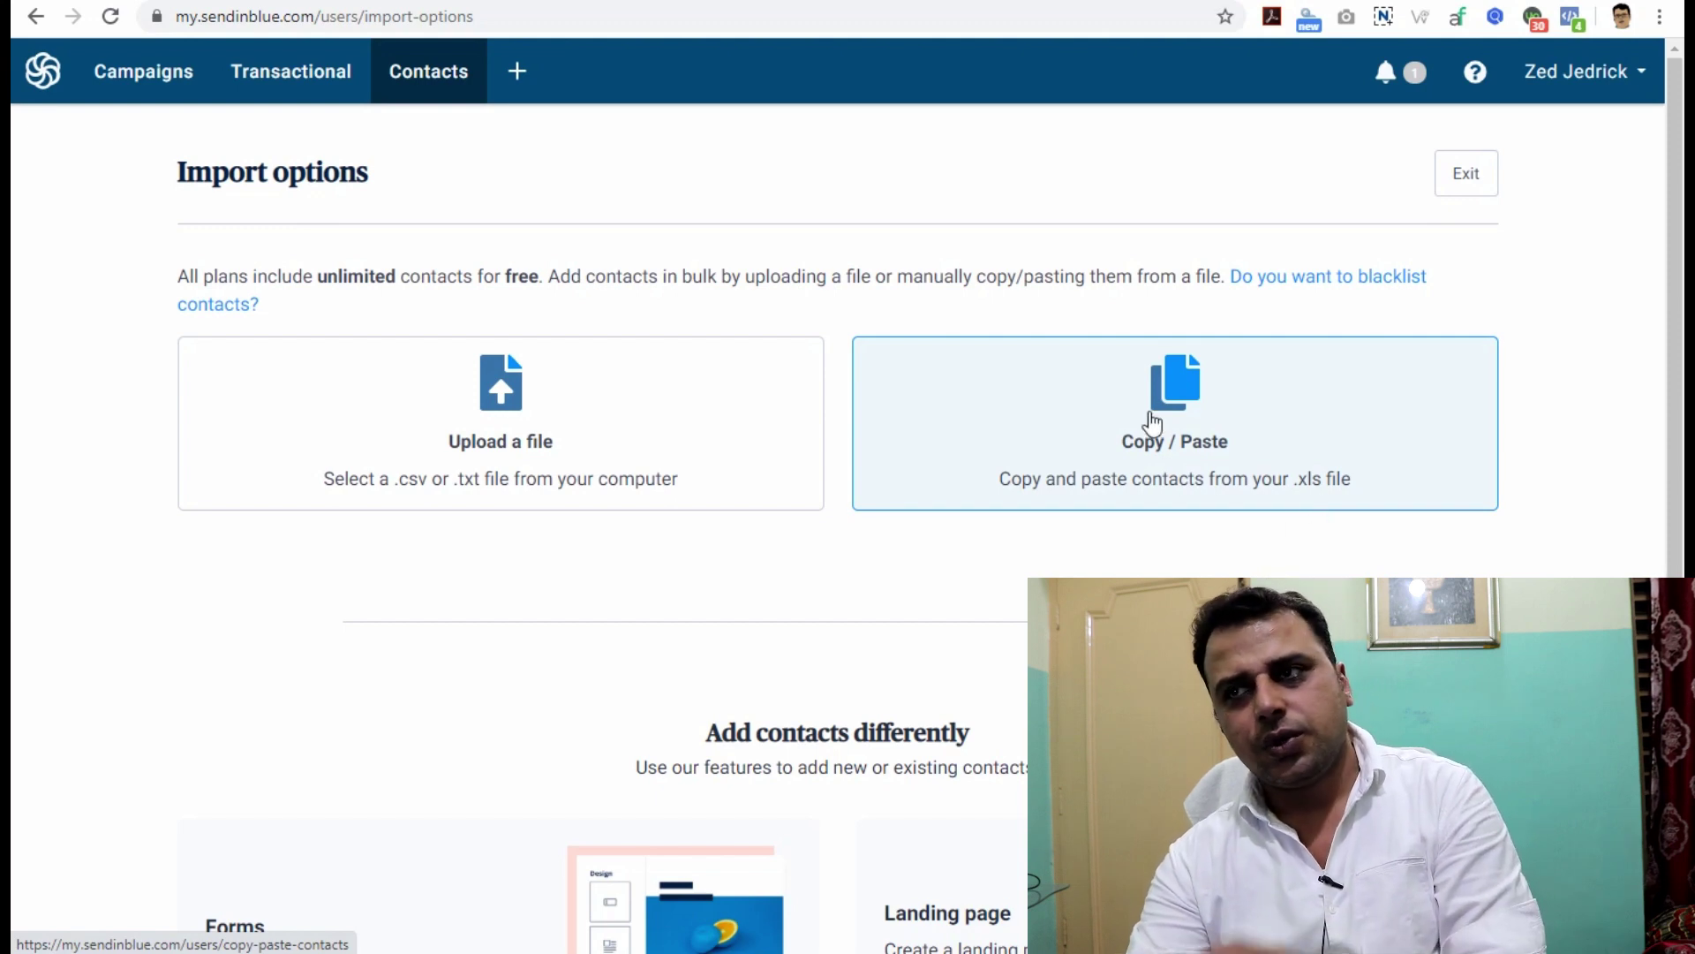
click(1173, 442)
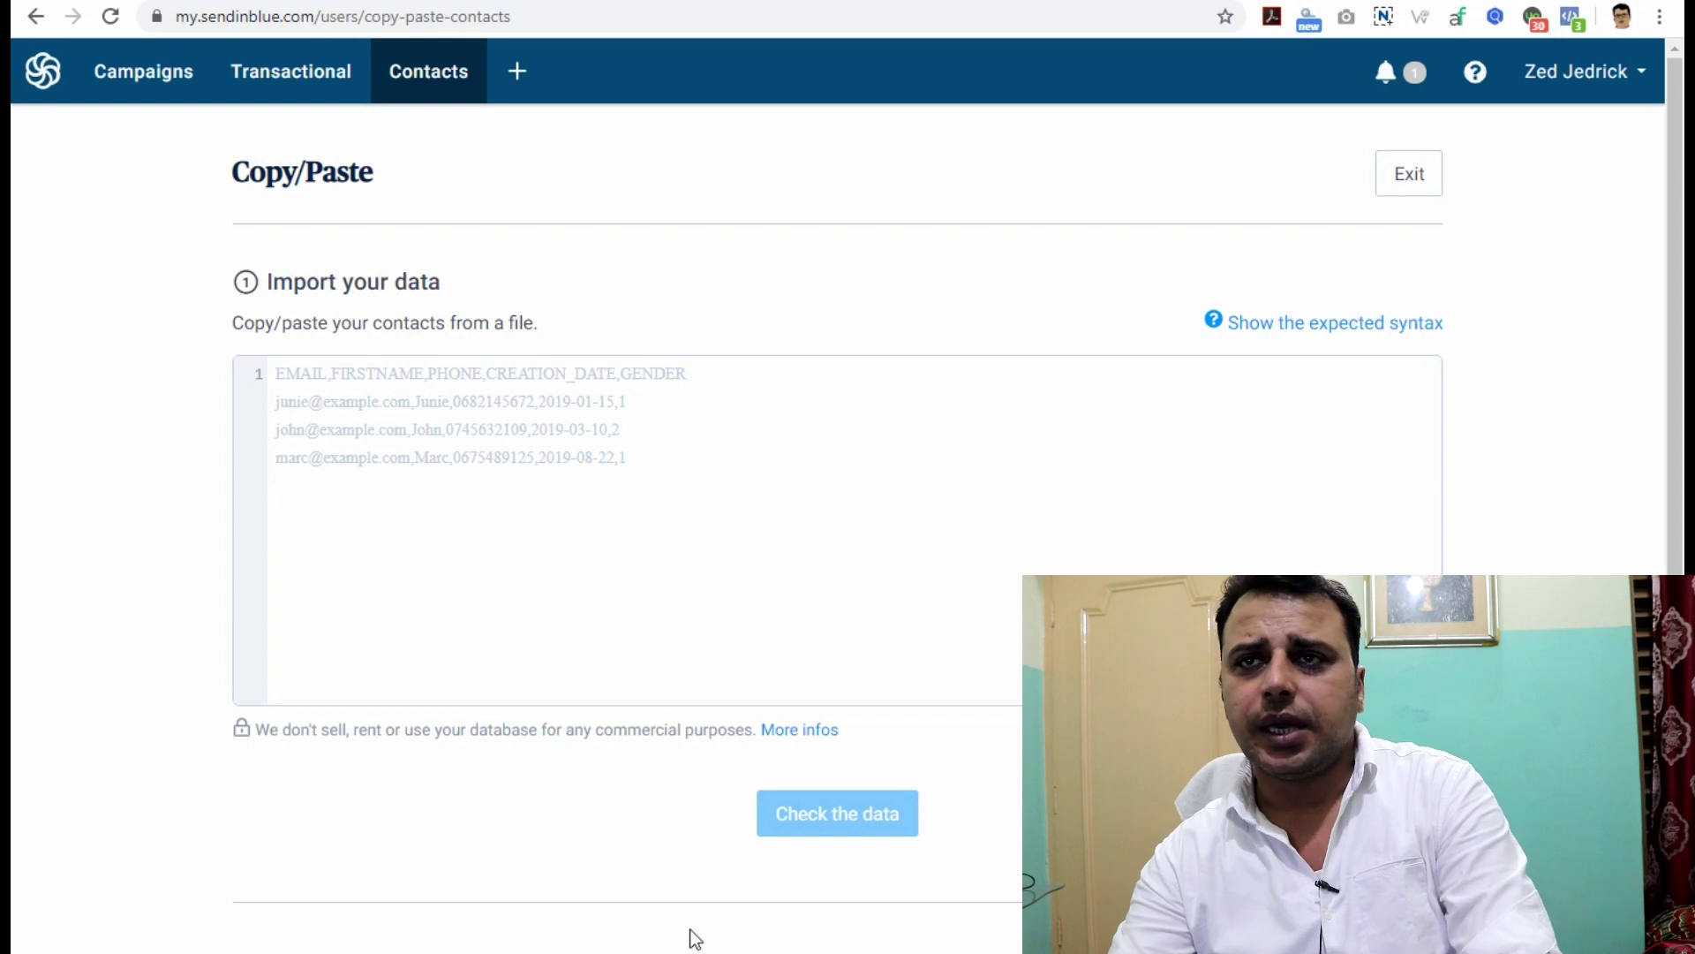
Open the leads spreadsheet from the My Lead Gen folder on Local Disk (G:) in Excel.
key(super+e)
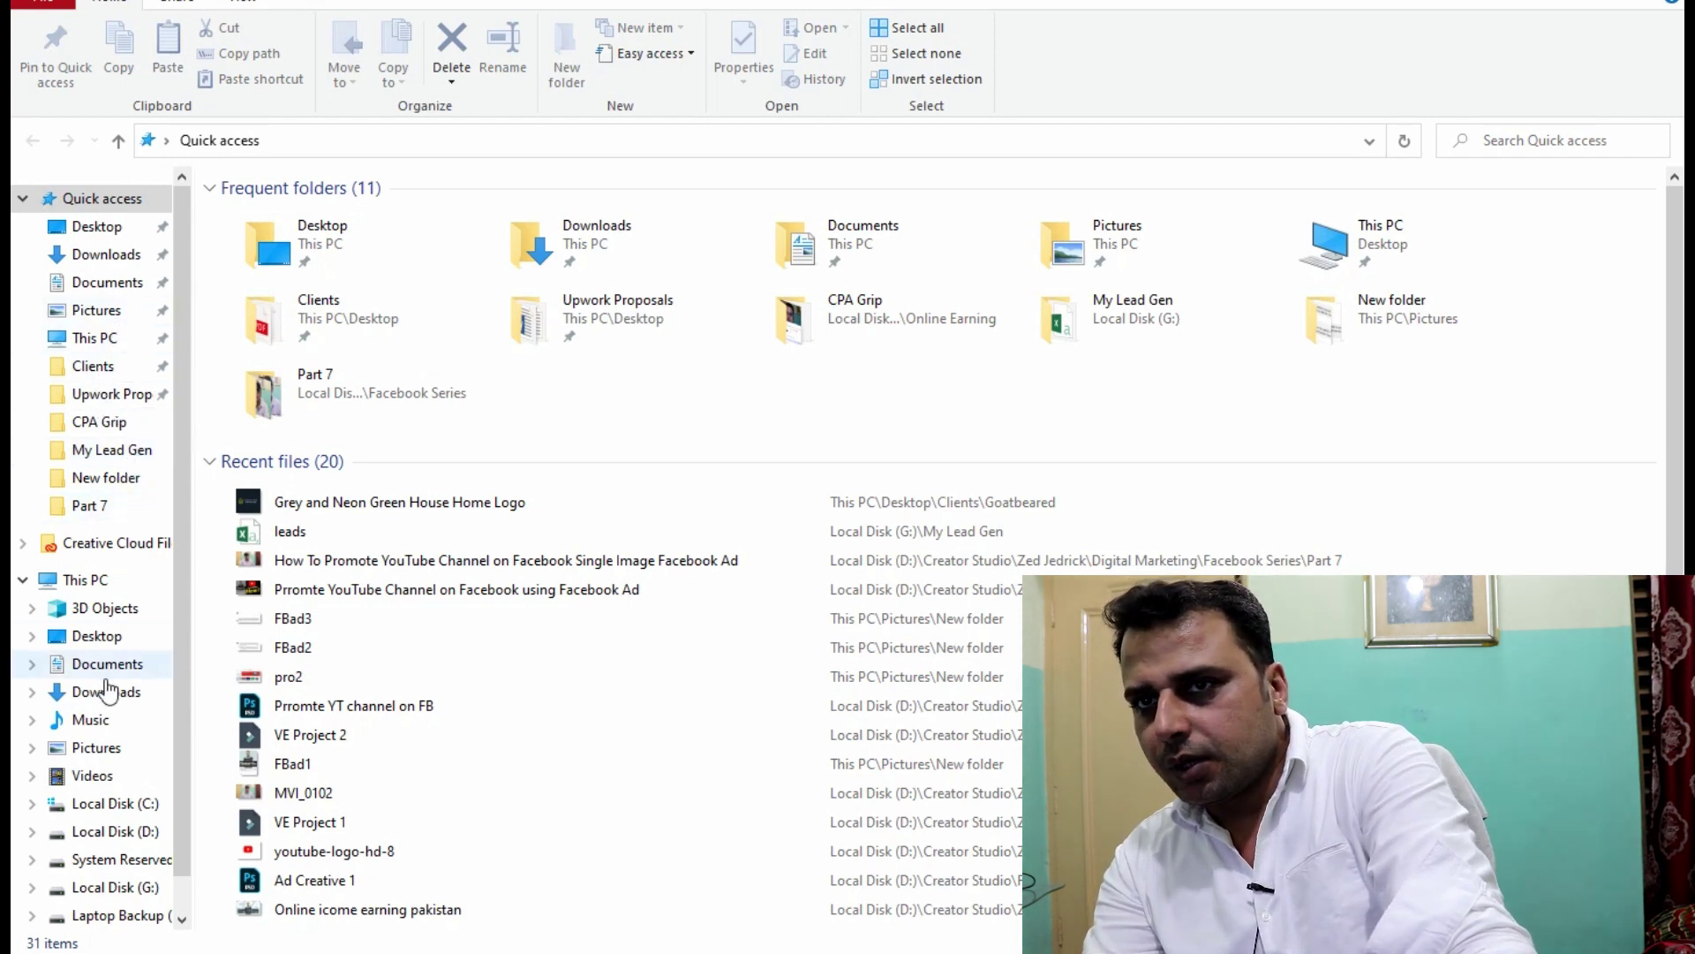
click(111, 887)
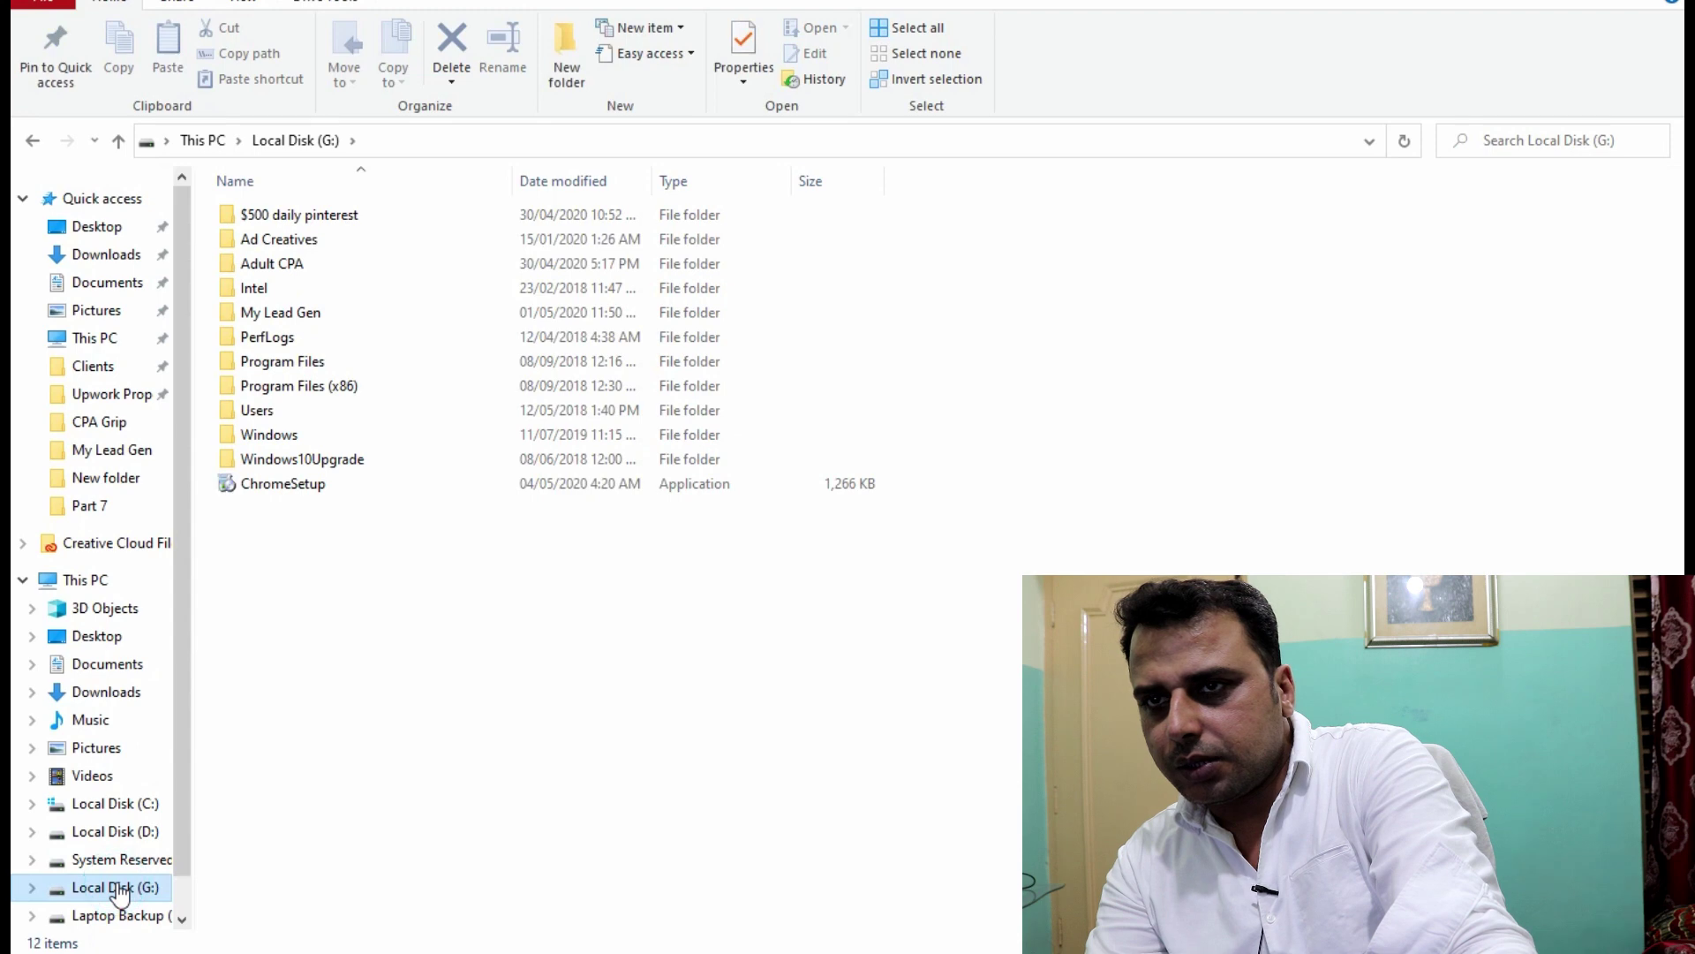
double_click(299, 319)
double_click(248, 215)
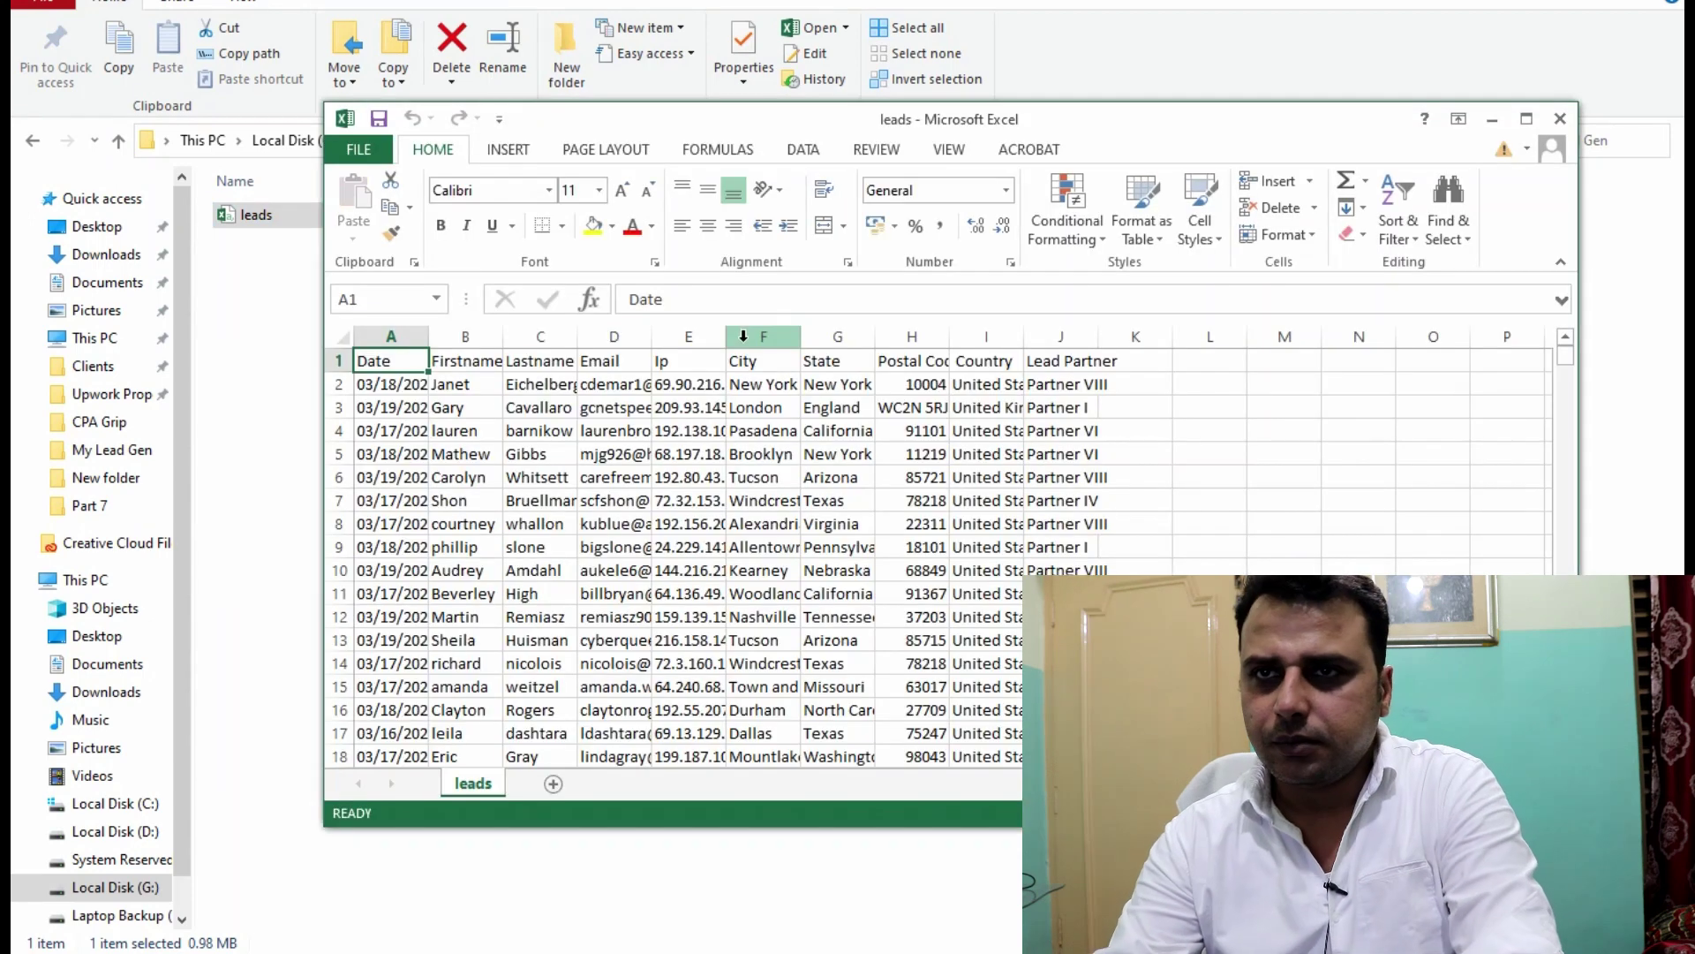
Fit the Email column's width to its contents and select the email addresses in cells D2 to D31.
double_click(652, 337)
click(718, 386)
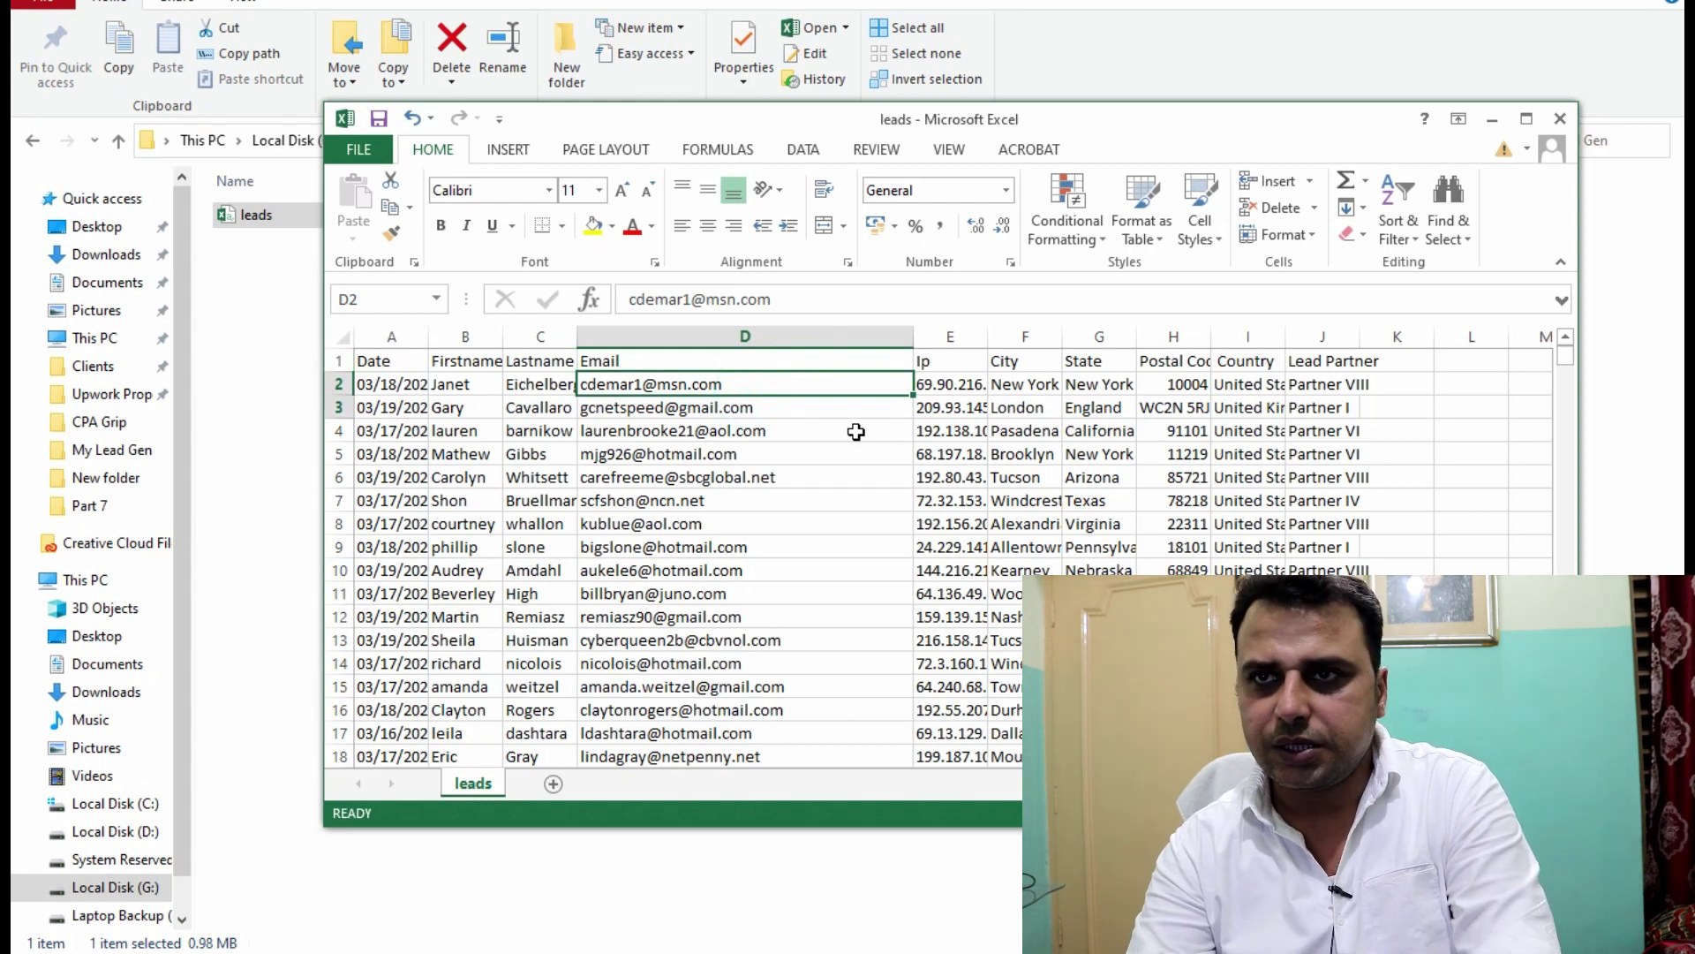
key(shift+Down)
key(shift+Down)
key(shift+Down)
key(shift+Down)
key(shift+Down)
key(shift+Down)
key(shift+Down)
key(shift+Down)
key(shift+Down)
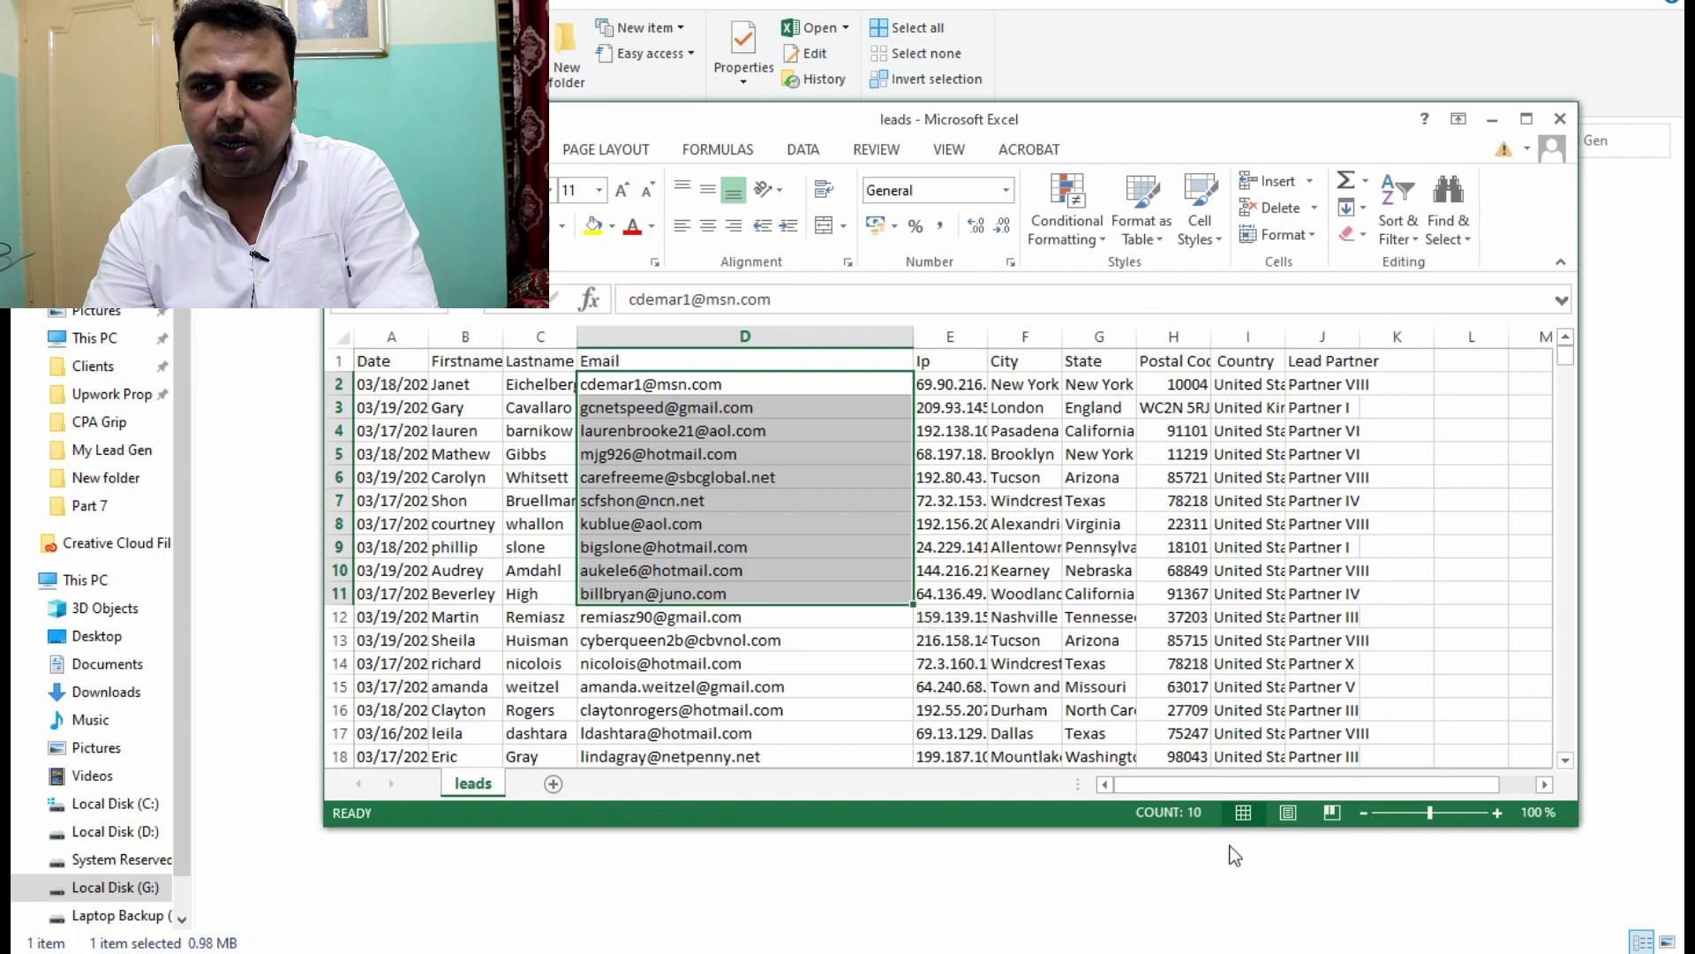
key(shift+Down)
key(shift+Down)
key(shift+Down)
key(shift+Down)
key(shift+Down)
key(shift+Down)
key(shift+Down)
key(shift+Down)
key(shift+Down)
key(shift+Down)
key(shift+Down)
key(shift+Down)
key(shift+Down)
key(shift+Down)
key(shift+Down)
key(shift+Down)
key(shift+Down)
key(shift+Down)
key(shift+Down)
key(shift+Down)
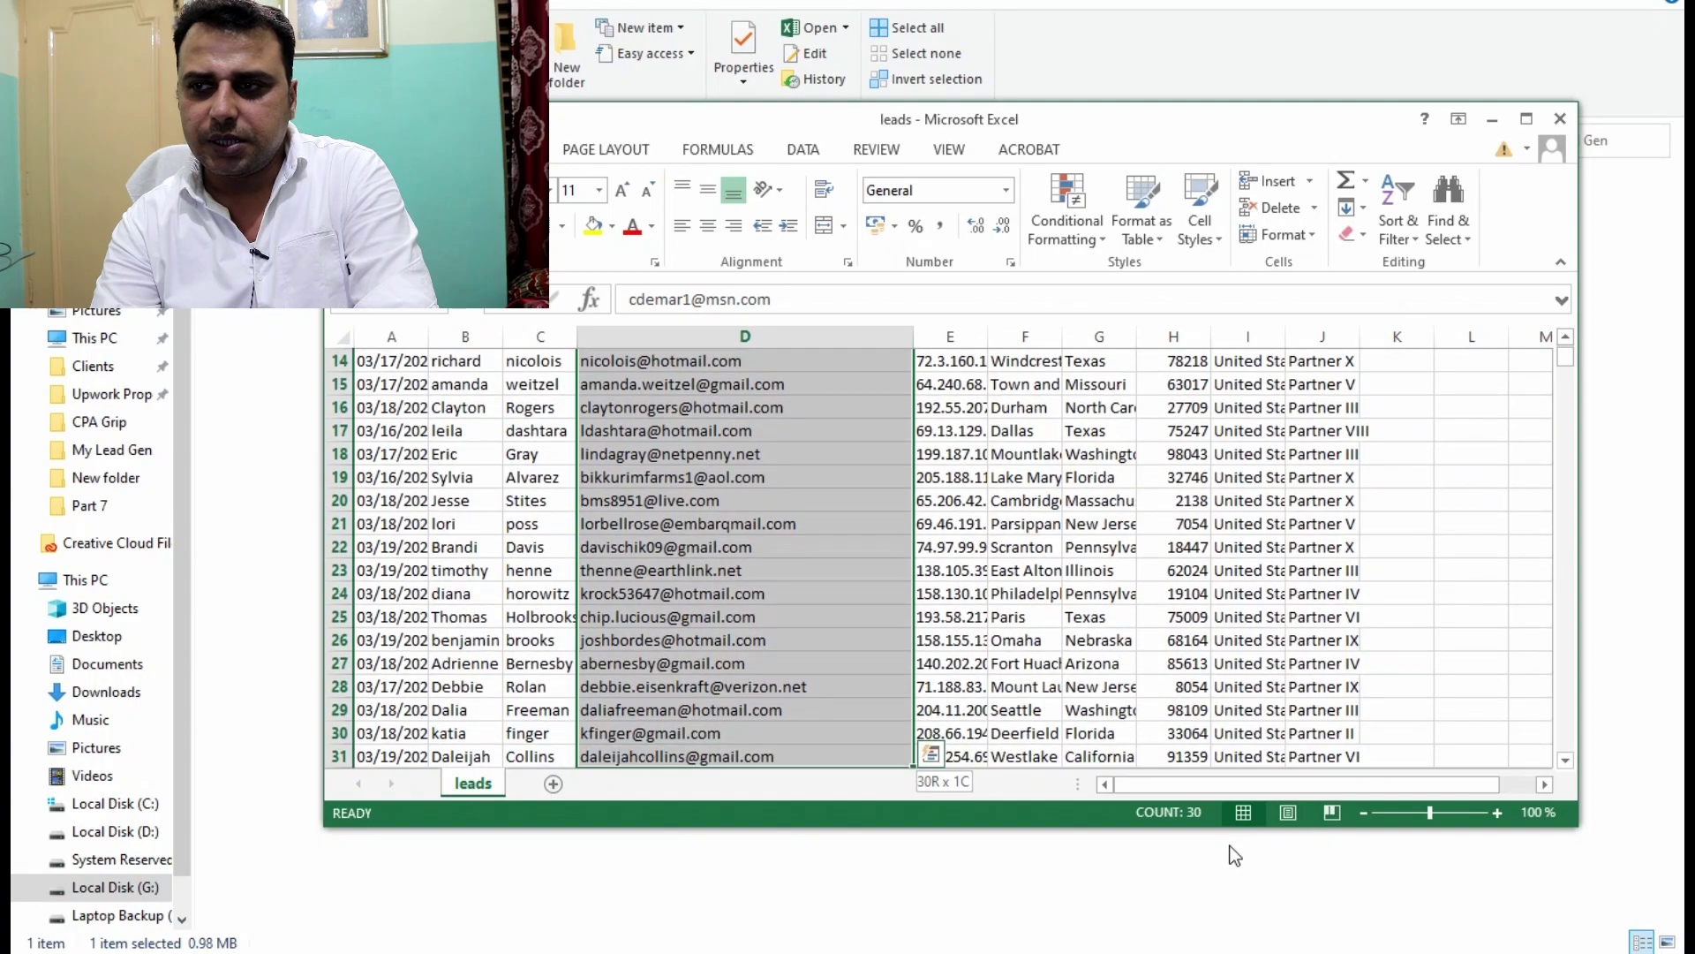
Extend the selection in the Email column to cells D2 through D301 and copy the addresses.
key(shift+Down)
key(shift+Down)
key(shift+Down)
key(shift+Down)
key(shift+Down)
key(shift+Down)
key(shift+Down)
key(shift+Down)
key(shift+Down)
key(shift+Down)
key(shift+Down)
key(shift+Down)
key(shift+Down)
key(shift+Down)
key(shift+Down)
key(shift+Down)
key(shift+Down)
key(shift+Down)
key(shift+Down)
key(shift+Down)
key(shift+Down)
key(shift+Down)
key(shift+Down)
key(shift+Down)
key(shift+Down)
key(shift+Down)
key(shift+Down)
key(shift+Down)
key(shift+Down)
key(shift+Down)
key(shift+Down)
key(shift+Down)
key(shift+Down)
key(shift+Down)
key(shift+Down)
key(shift+Down)
key(shift+Down)
key(shift+Down)
key(shift+Down)
key(shift+Down)
key(shift+Down)
key(shift+Down)
key(shift+Down)
key(shift+Down)
key(shift+Down)
key(shift+Down)
key(shift+Down)
key(shift+Down)
key(shift+Down)
key(shift+Down)
key(shift+Down)
key(shift+Down)
key(shift+Down)
key(shift+Down)
key(shift+Down)
key(shift+Down)
key(shift+Down)
key(shift+Down)
key(shift+Down)
key(shift+Down)
key(shift+Down)
key(shift+Down)
key(shift+Down)
key(shift+Down)
key(shift+Down)
key(shift+Down)
key(shift+Down)
key(shift+Down)
key(shift+Down)
key(shift+Down)
key(shift+Down)
key(shift+Down)
key(shift+Down)
key(shift+Down)
key(shift+Down)
key(shift+Down)
key(shift+Down)
key(shift+Down)
key(shift+Down)
key(shift+Down)
key(shift+Down)
key(shift+Down)
key(shift+Down)
key(shift+Down)
key(shift+Down)
key(shift+Down)
key(shift+Down)
key(shift+Down)
key(shift+Down)
key(shift+Down)
key(shift+Down)
key(shift+Down)
key(shift+Down)
key(shift+Down)
key(shift+Down)
key(shift+Down)
key(shift+Down)
key(shift+Down)
key(shift+Down)
key(shift+Down)
key(shift+Down)
key(shift+Down)
key(shift+Down)
key(shift+Down)
key(shift+Down)
key(shift+Down)
key(shift+Down)
key(shift+Down)
key(shift+Down)
key(shift+Down)
key(shift+Down)
key(shift+Down)
key(shift+Down)
key(shift+Down)
key(shift+Down)
key(shift+Down)
key(shift+Down)
key(shift+Down)
key(shift+Down)
key(shift+Down)
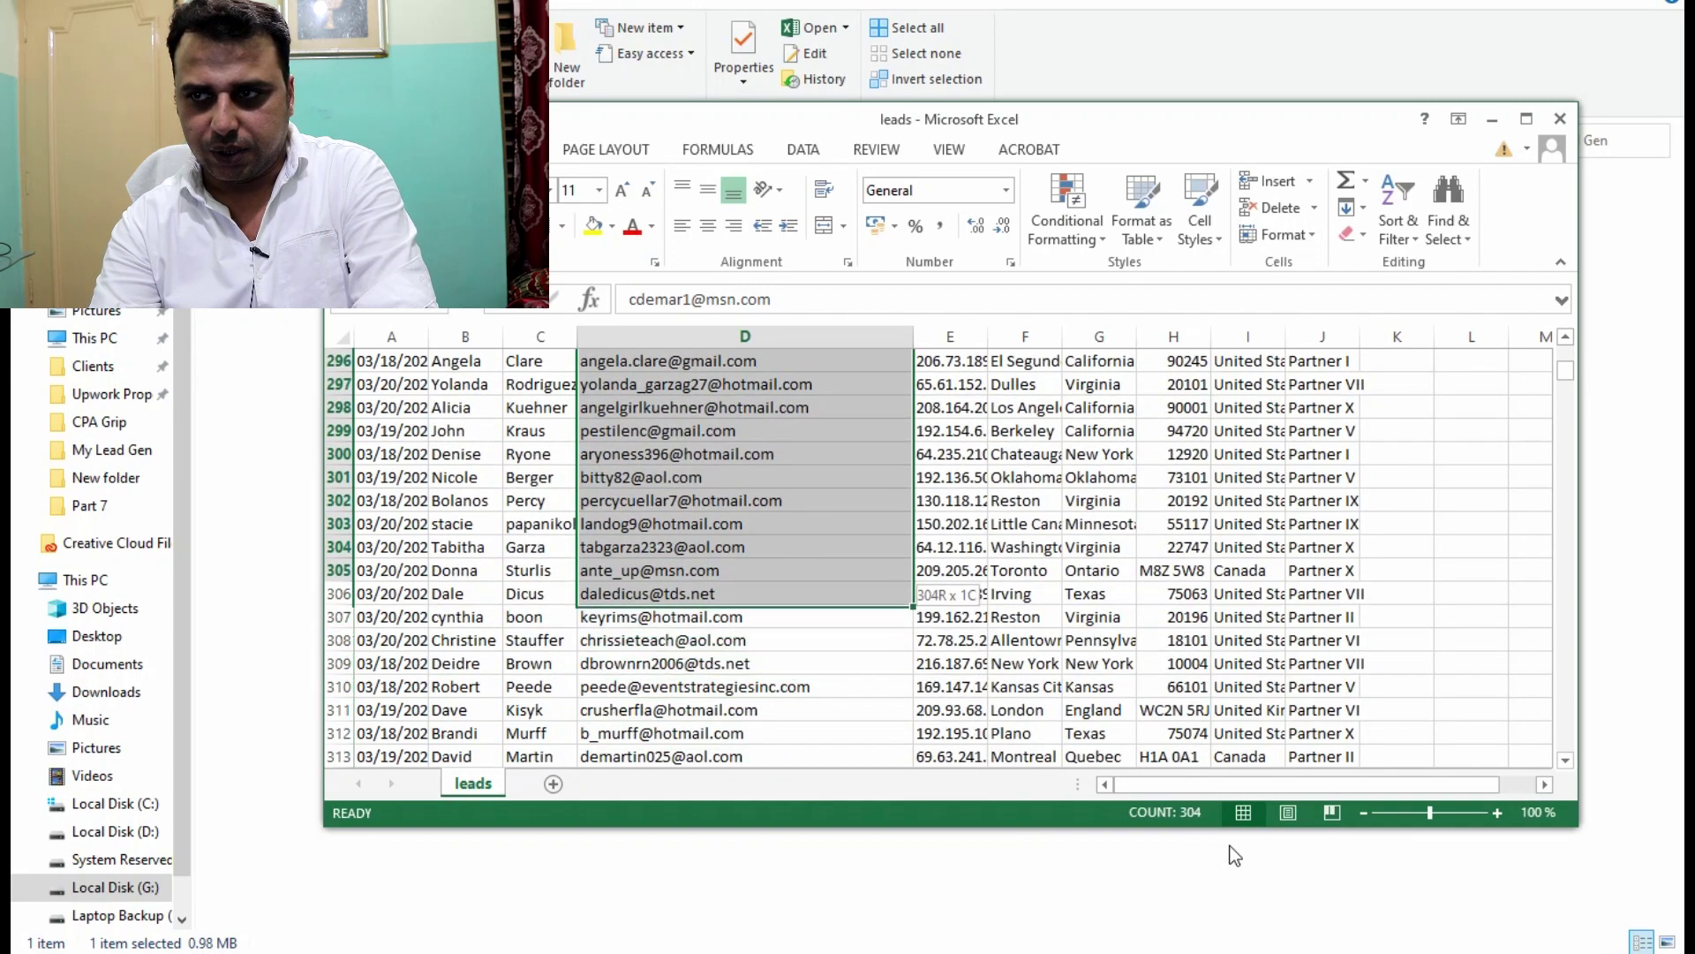
key(shift+Up)
key(shift+Up)
key(shift+Up)
key(shift+Up)
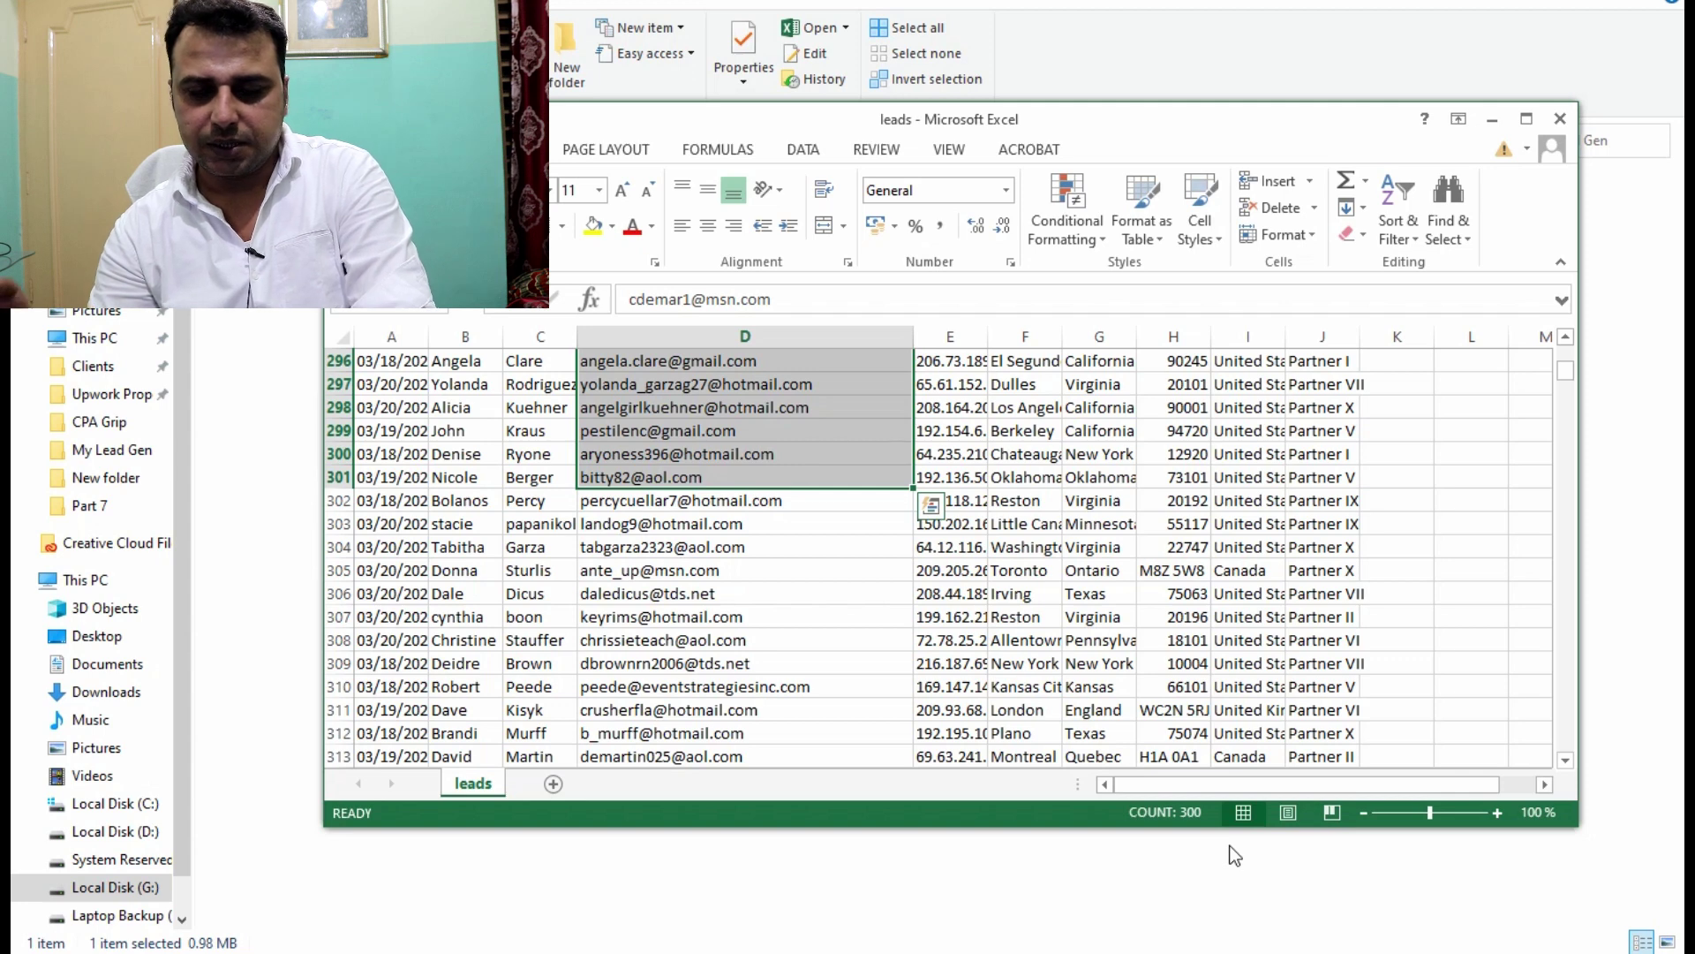
key(ctrl+c)
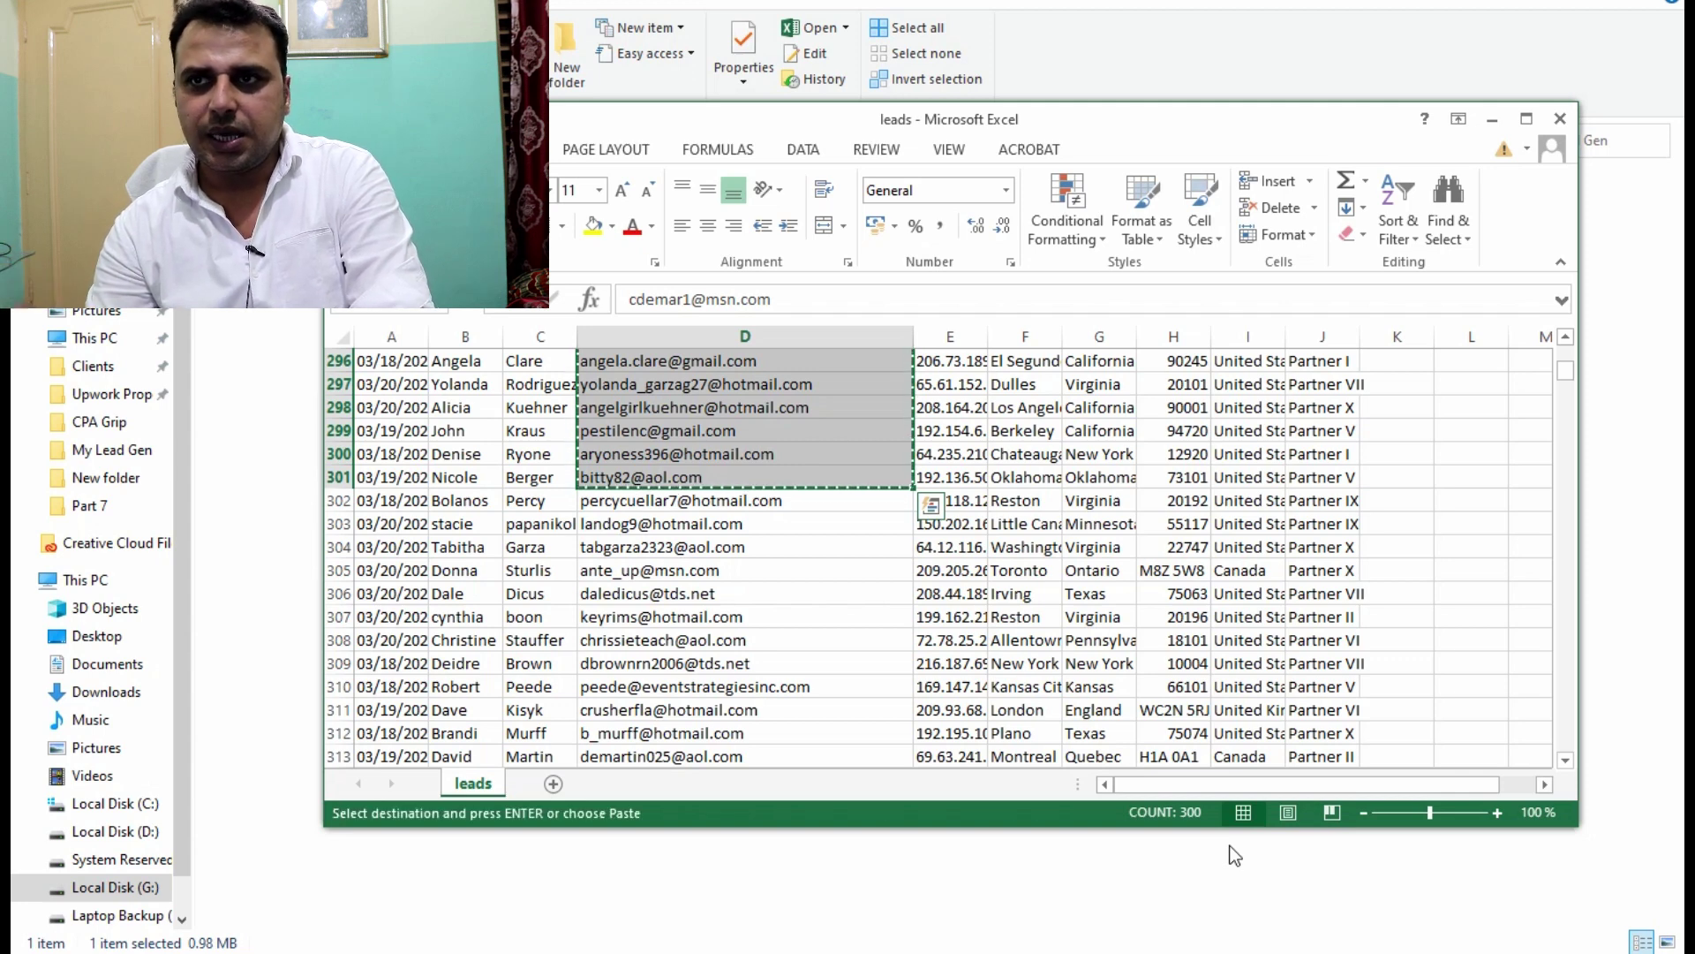
Mark the selected email cells D2 to D301 with a yellow fill.
click(593, 226)
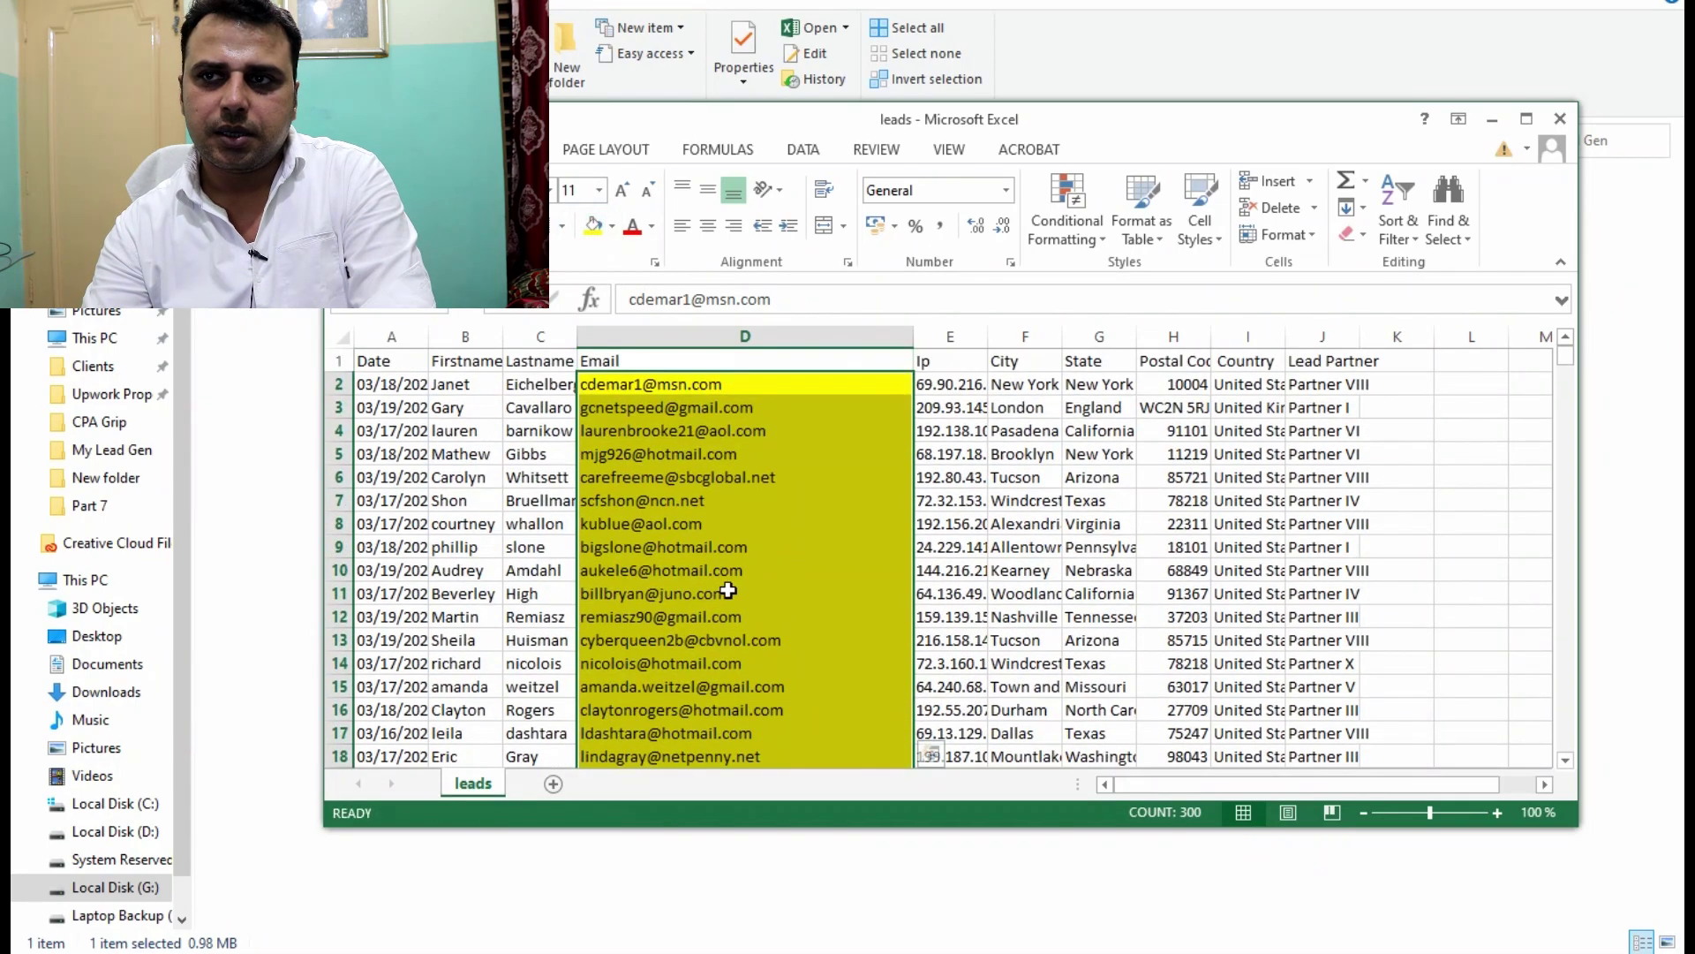
scroll(811, 693, down, 20)
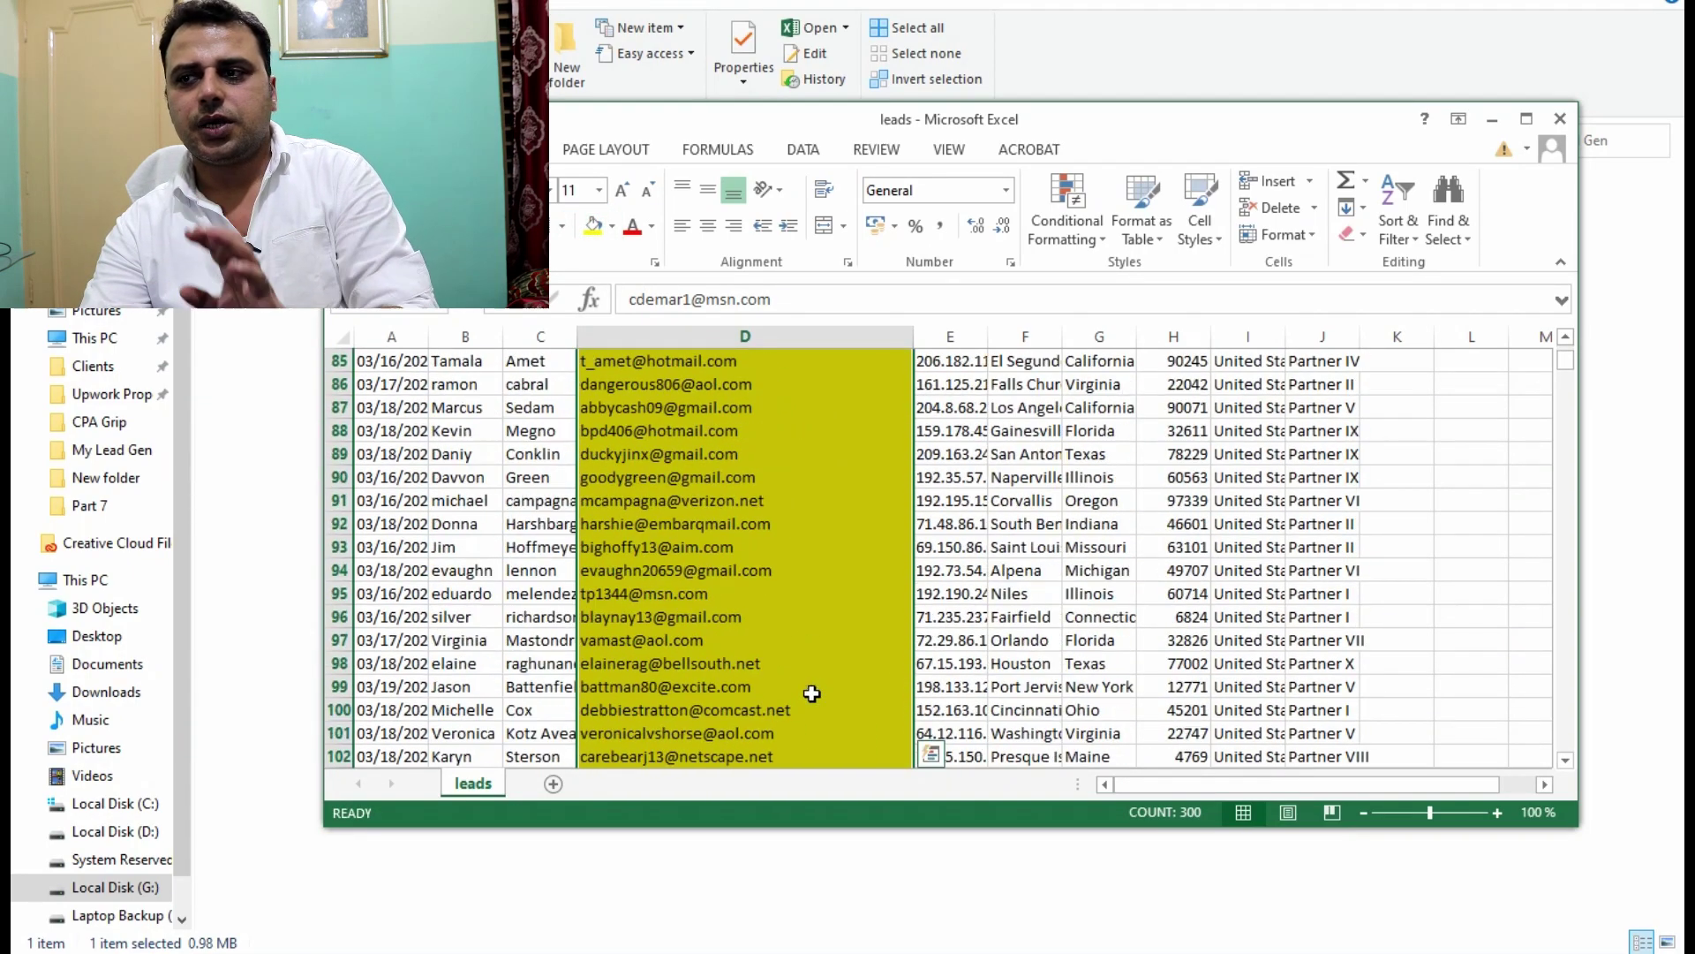
scroll(811, 693, down, 20)
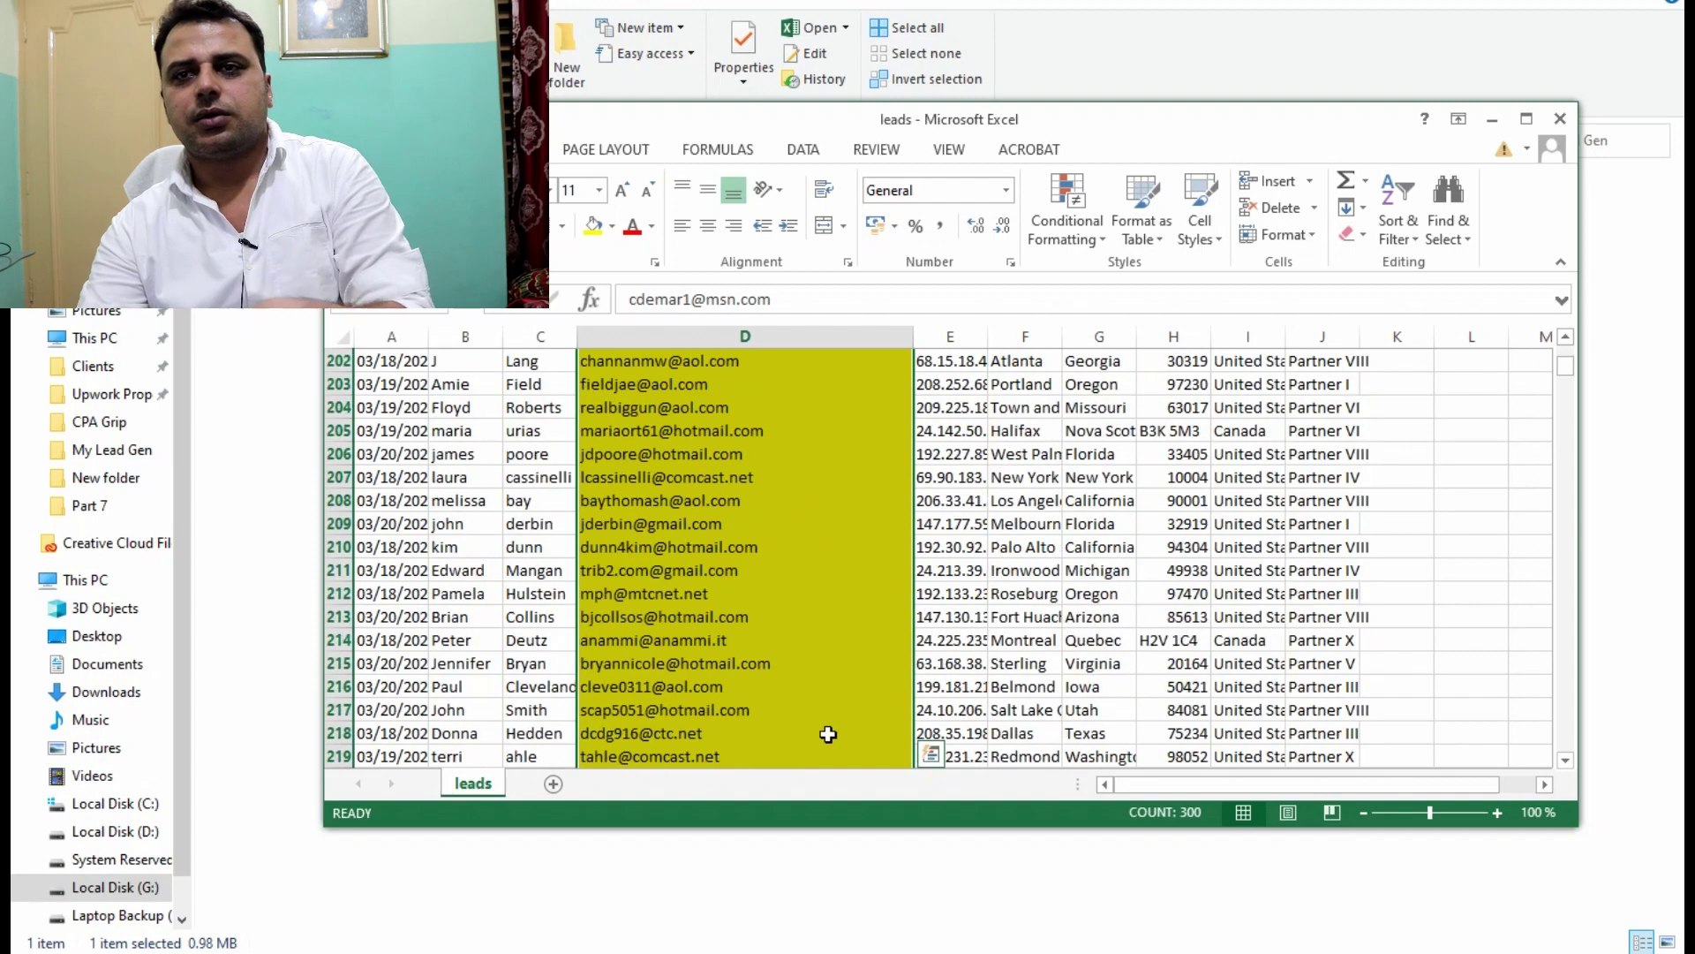
scroll(828, 734, down, 20)
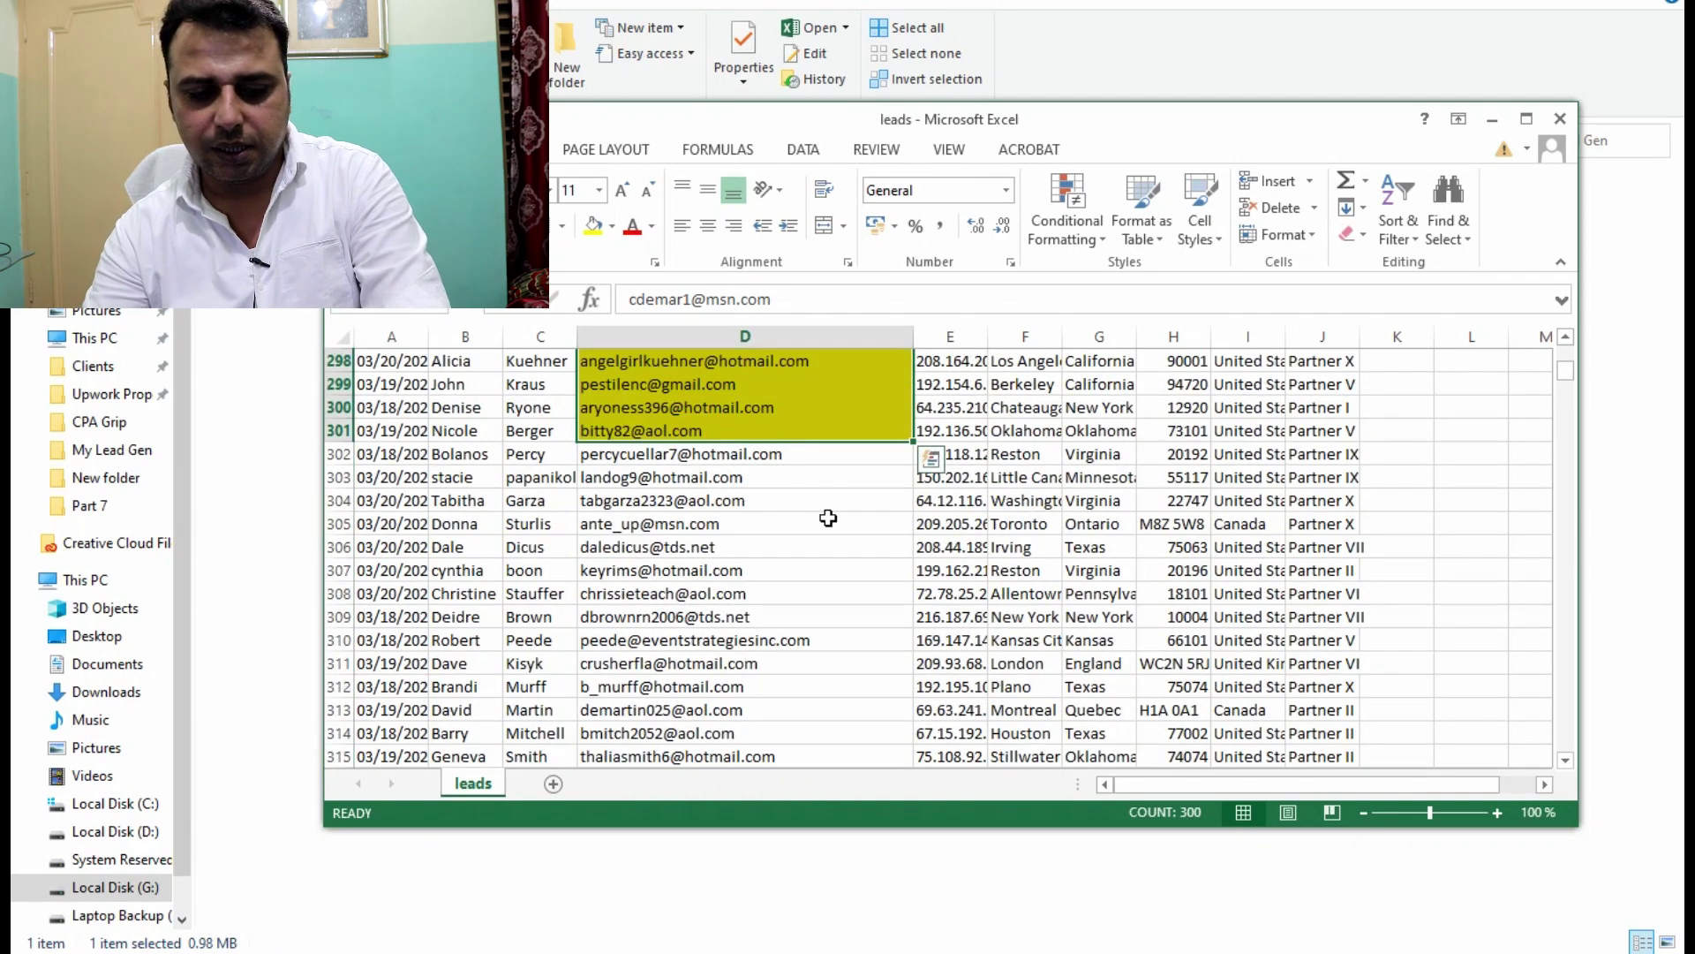
Switch to Sendinblue's Copy/Paste import page and try to paste the email addresses into the data box.
key(alt+Tab)
key(alt+Tab)
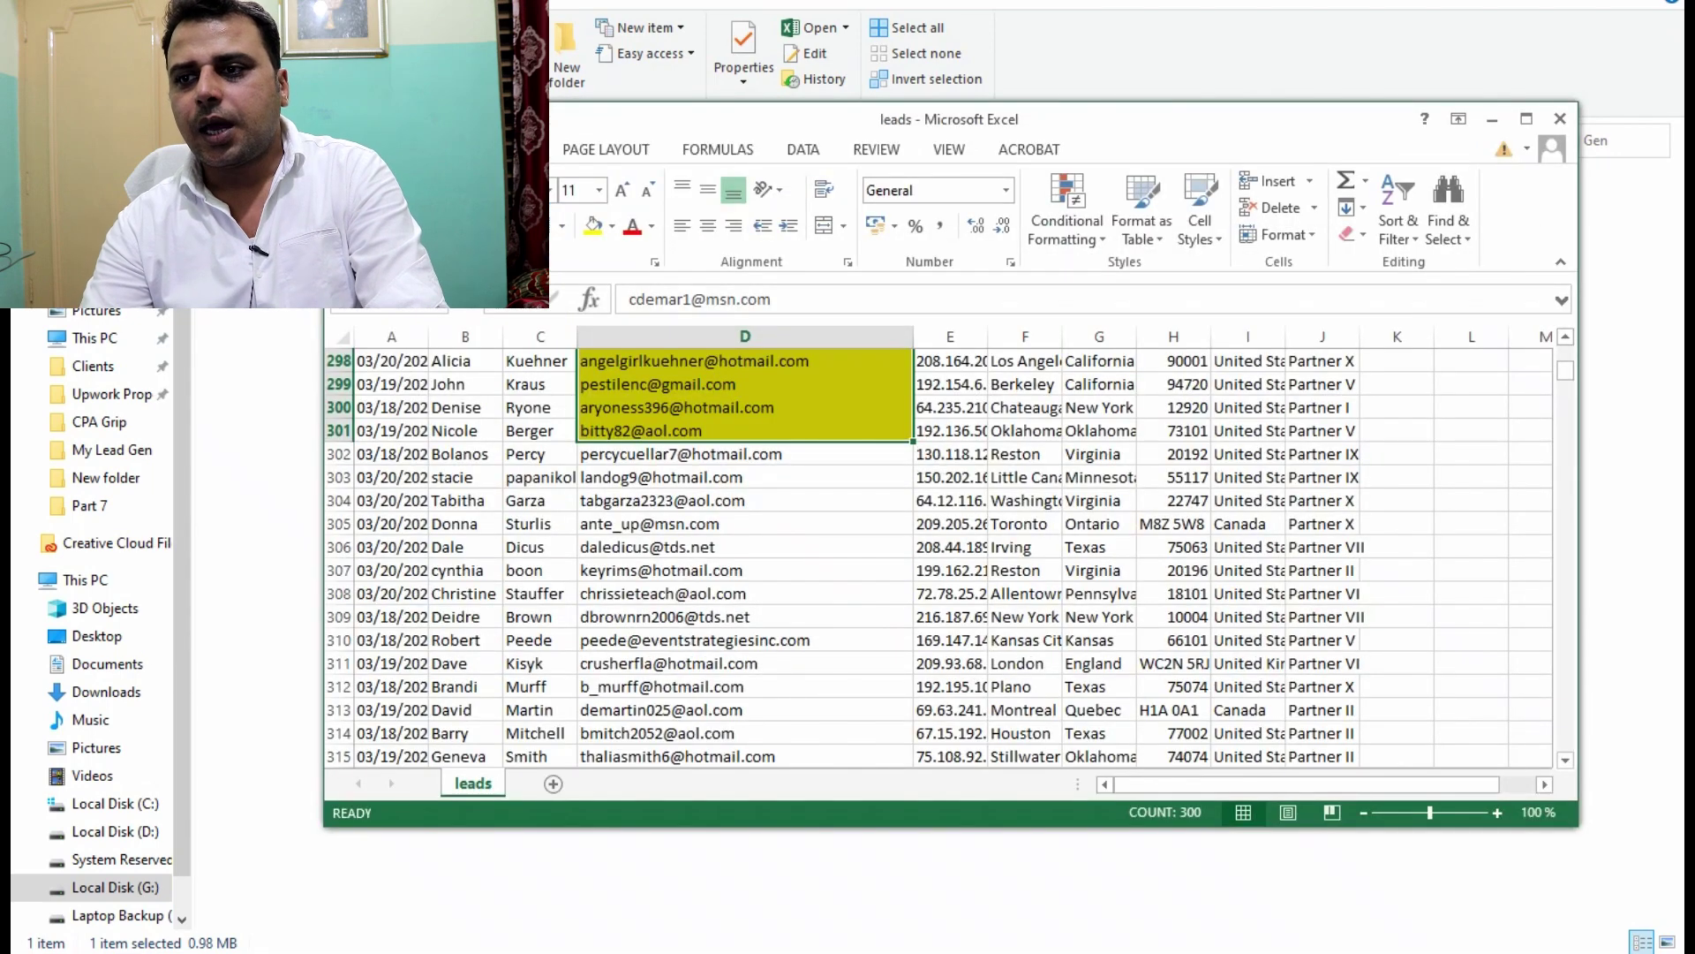
click(945, 894)
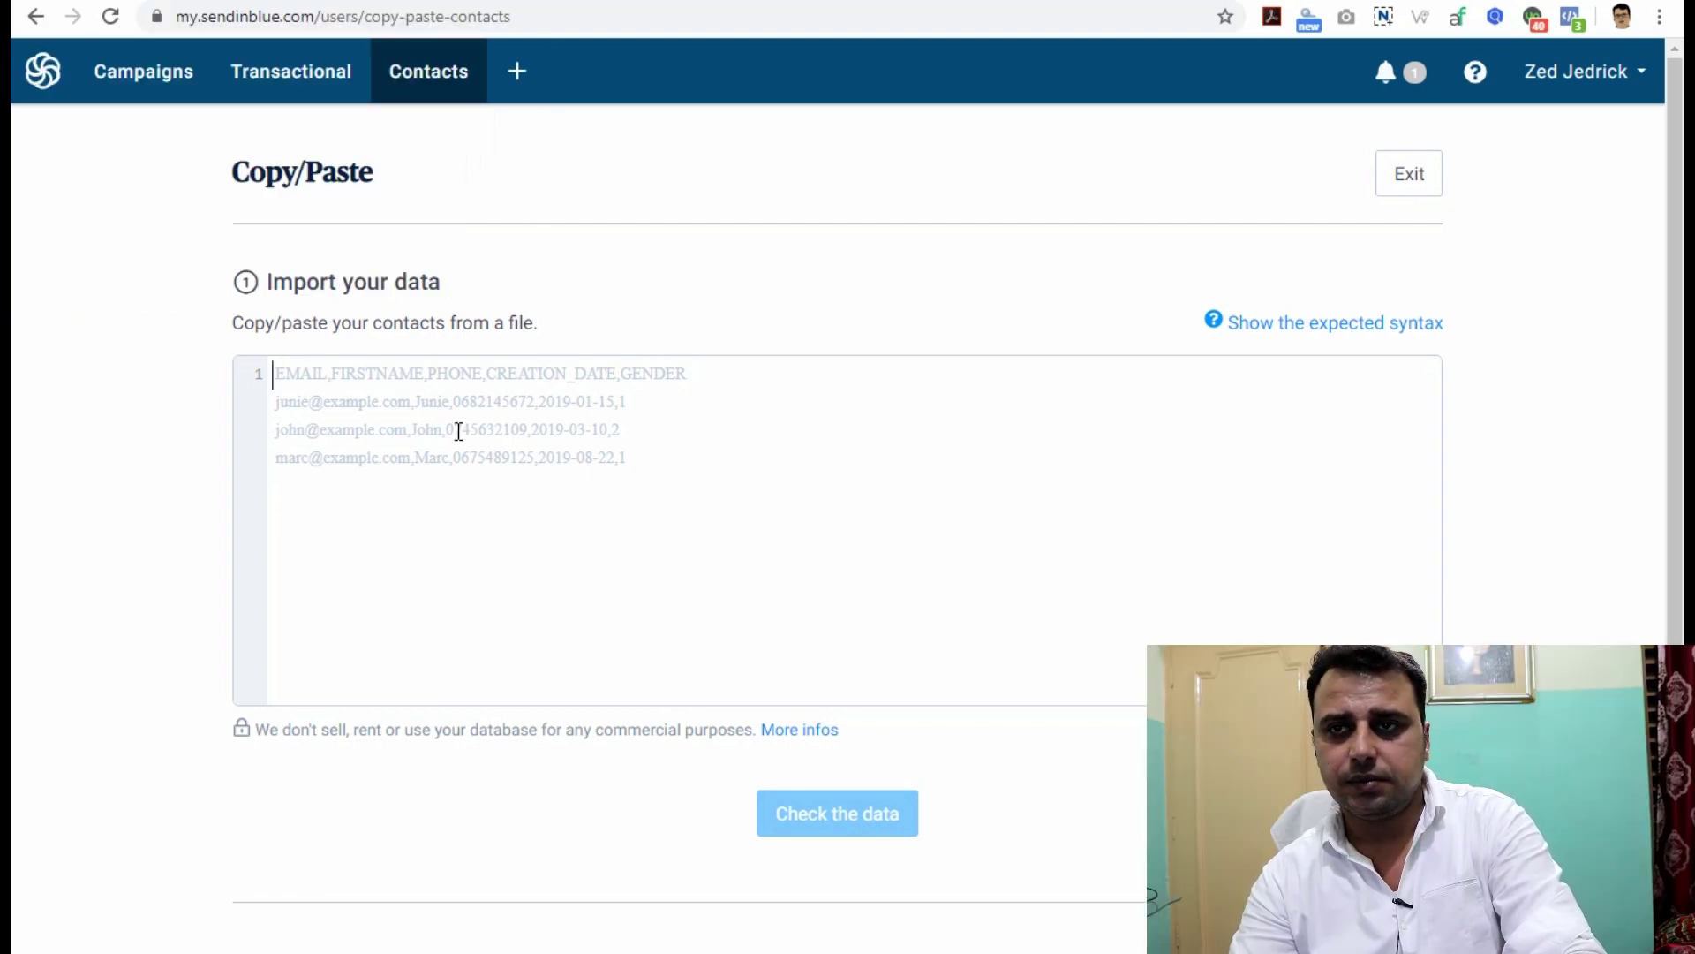
right_click(397, 403)
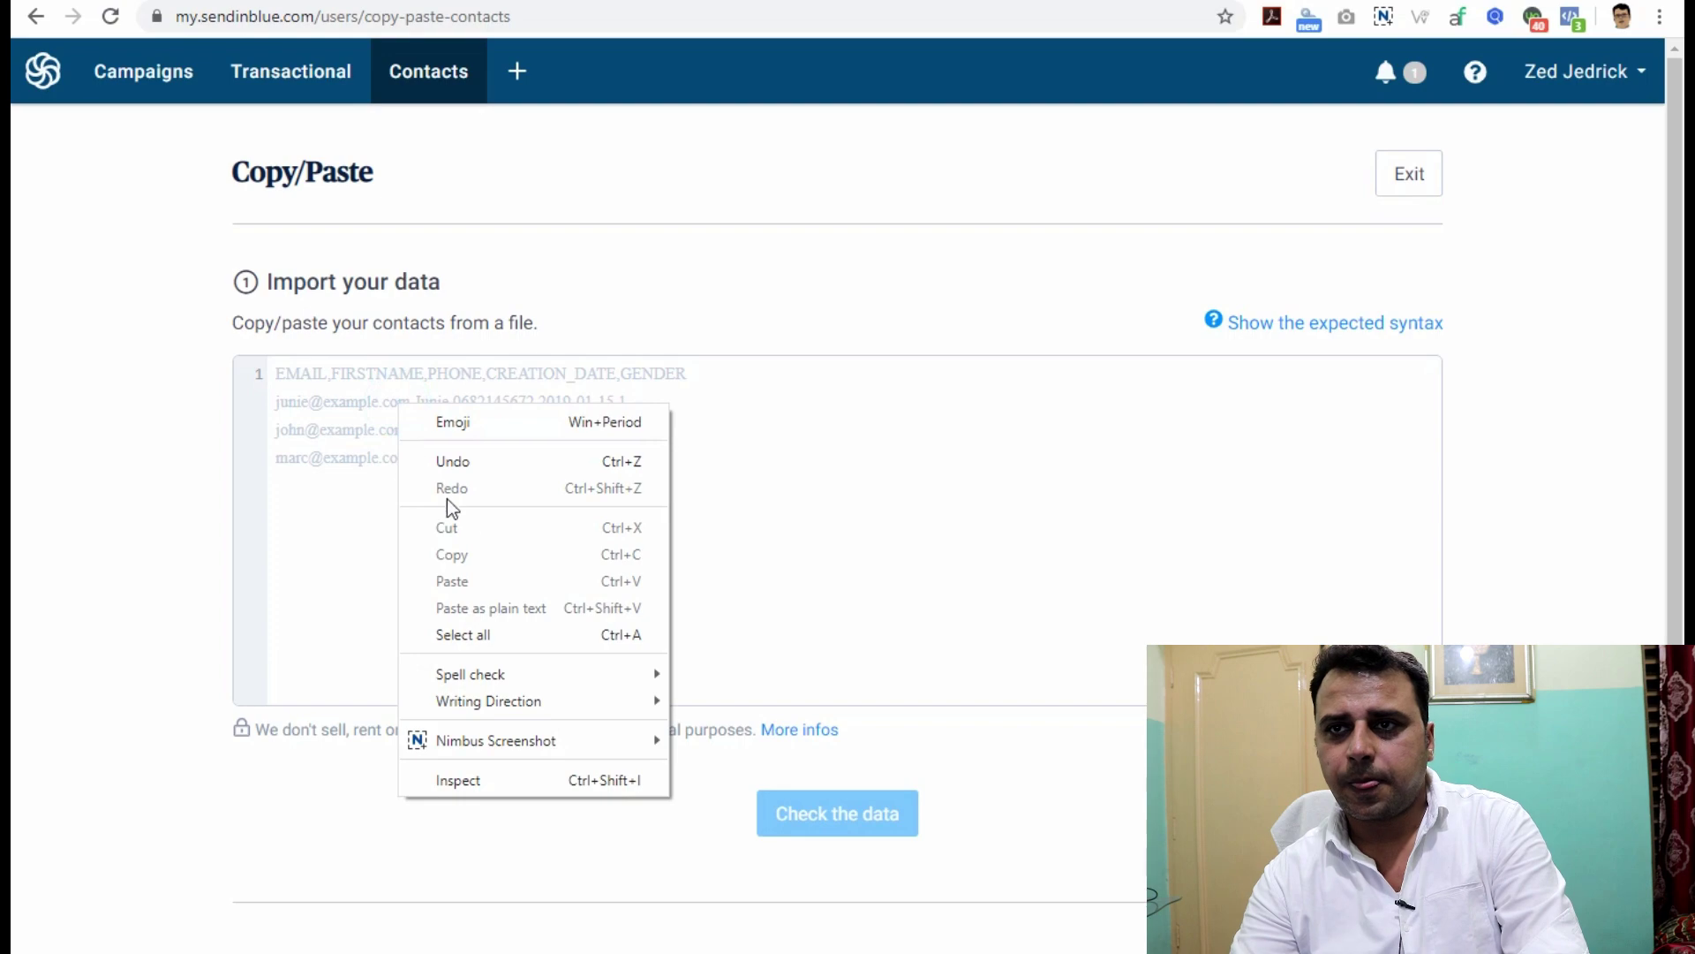
Return to the leads spreadsheet in Excel and copy the yellow-highlighted email addresses again.
key(alt+Tab)
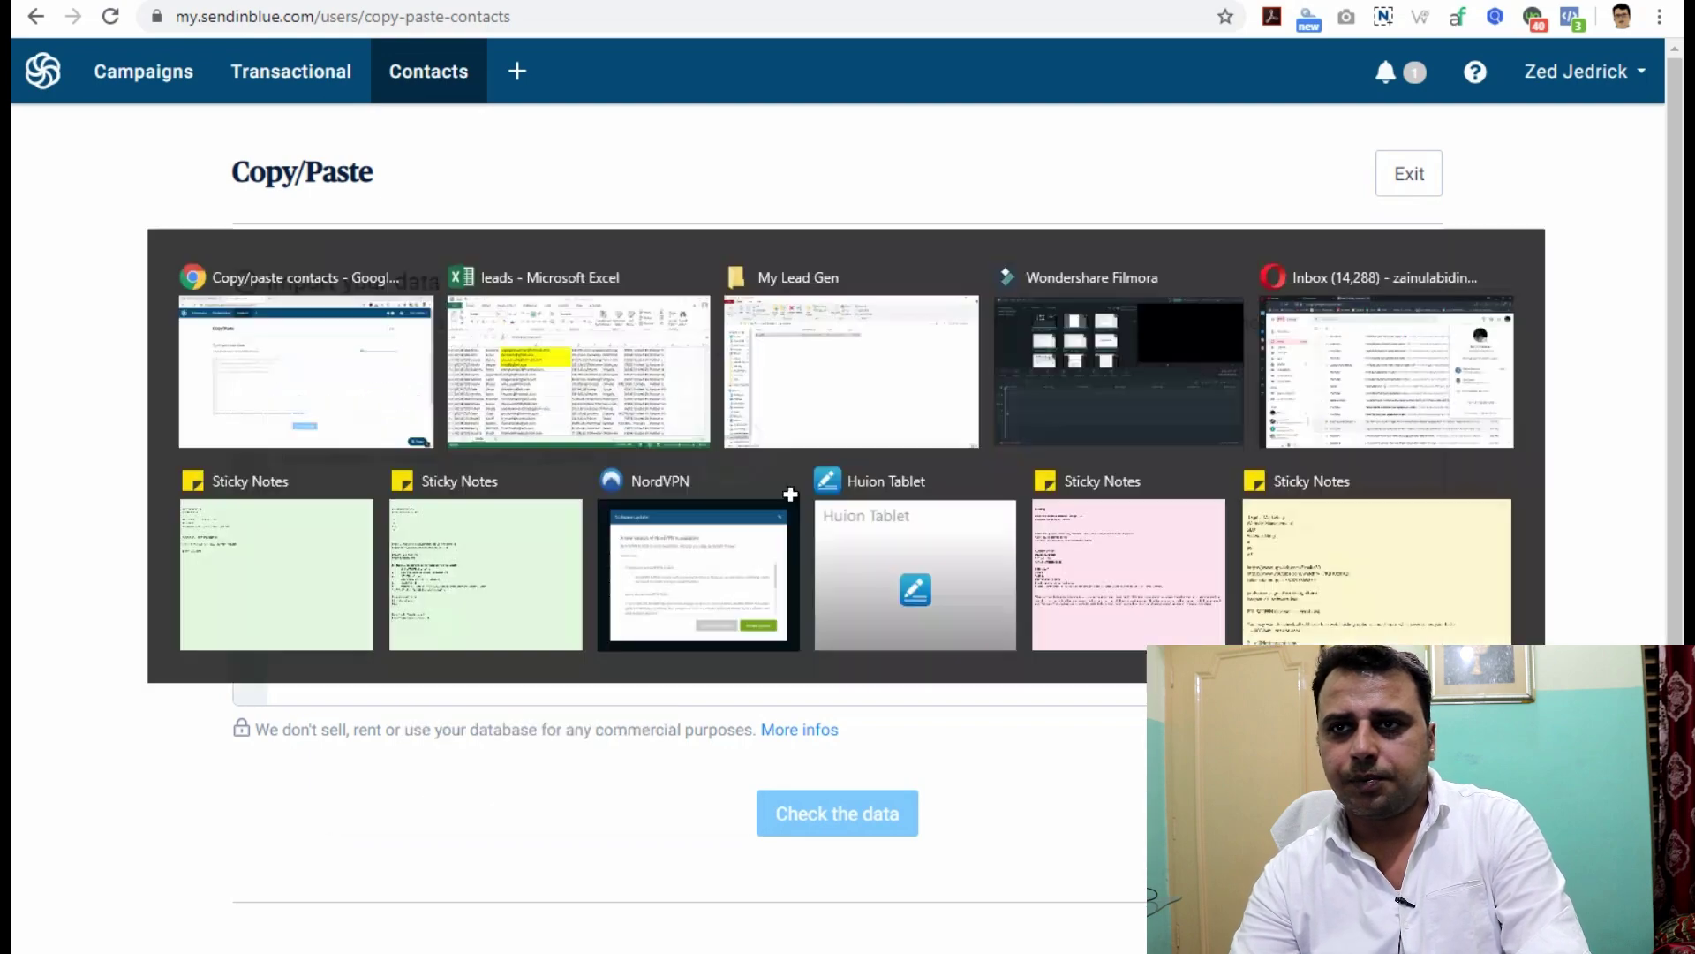
right_click(710, 399)
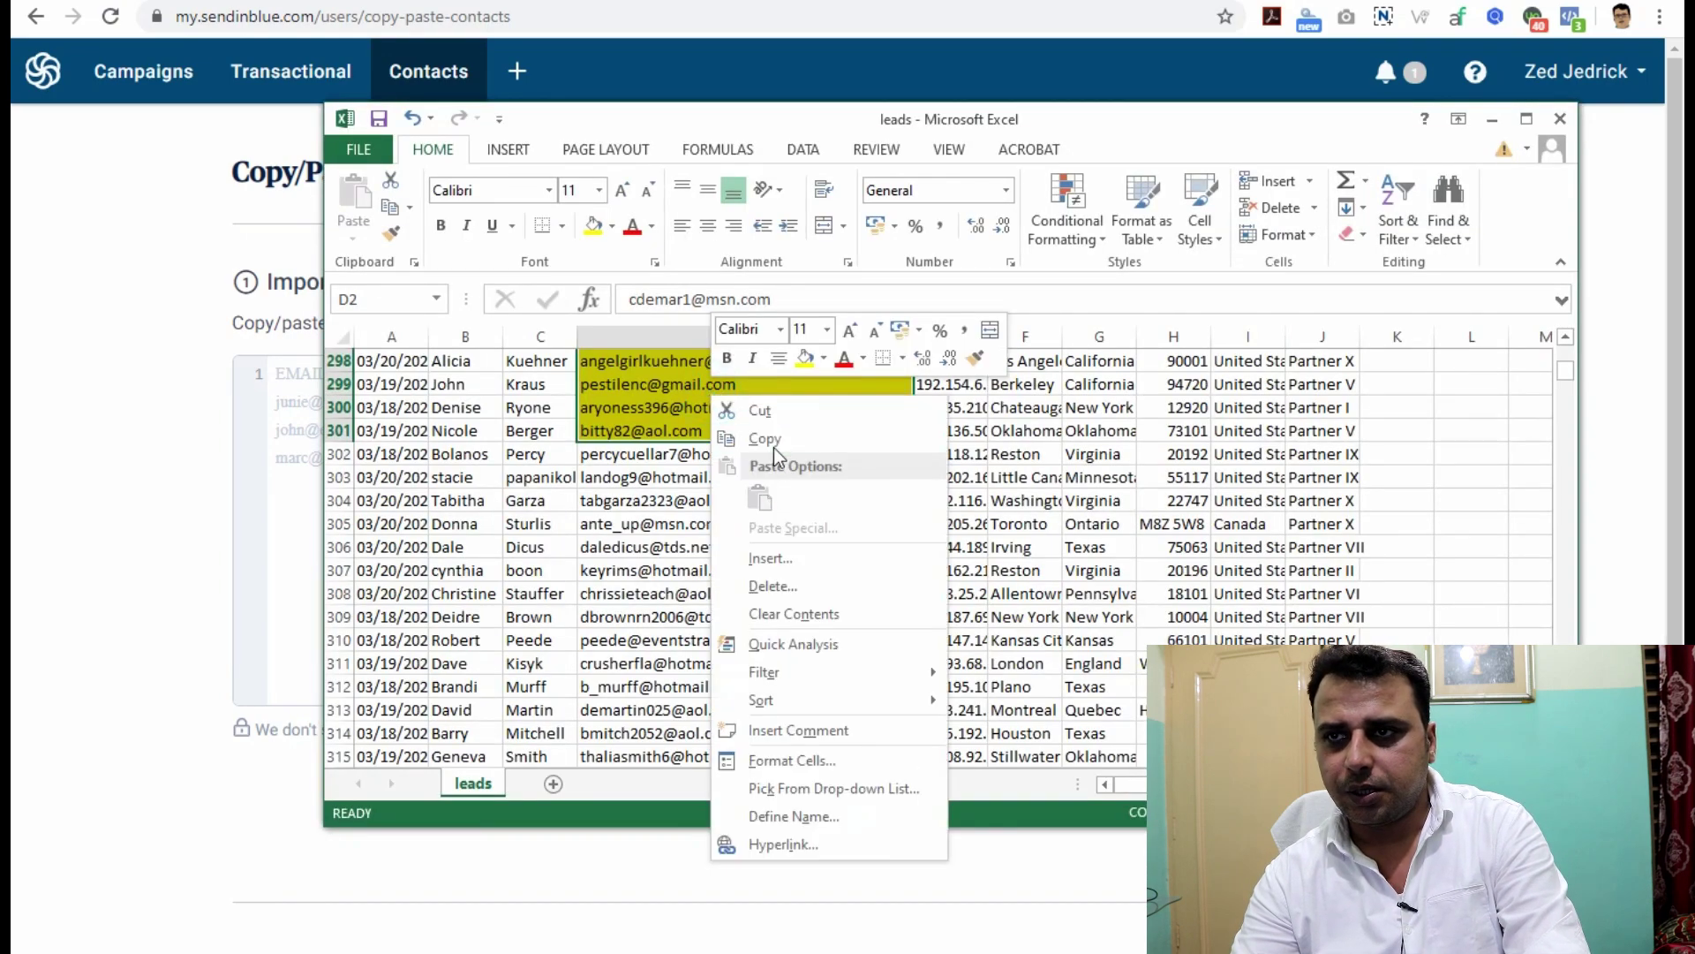
click(773, 447)
scroll(768, 468, up, 20)
Paste the copied email addresses into Sendinblue's import data box and remove the empty last line.
key(alt+Tab)
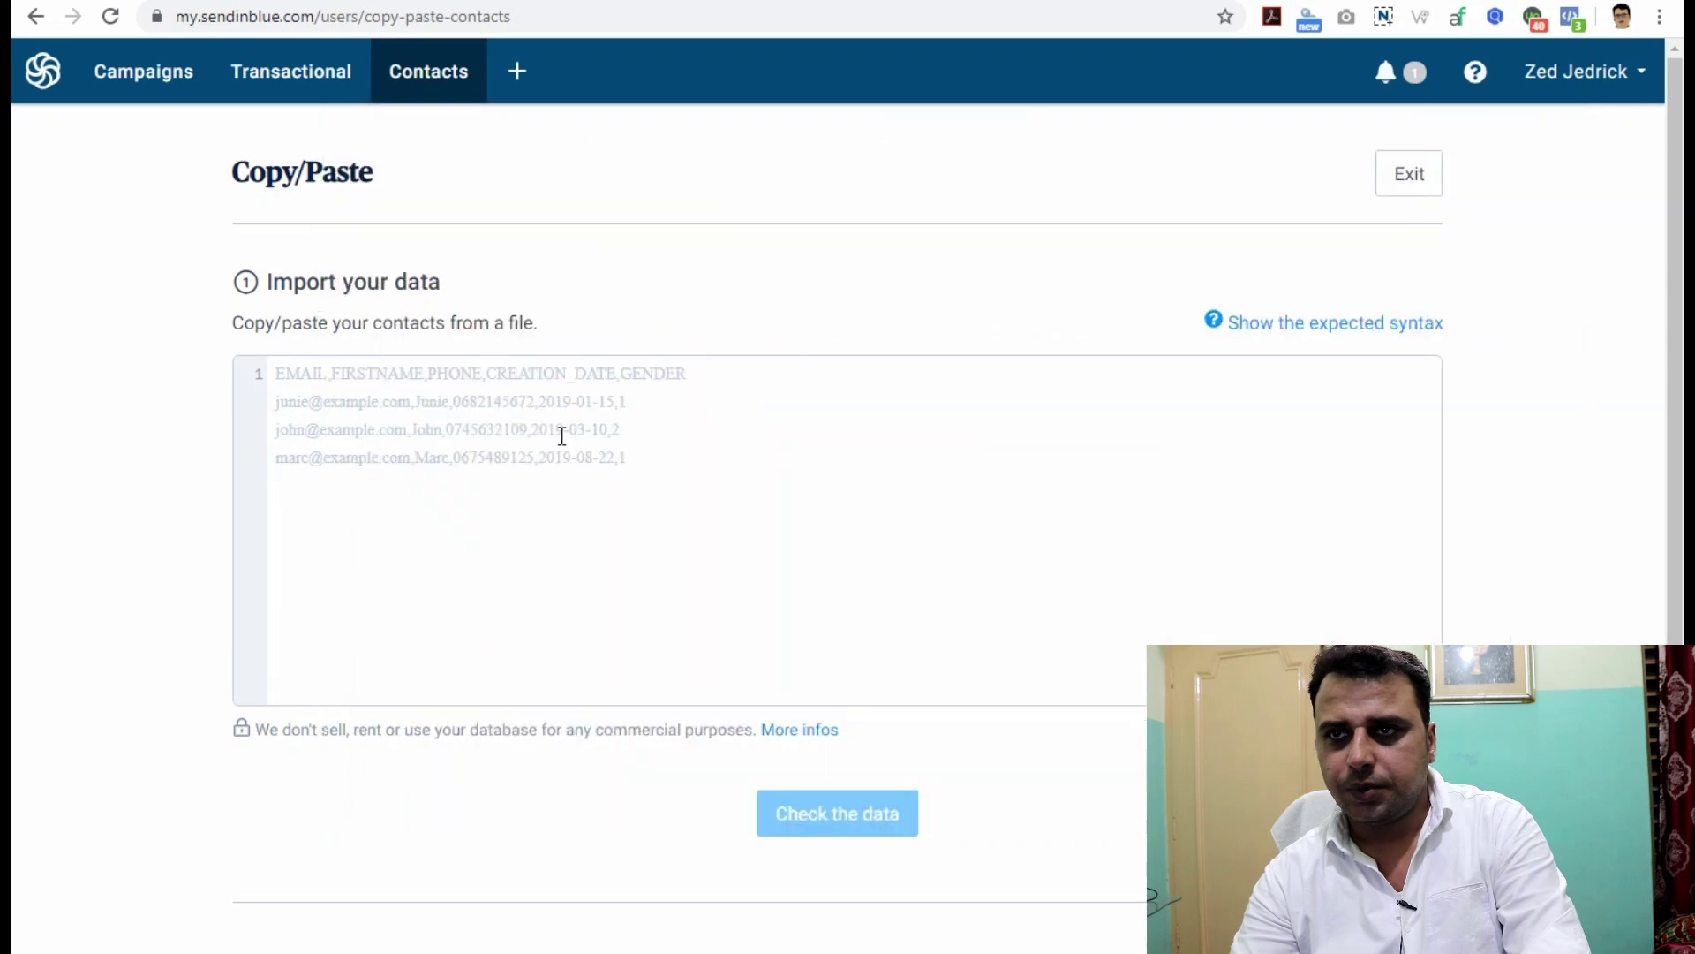
click(562, 435)
key(ctrl+v)
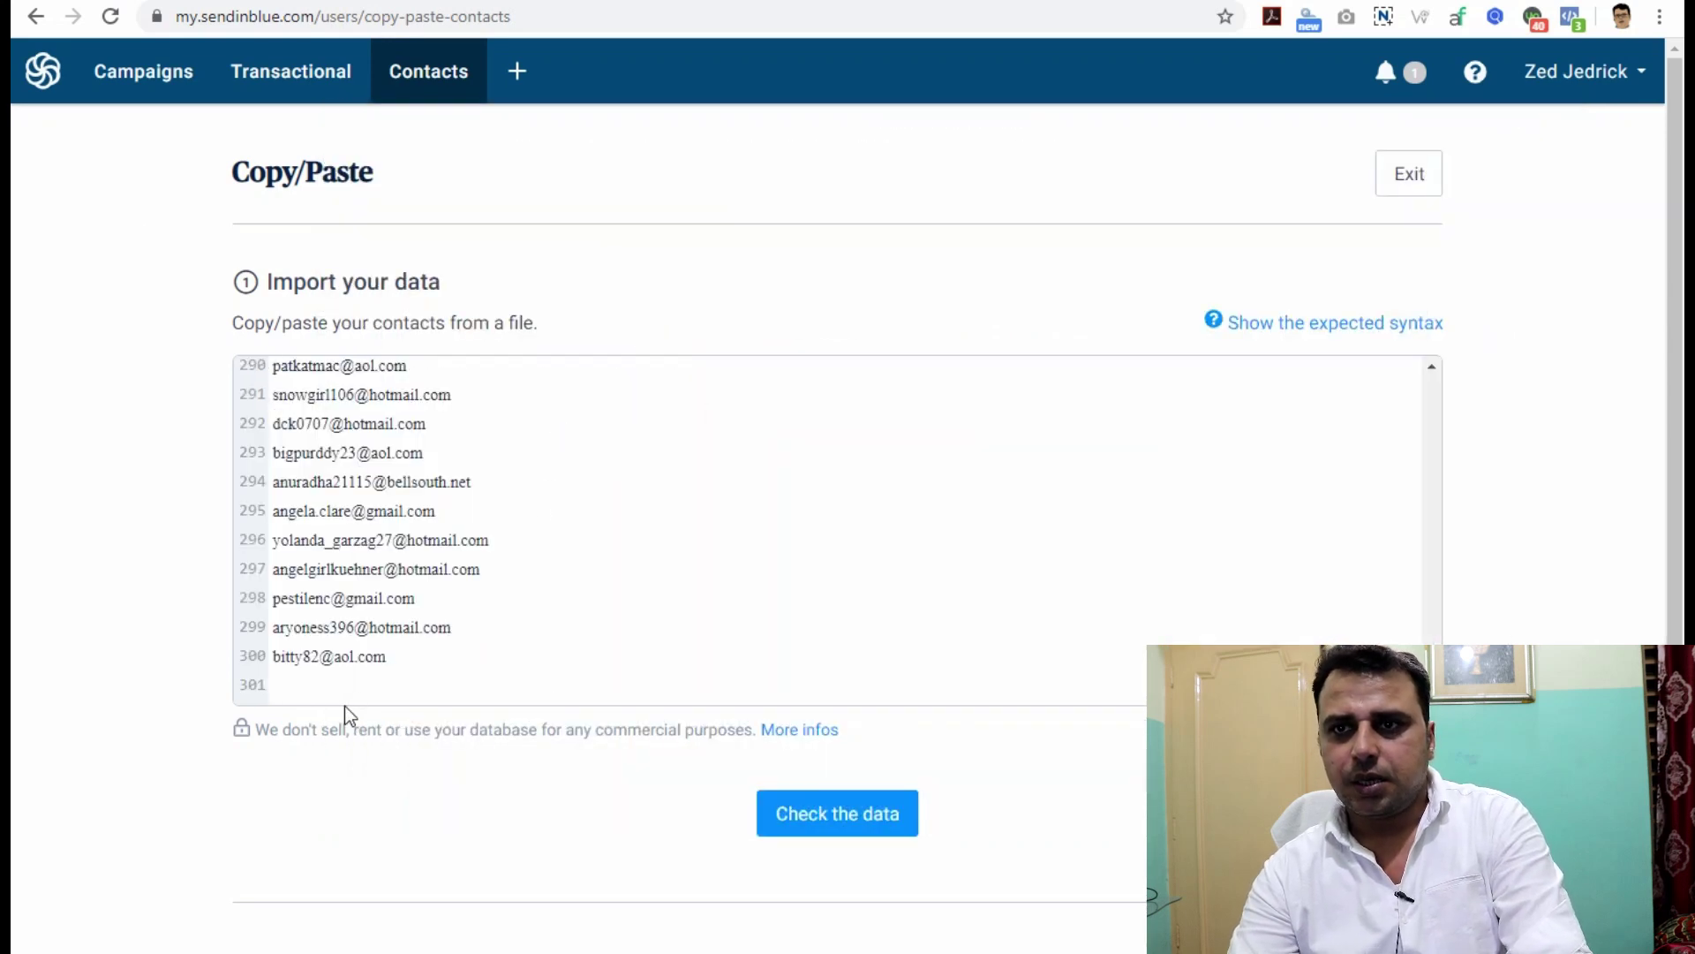
key(BackSpace)
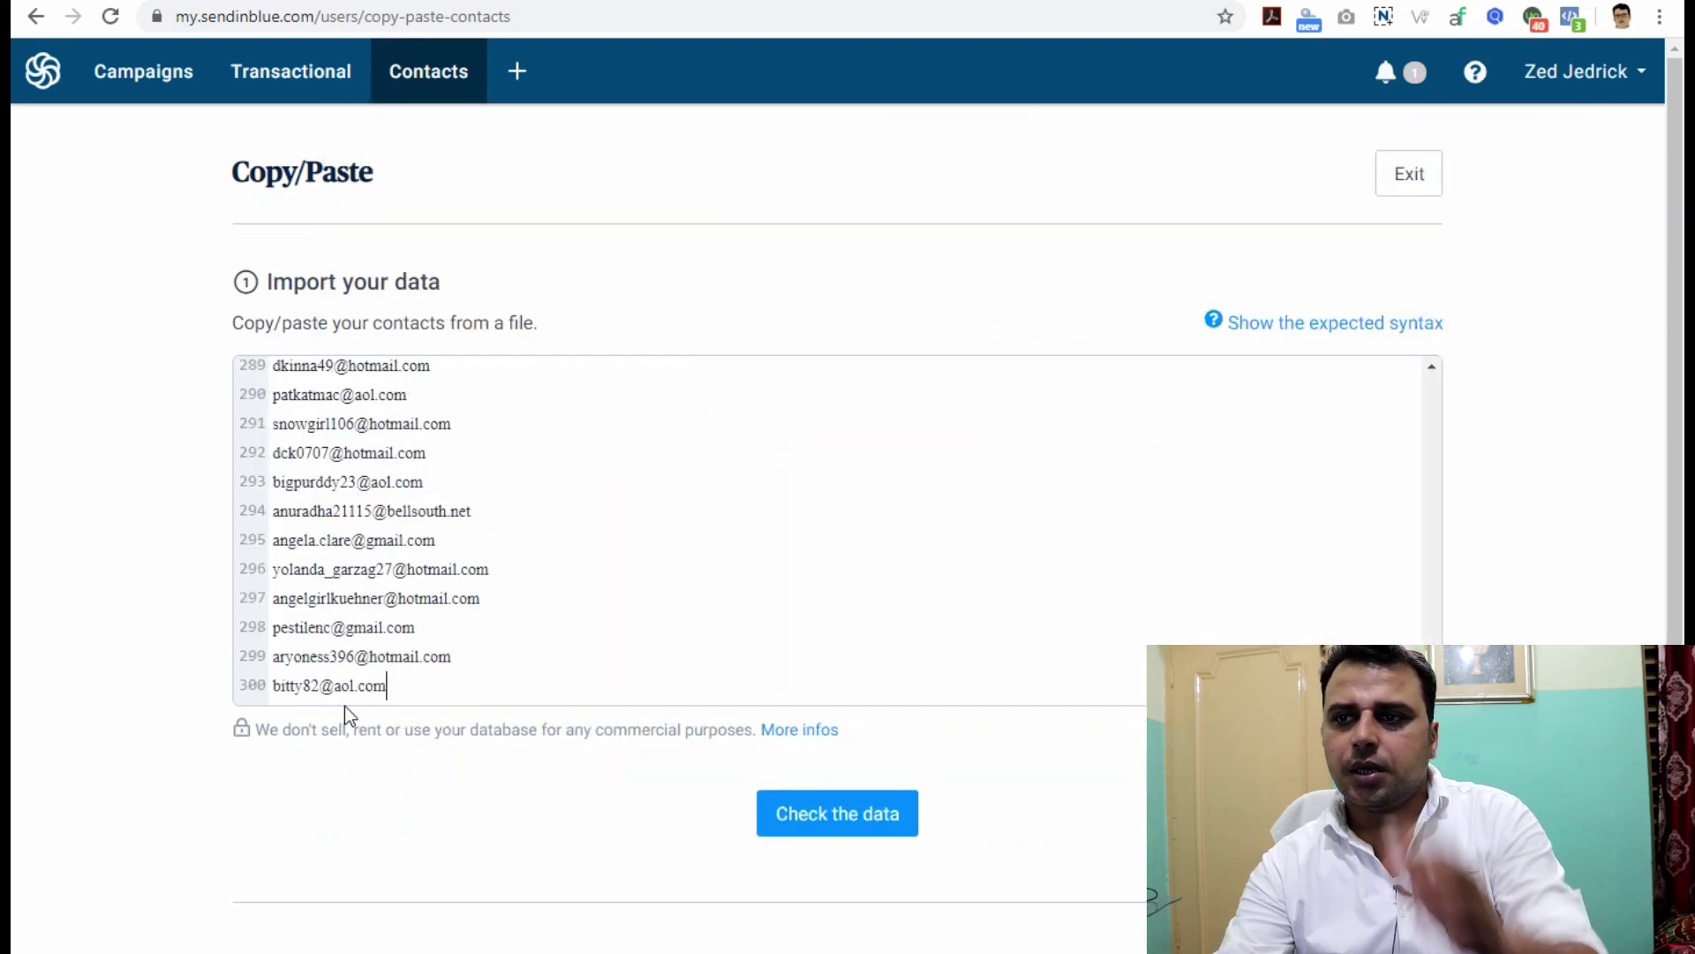
Check the pasted contact data and confirm it for the import.
click(854, 828)
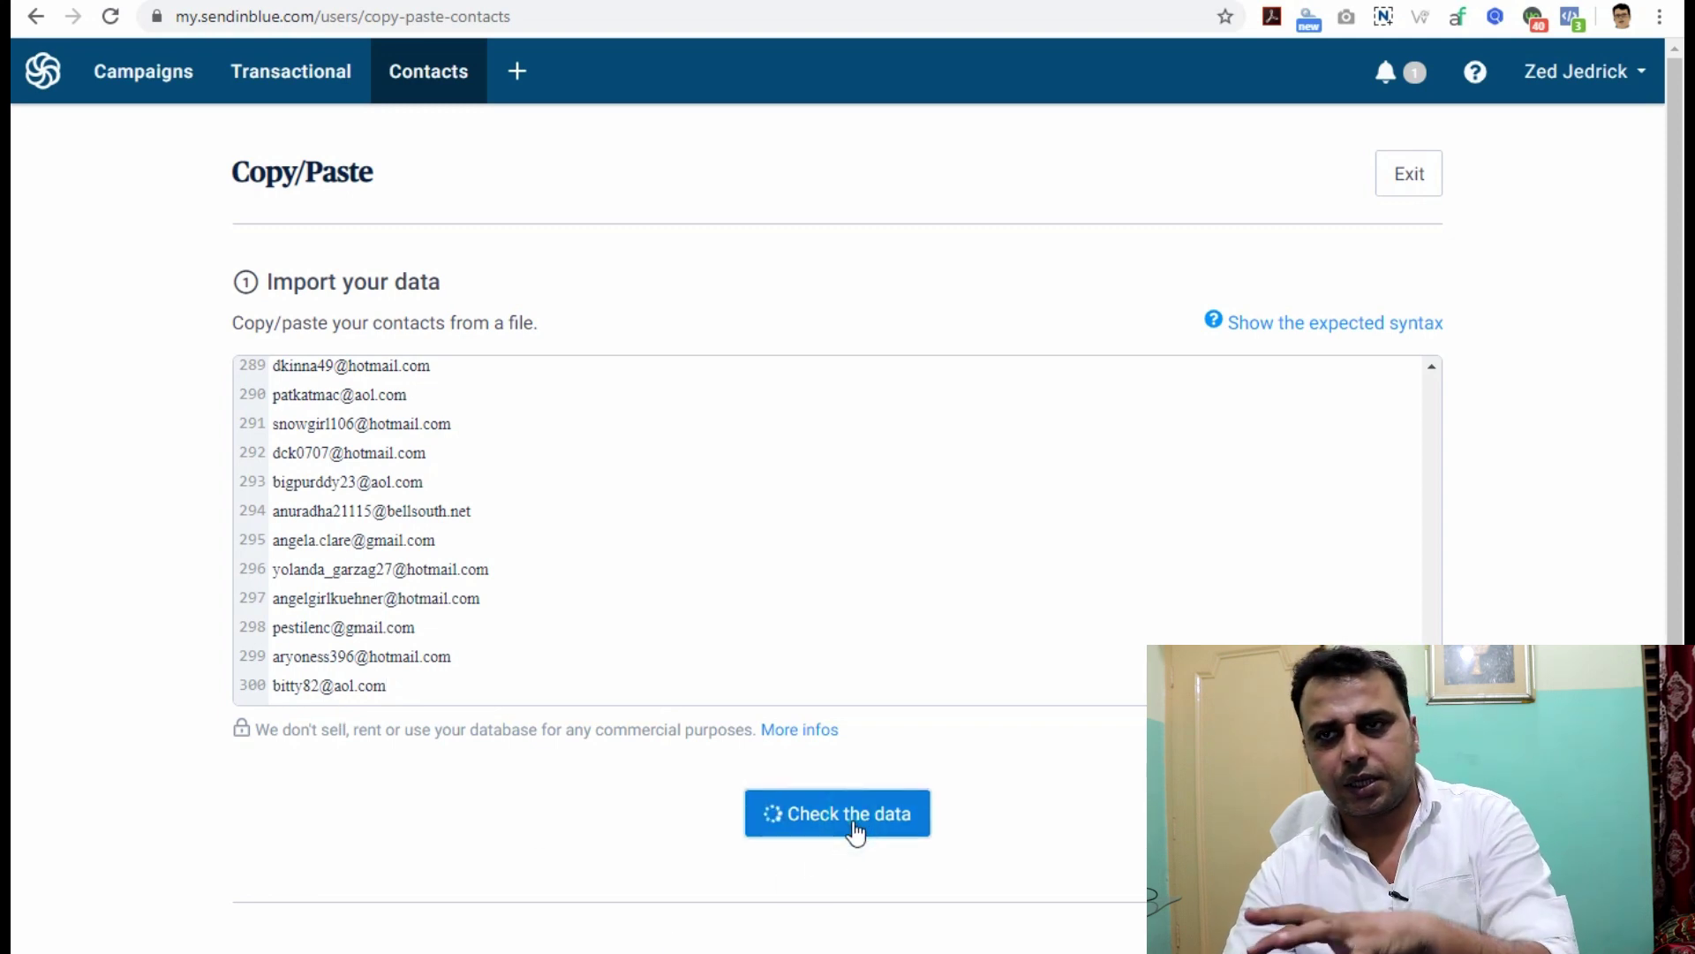
scroll(1073, 777, down, 1)
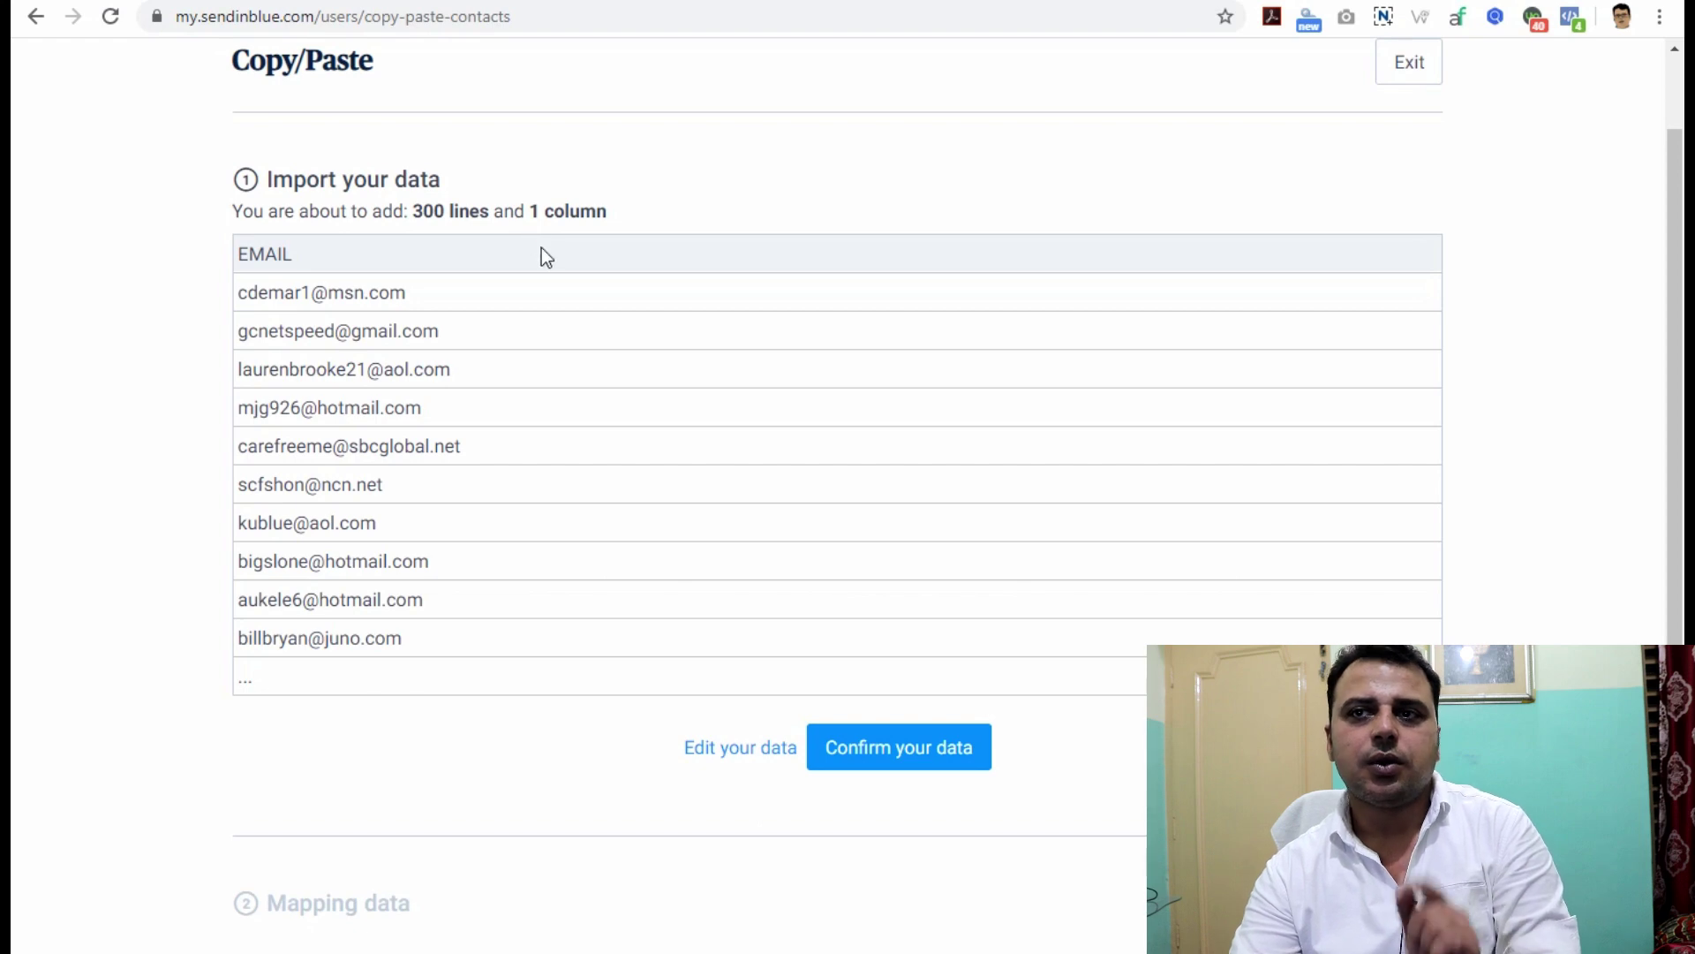
click(907, 765)
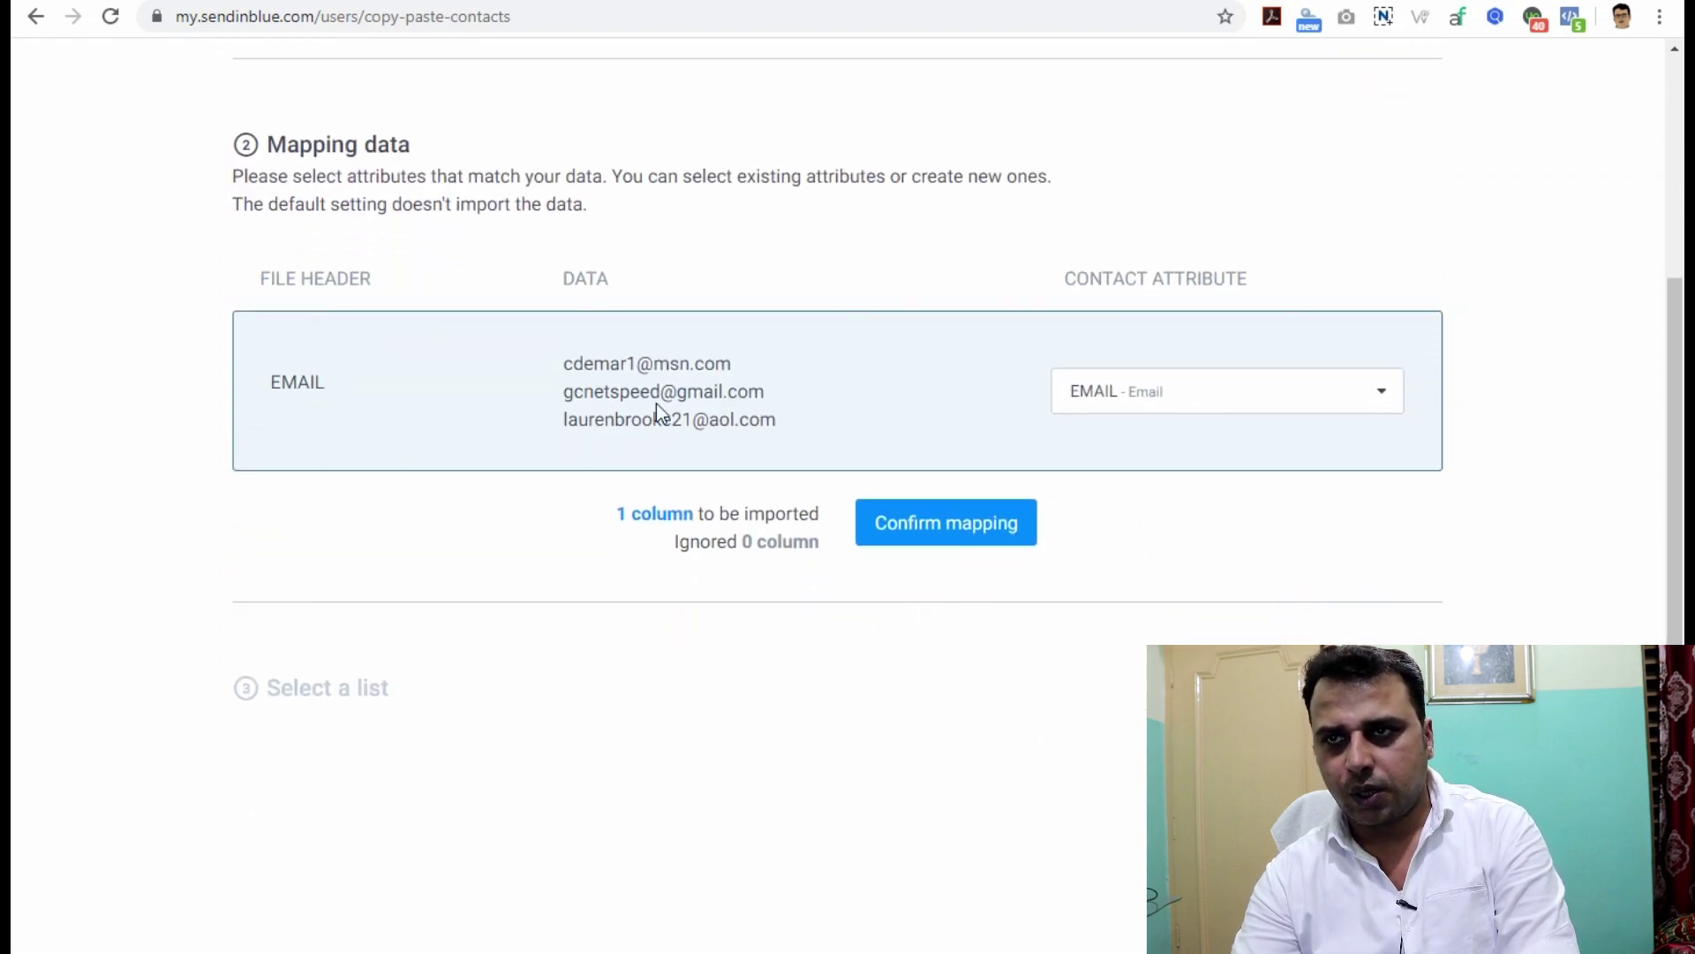
Map the EMAIL column to the EMAIL contact attribute and confirm the mapping.
click(1366, 409)
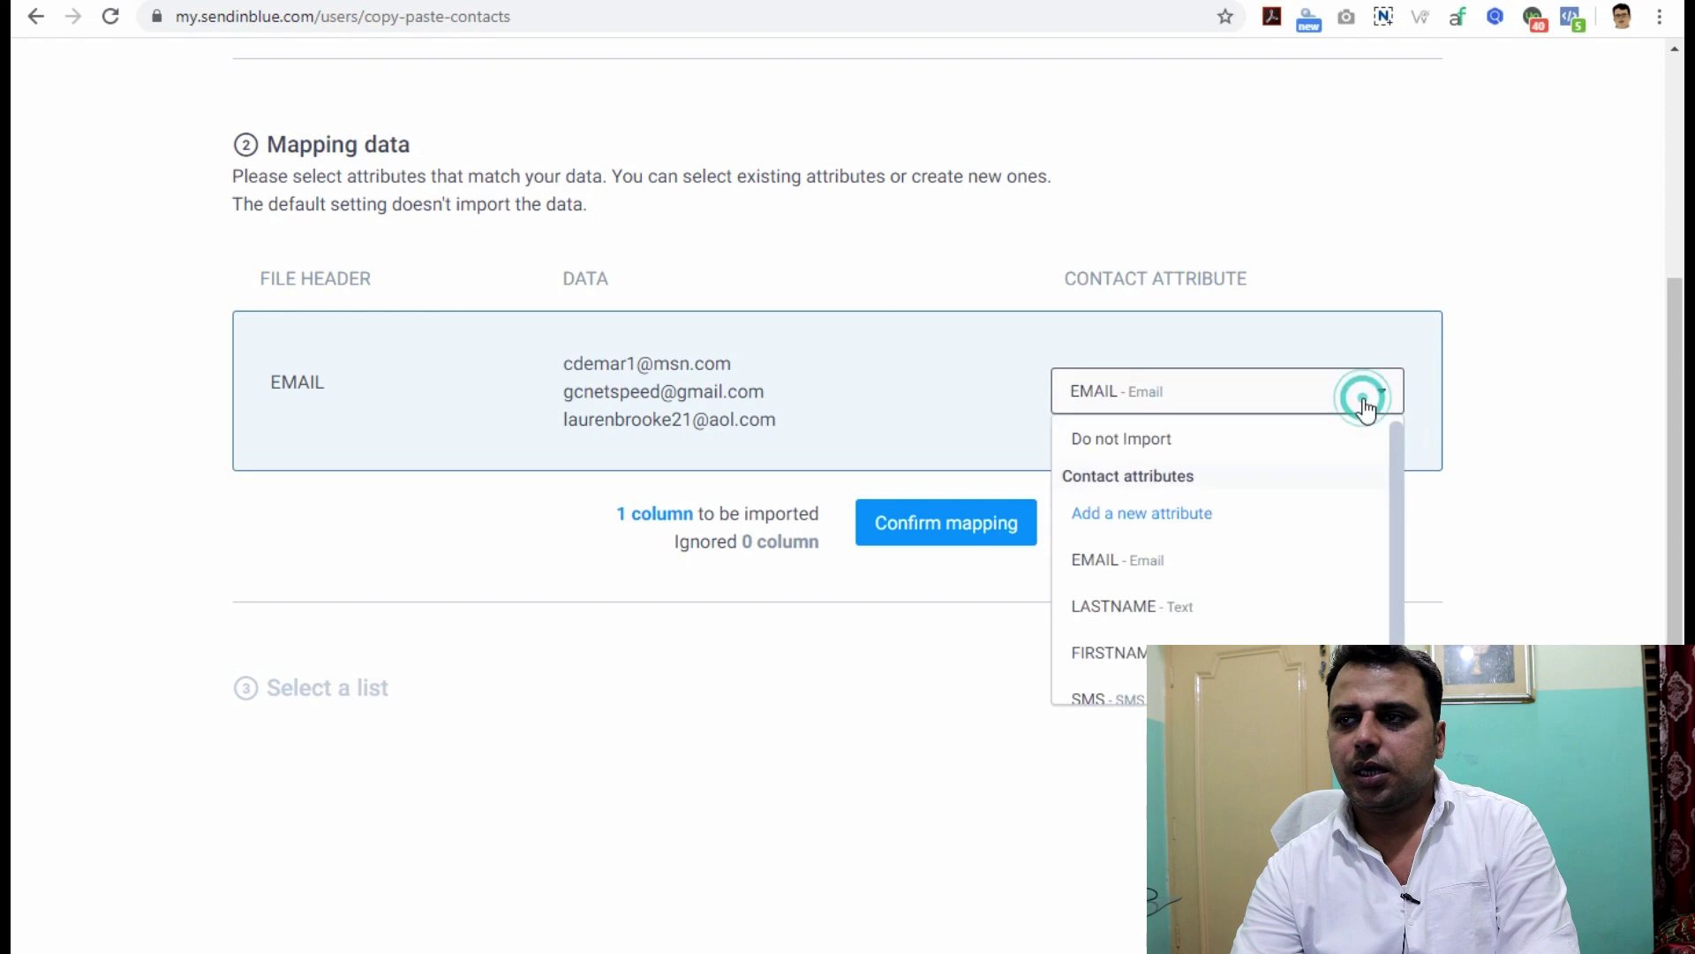
click(1247, 571)
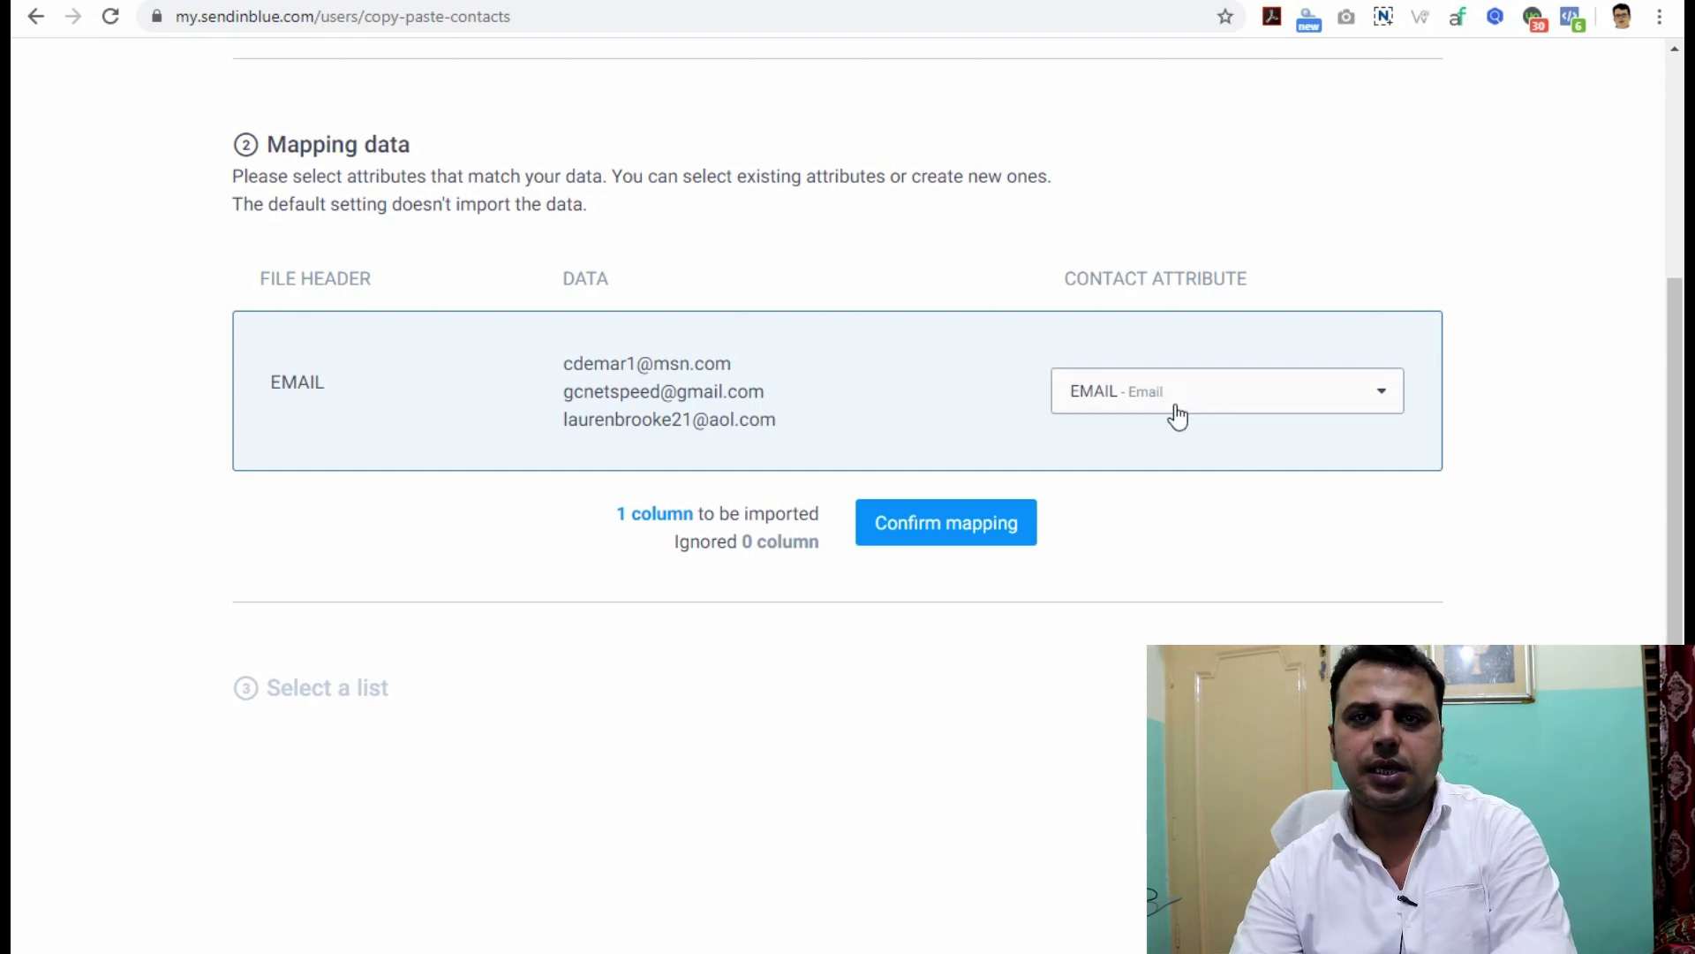
click(929, 534)
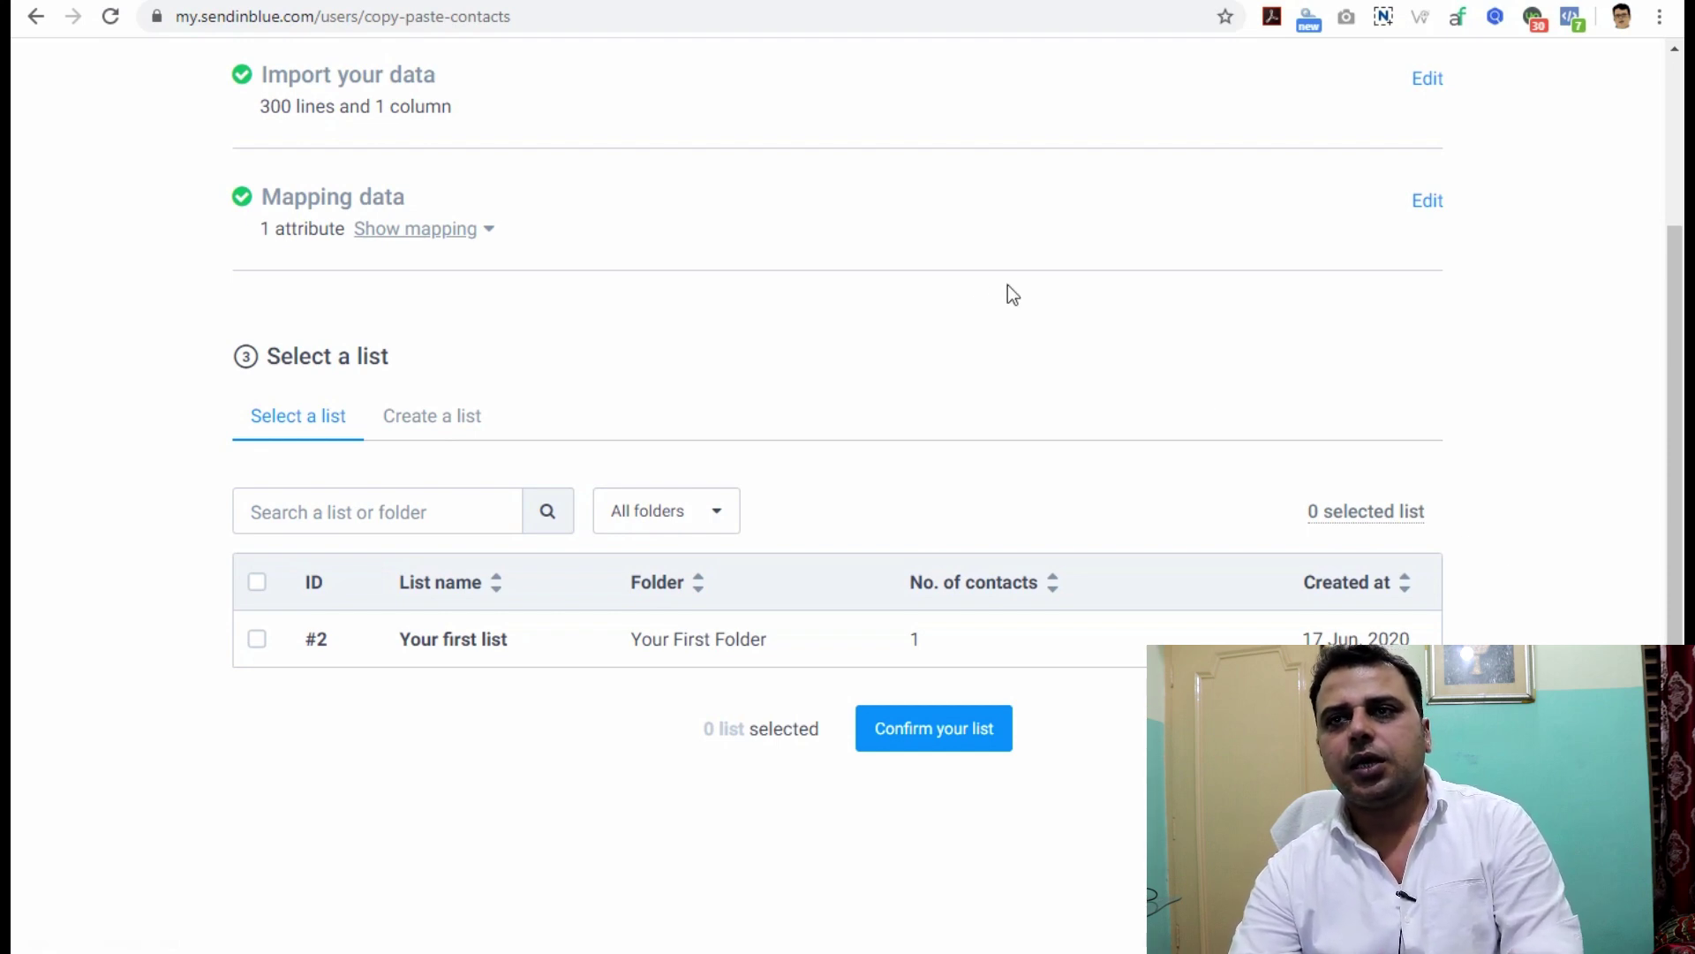
scroll(777, 285, up, 1)
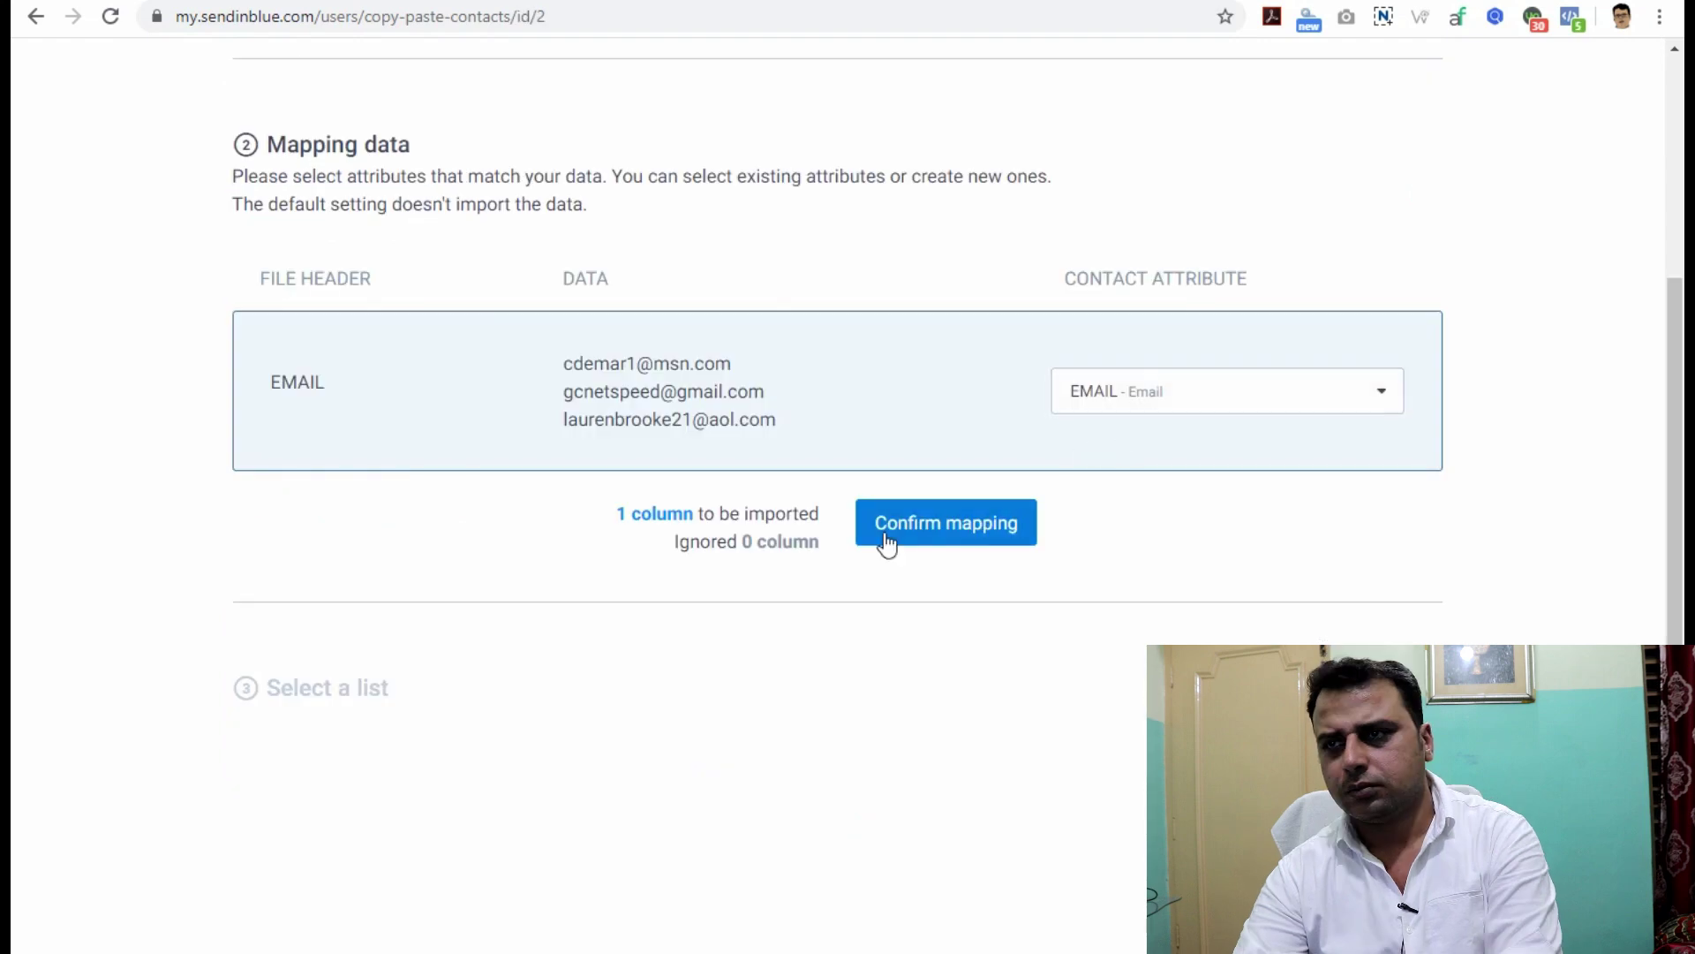
click(907, 536)
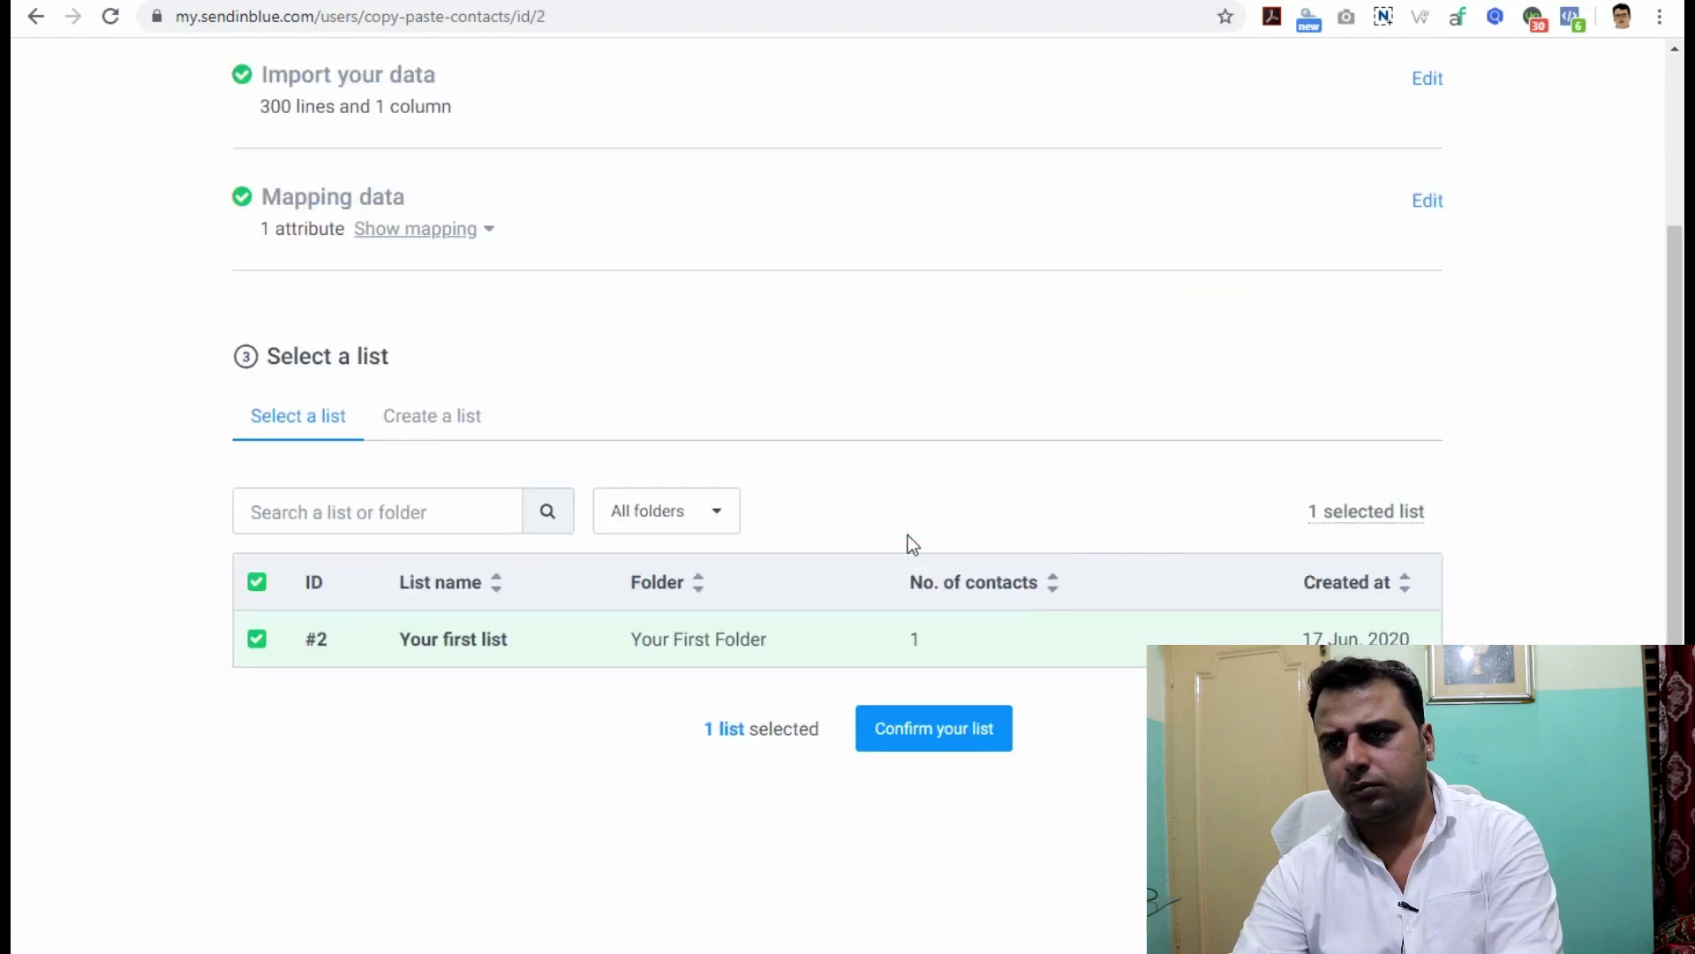
Confirm Your first list as the destination, accept the opt-in agreement and confirm the import.
scroll(1211, 340, up, 2)
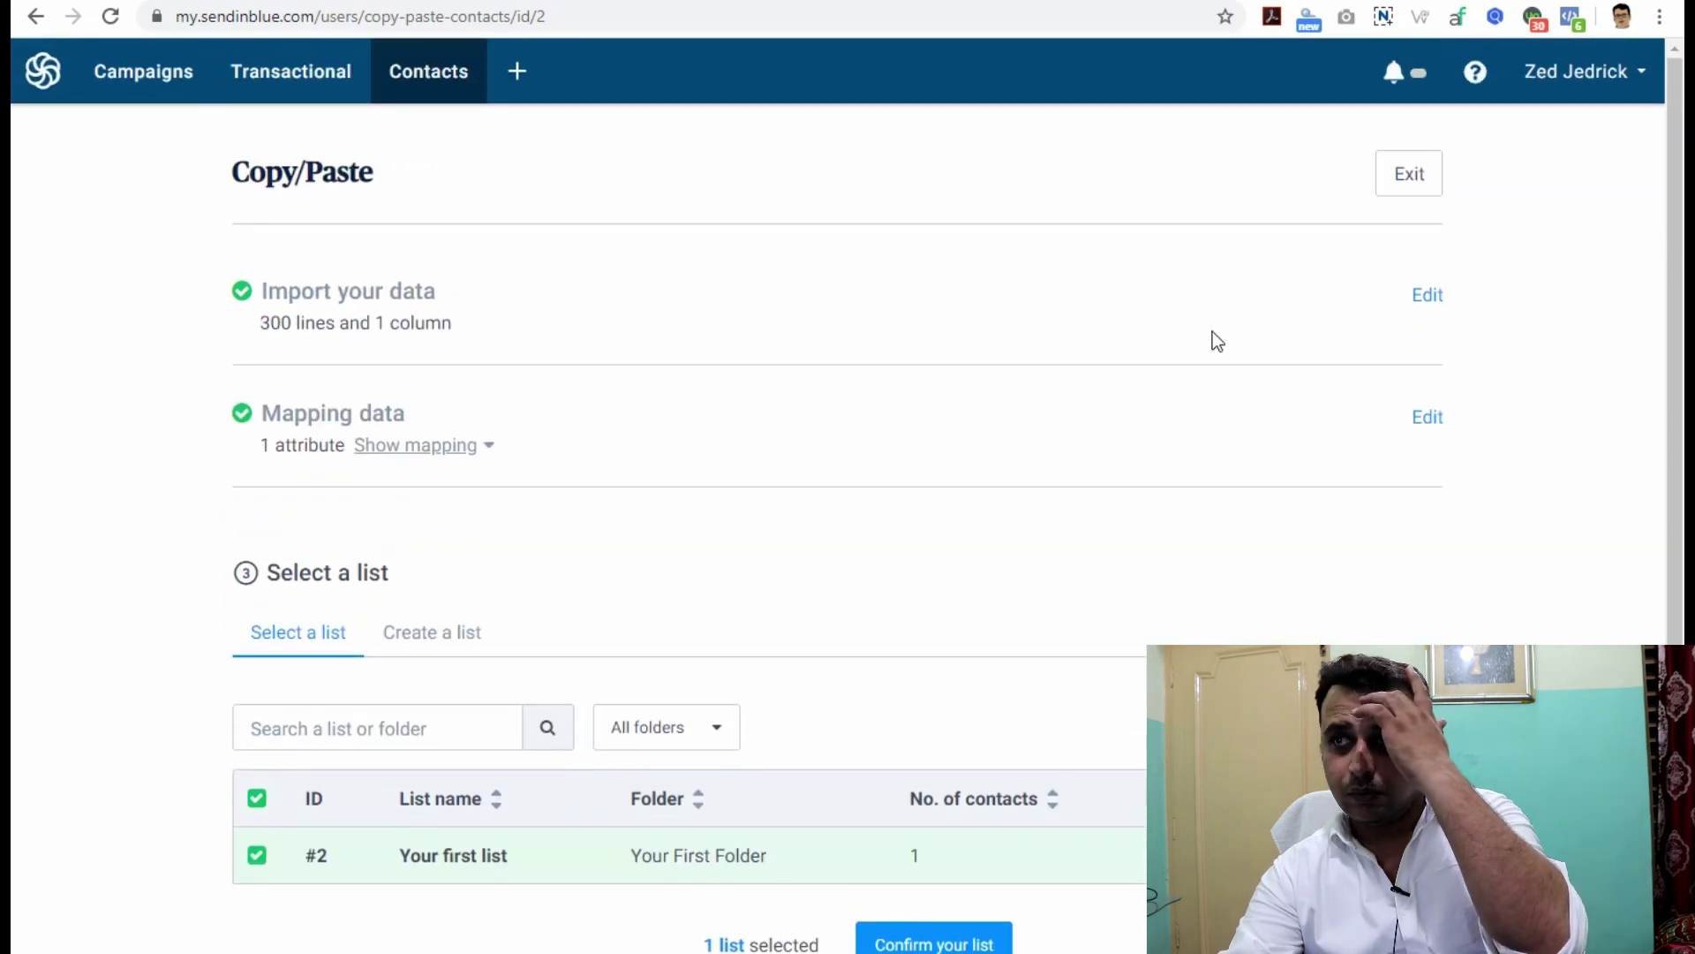
scroll(1007, 468, down, 2)
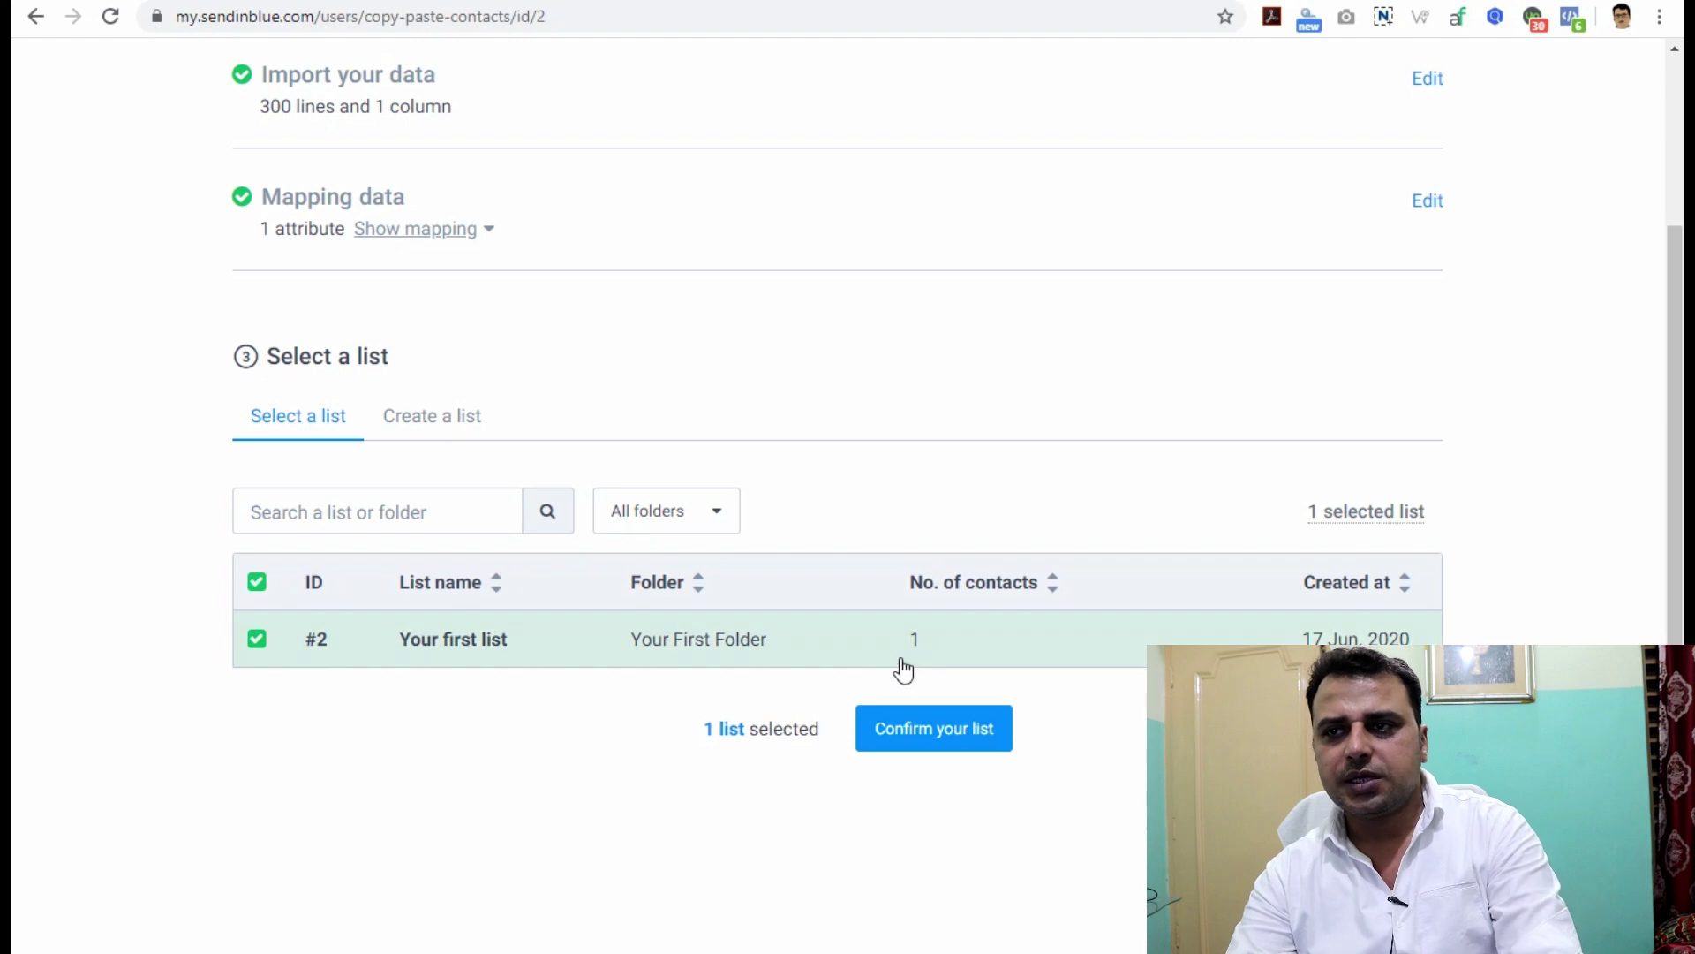
click(955, 742)
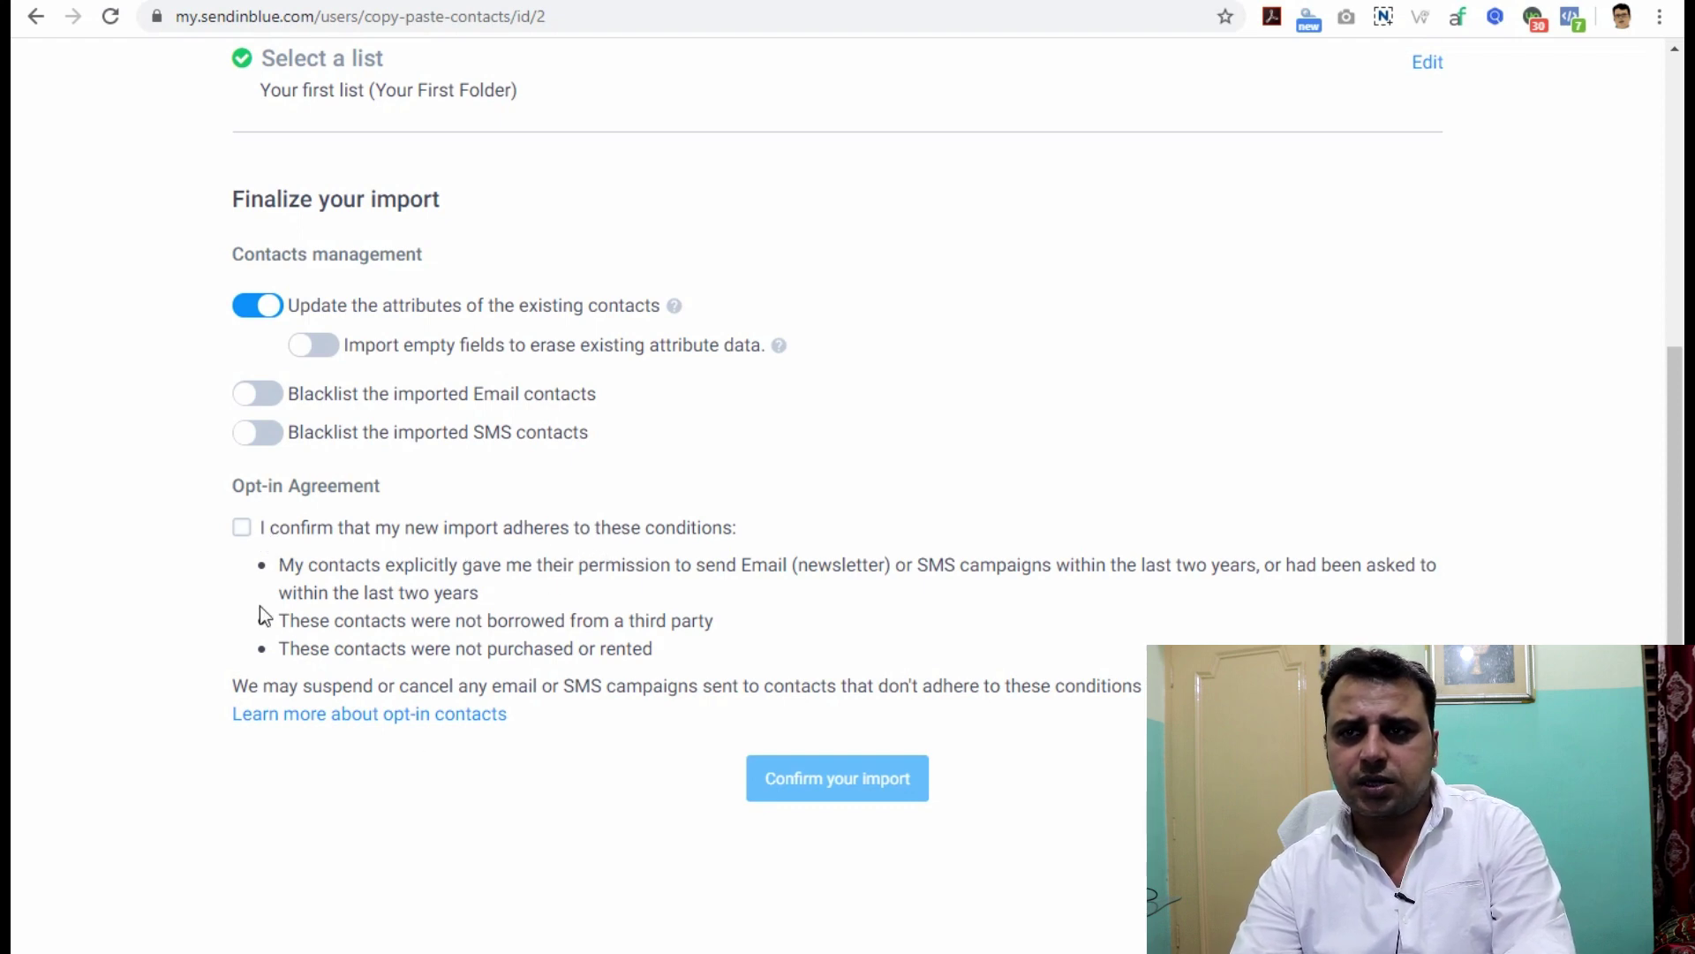
click(242, 528)
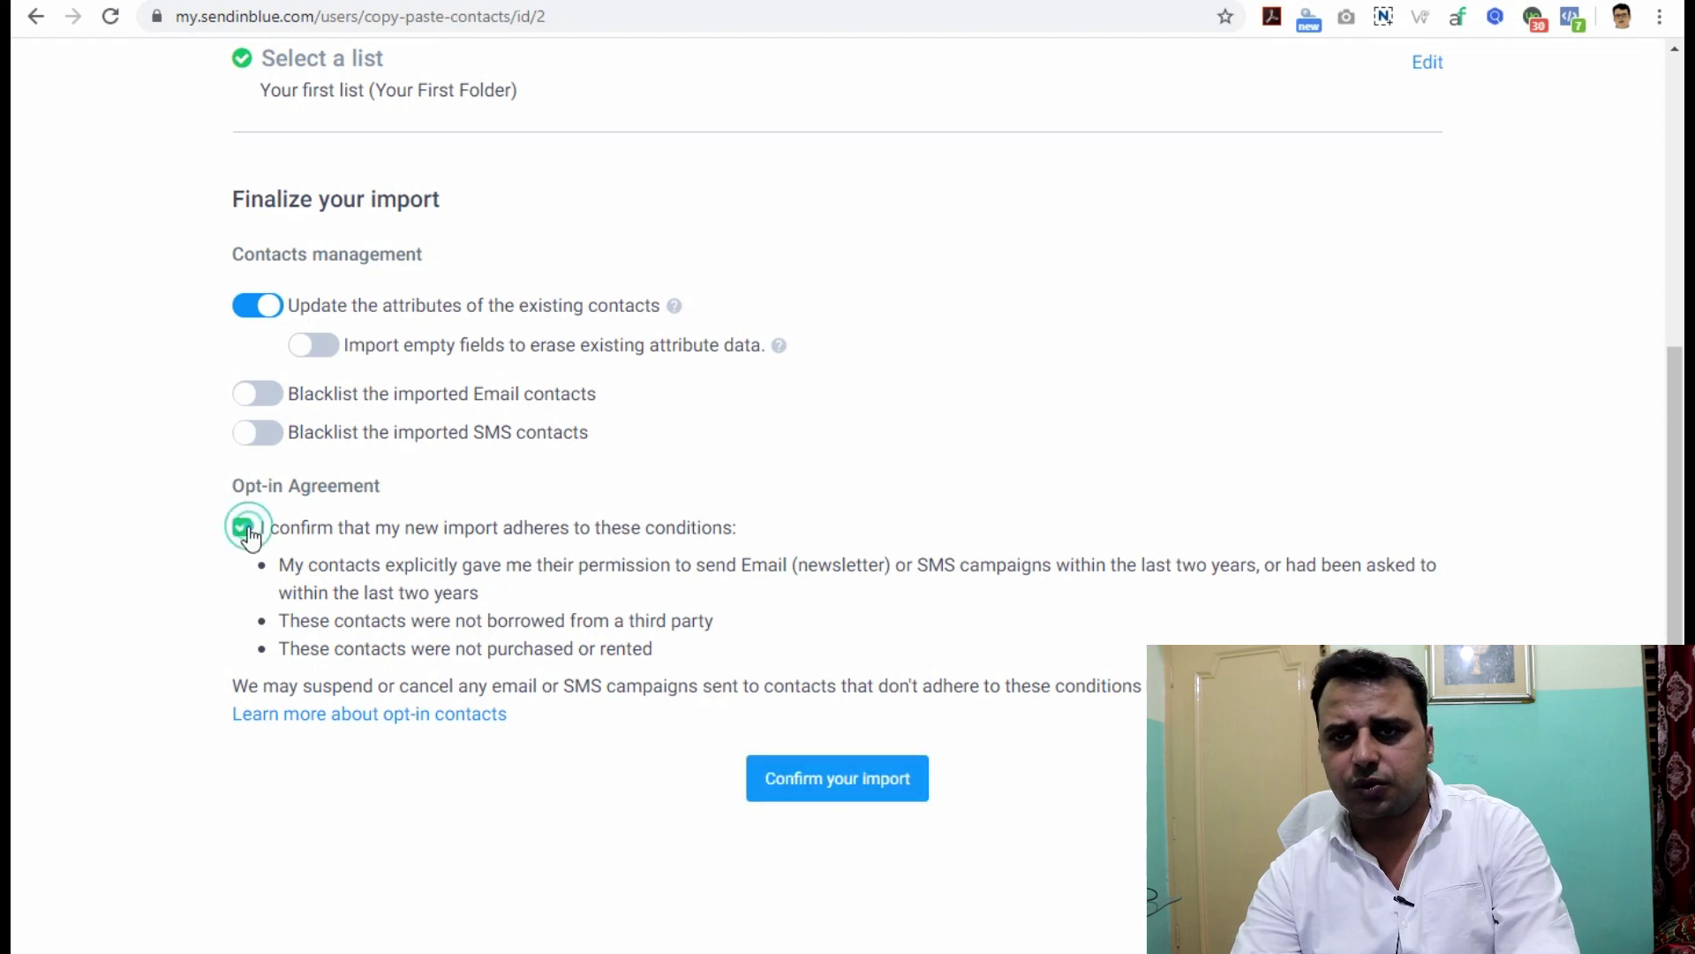
click(892, 792)
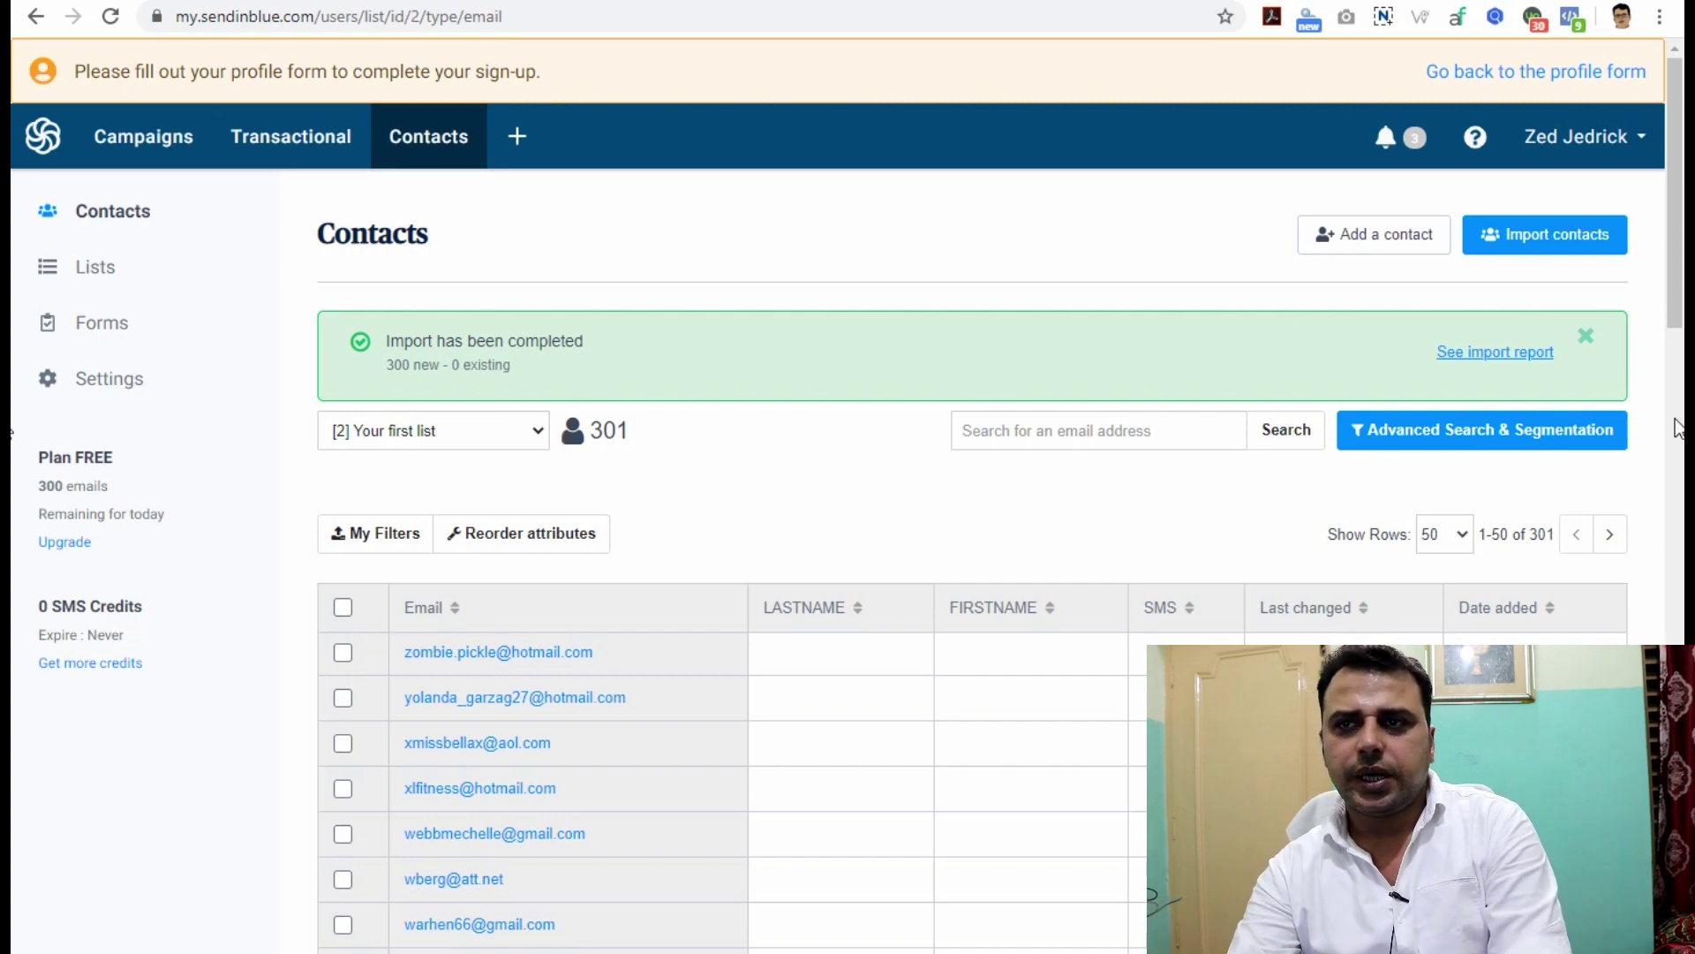
Look through the imported contacts in Your first list, including rows 51-100, and open the contact import options.
scroll(12, 943, down, 20)
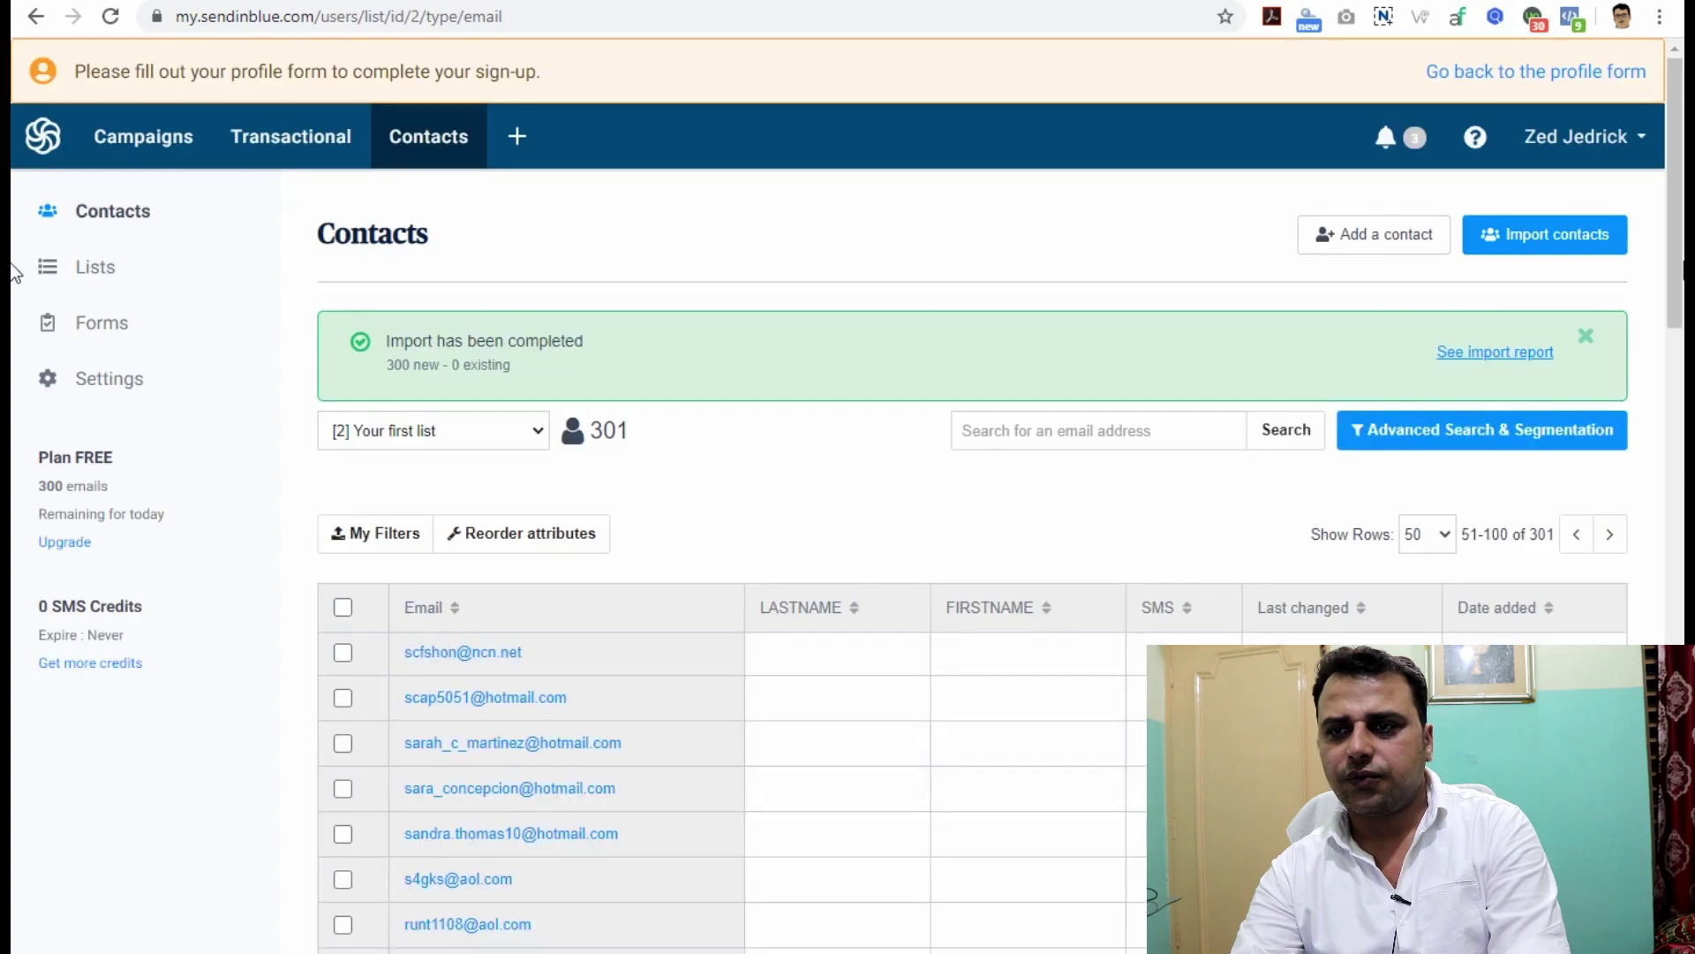
scroll(13, 495, down, 20)
scroll(13, 494, up, 15)
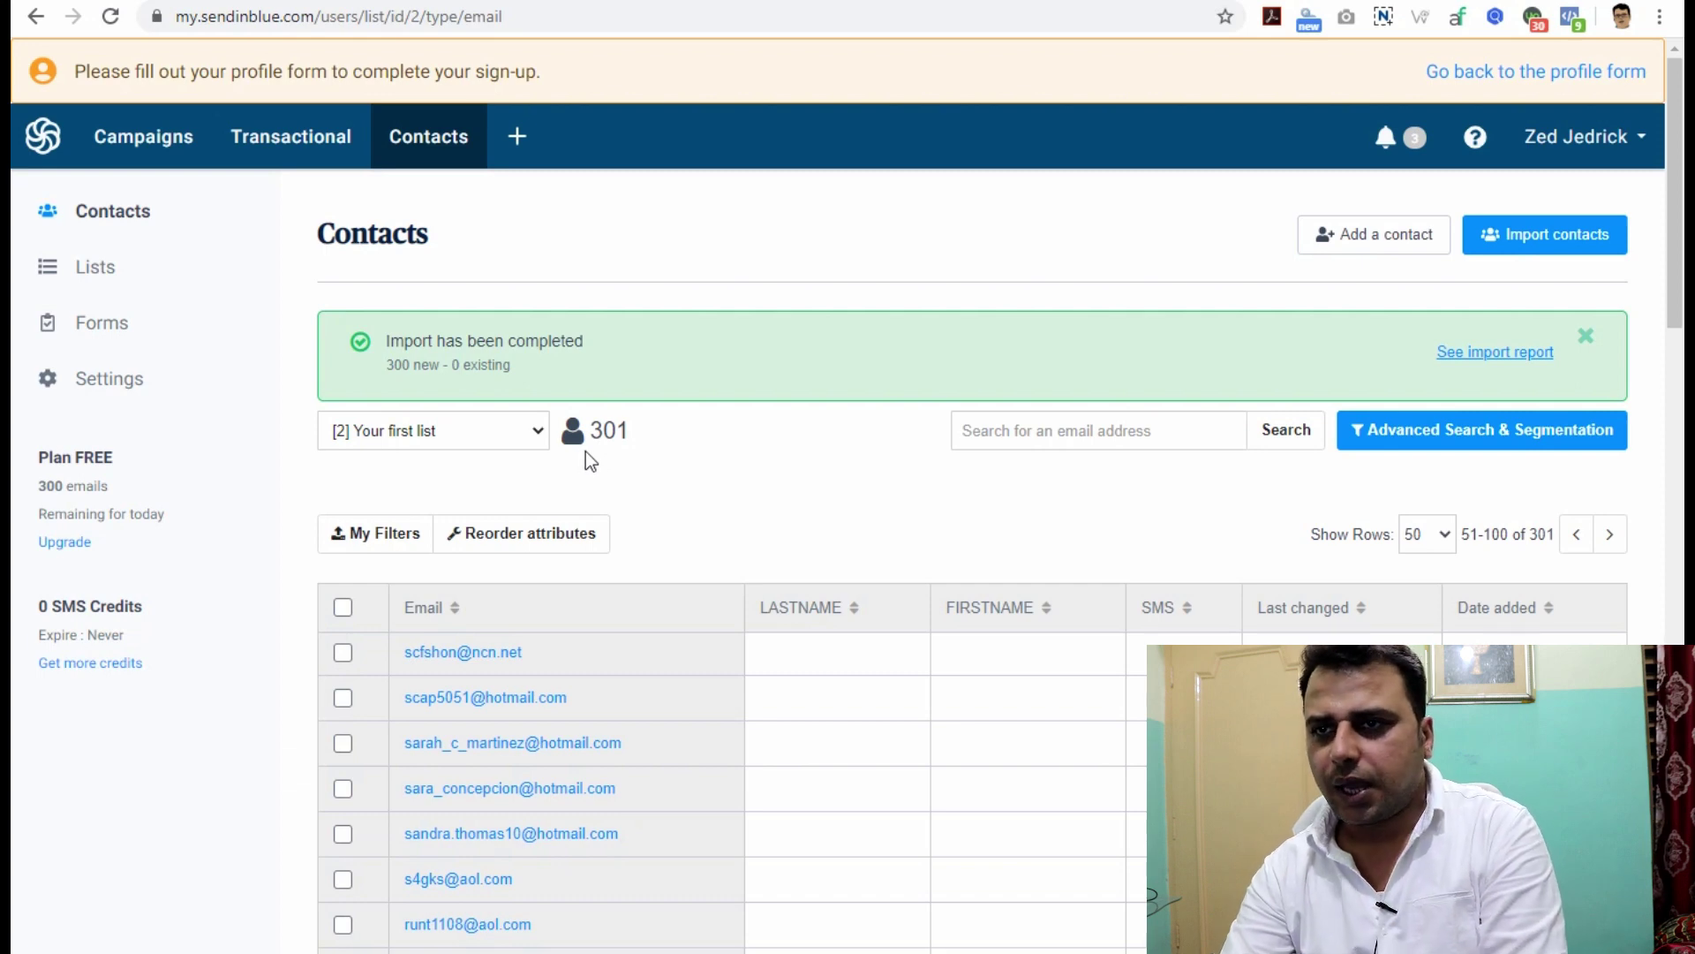
scroll(710, 409, down, 3)
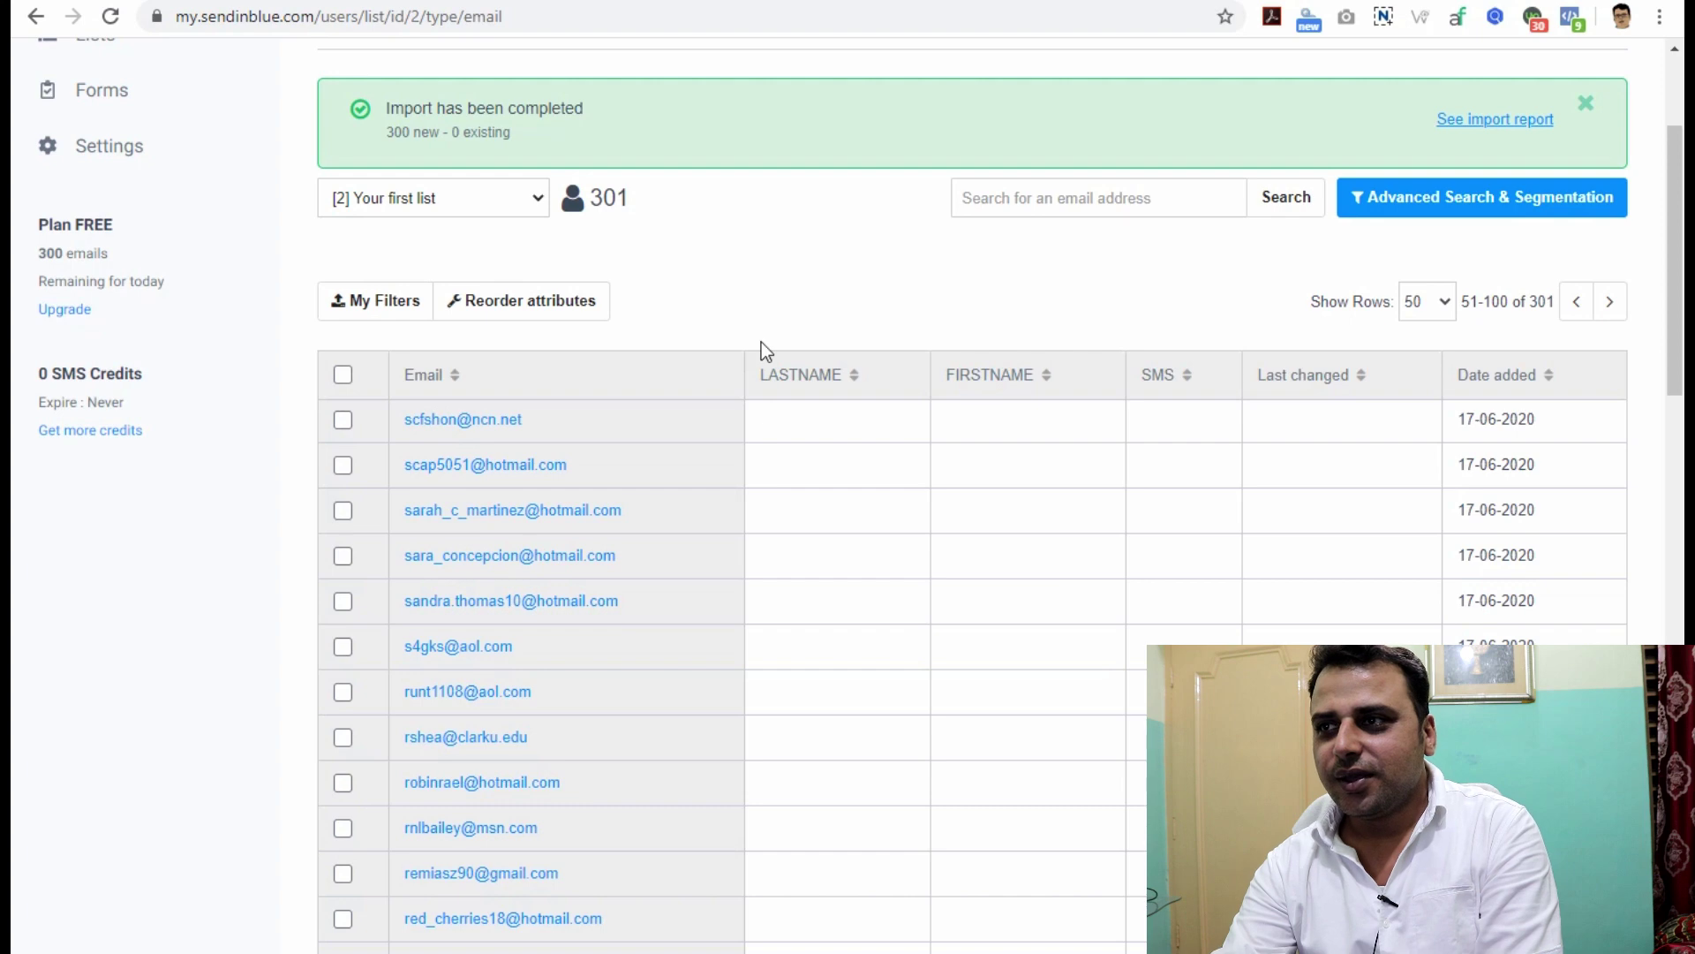
scroll(765, 350, up, 3)
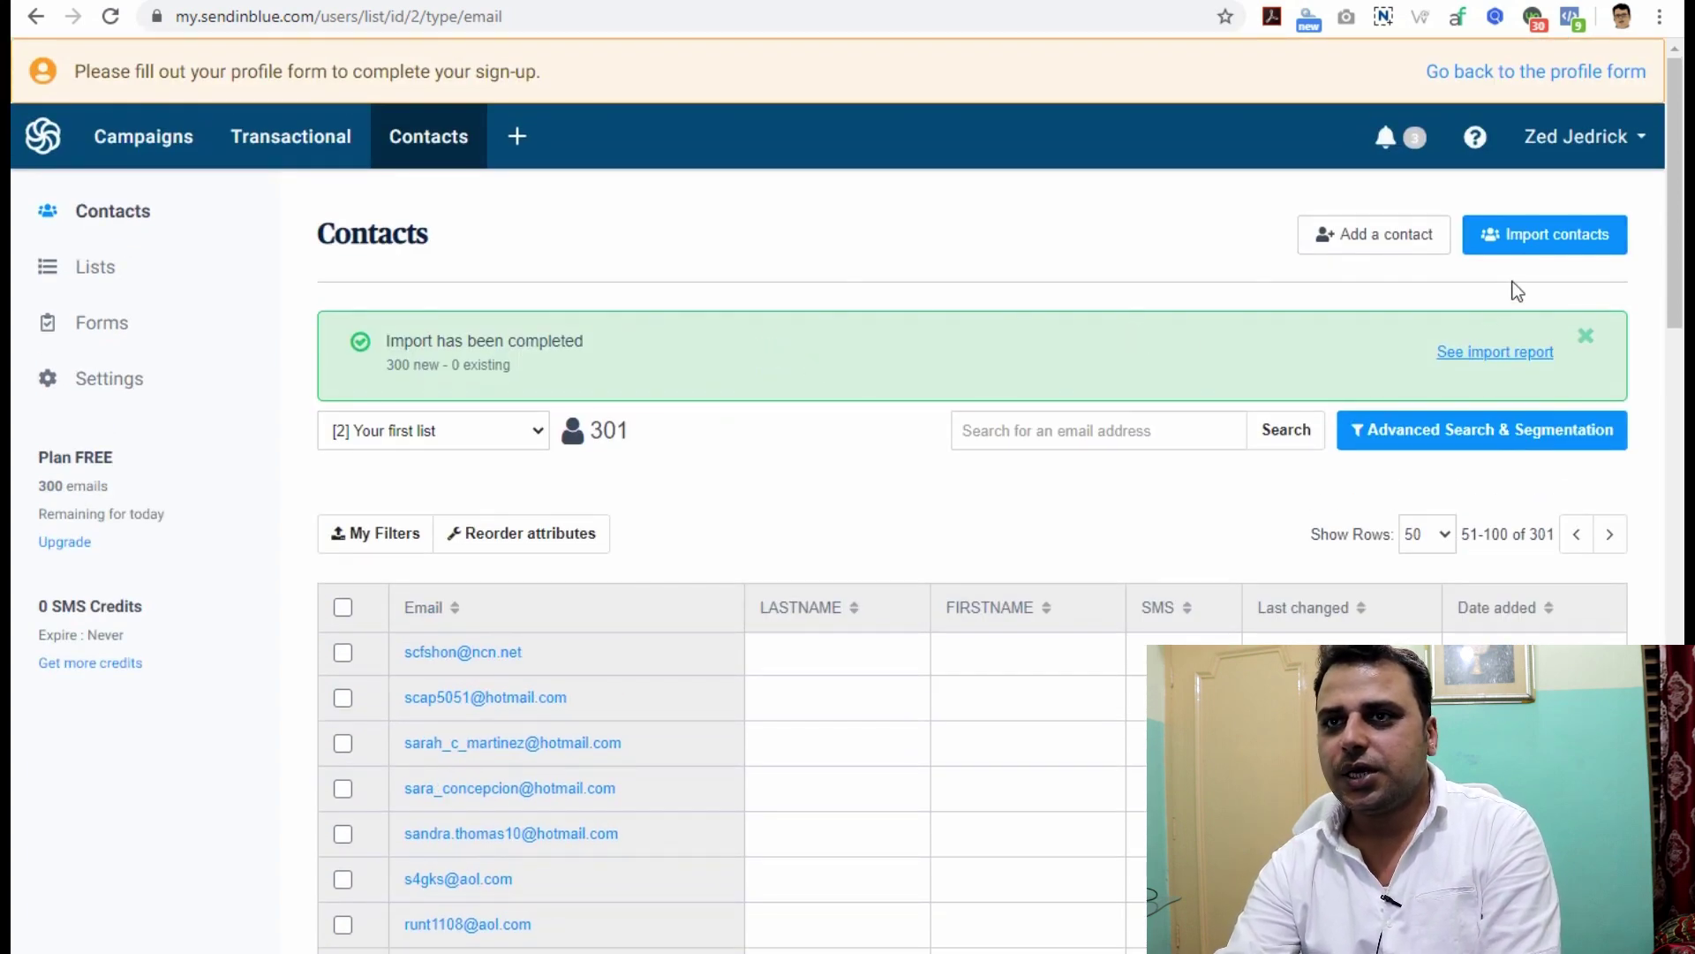
click(1576, 251)
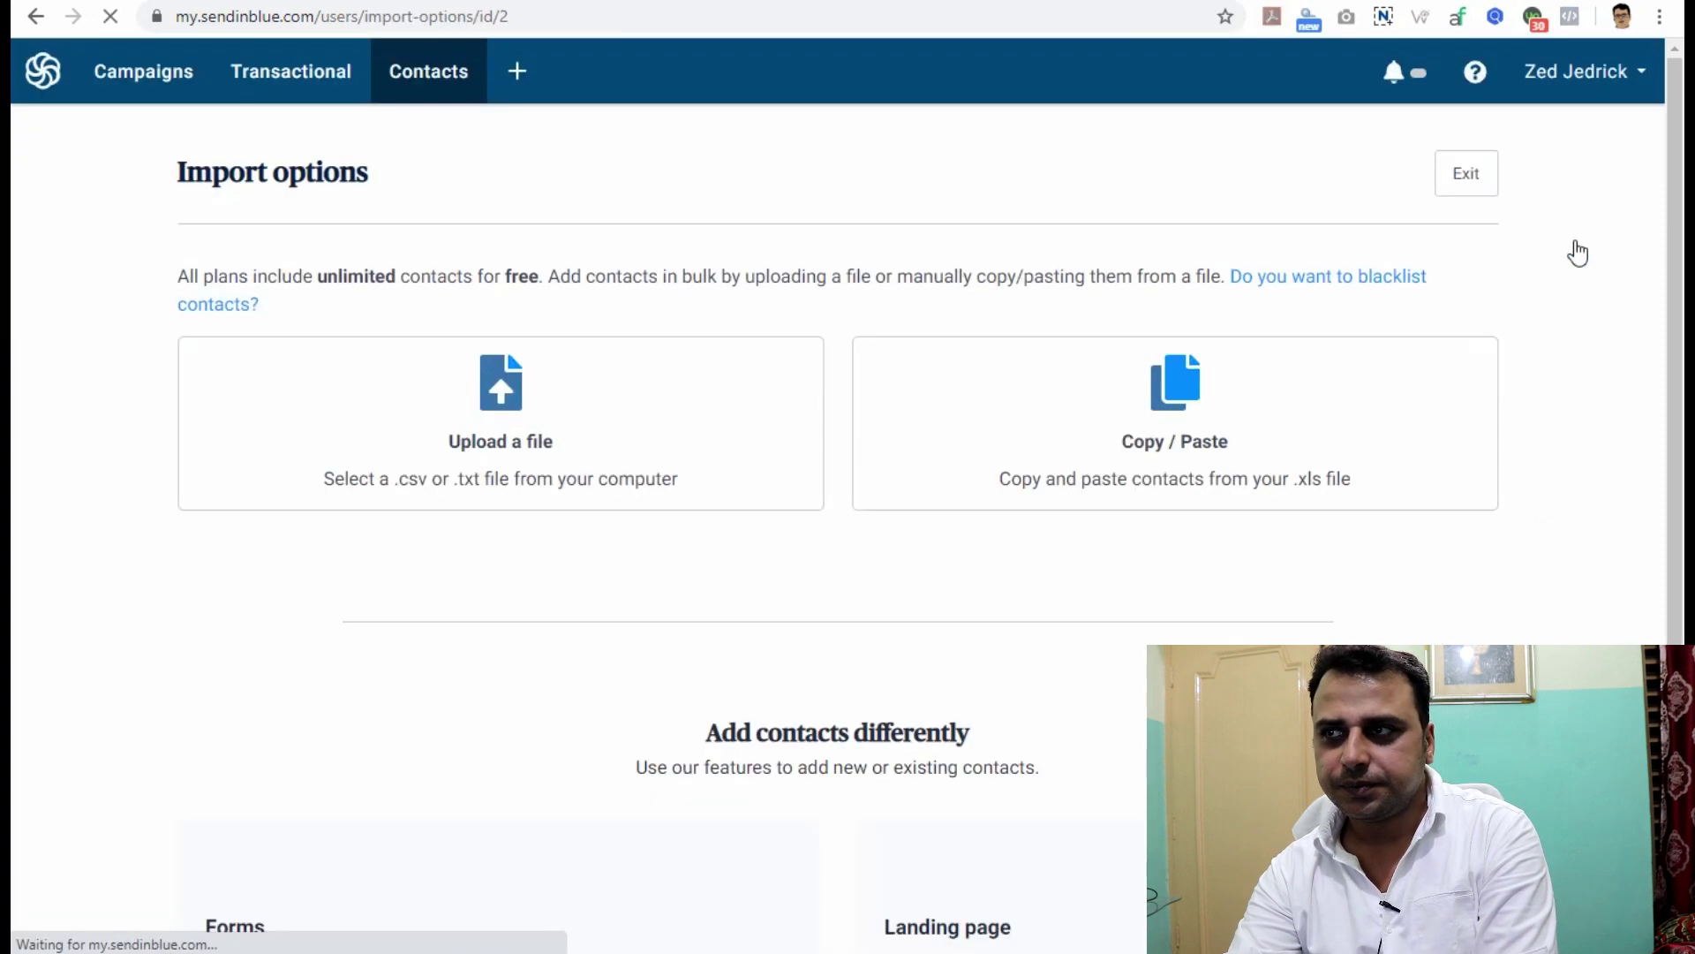
Open the copy/paste contact import, switch to the leads workbook in Excel and locate the end of the yellow-filled emails.
click(1175, 466)
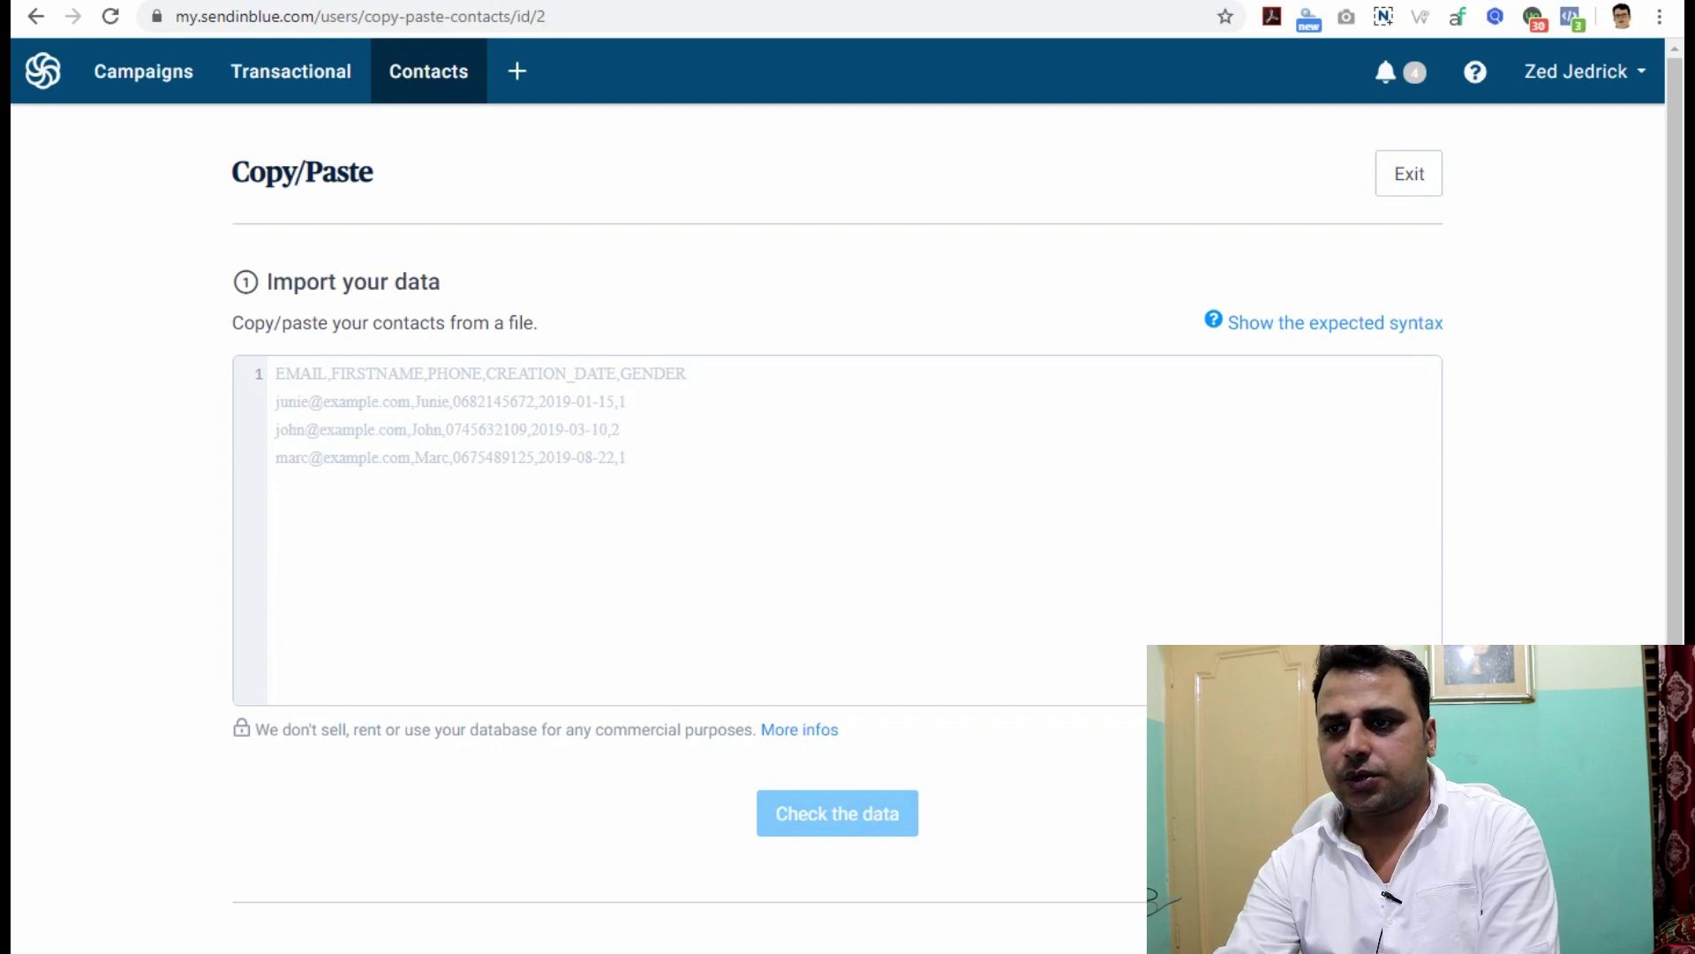
key(alt+Tab)
scroll(757, 613, down, 20)
scroll(845, 553, down, 20)
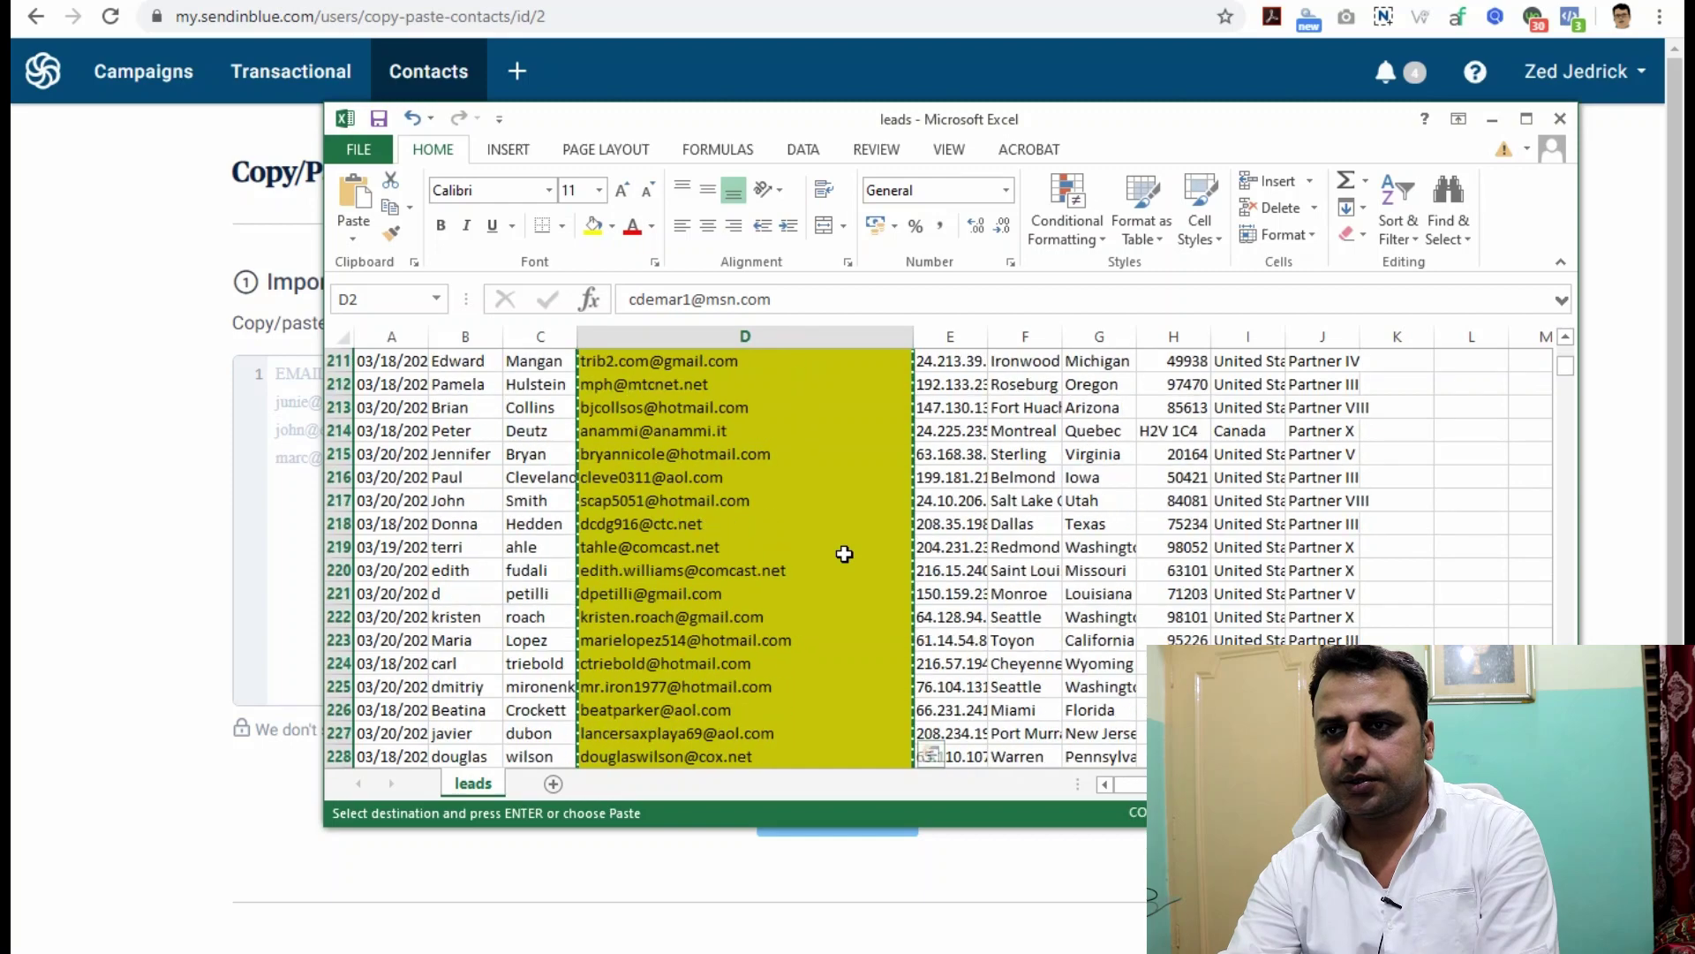
scroll(845, 553, down, 20)
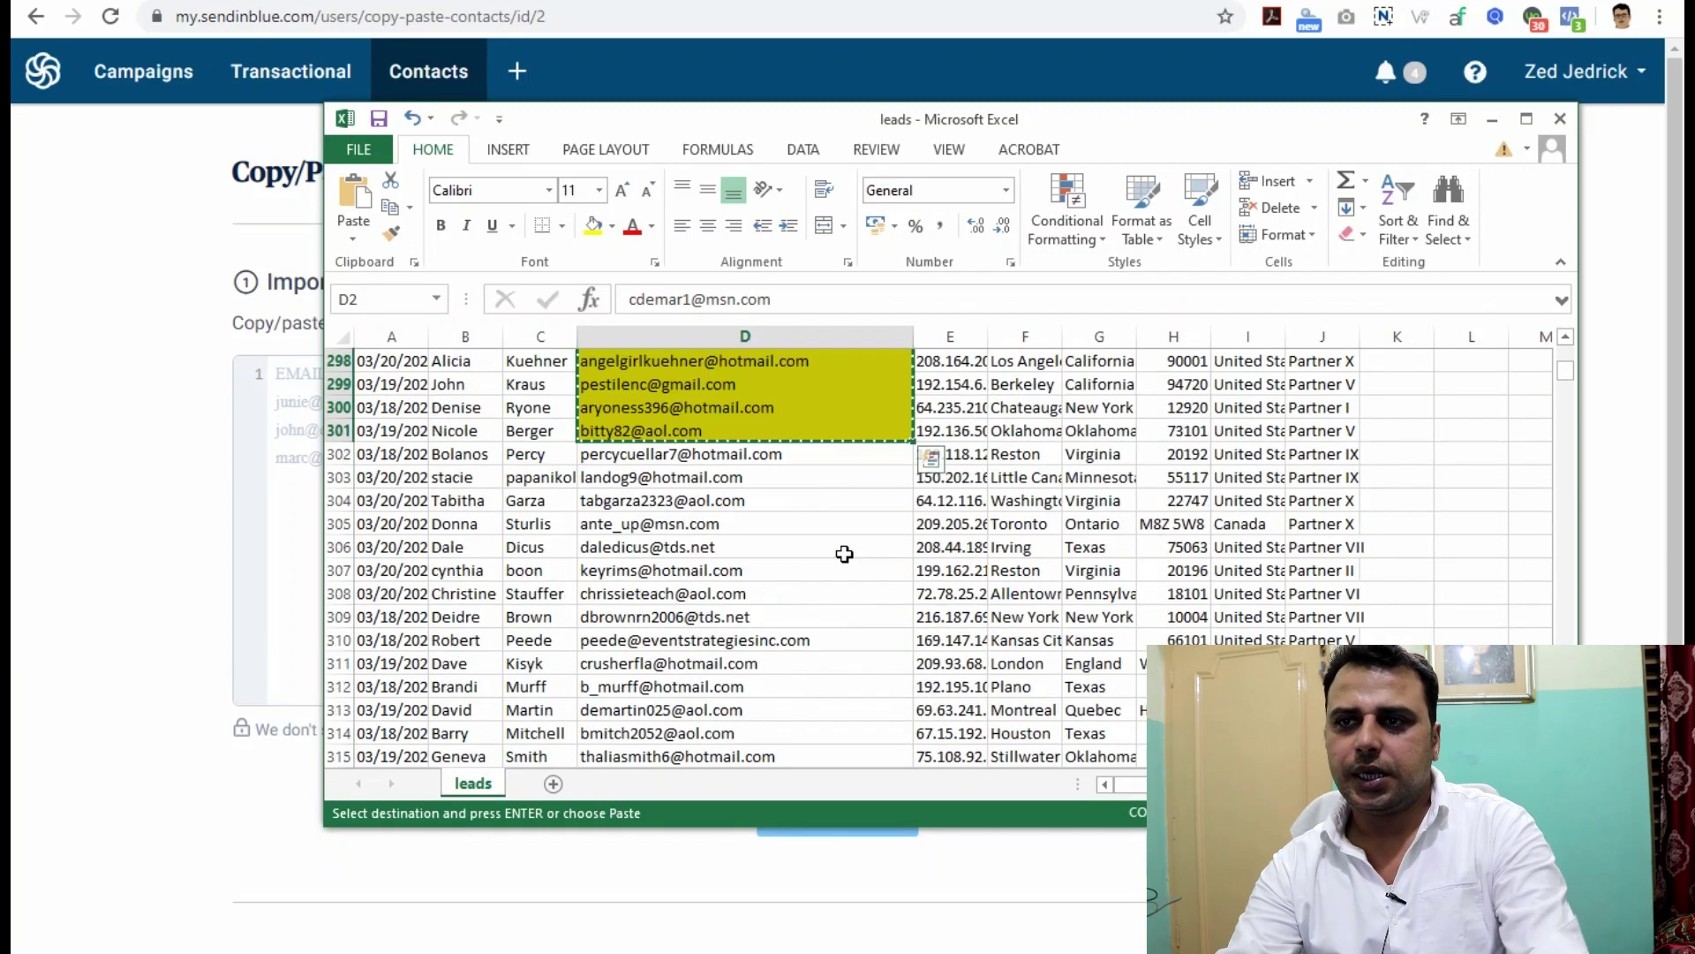
Select the next 300 email addresses in the spreadsheet, cells D302 to D601, and copy them.
click(760, 456)
drag(860, 538, 862, 539)
scroll(861, 538, down, 11)
scroll(862, 538, down, 20)
scroll(862, 538, down, 20)
scroll(862, 539, down, 1)
key(shift+Up)
key(shift+Up)
key(shift+Up)
key(shift+Up)
key(shift+Up)
key(shift+Up)
key(shift+Up)
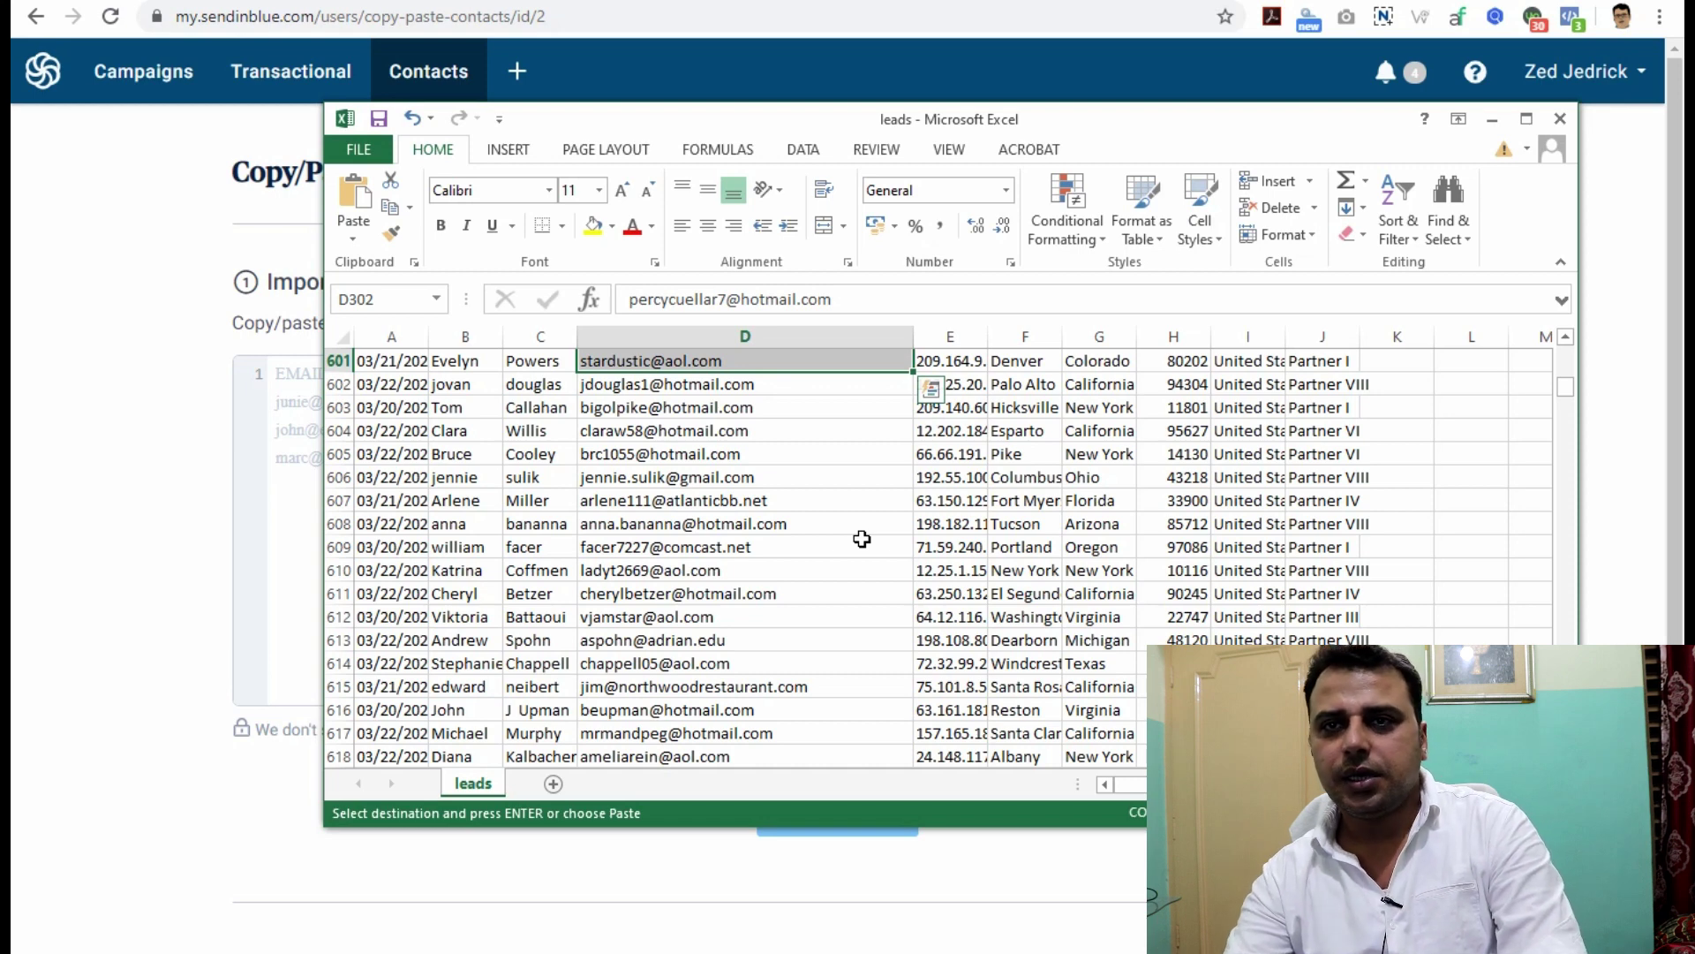
key(ctrl+c)
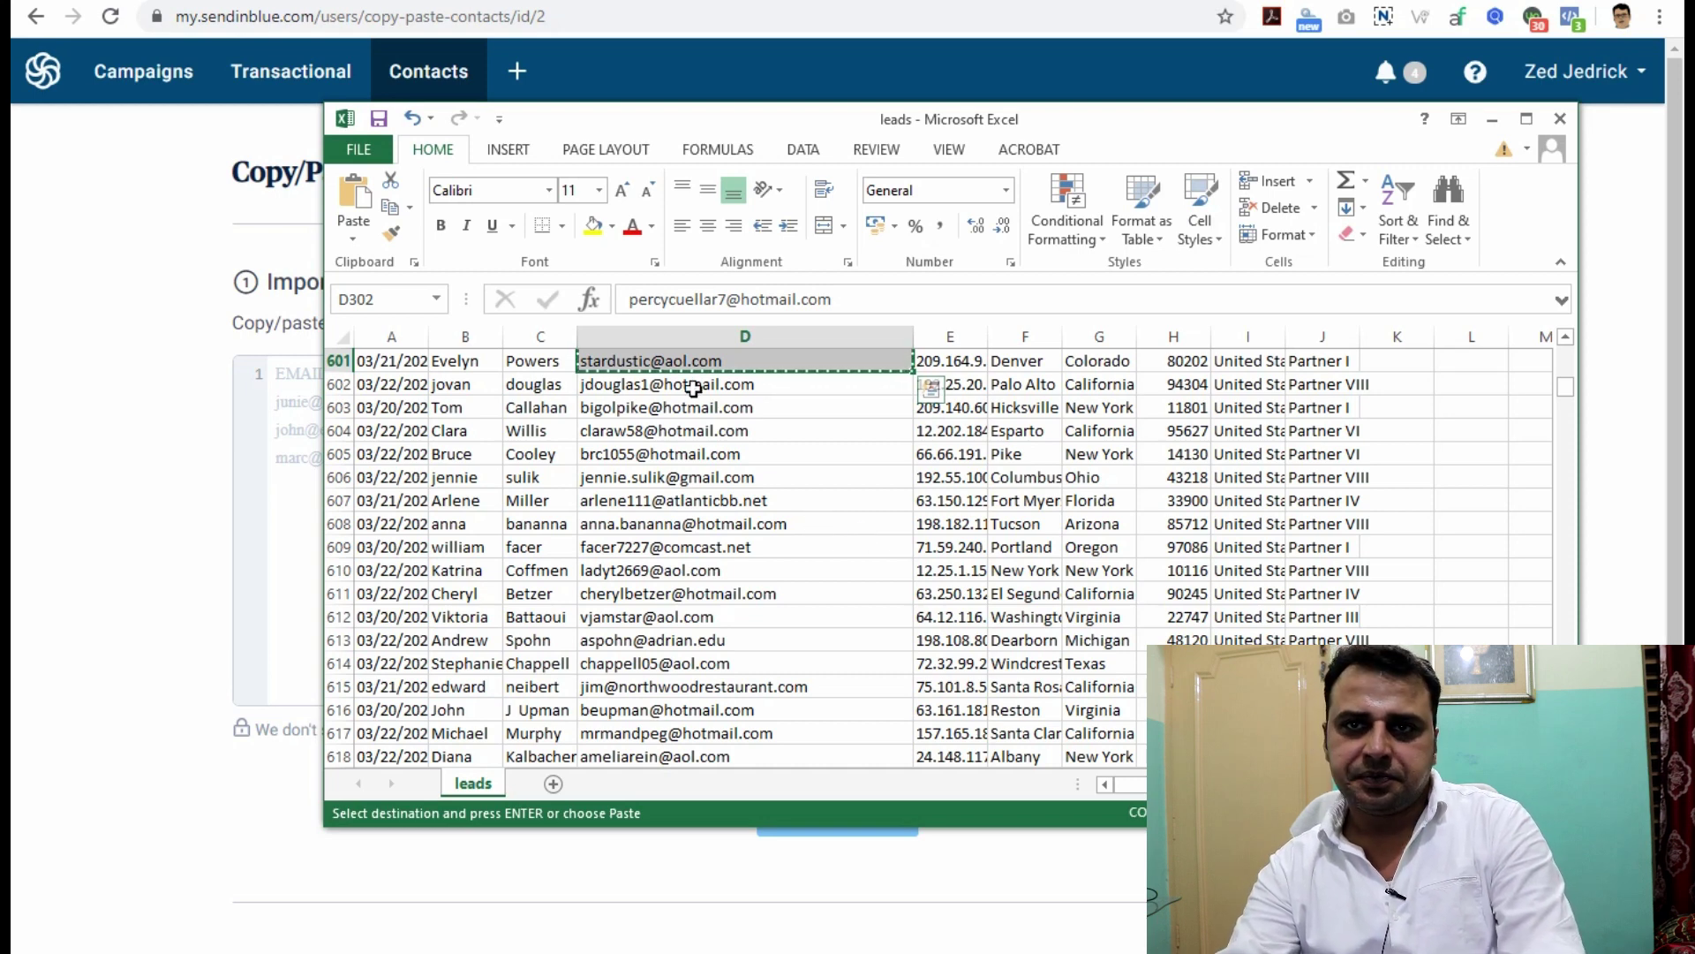
Fill the selected email cells D302:D601 with red to mark the second batch.
click(612, 226)
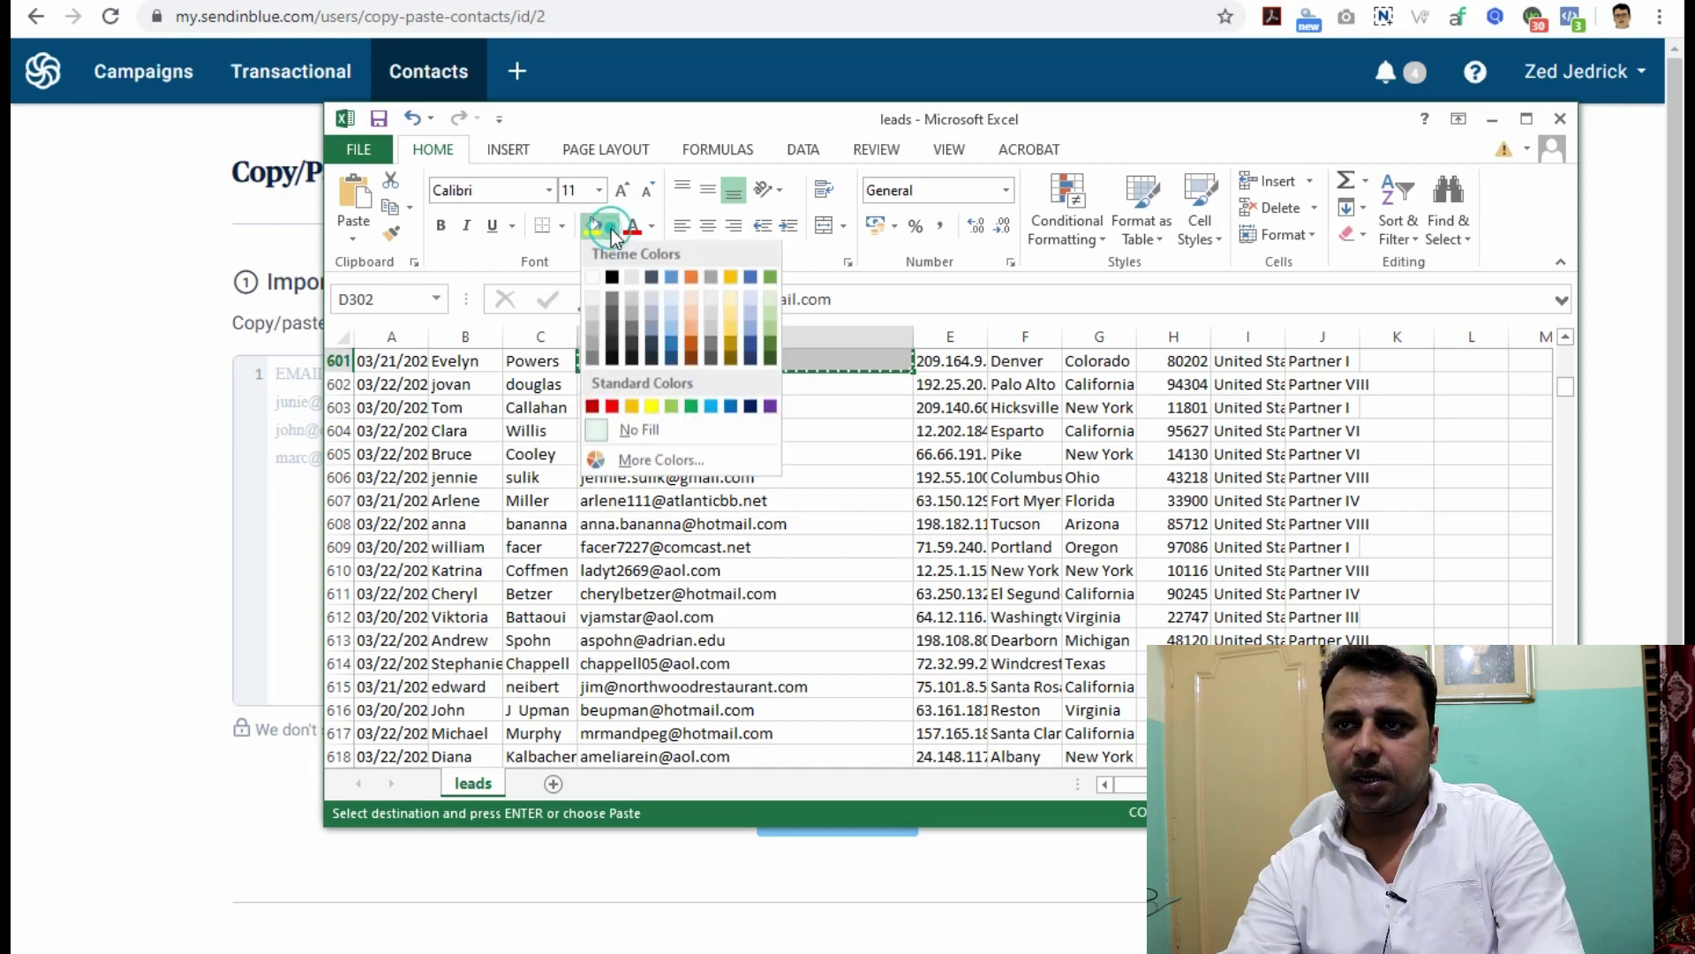
click(611, 408)
scroll(794, 507, up, 20)
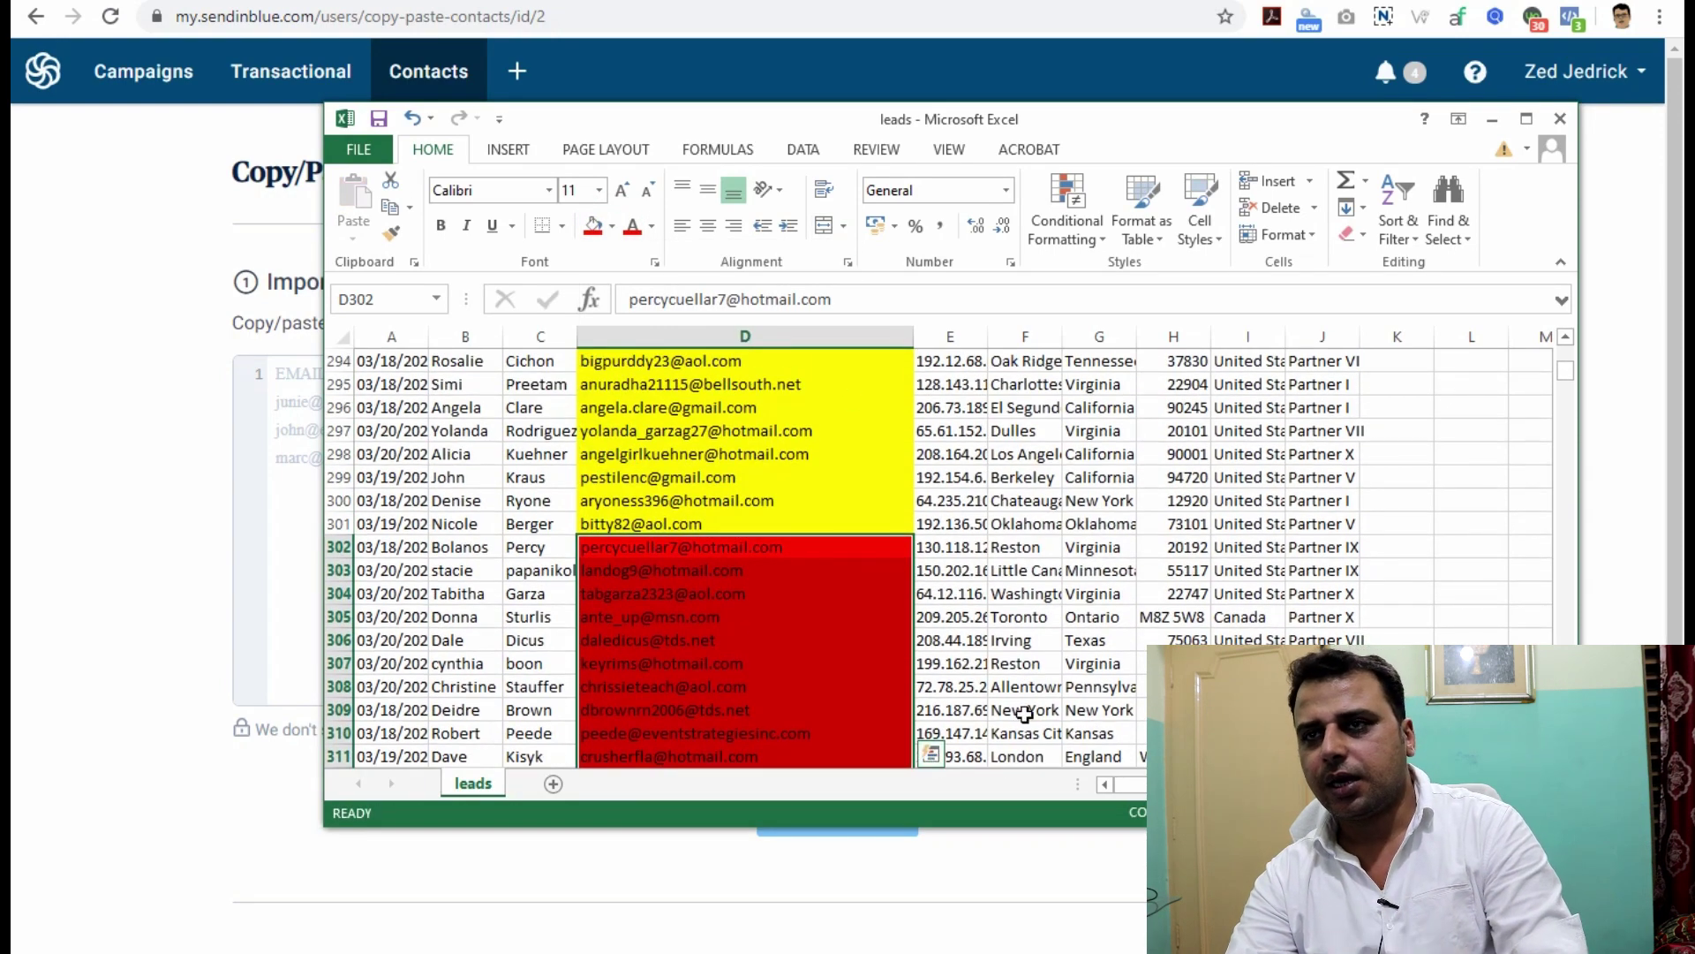
Recopy the red-filled emails, paste them into Sendinblue's import data box and remove the trailing blank line.
key(alt+Tab)
click(315, 411)
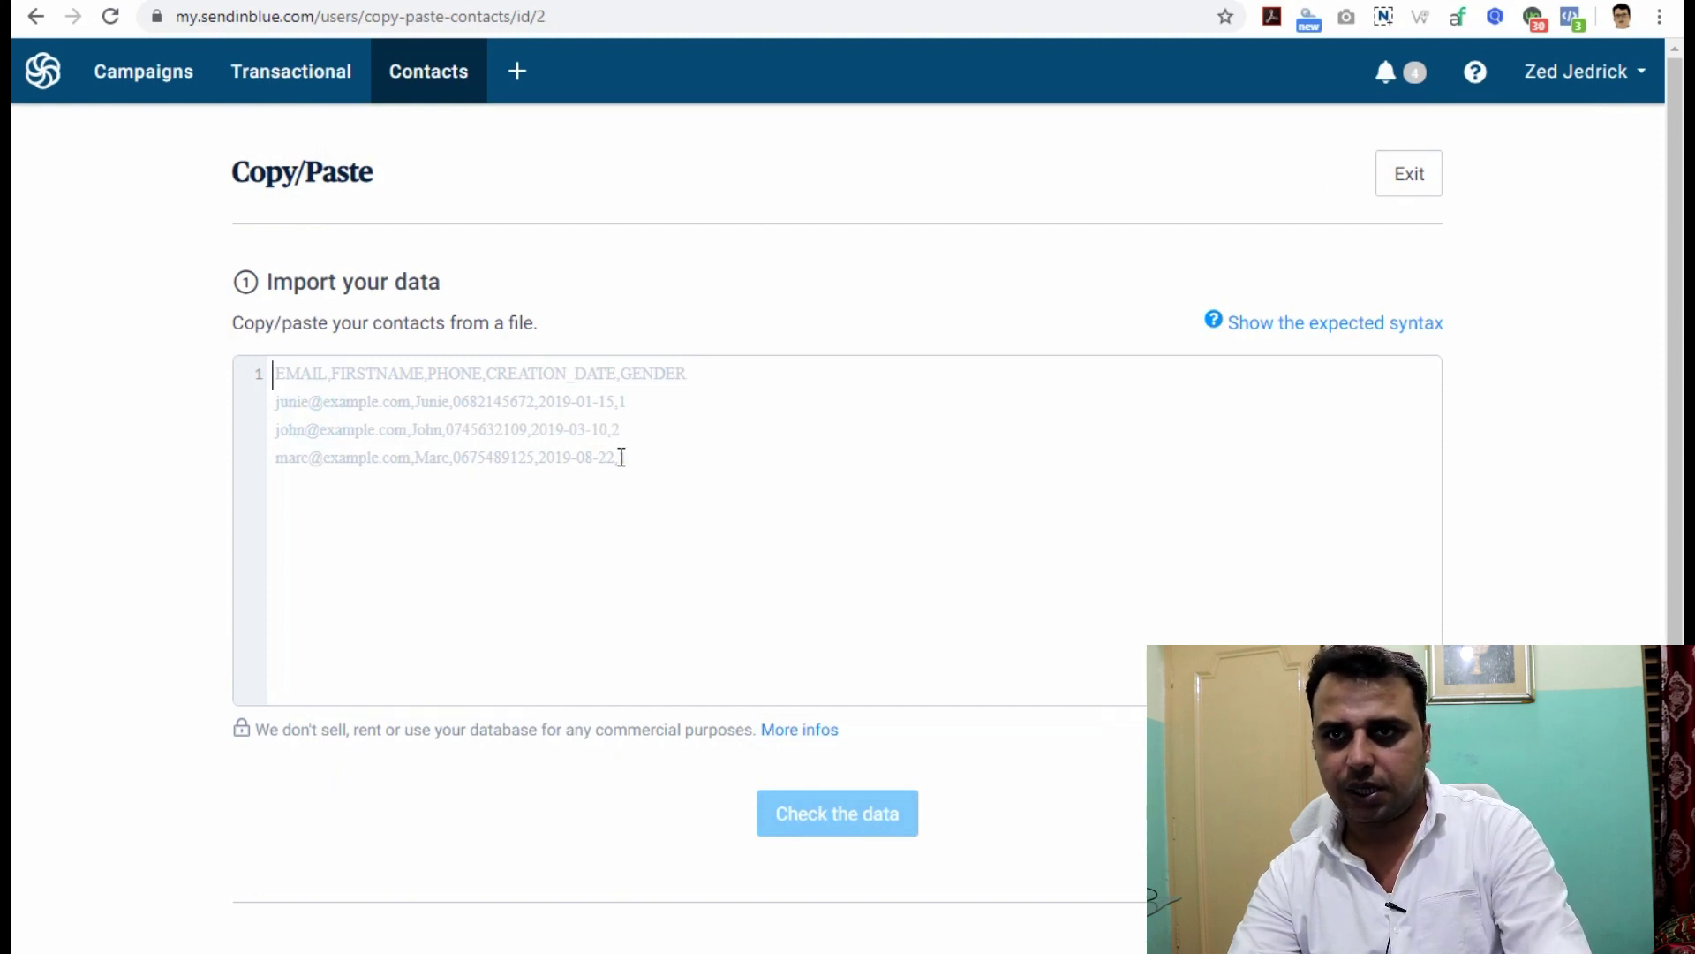
key(alt+Tab)
key(ctrl+c)
key(alt+Tab)
key(ctrl+v)
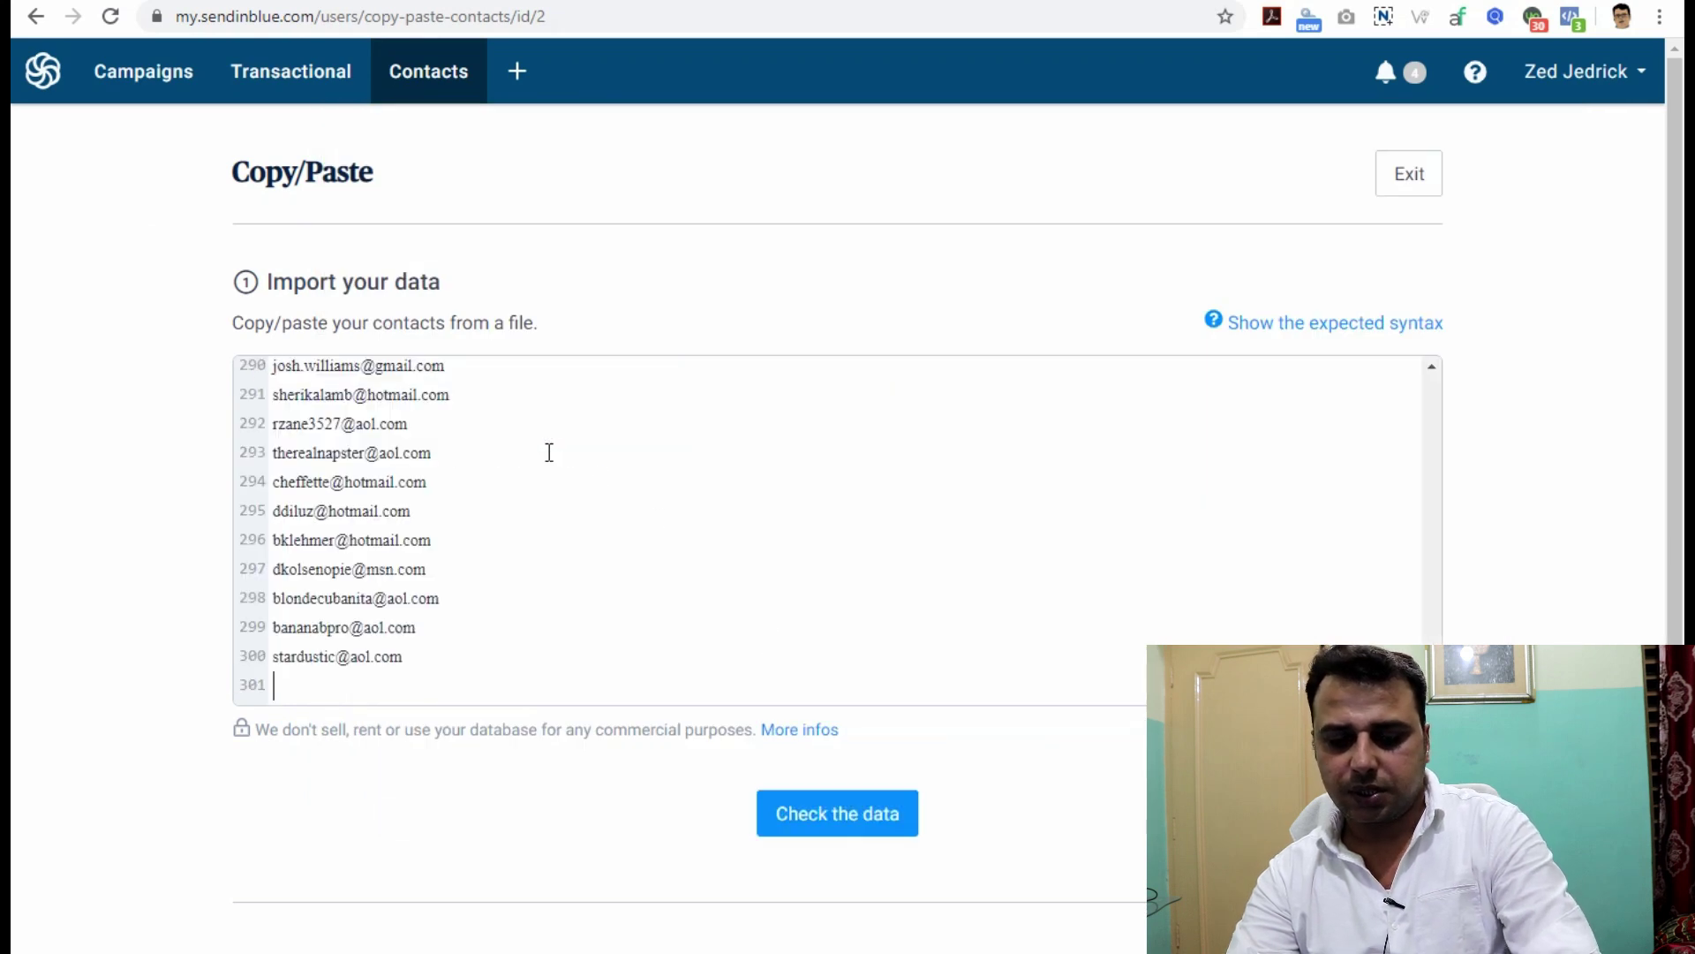
key(BackSpace)
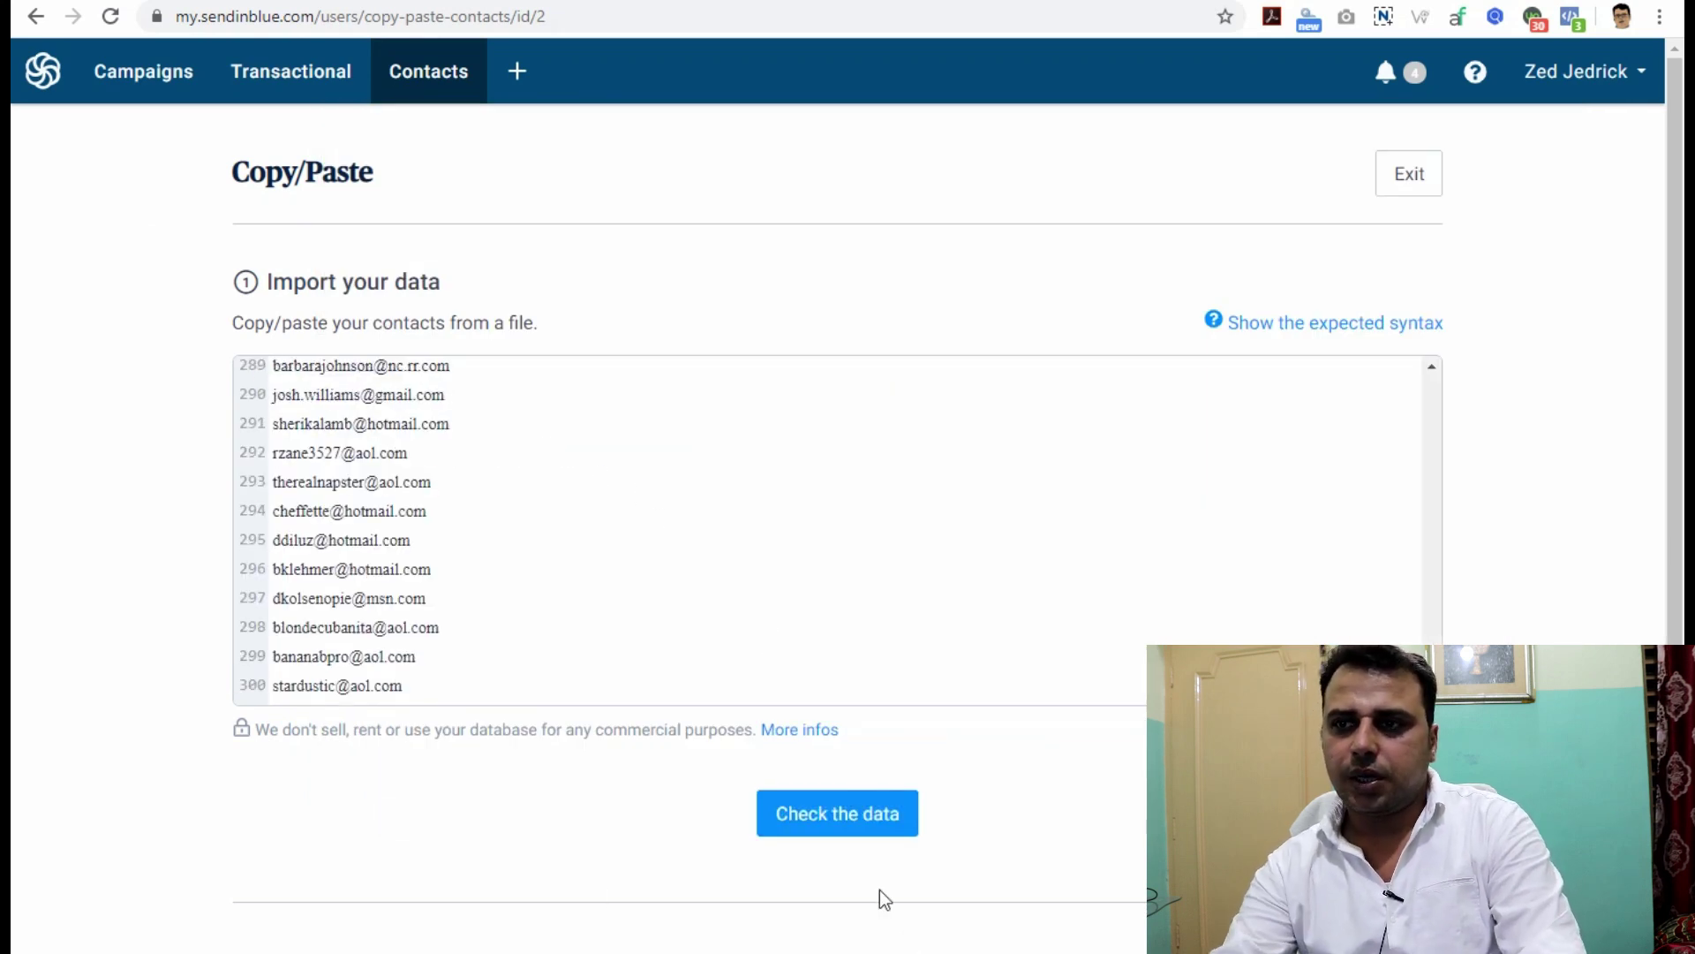
Check and confirm the pasted contact data, and confirm the EMAIL column's mapping to the EMAIL attribute.
click(892, 822)
scroll(1088, 855, down, 2)
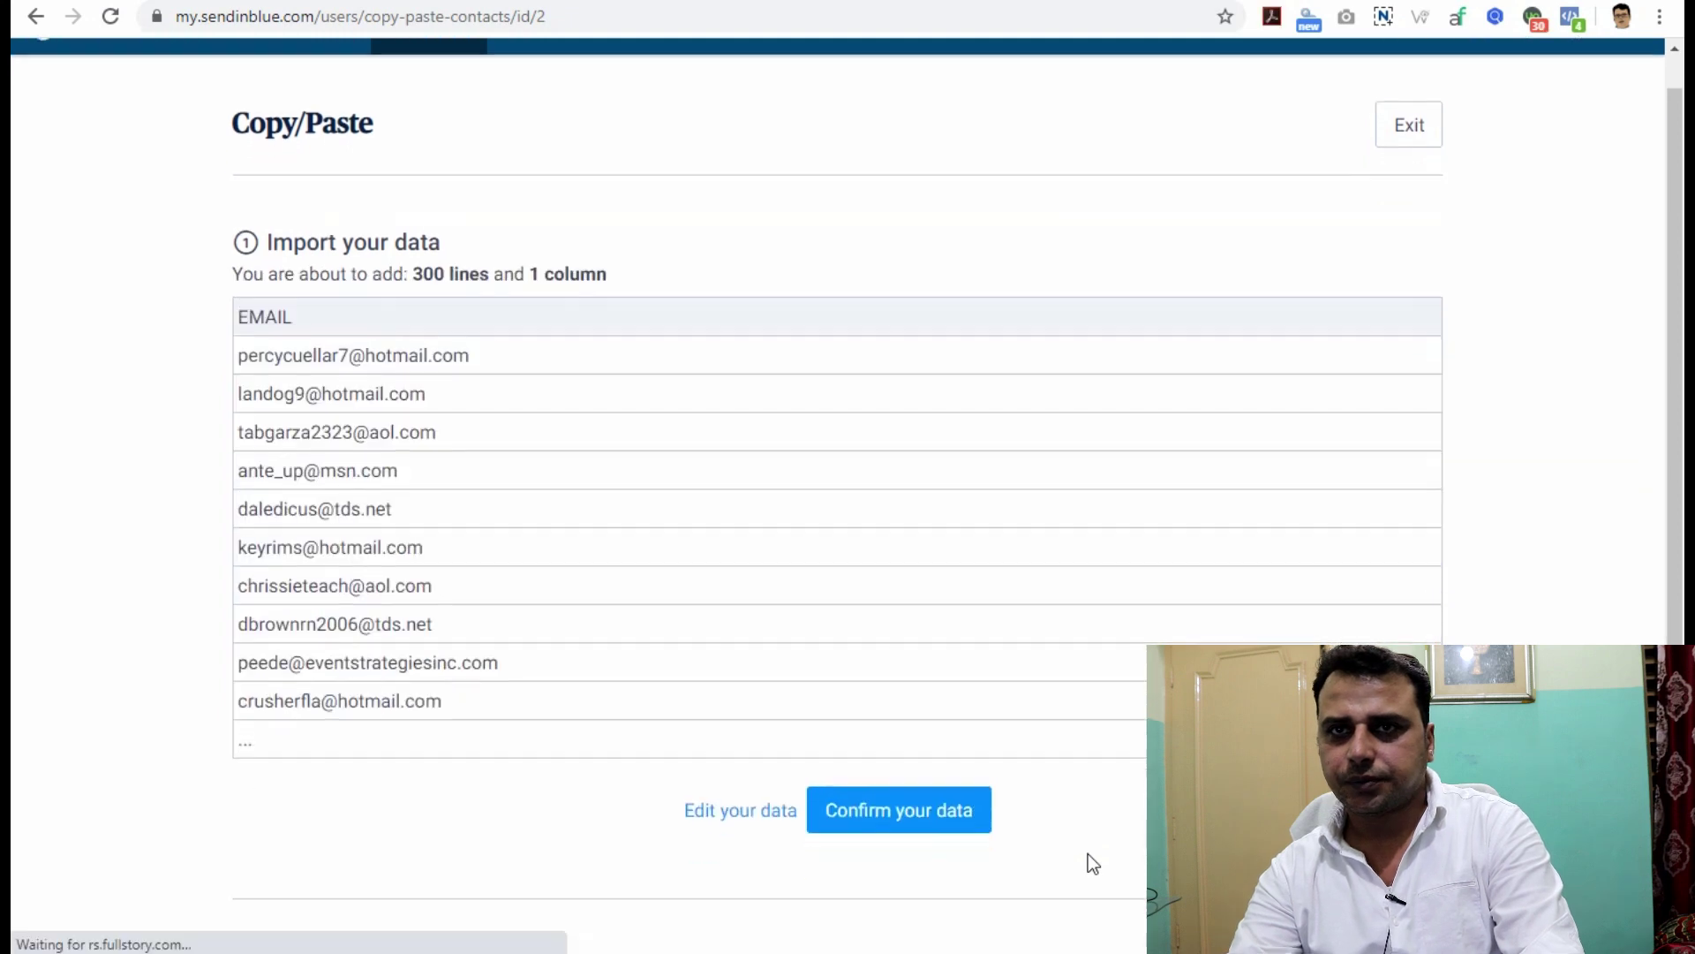
click(914, 765)
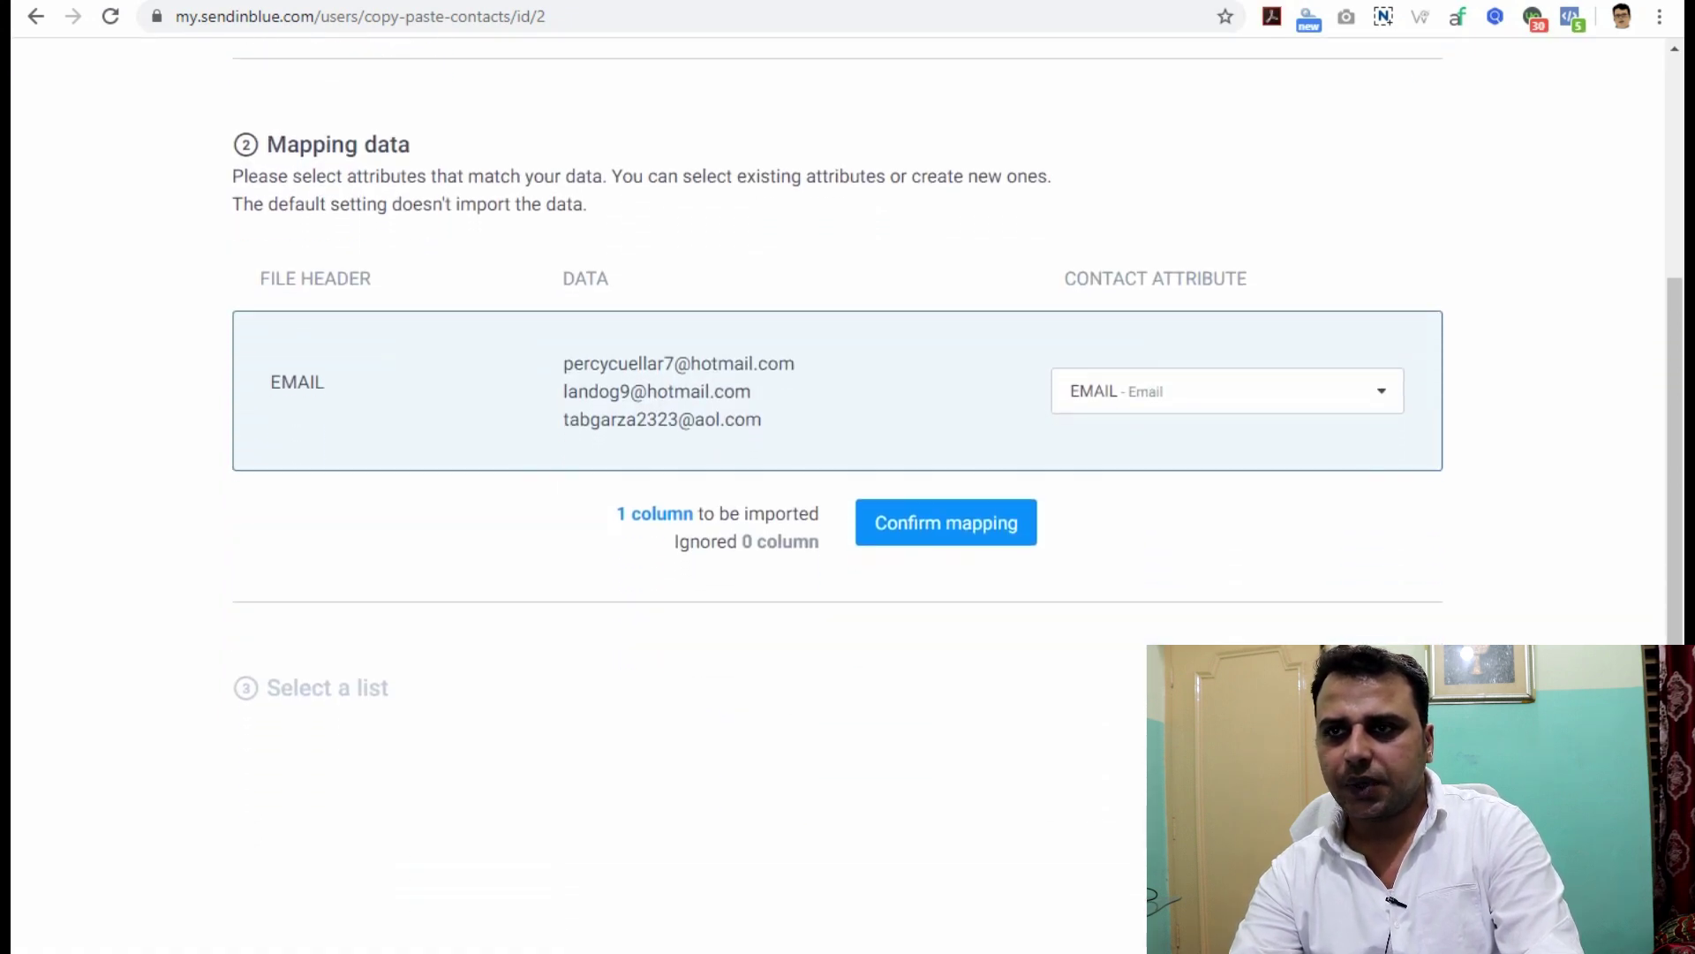
click(952, 528)
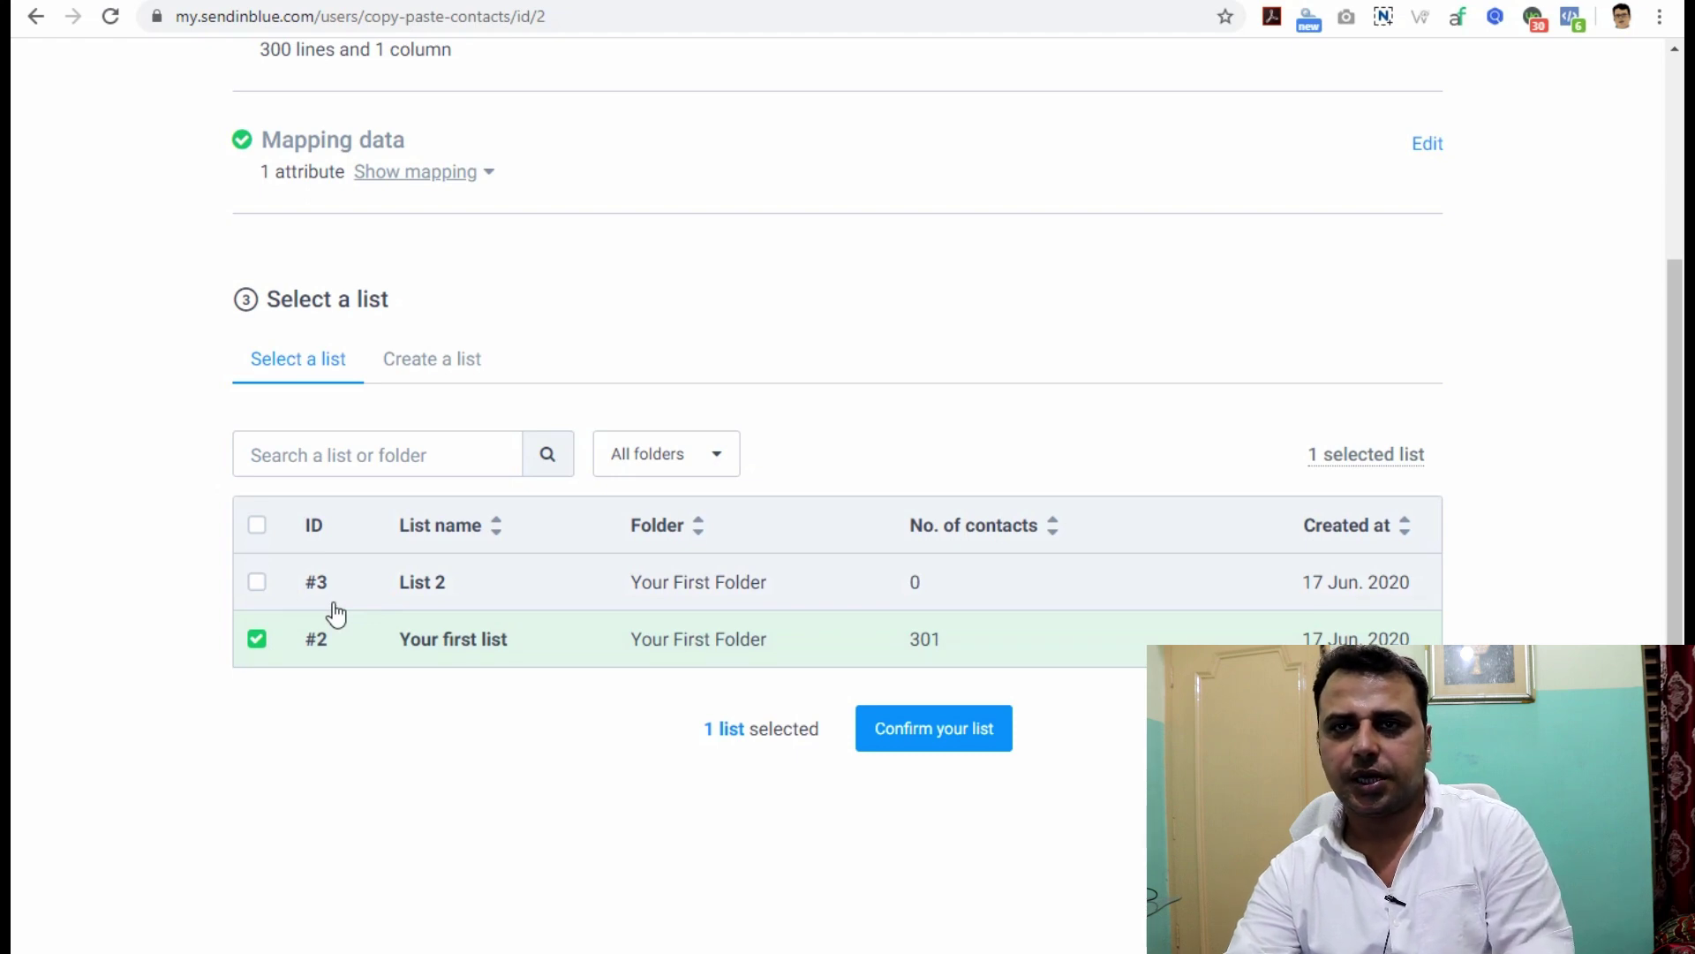
Deselect Your first list and select List 2 as the only destination for the import.
click(257, 640)
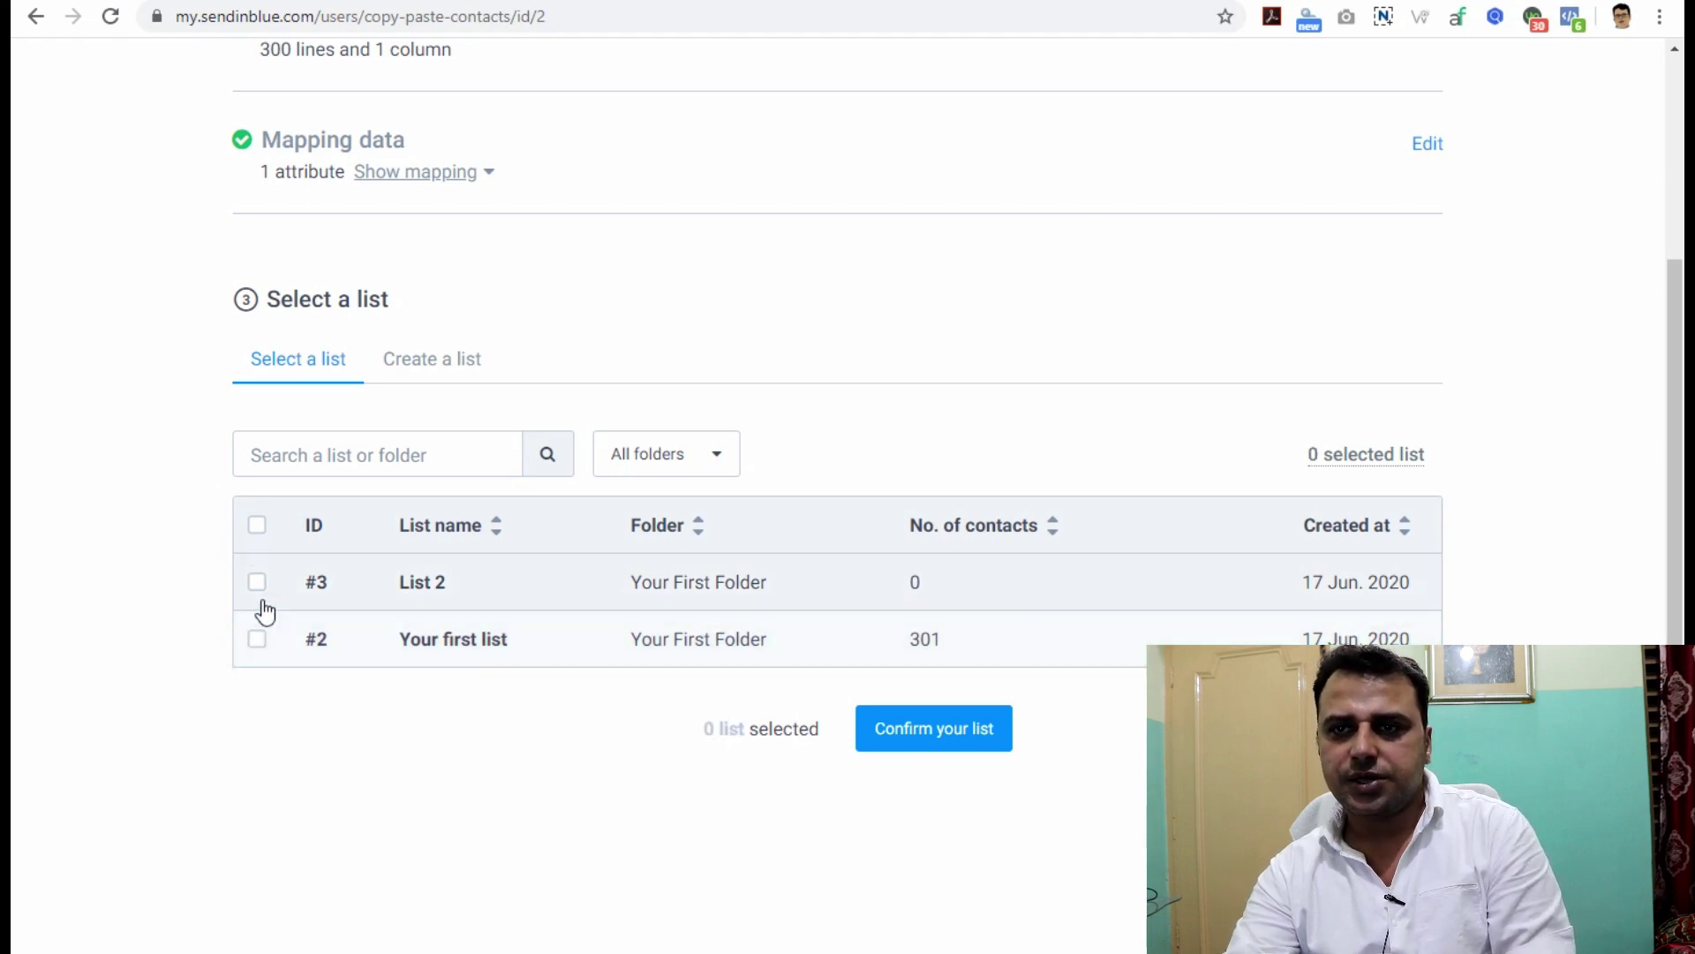
click(257, 582)
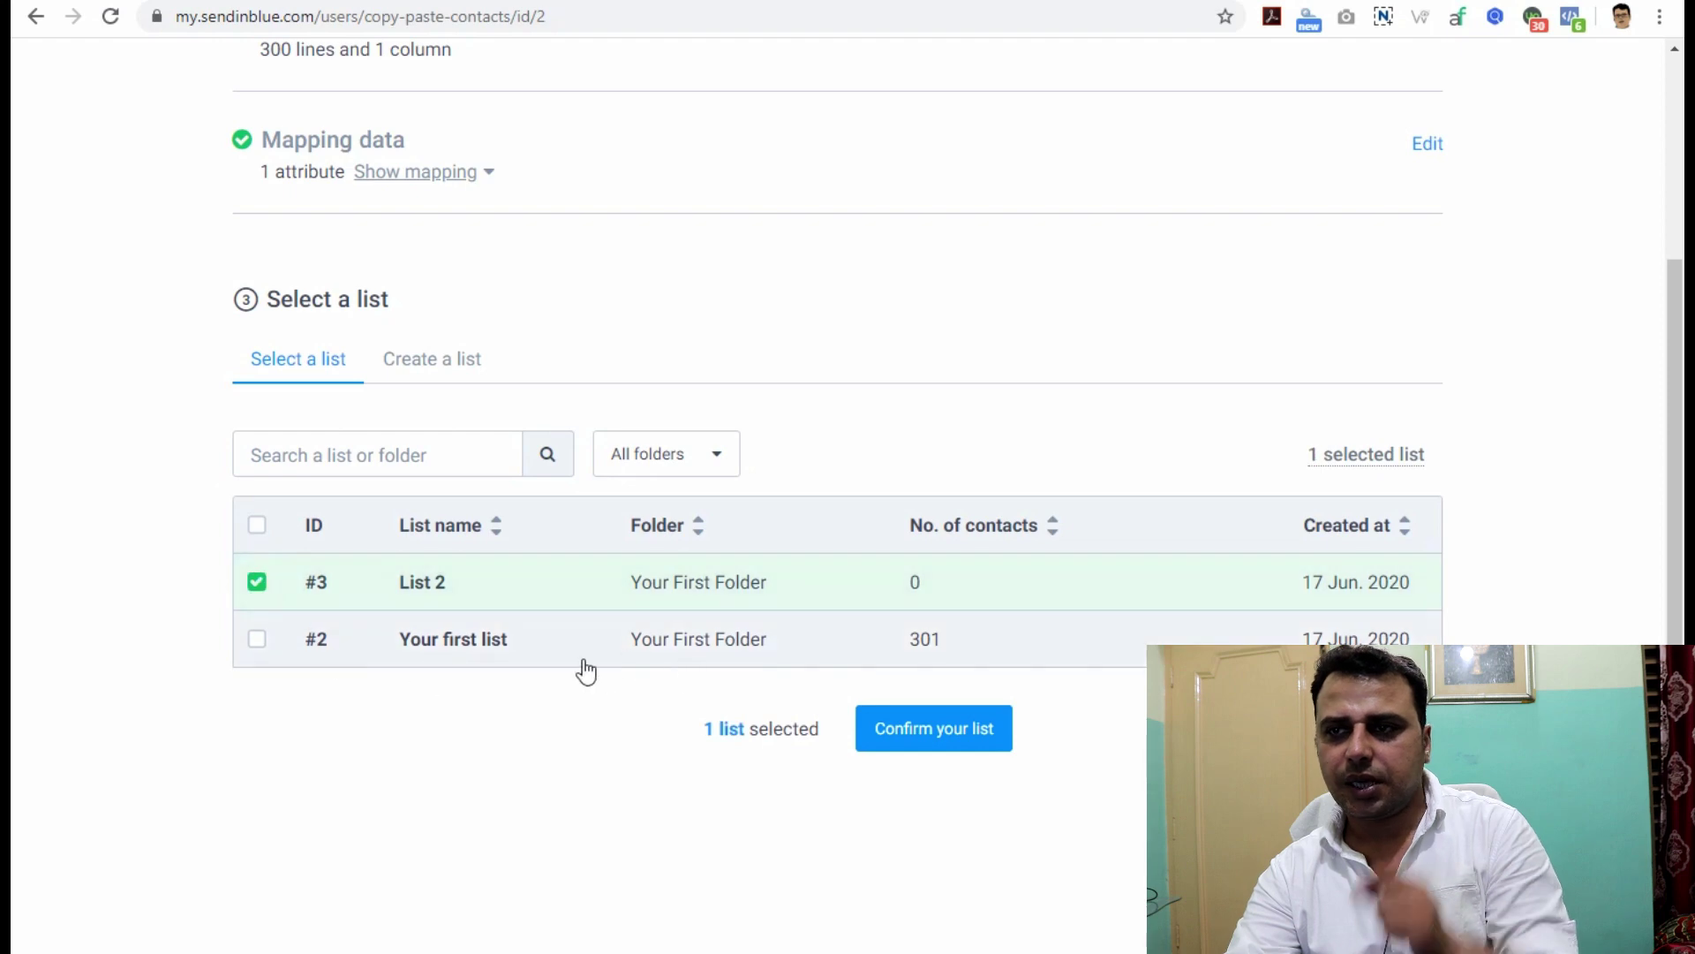
click(258, 584)
click(257, 639)
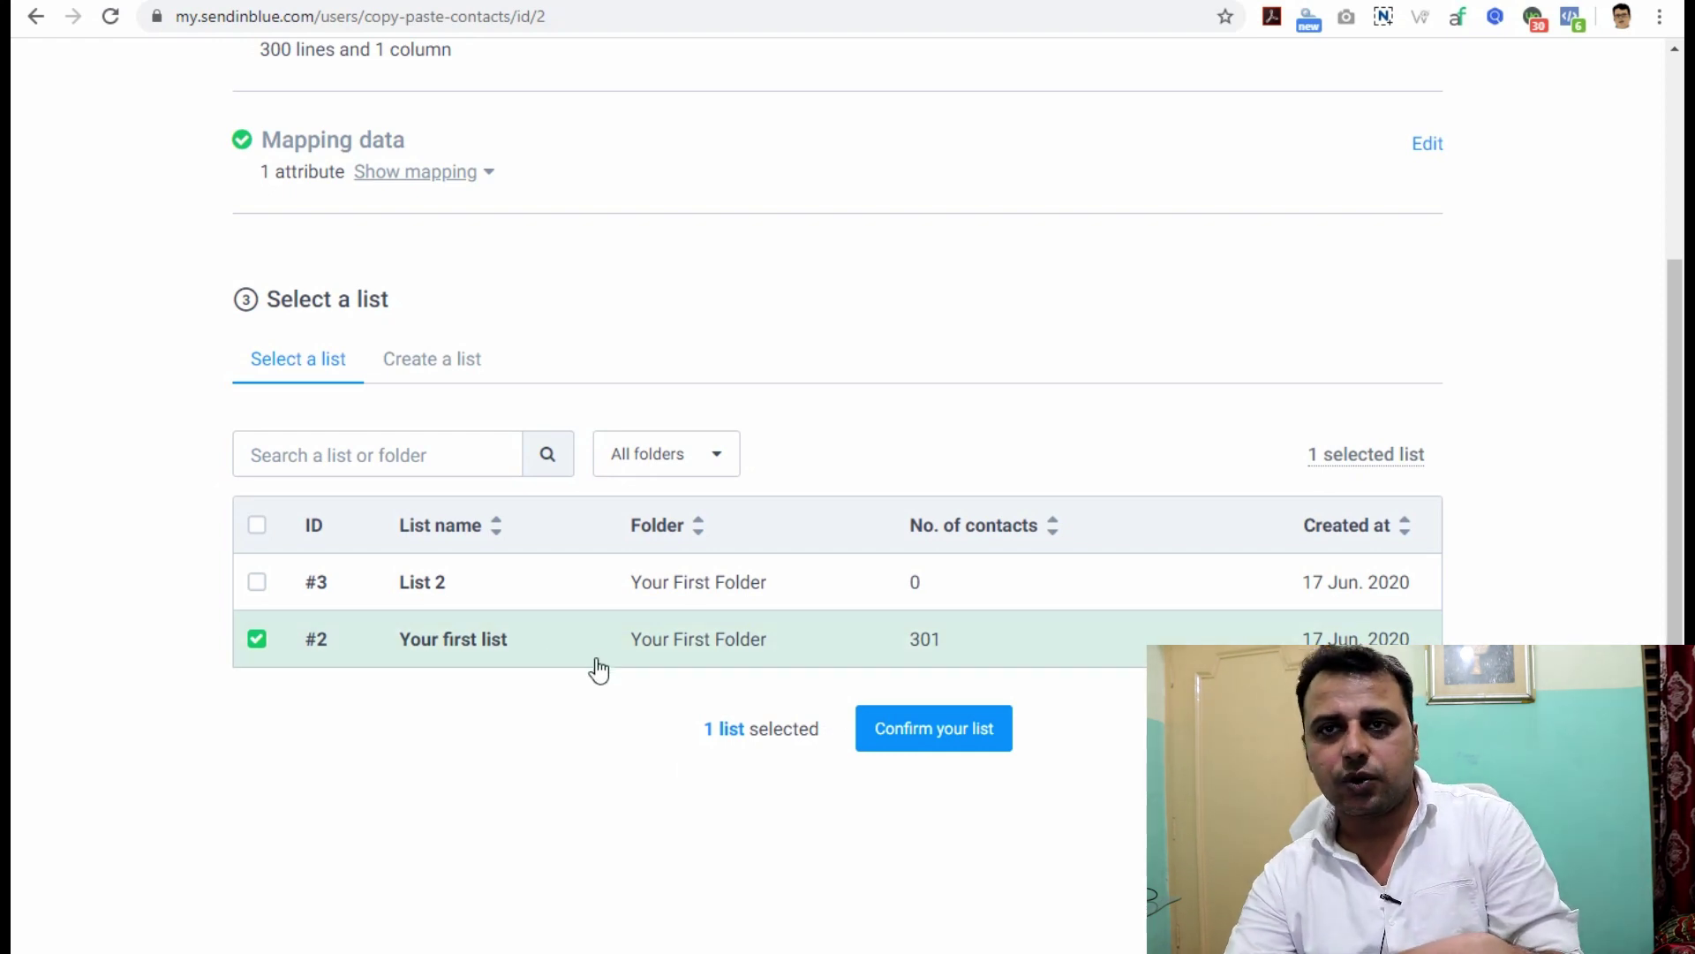
click(257, 639)
click(257, 583)
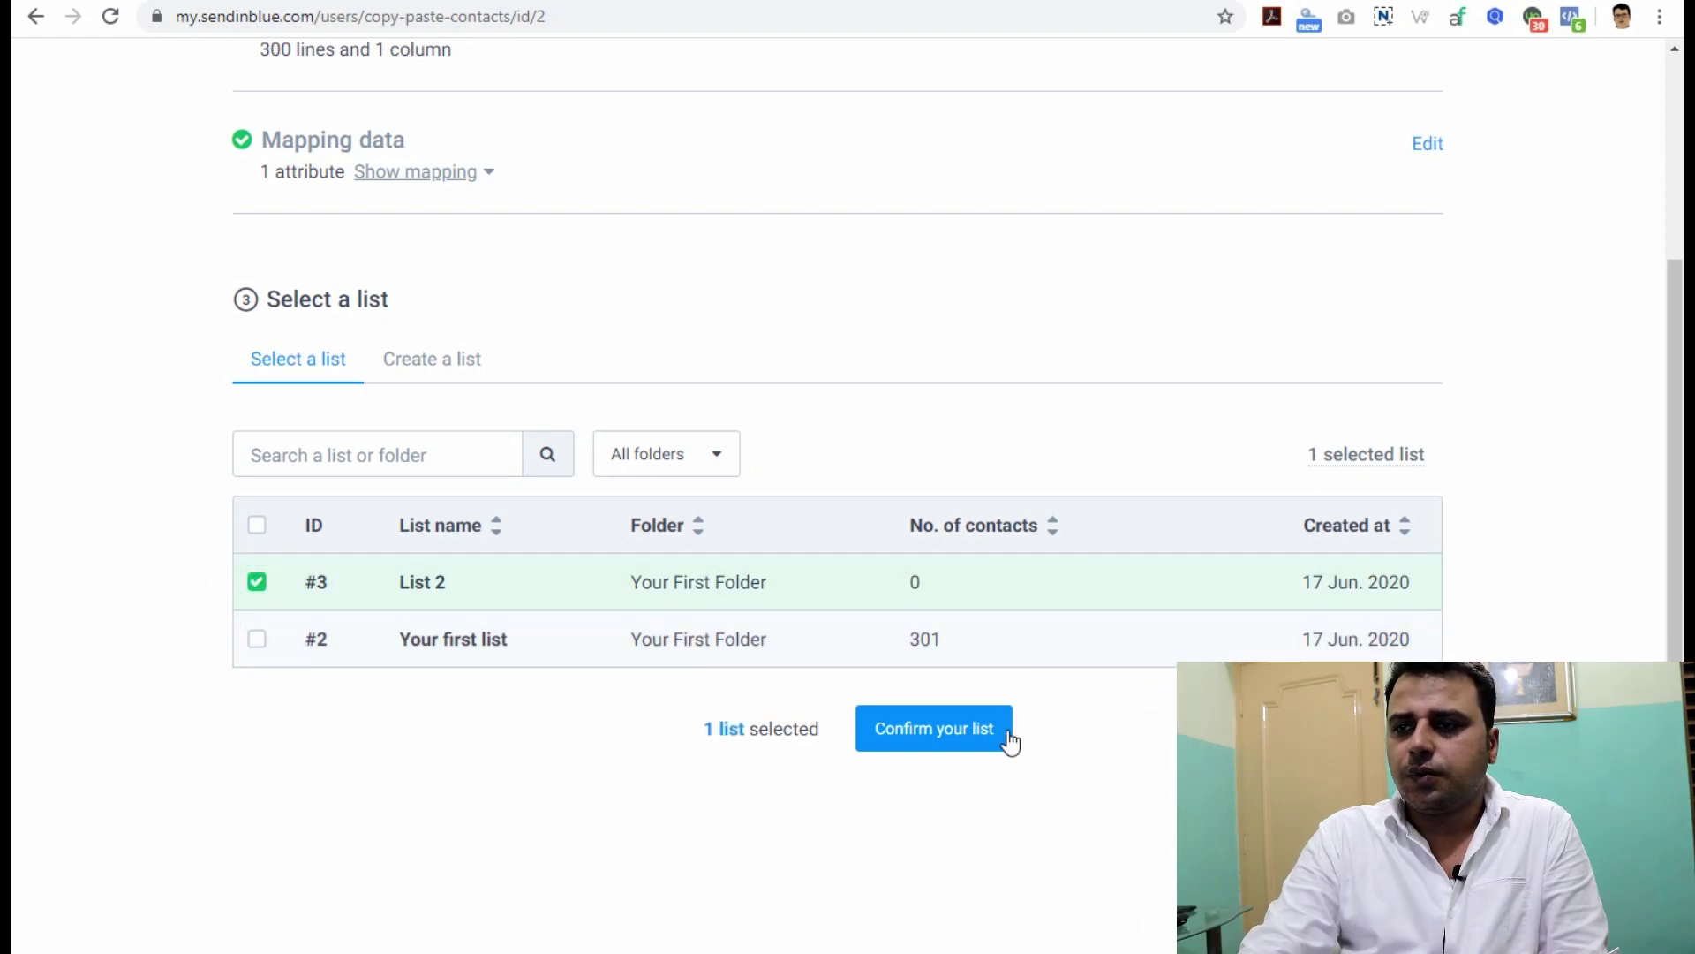
Confirm List 2 as the destination, accept the opt-in agreement and confirm the import.
click(931, 745)
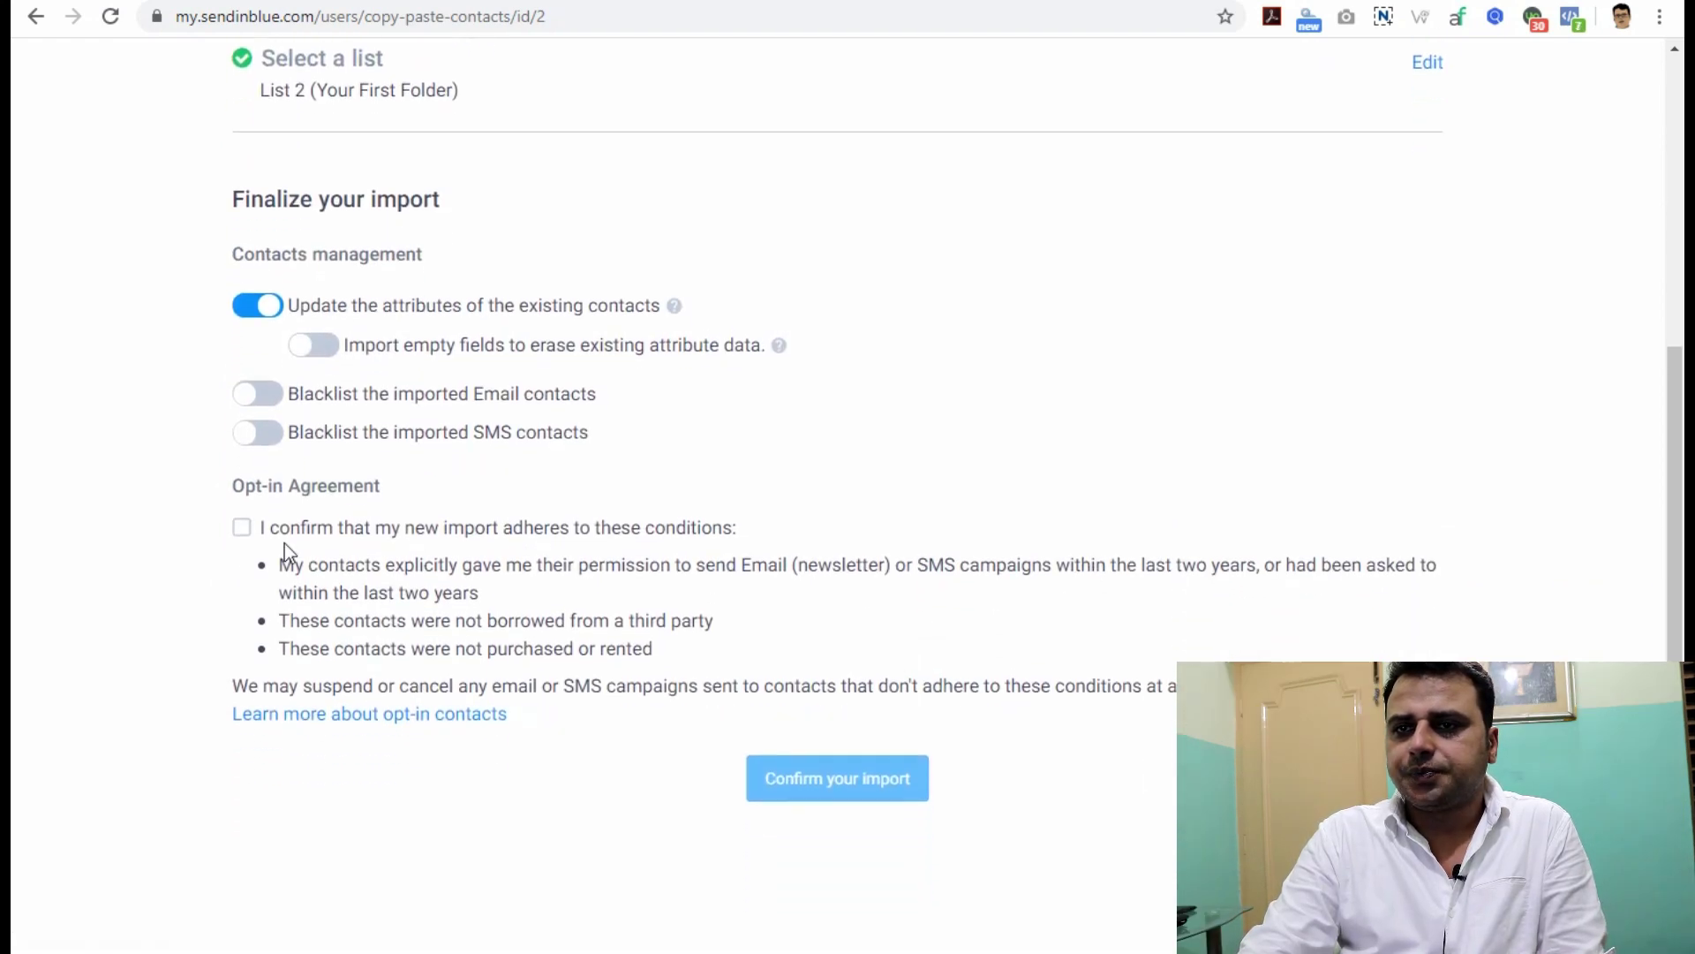
click(241, 529)
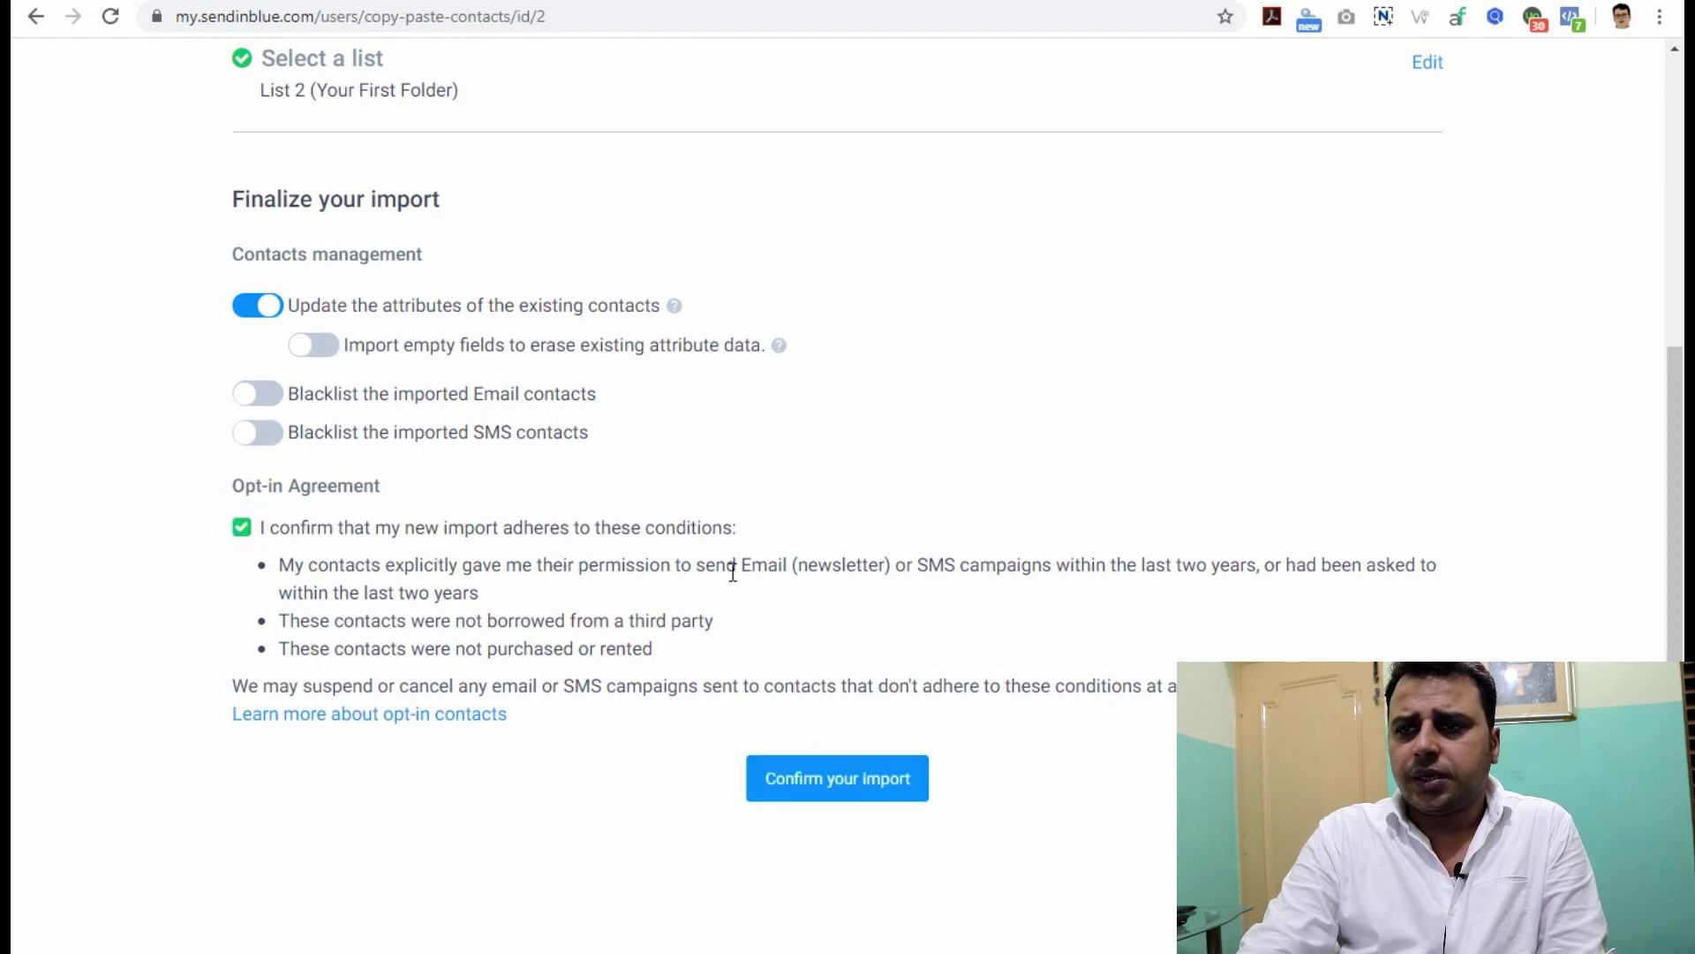
click(878, 781)
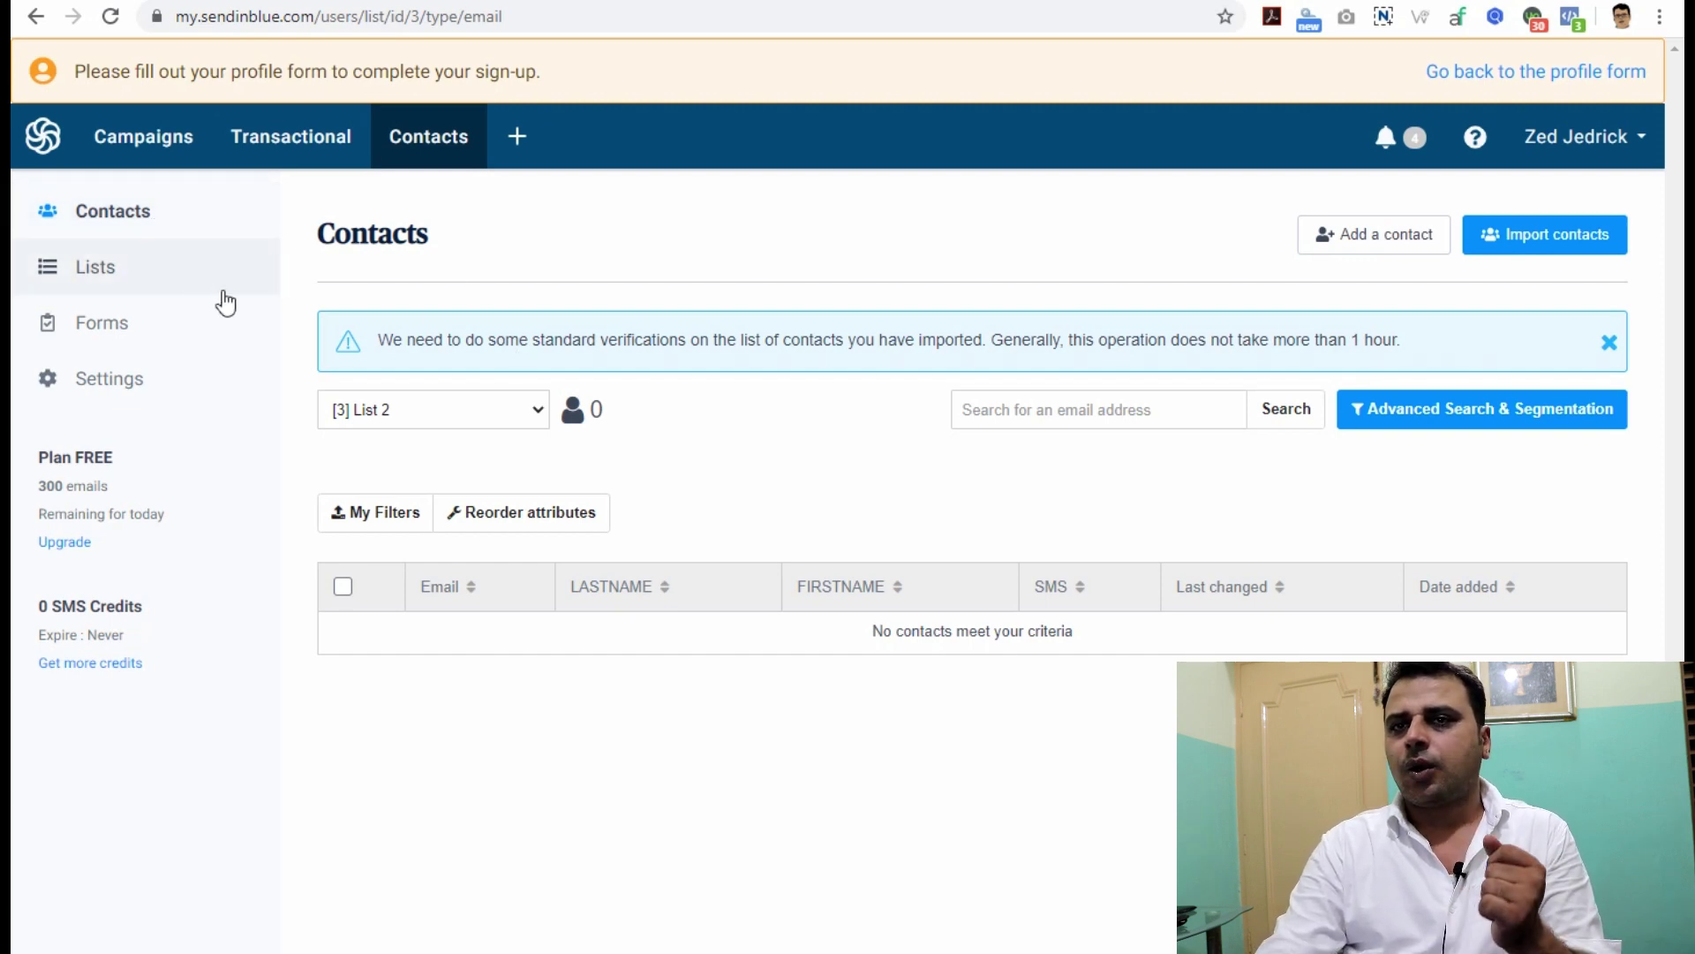
Open the CPA draft email campaign for editing and review its setup, design and recipients report.
click(134, 137)
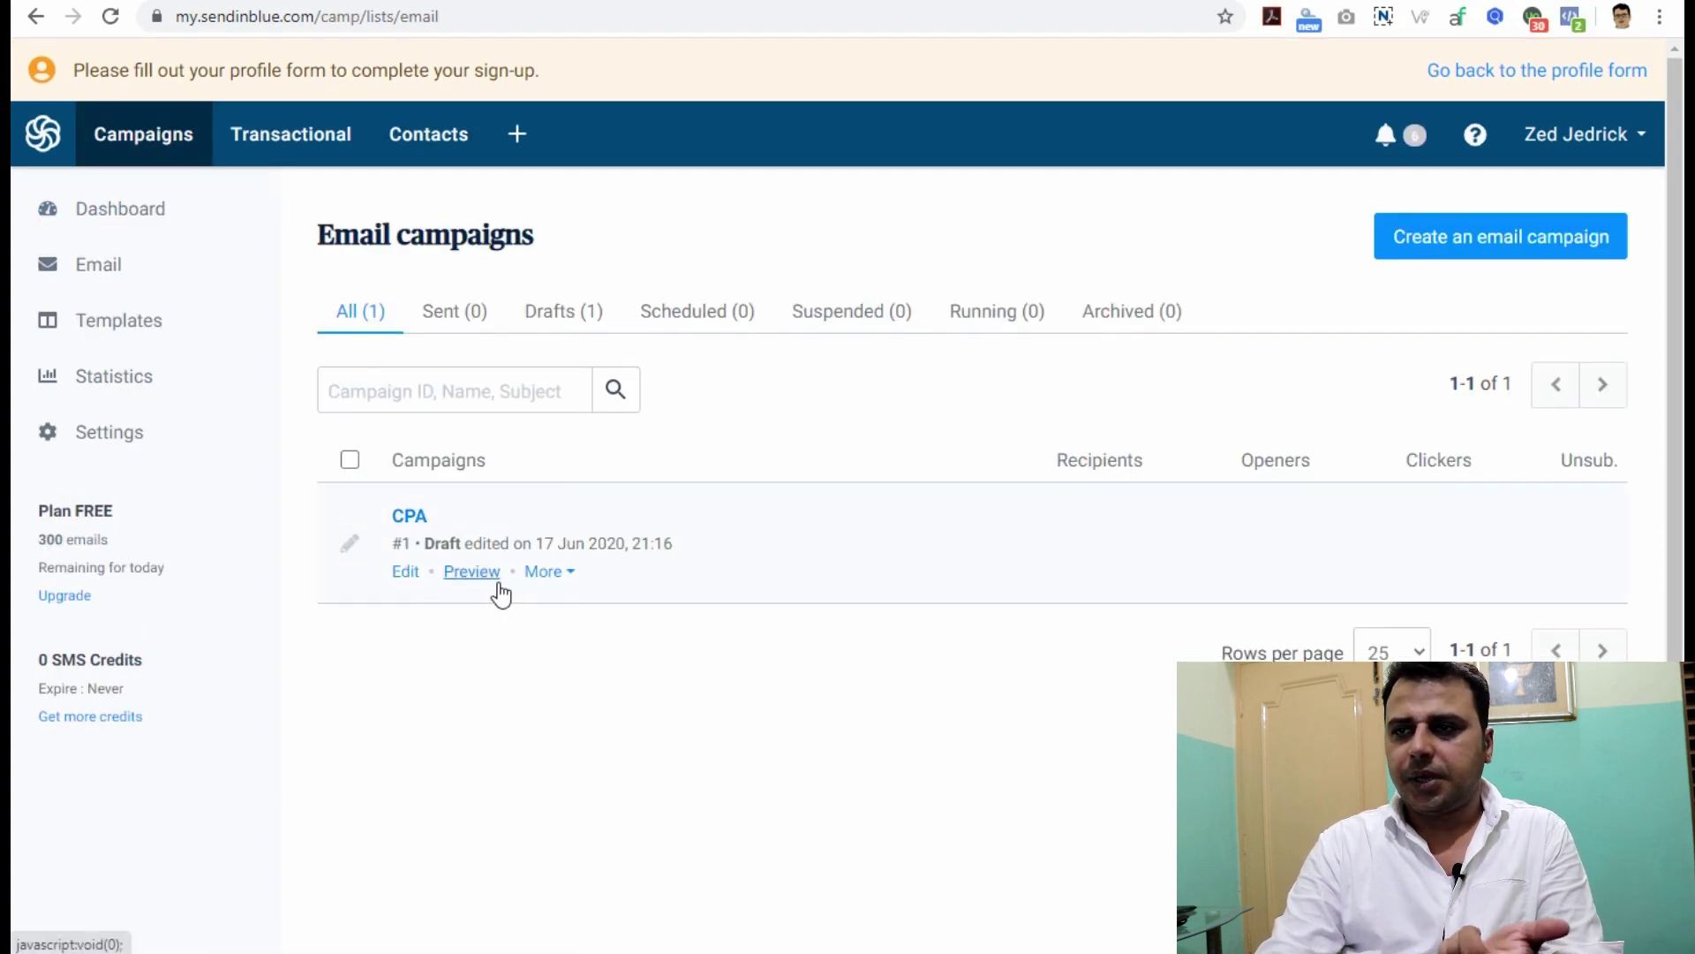
click(407, 574)
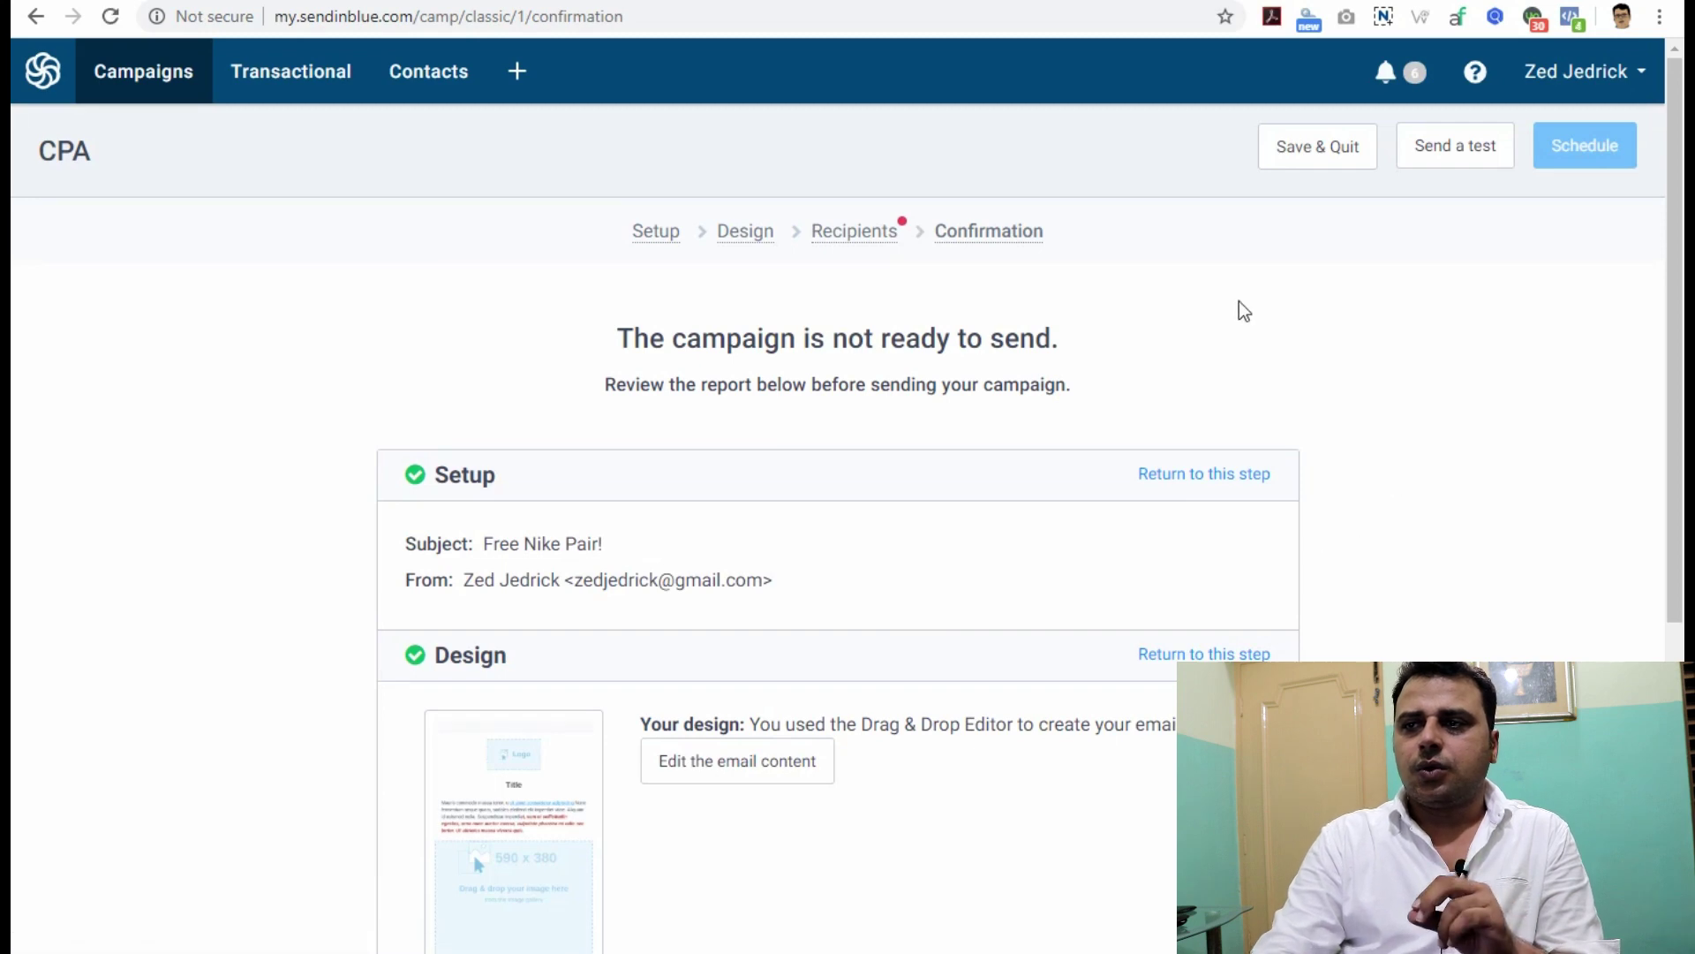
scroll(1045, 657, down, 2)
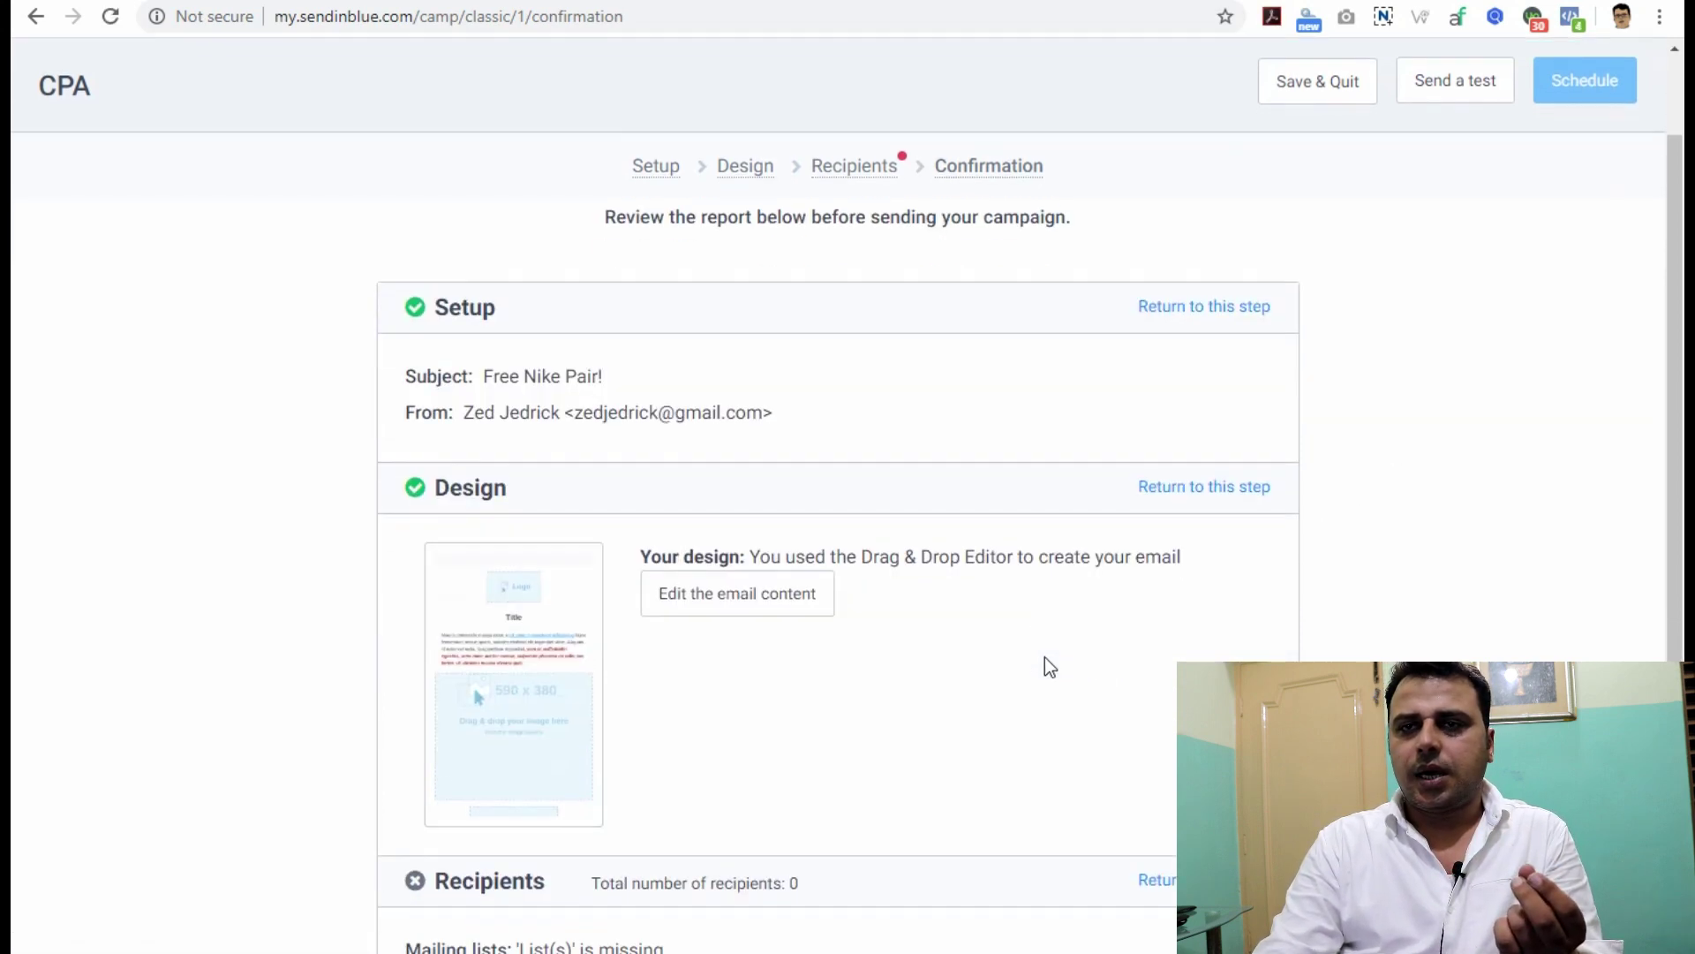
scroll(1050, 667, down, 3)
scroll(1050, 667, up, 1)
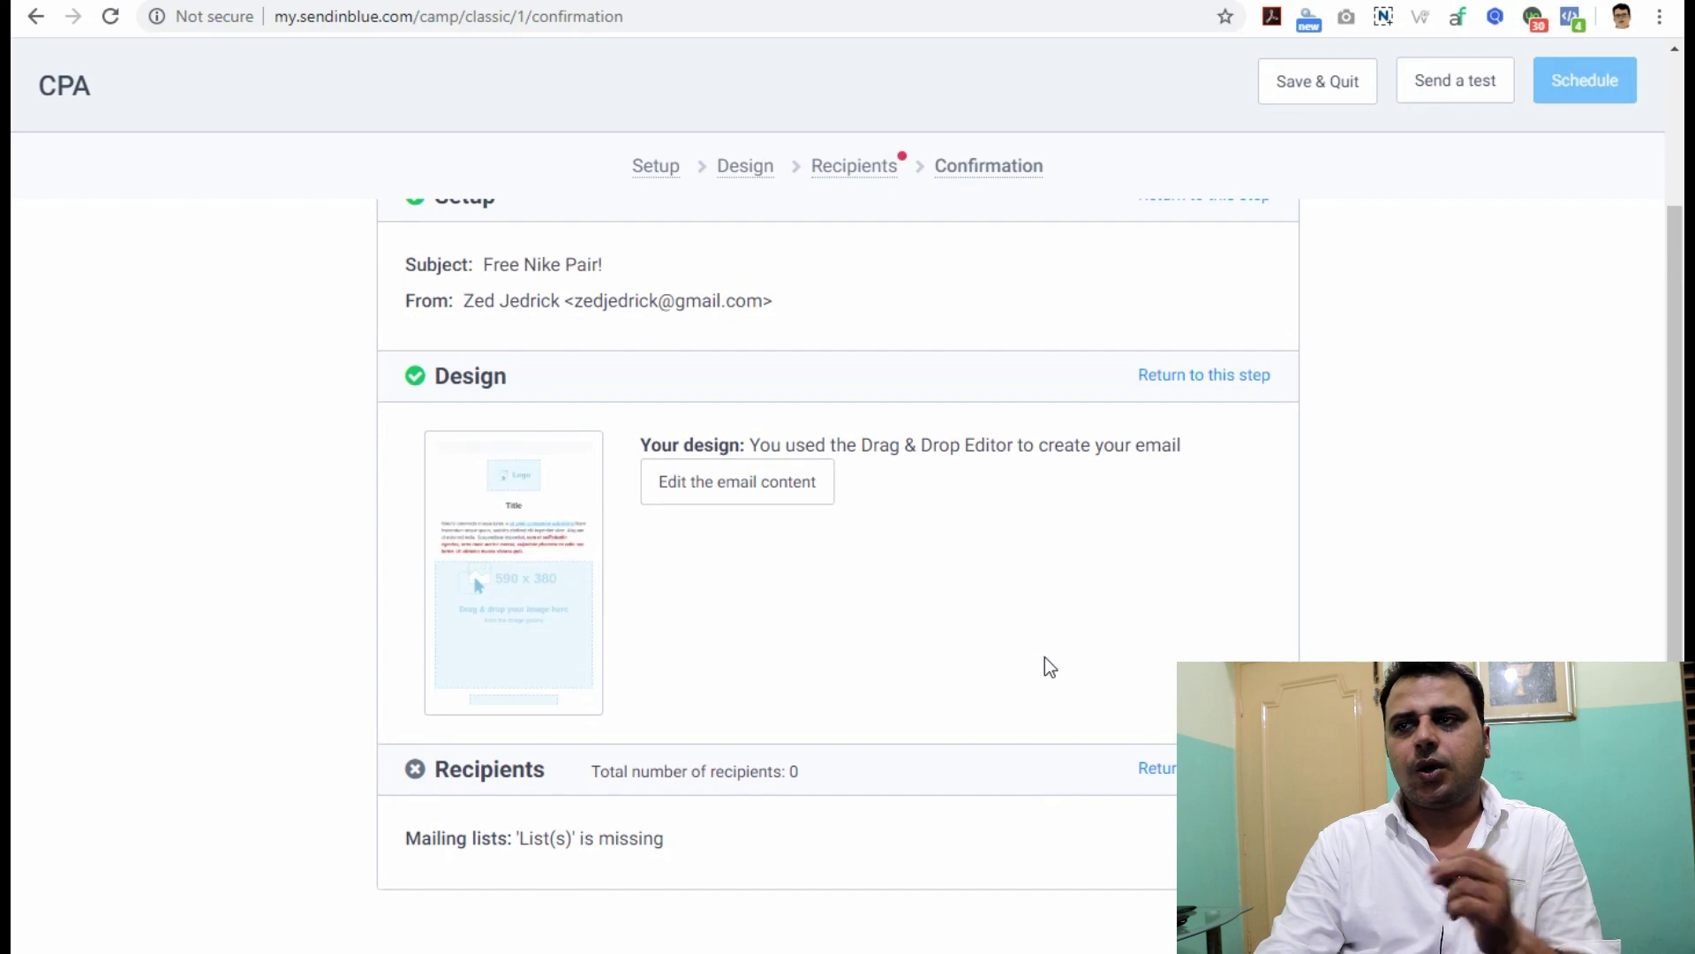
scroll(1545, 420, up, 4)
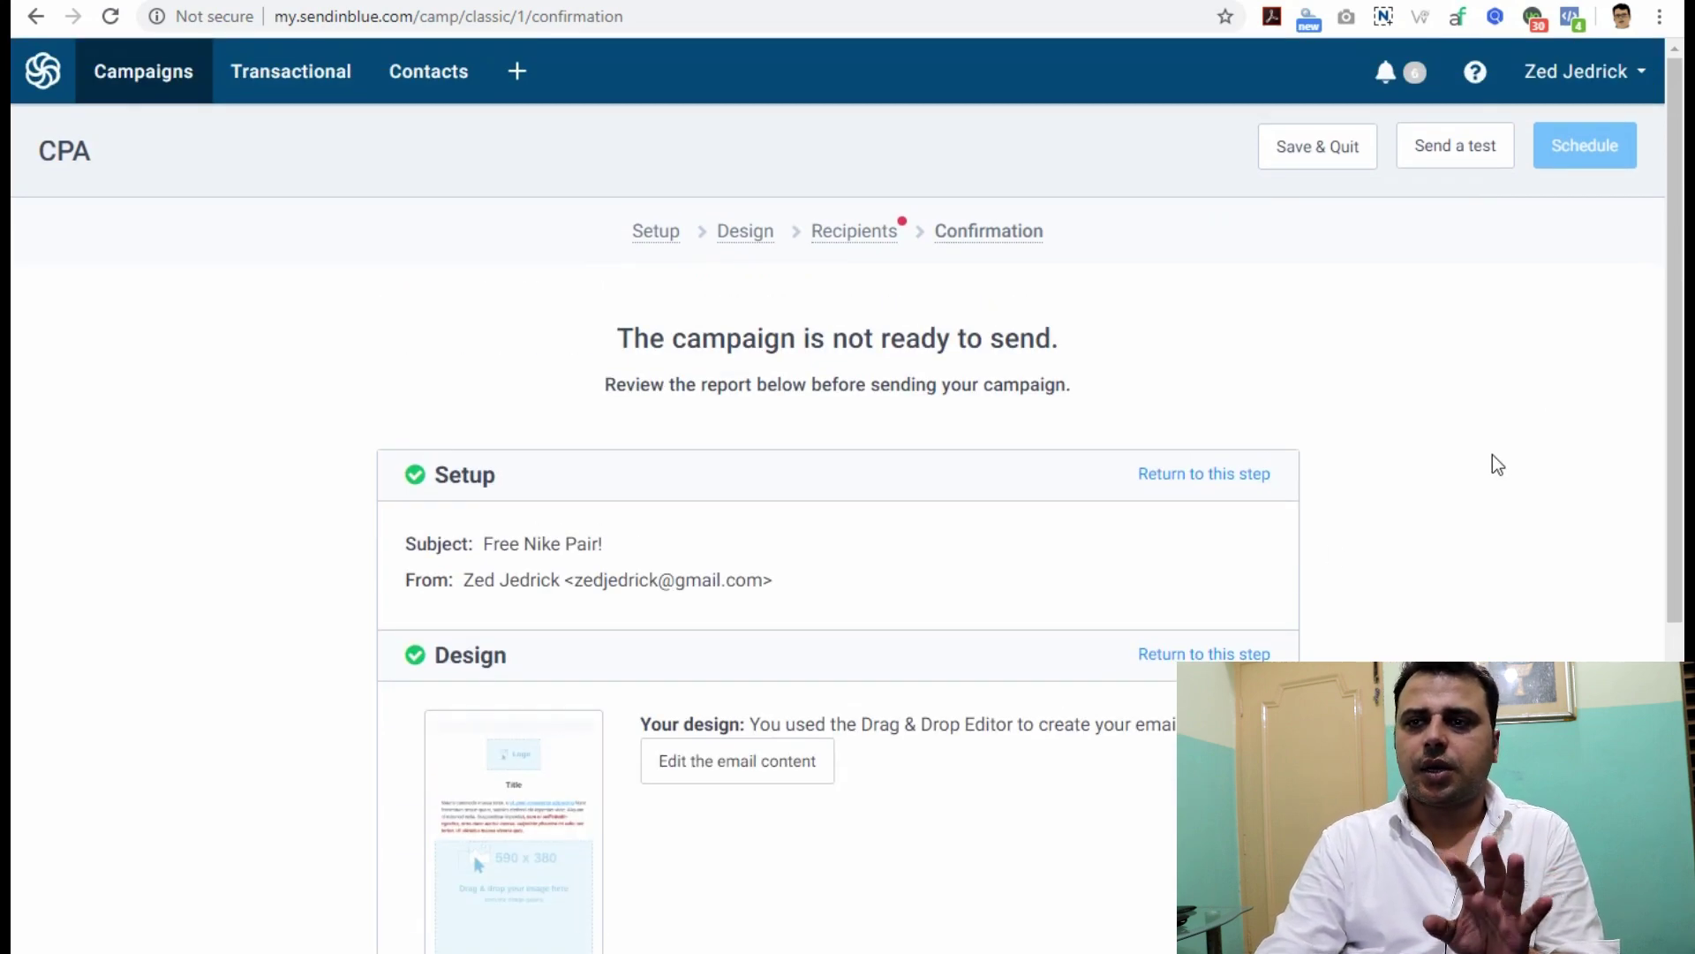
scroll(1503, 438, down, 3)
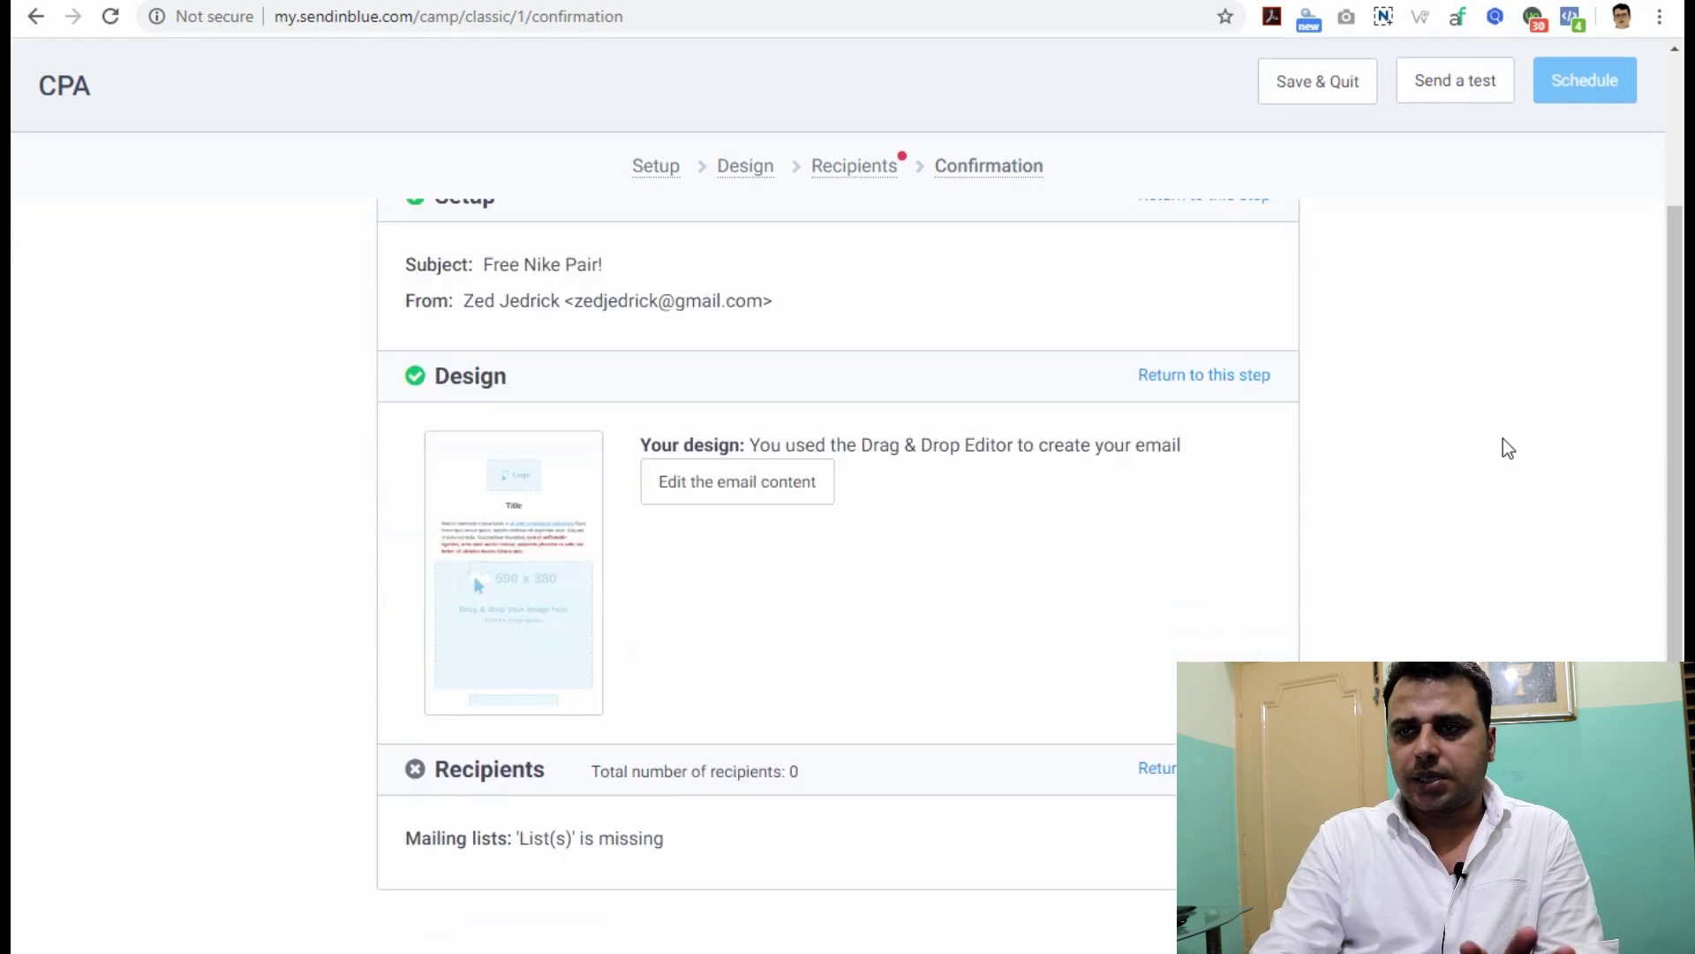
scroll(1060, 485, up, 3)
Return to the CPA campaign's setup, review its settings and design, and continue to the recipients step.
click(1224, 471)
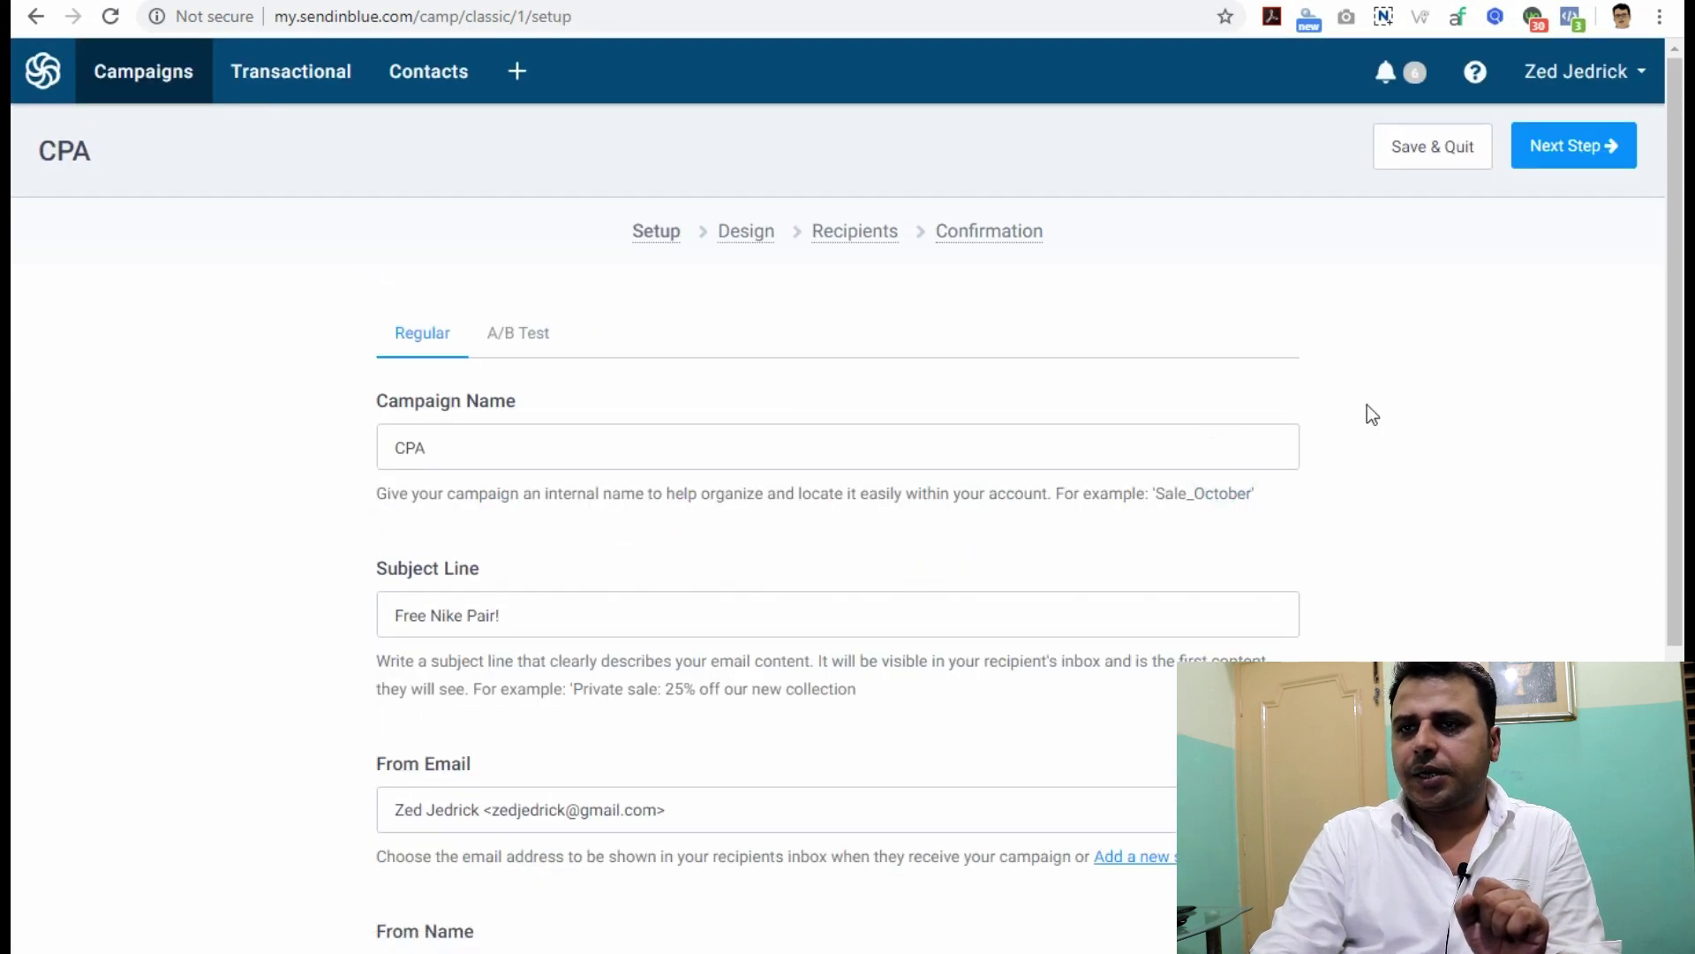
scroll(1371, 411, down, 5)
scroll(1374, 424, up, 5)
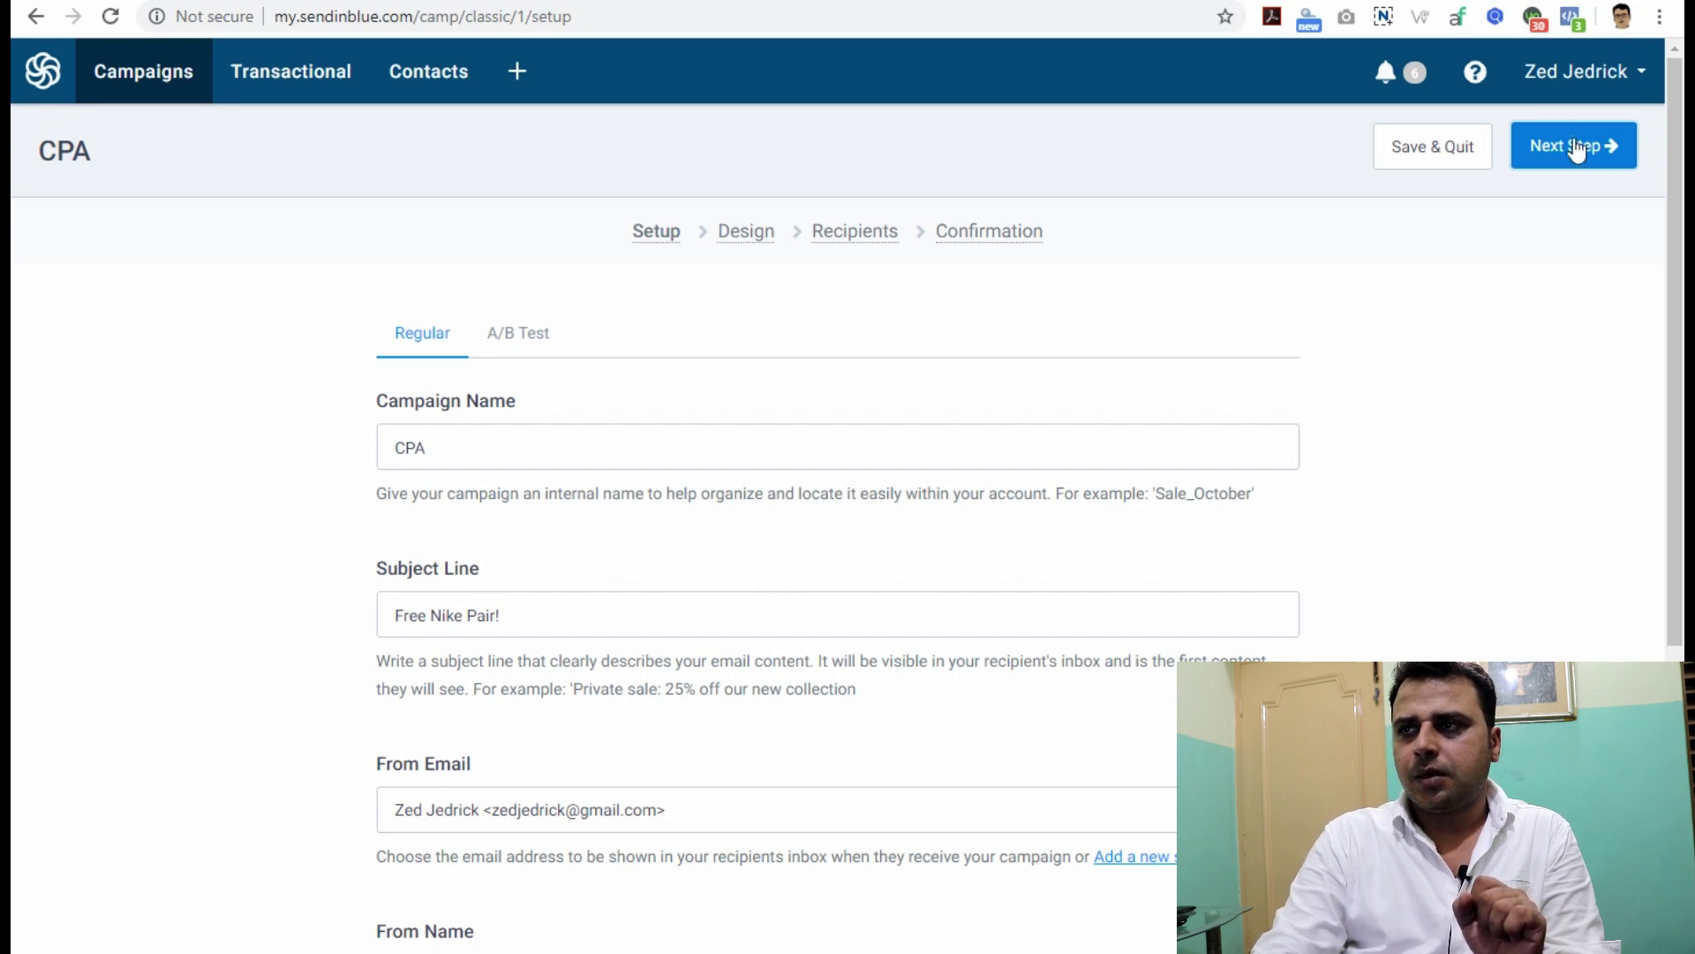
scroll(1162, 450, down, 4)
scroll(1166, 451, up, 4)
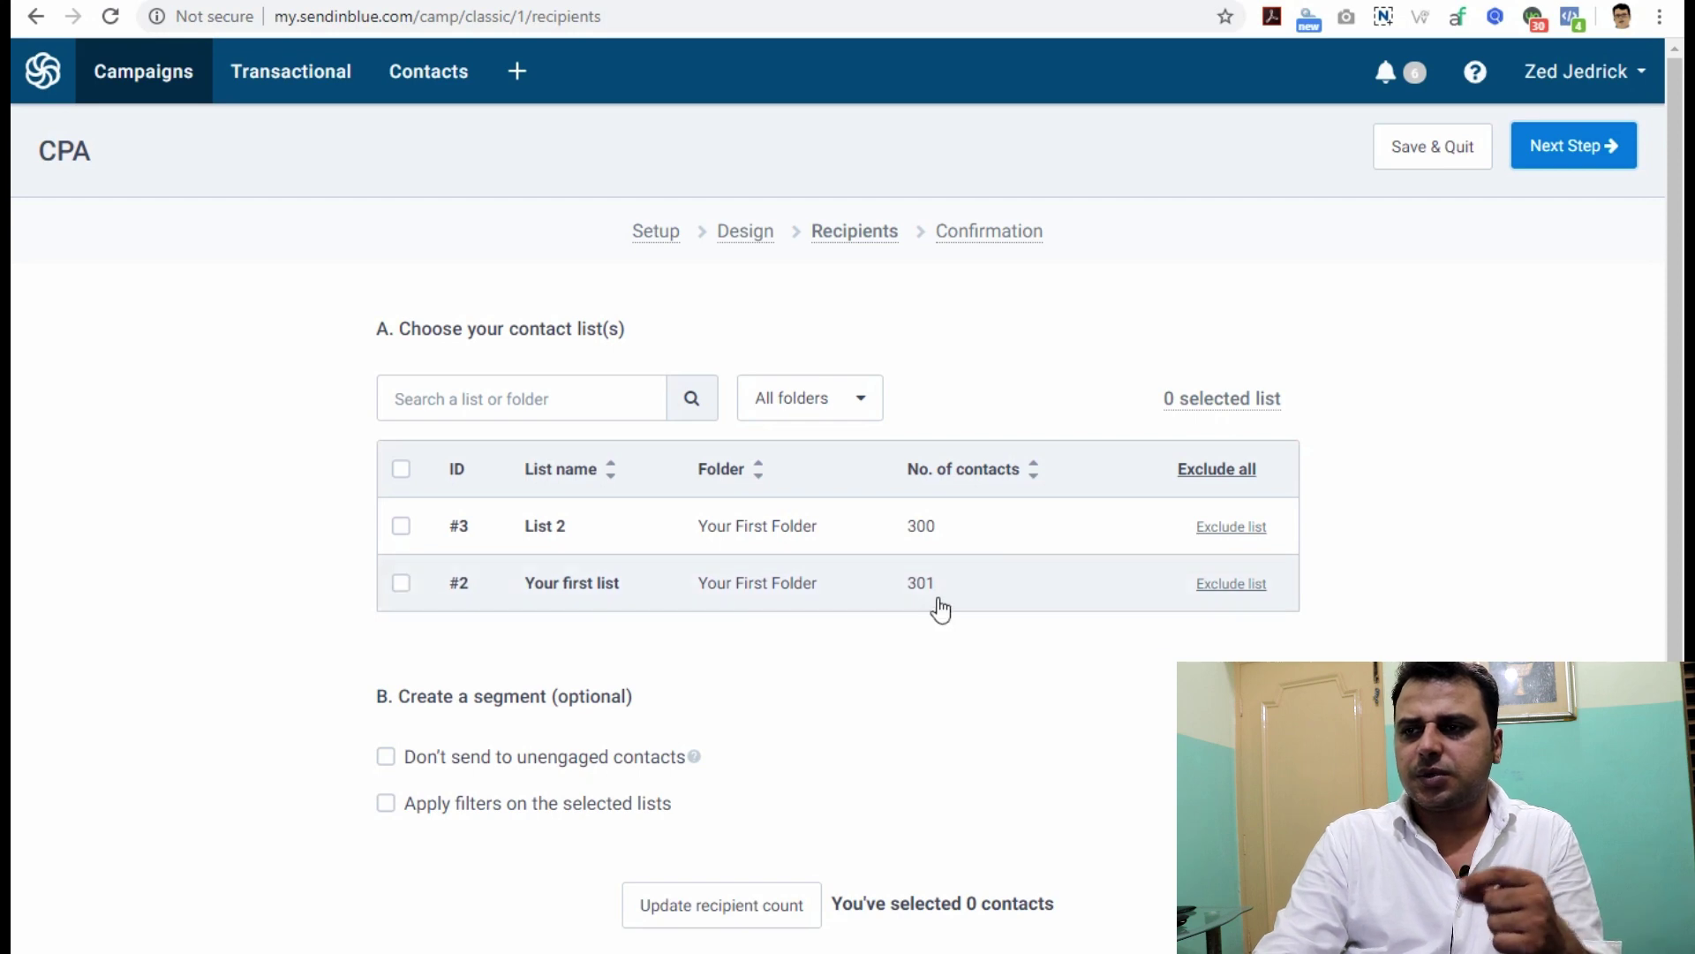
Select List 2 as the campaign's recipient list and continue to the confirmation step.
click(398, 529)
scroll(1452, 400, down, 3)
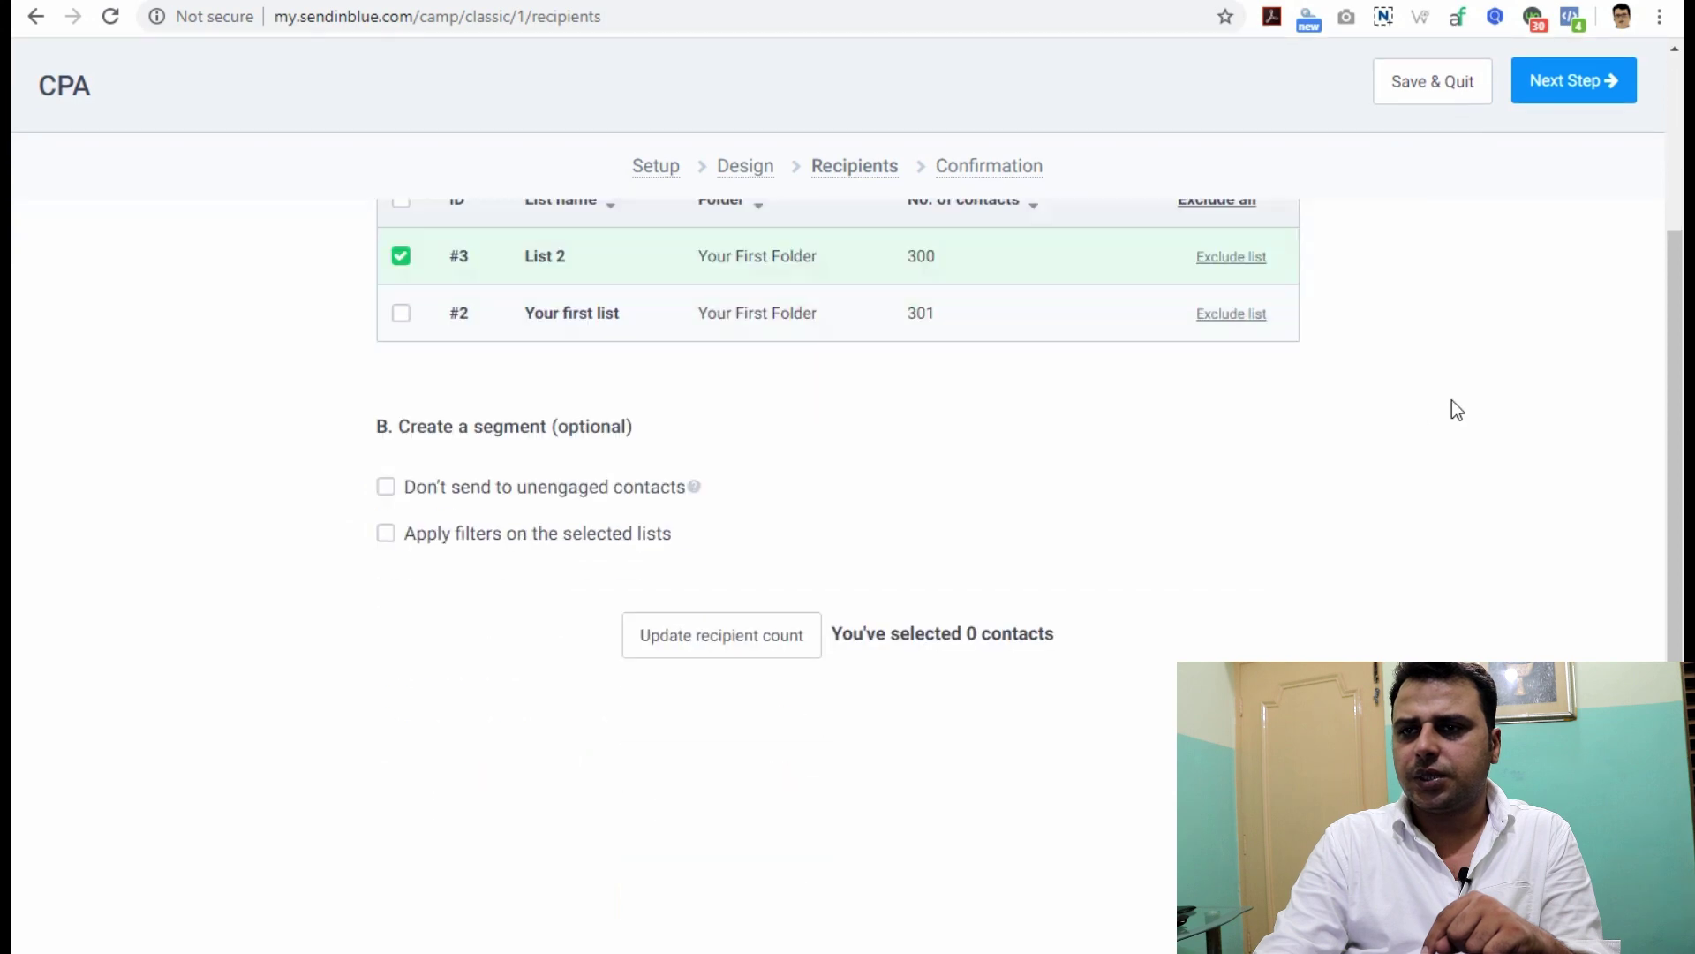
scroll(1451, 400, up, 1)
scroll(1452, 410, up, 2)
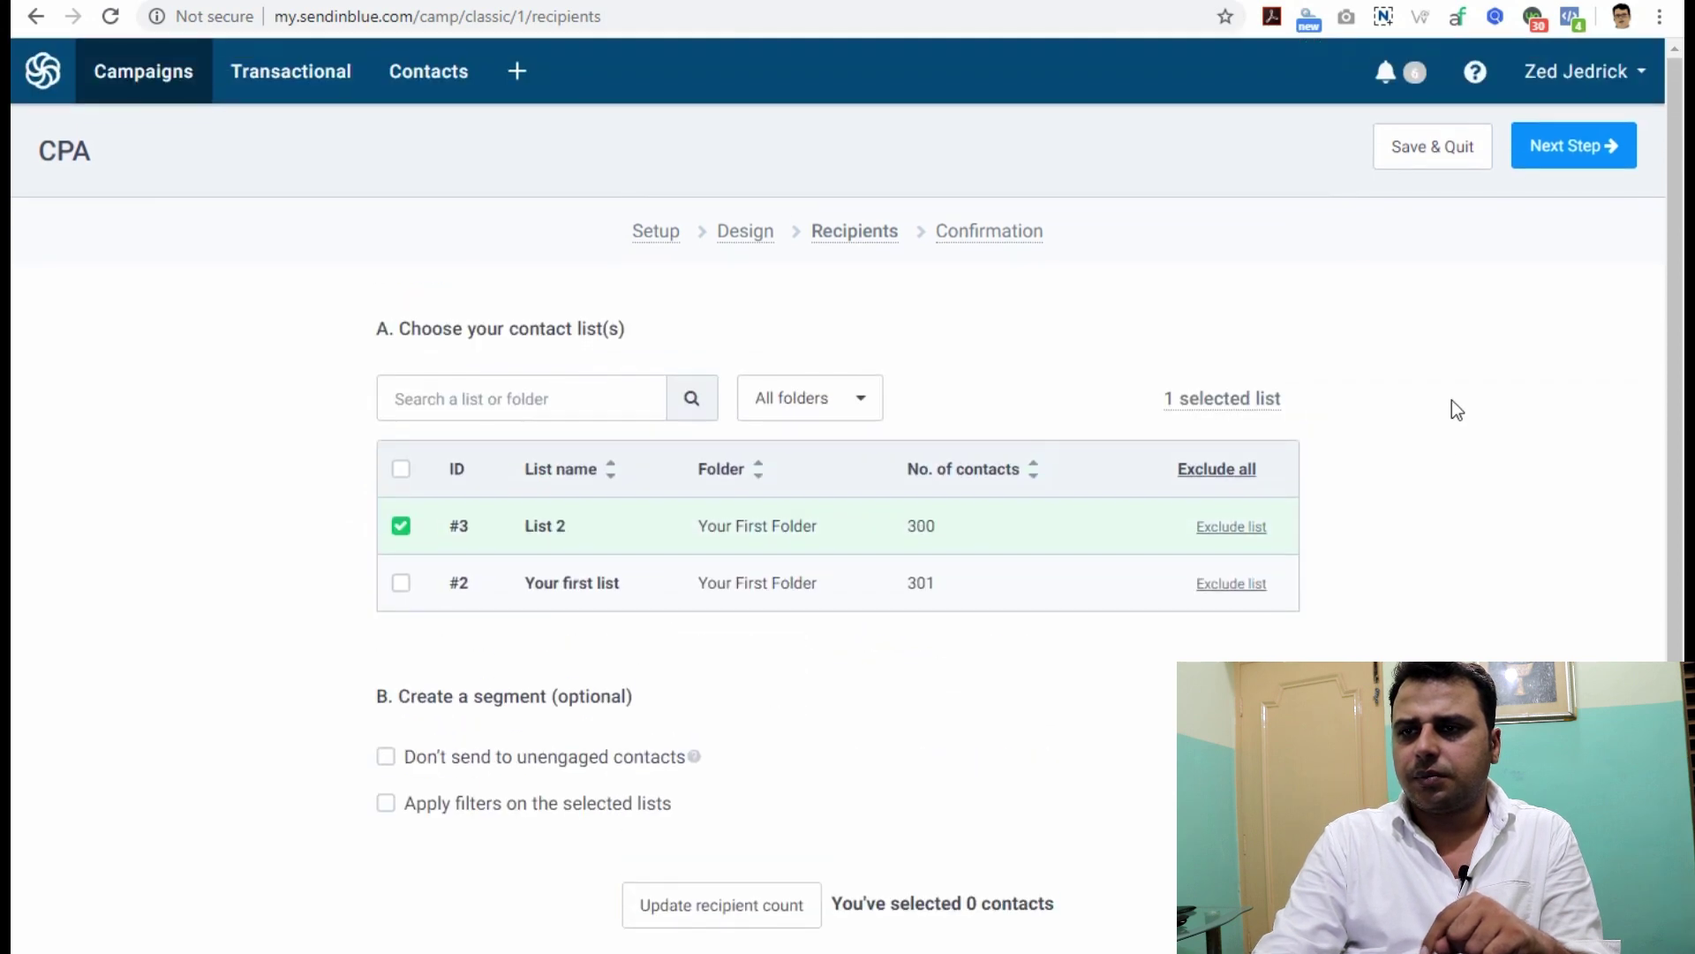
click(1589, 163)
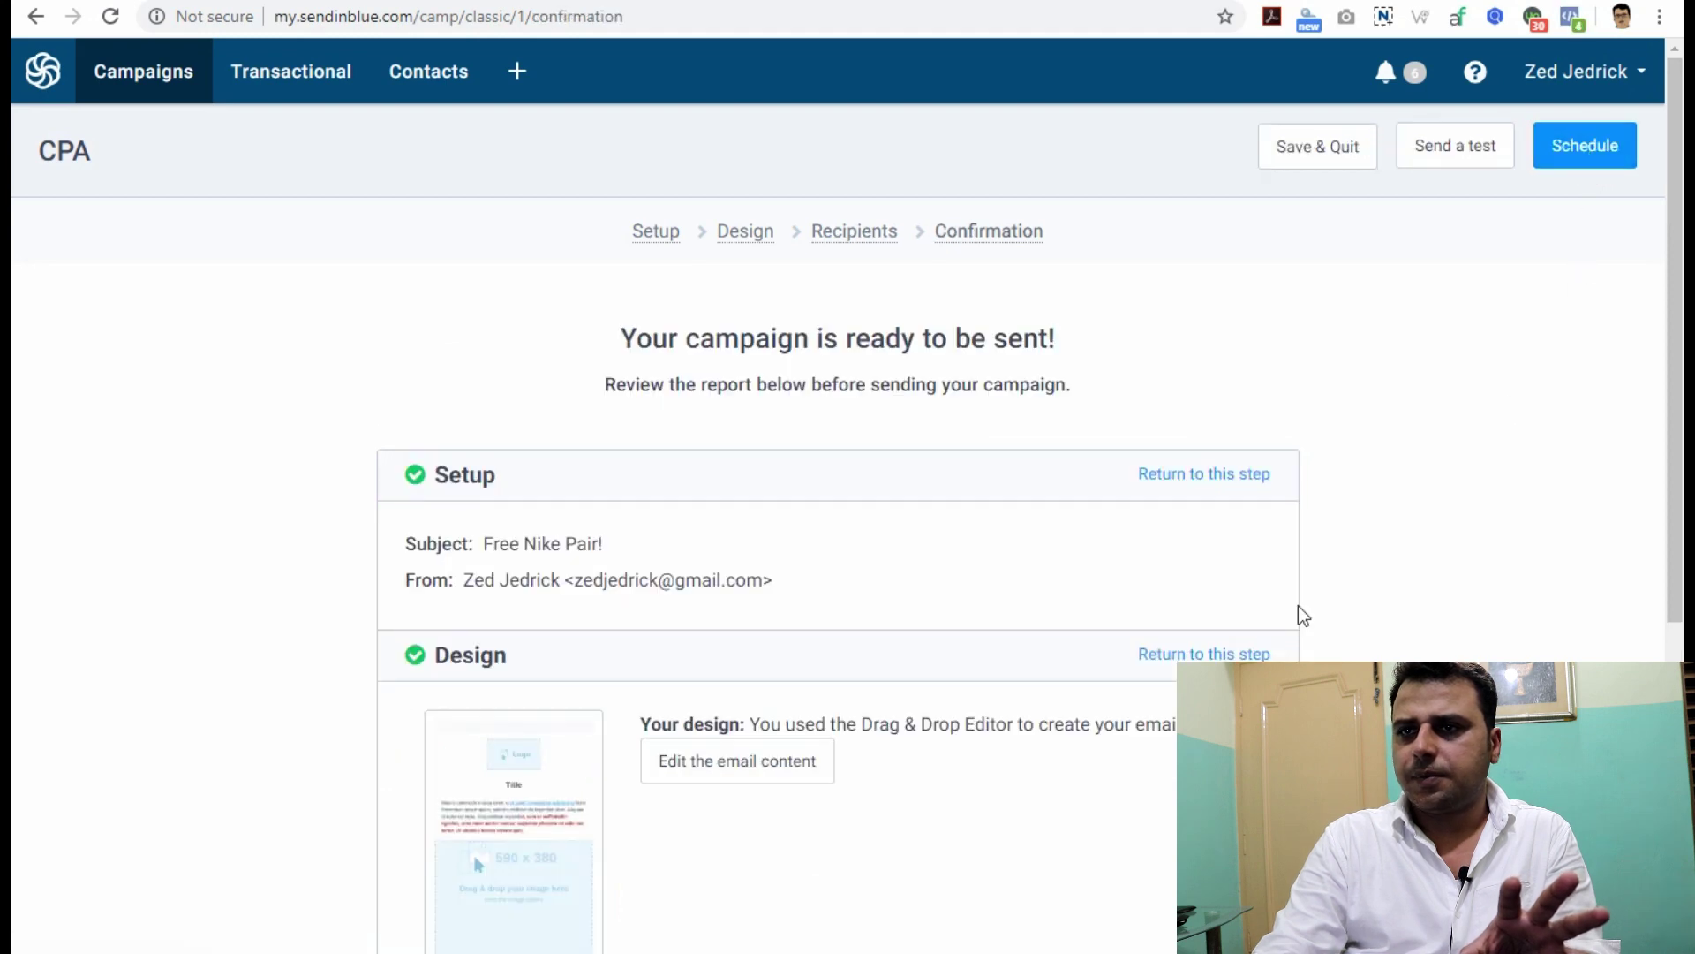
Review the campaign's confirmation report and open its scheduling options.
scroll(1236, 565, down, 6)
scroll(1194, 536, up, 6)
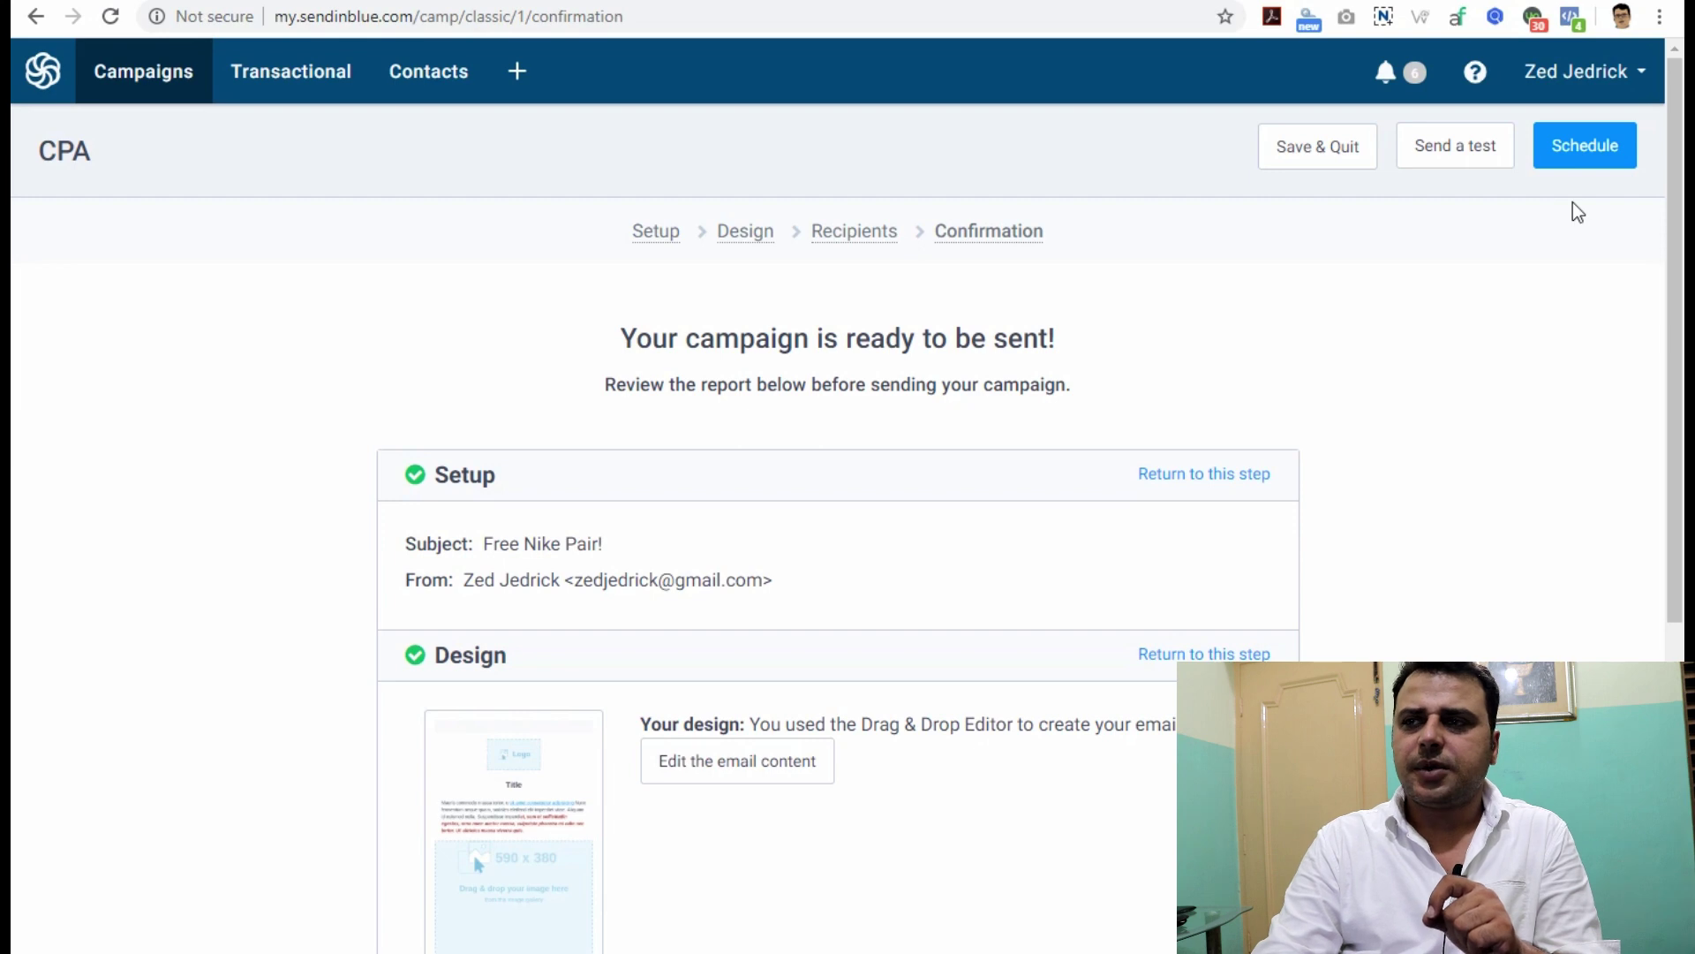
click(1577, 155)
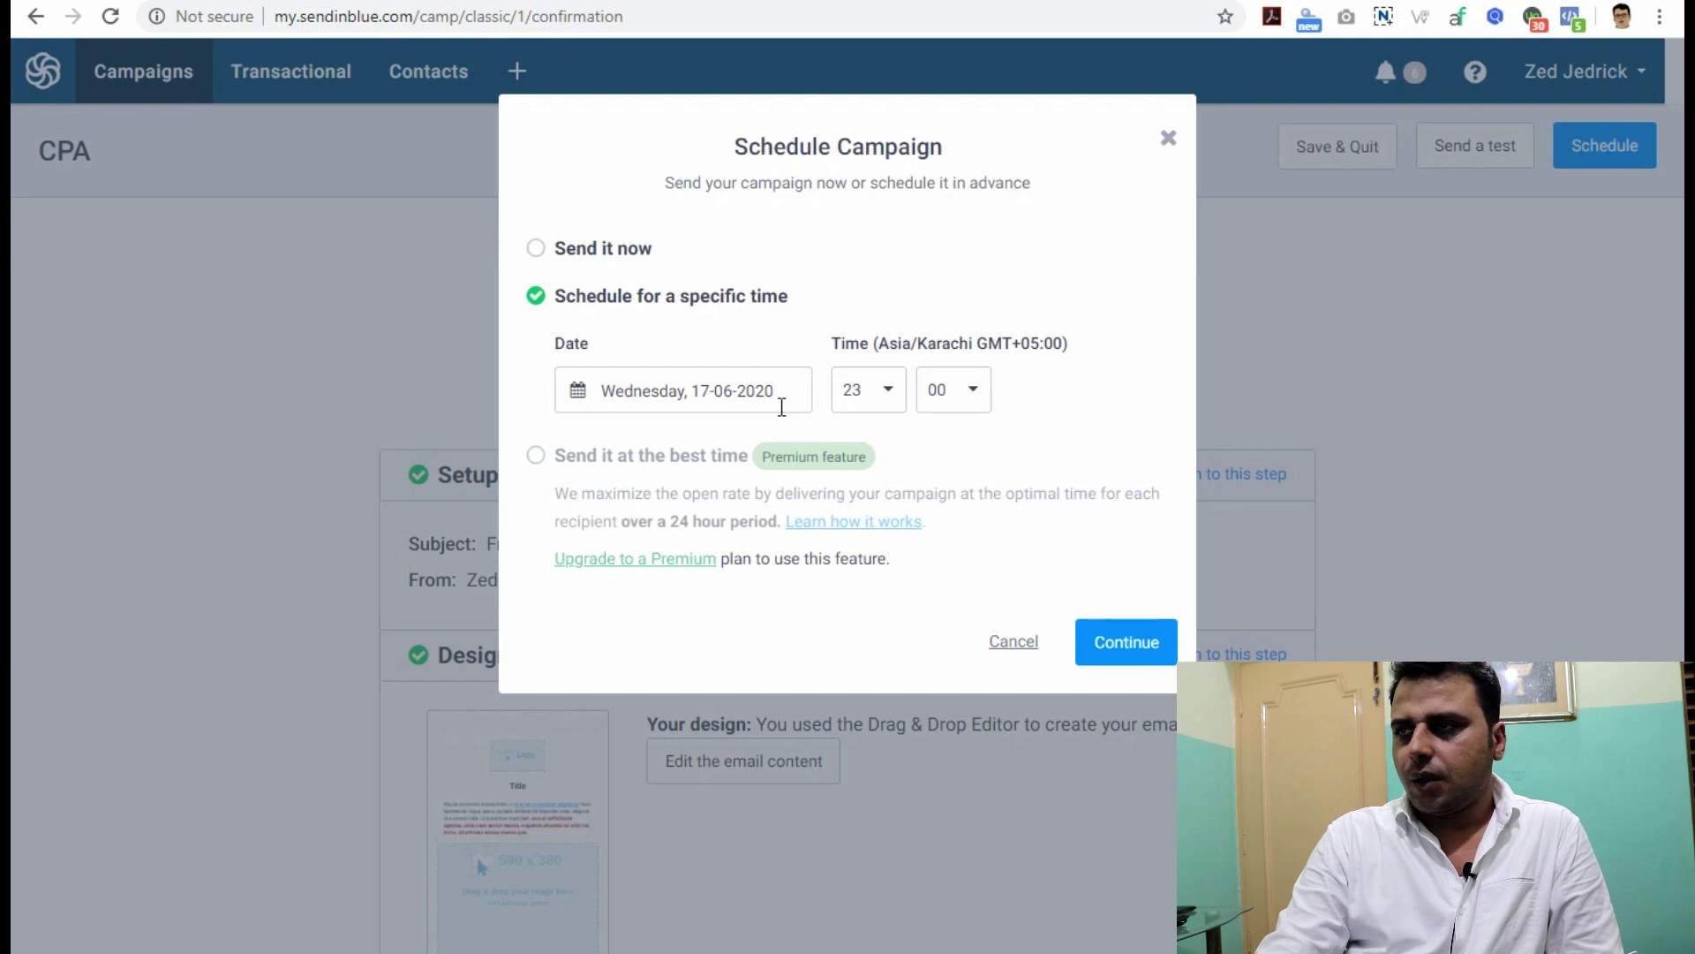
click(971, 389)
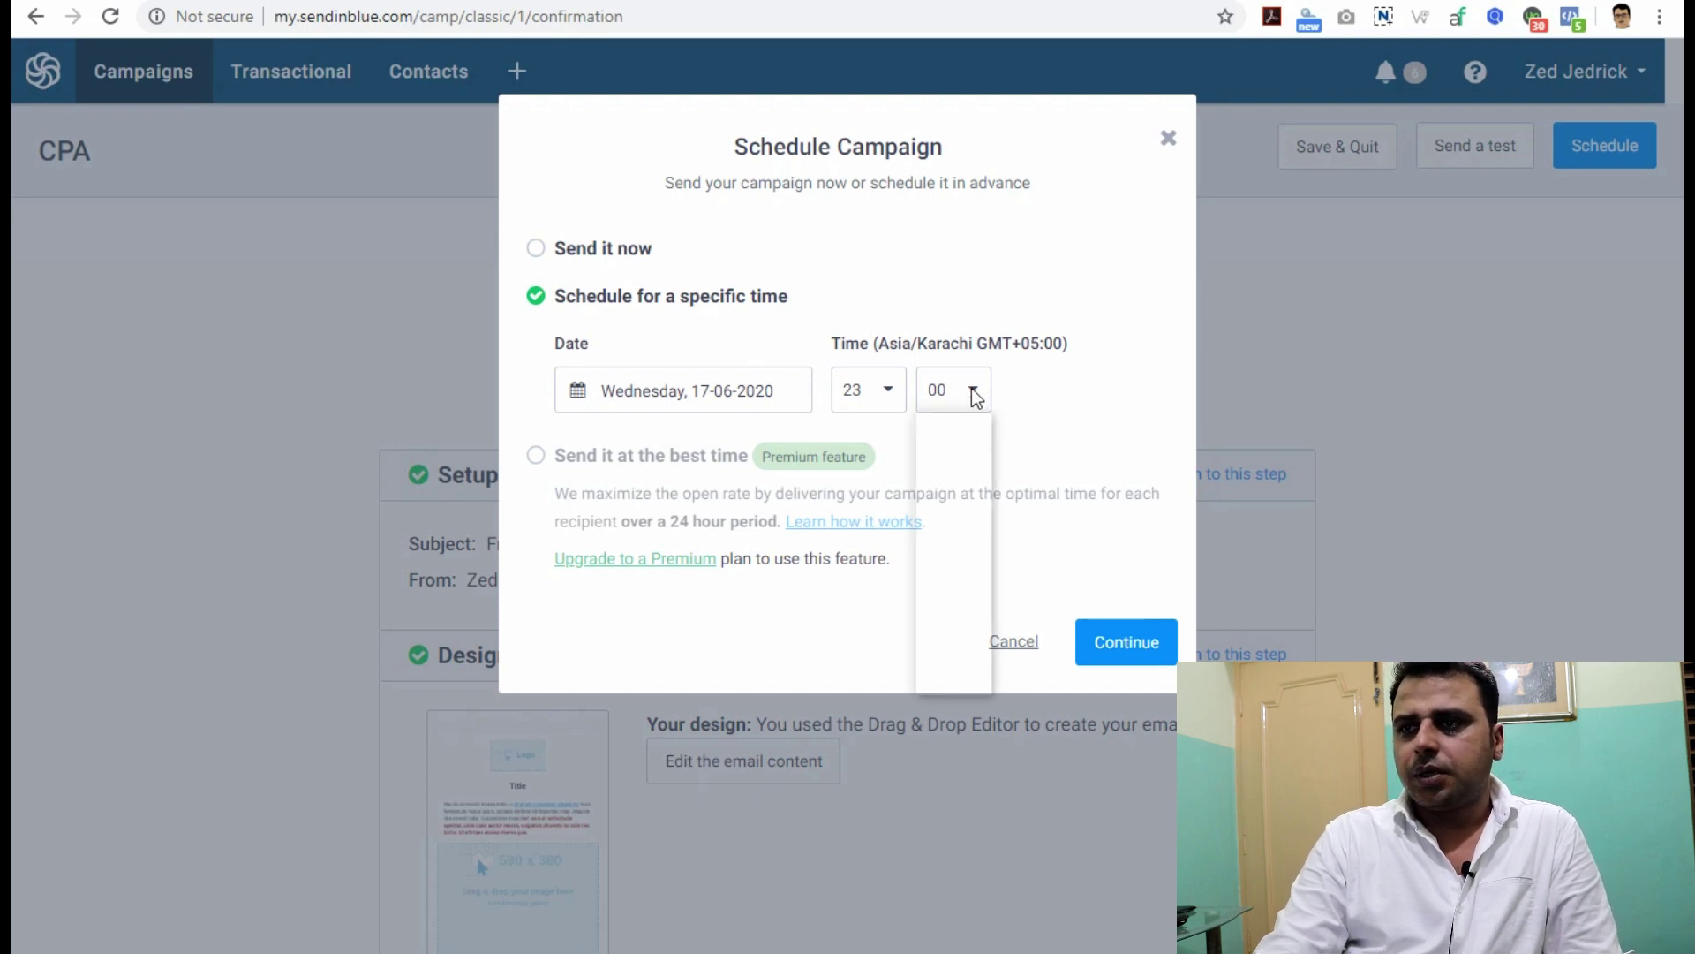
click(971, 388)
click(971, 388)
click(971, 389)
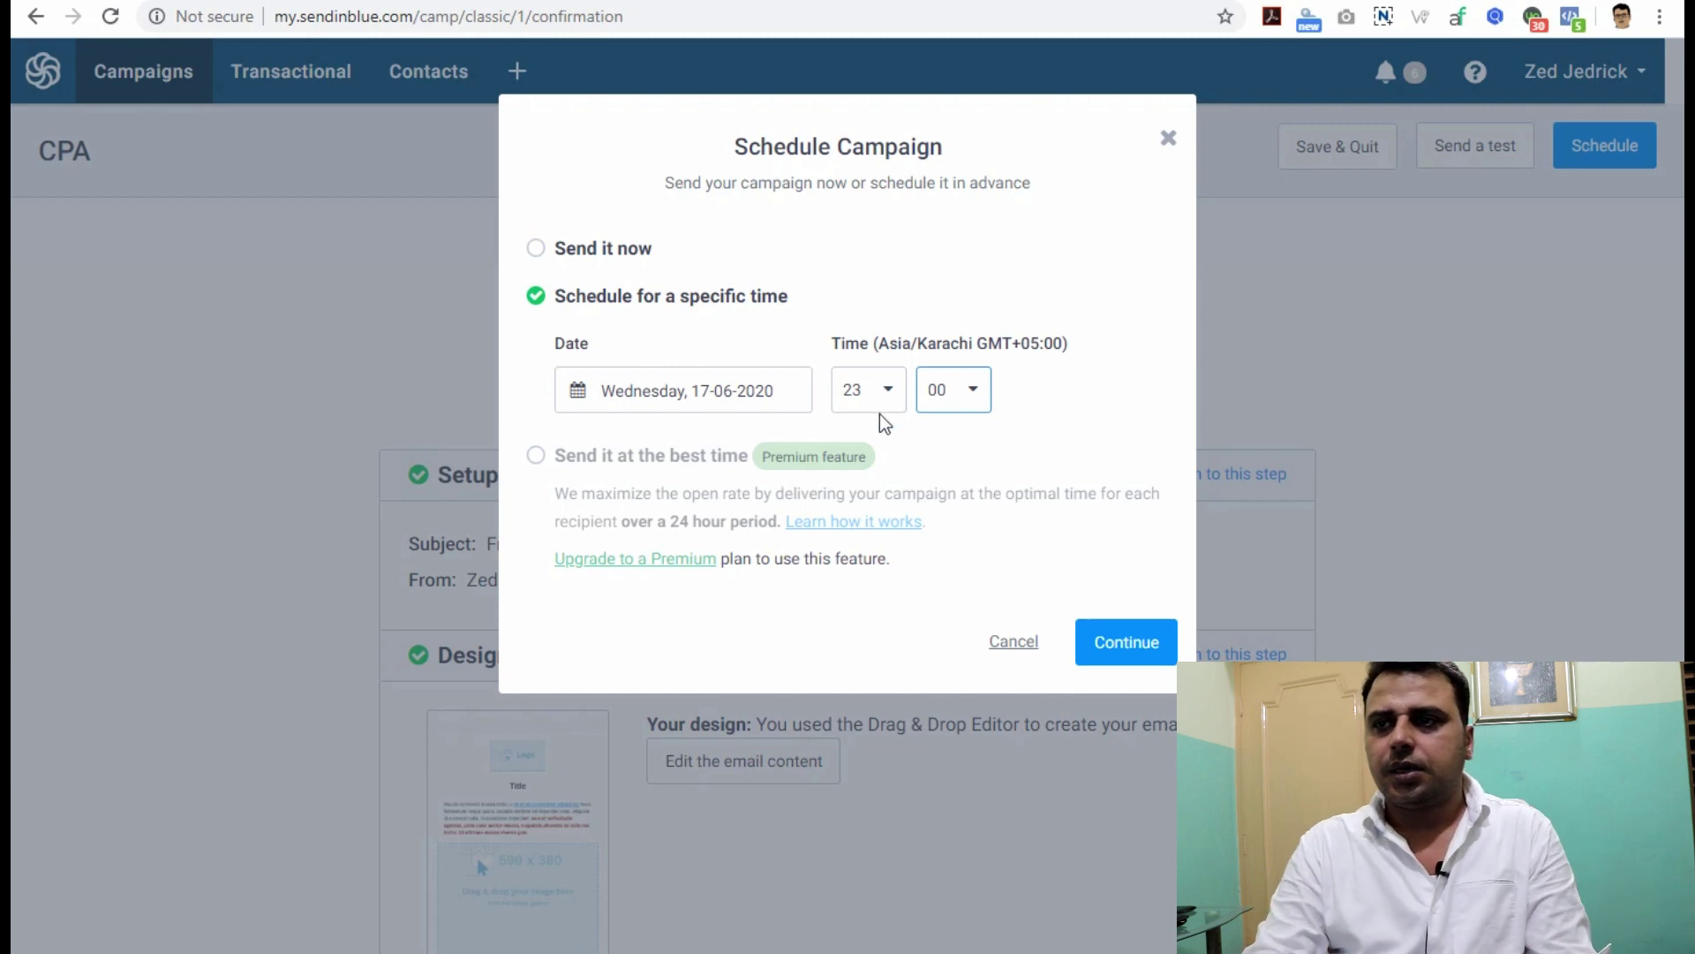
click(972, 395)
click(972, 393)
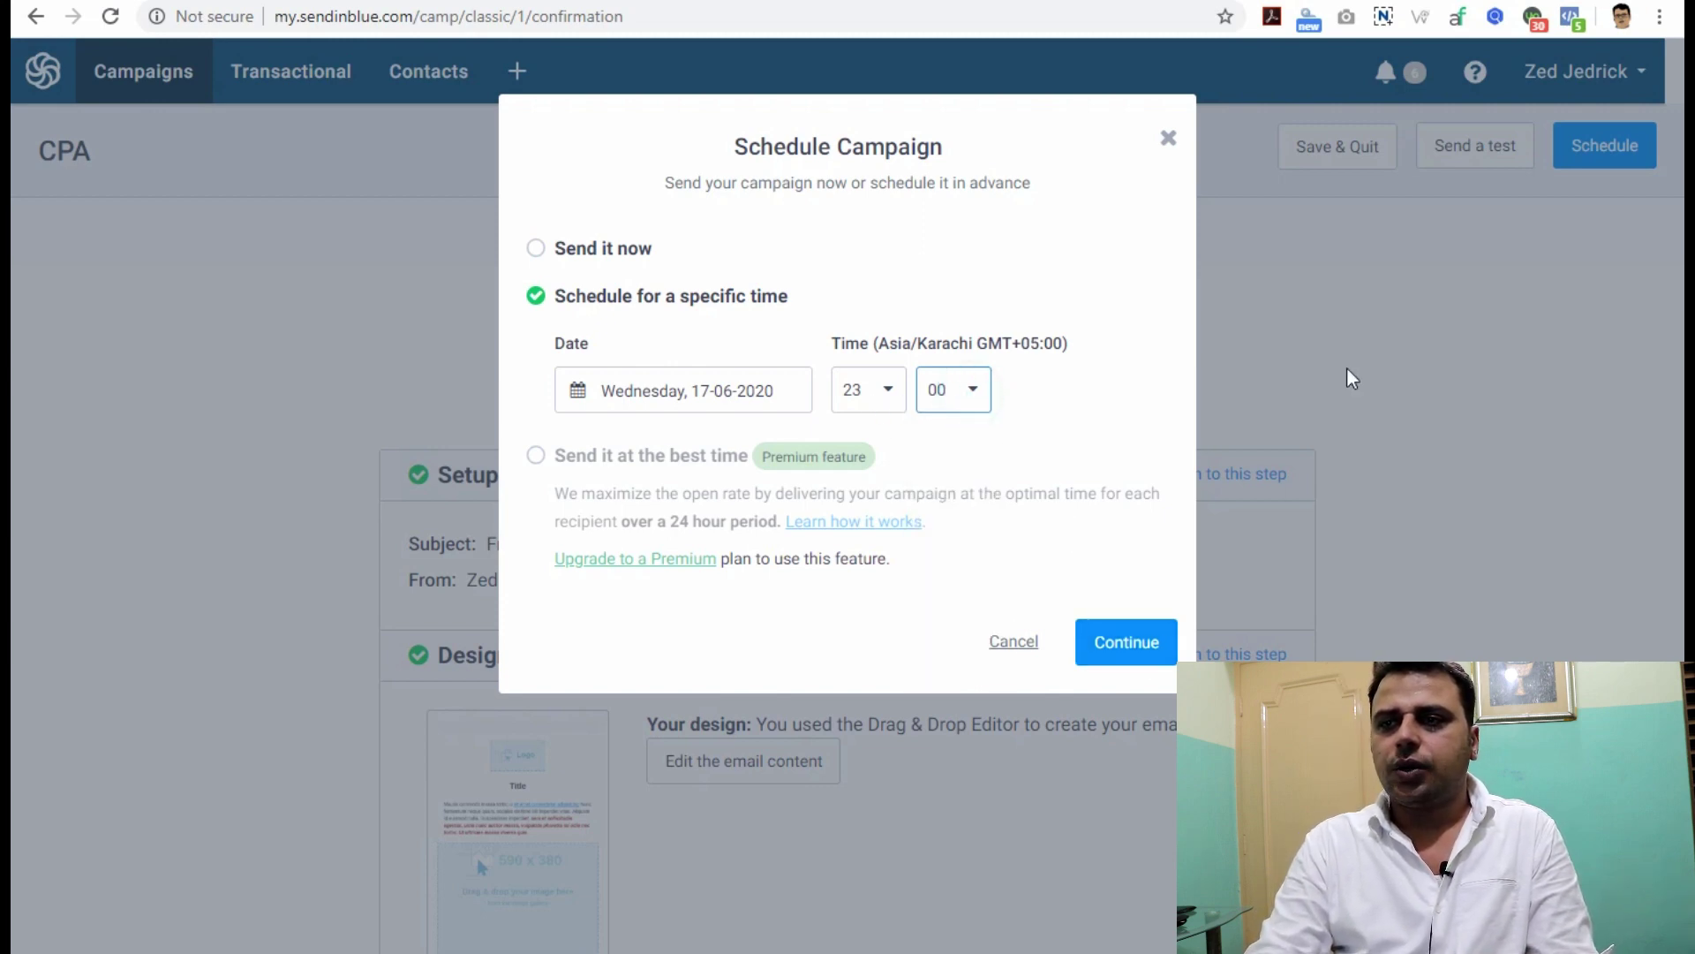
Choose the option to send the CPA campaign now.
click(591, 252)
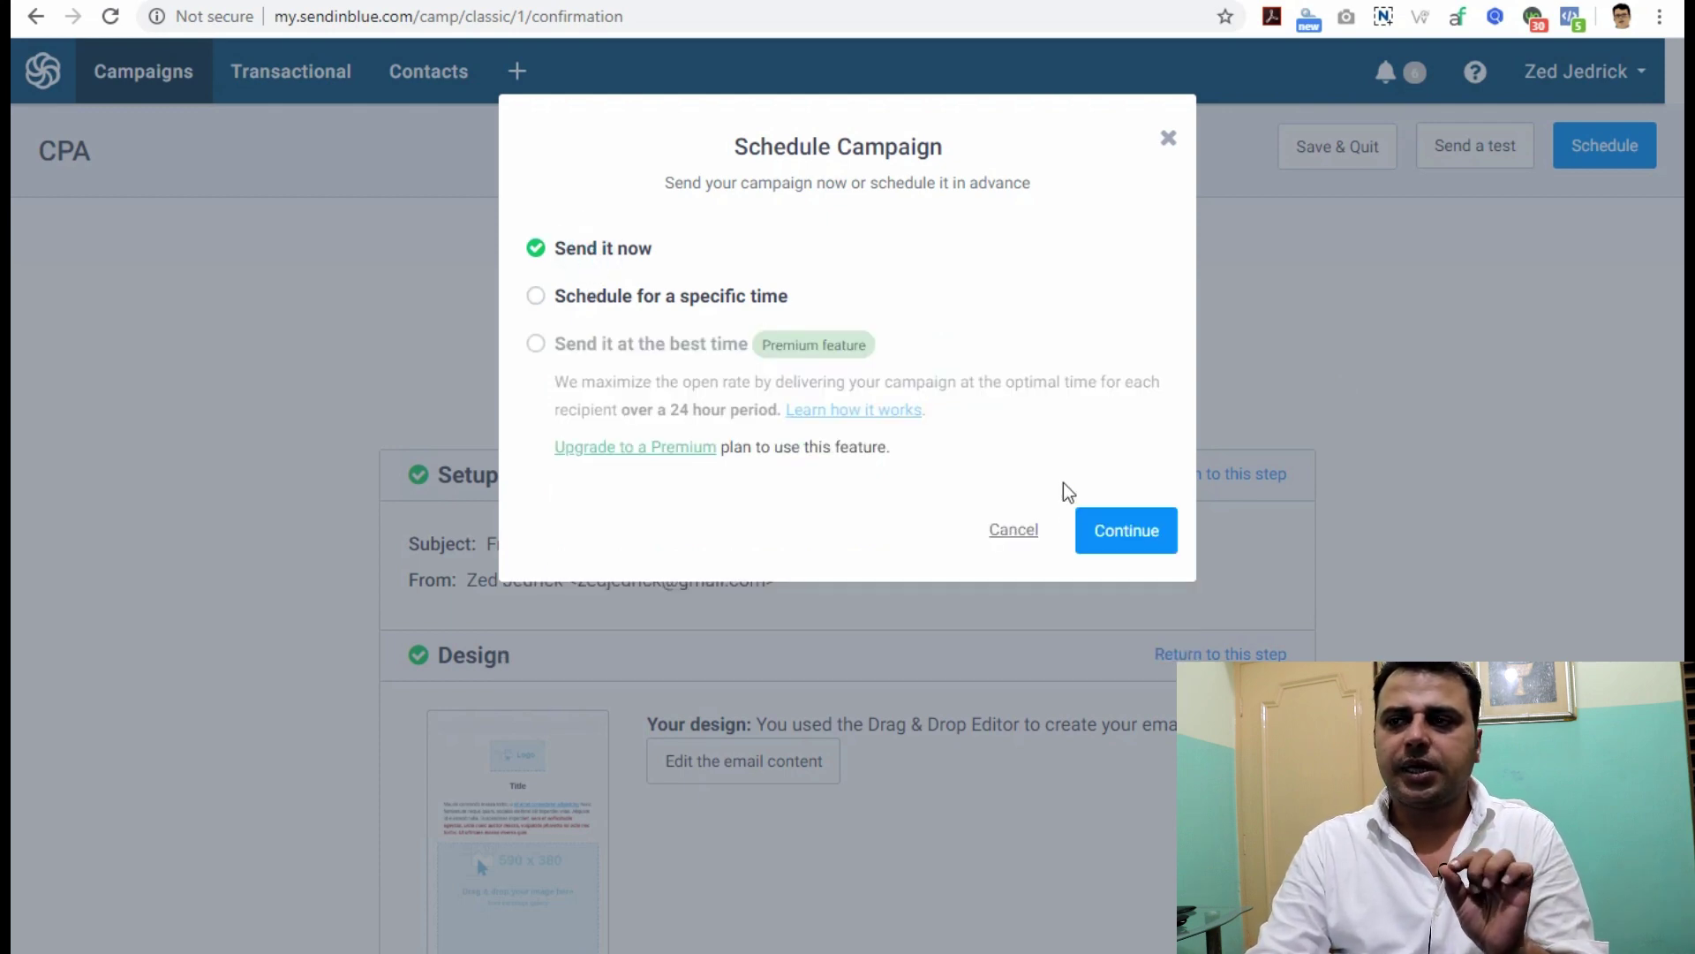